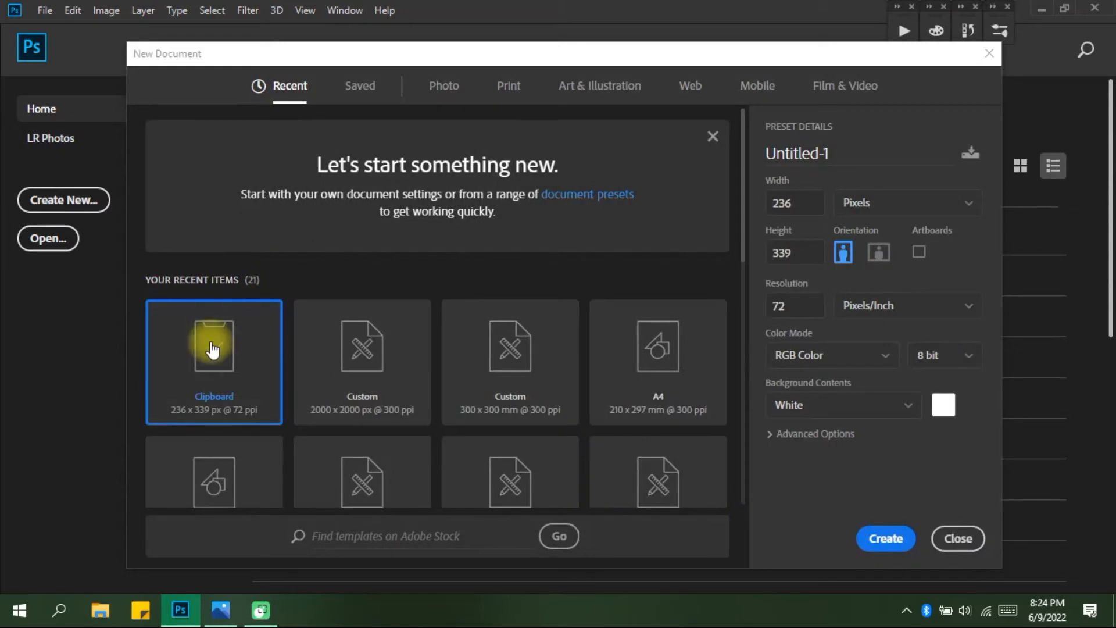
Create a 2000 x 2000 px document at 300 ppi and place the istockphoto fabric image from the assignment files folder in it
{"action": "double_click", "coordinate": [378, 362]}
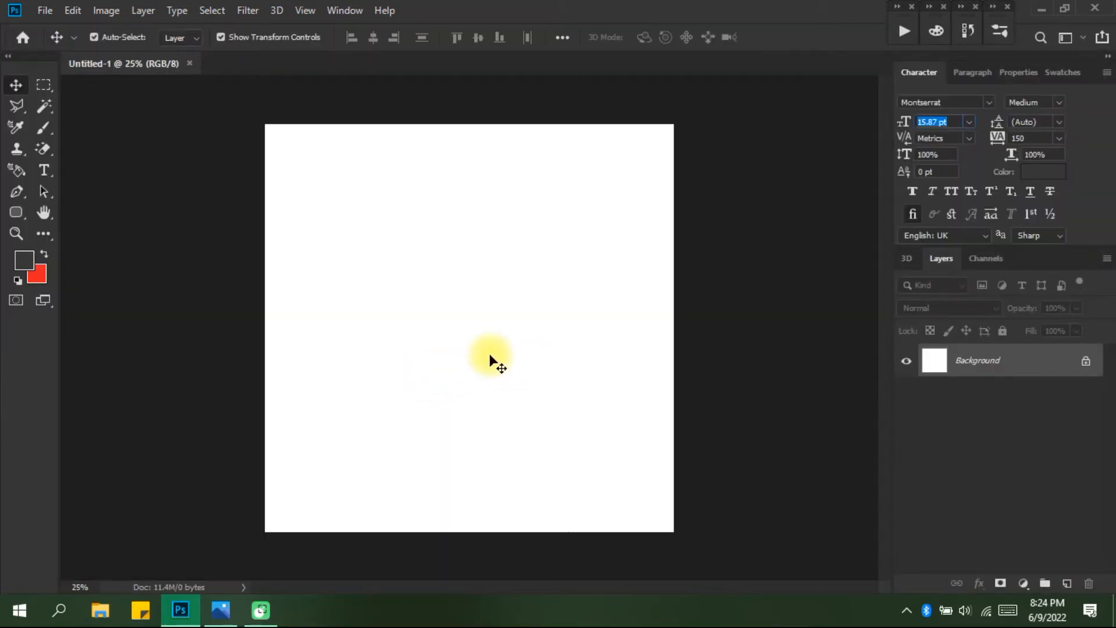
{"action": "key", "text": "alt+Tab"}
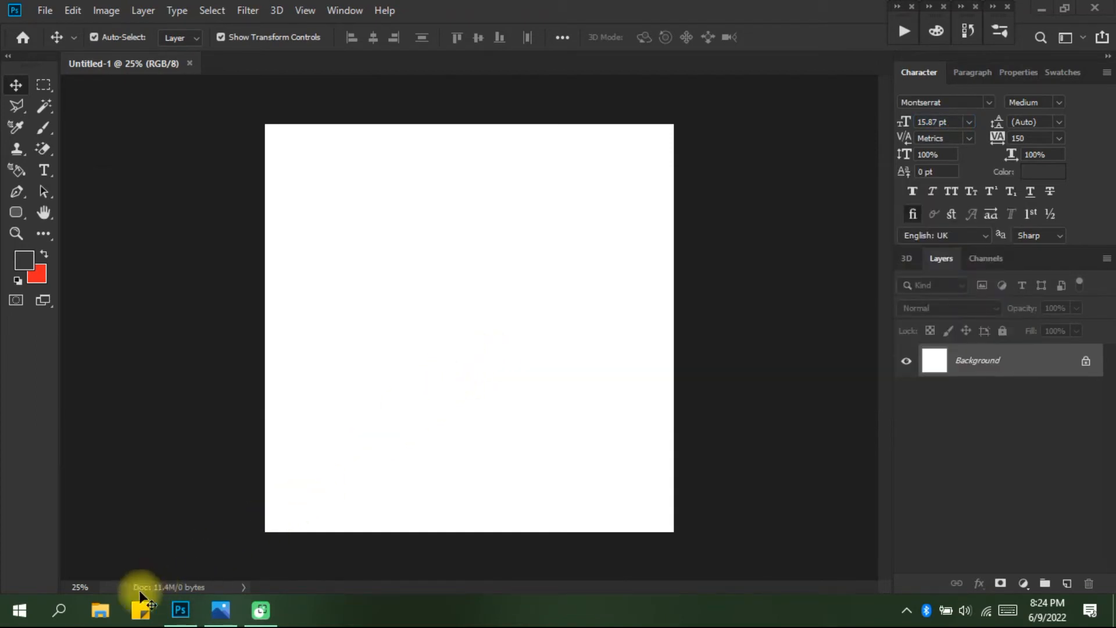
{"action": "left_click", "coordinate": [1115, 615]}
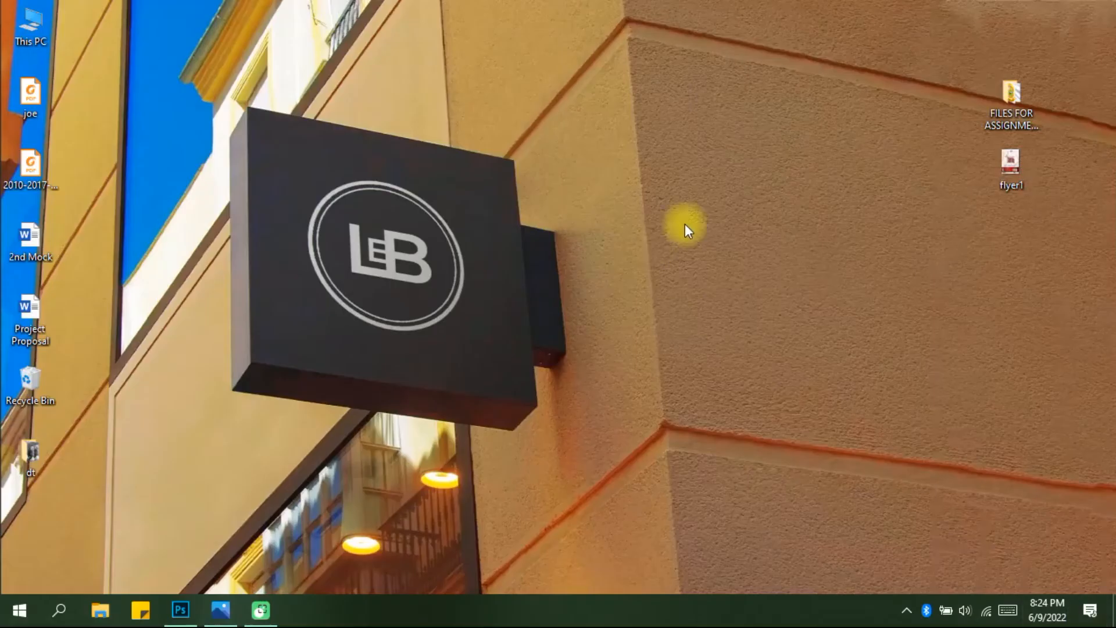
{"action": "double_click", "coordinate": [1018, 85]}
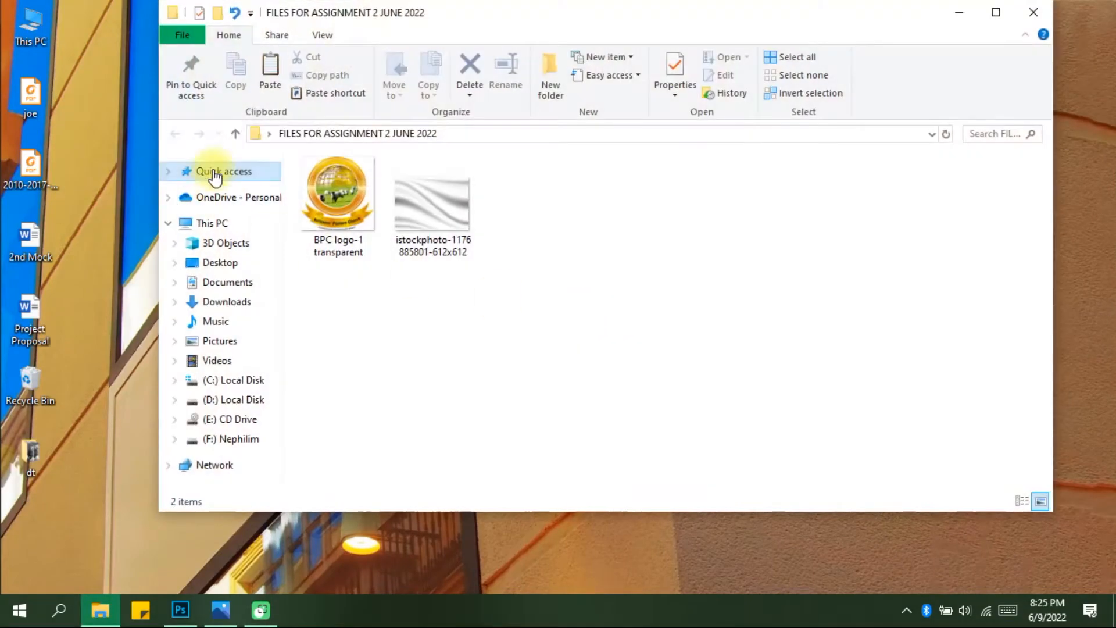
{"action": "left_click_drag", "start_coordinate": [447, 216], "coordinate": [432, 329]}
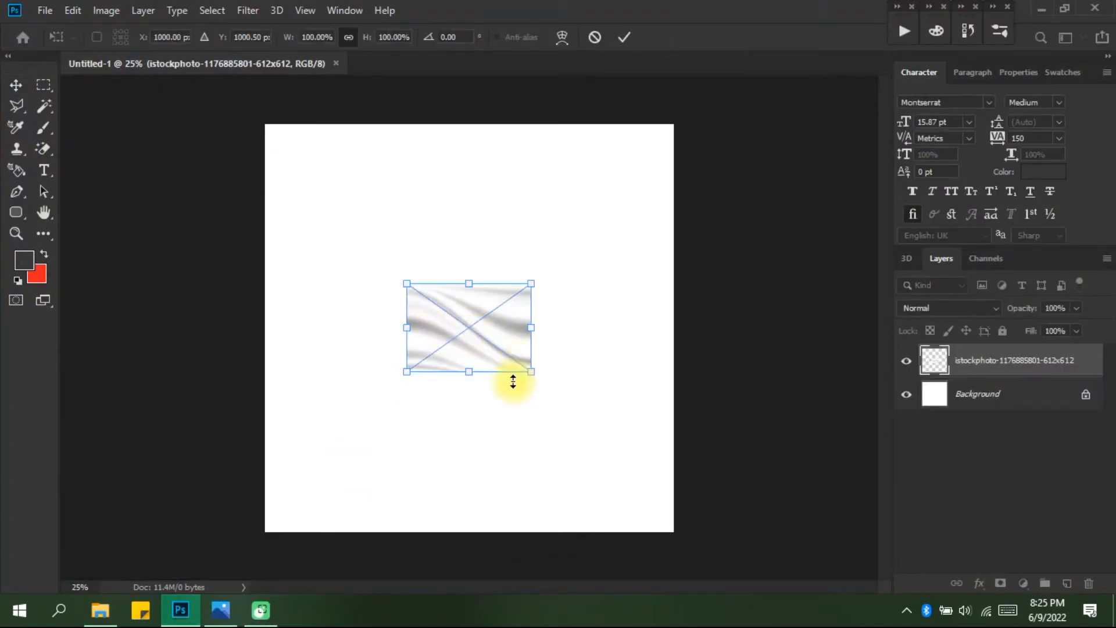
Enlarge the placed fabric image beyond the canvas width and position it over the upper part of the canvas
{"action": "left_click_drag", "start_coordinate": [499, 374], "coordinate": [498, 572]}
{"action": "left_click_drag", "start_coordinate": [558, 414], "coordinate": [561, 224]}
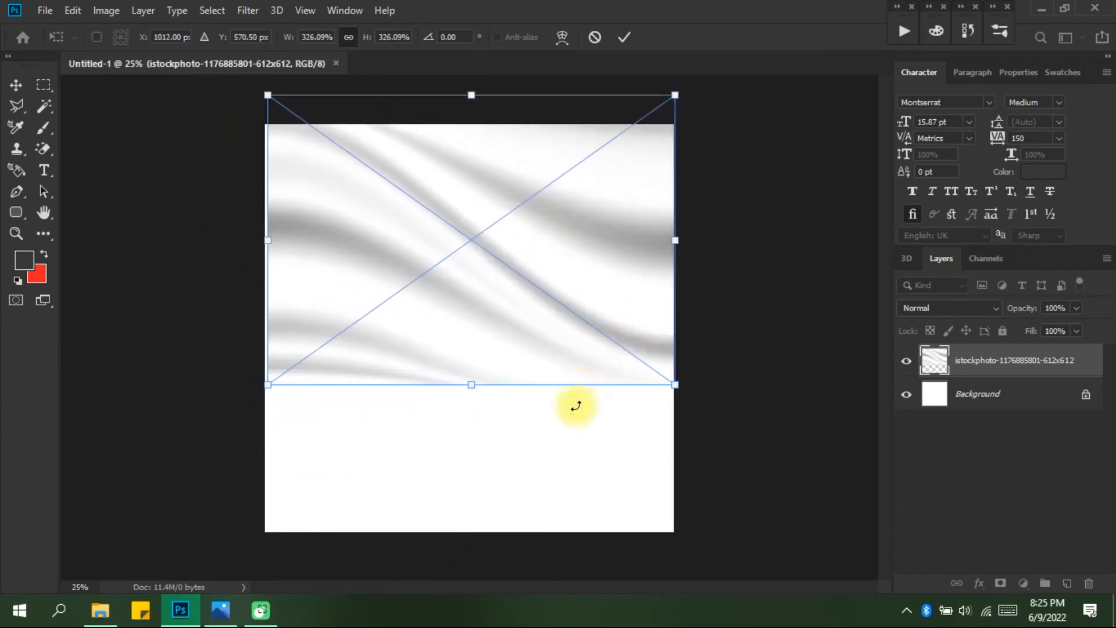
{"action": "left_click_drag", "start_coordinate": [581, 389], "coordinate": [577, 419]}
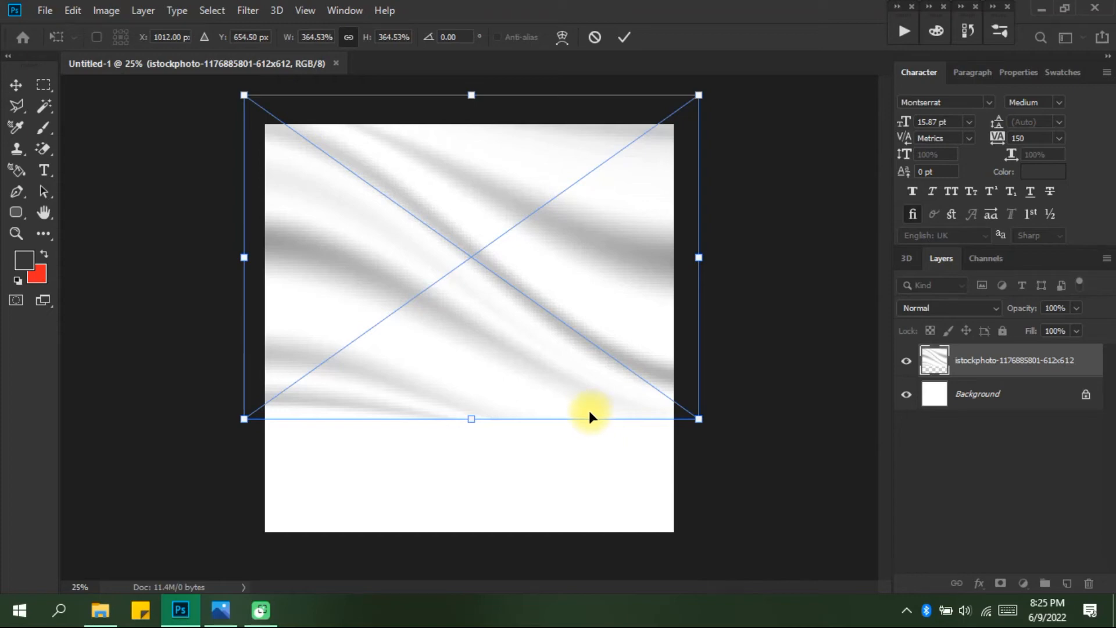
{"action": "left_click_drag", "start_coordinate": [538, 420], "coordinate": [543, 458]}
{"action": "key", "text": "Return"}
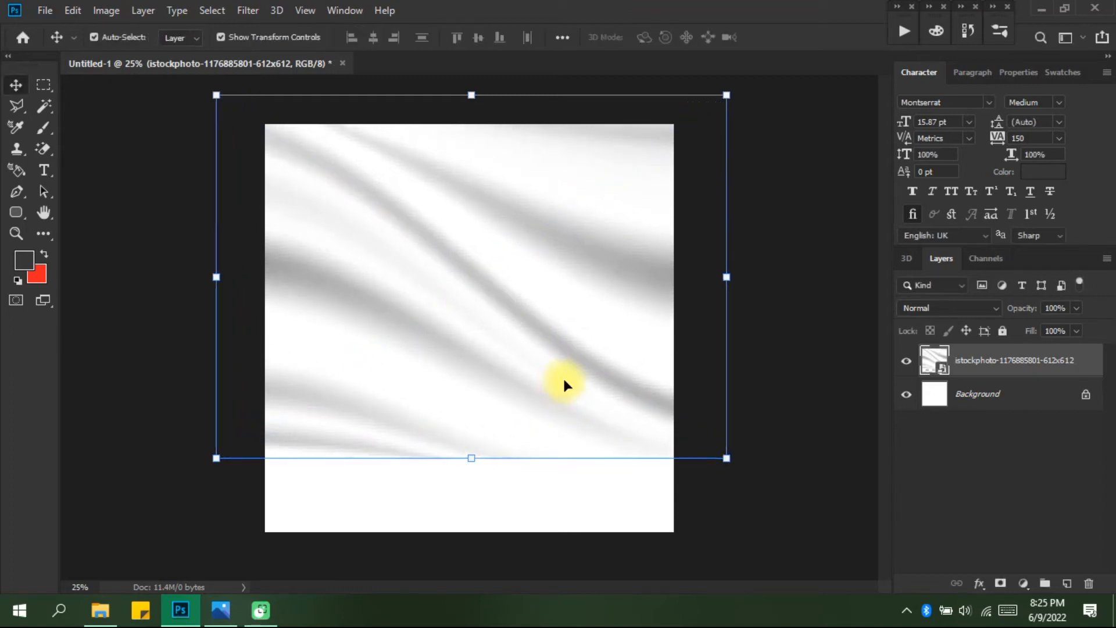
{"action": "left_click", "coordinate": [774, 410]}
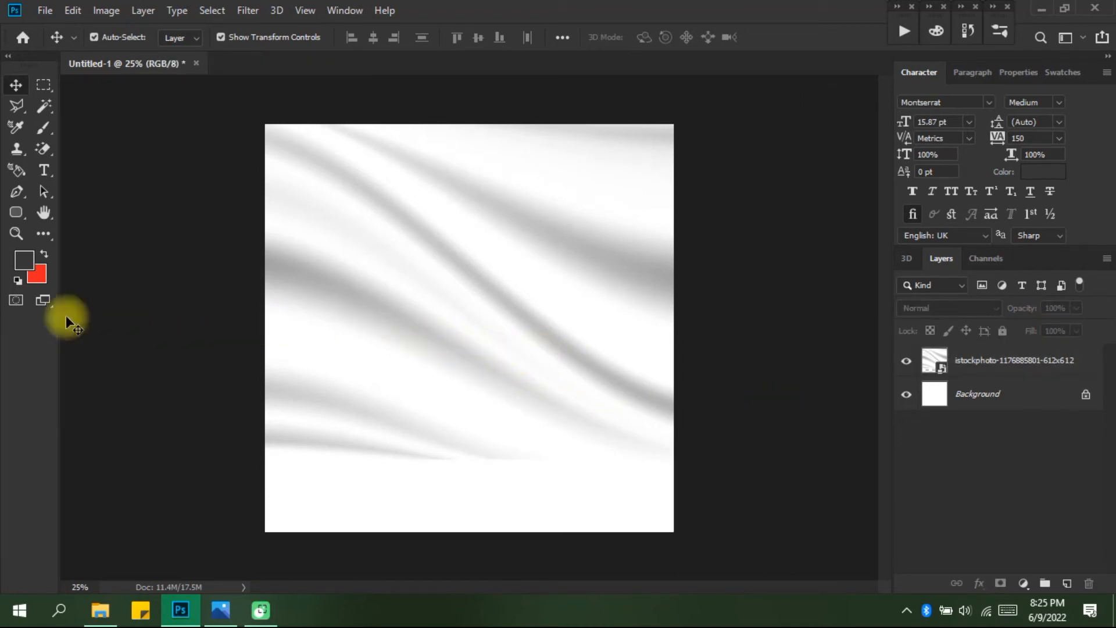
Draw a rectangle shape about 2388 x 808 px across the lower part of the canvas, extending past its edges
{"action": "right_click", "coordinate": [18, 212]}
{"action": "left_click", "coordinate": [50, 211]}
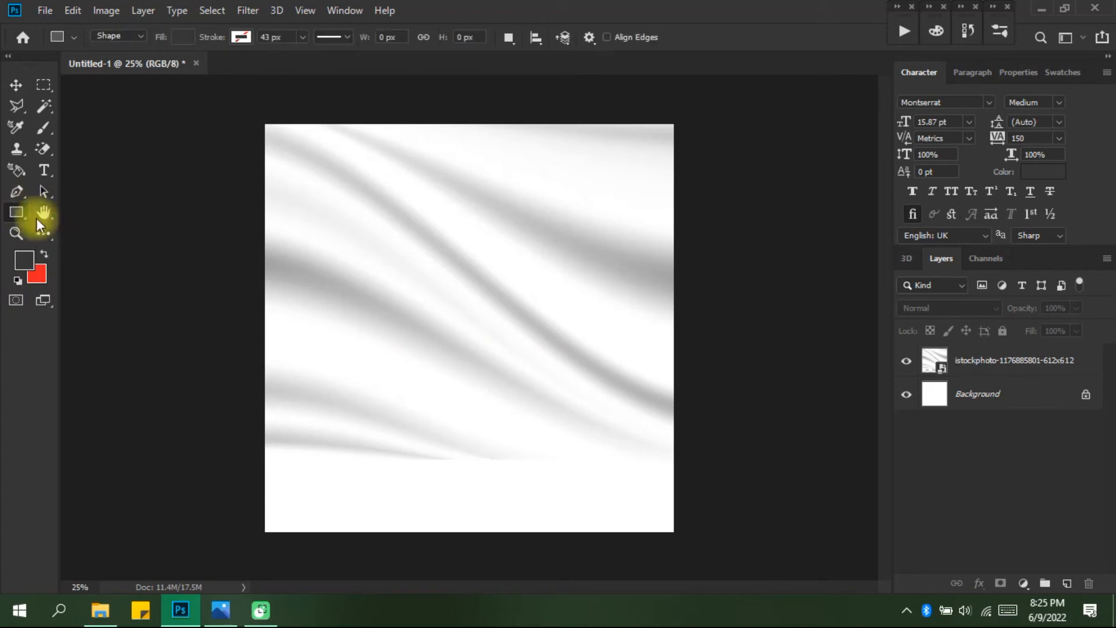
{"action": "right_click", "coordinate": [23, 215]}
{"action": "left_click", "coordinate": [61, 215]}
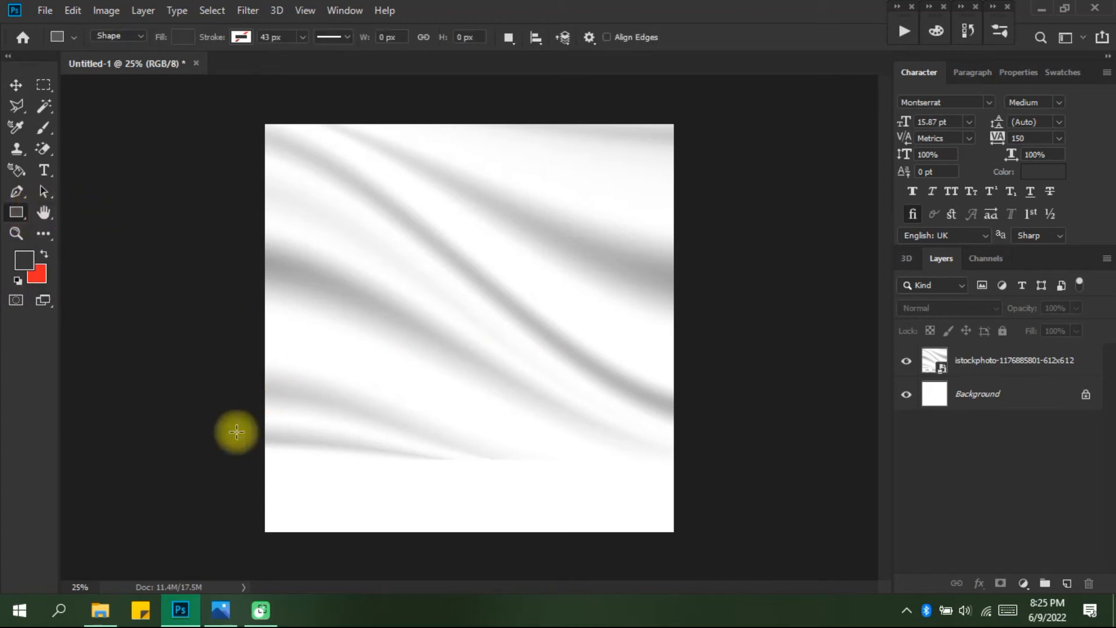
{"action": "left_click_drag", "start_coordinate": [219, 399], "coordinate": [708, 564]}
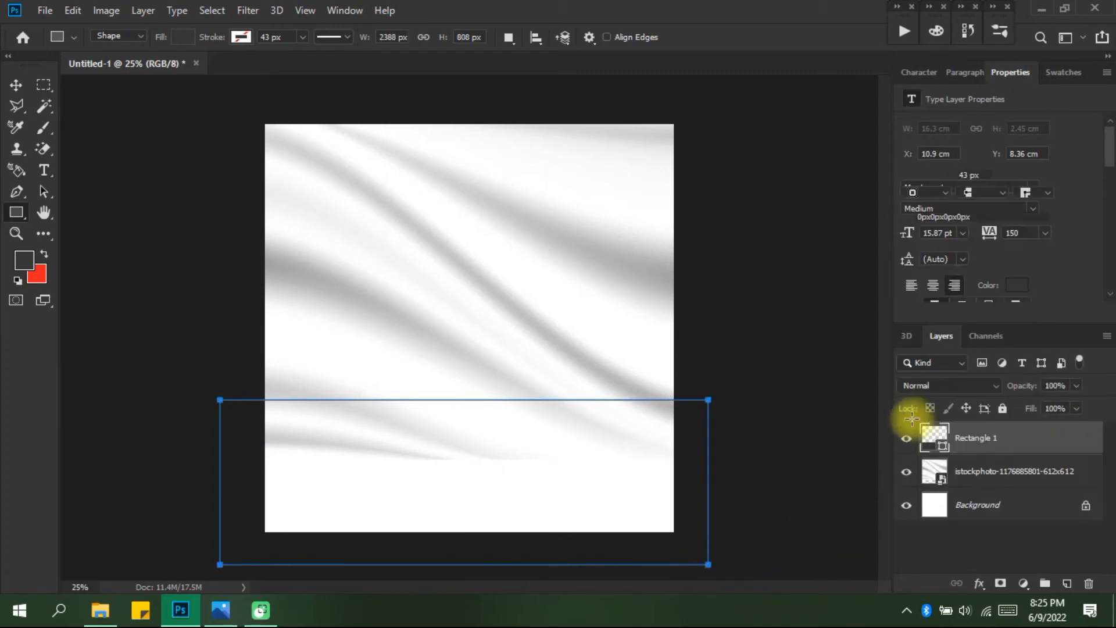
Change the rectangle's fill to the dark red 9b1313
{"action": "double_click", "coordinate": [935, 452]}
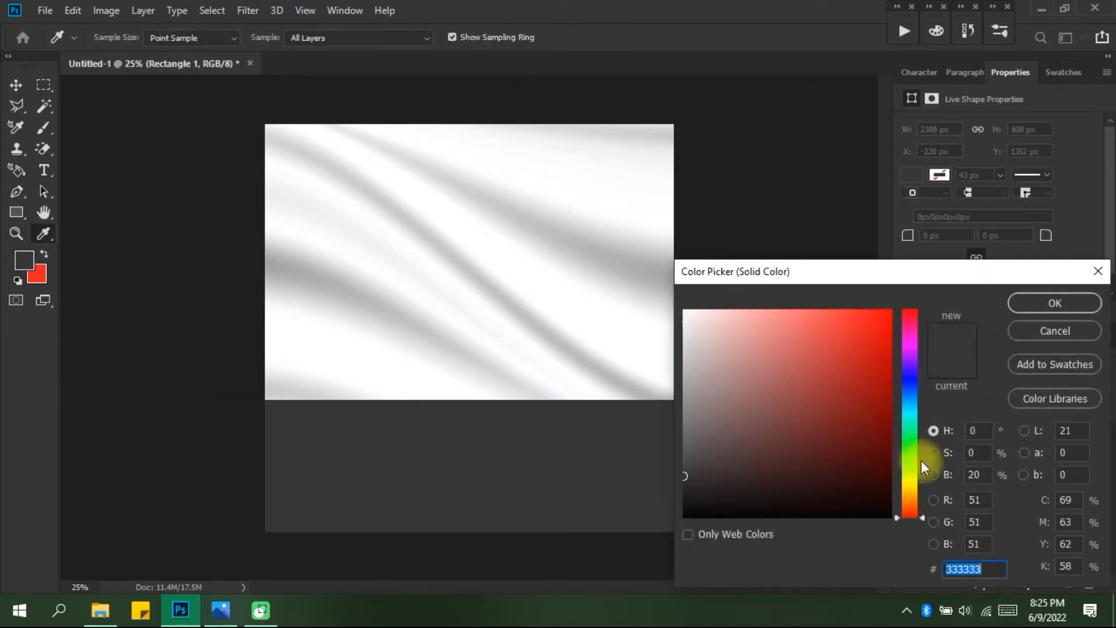
{"action": "left_click_drag", "start_coordinate": [865, 399], "coordinate": [896, 272]}
{"action": "left_click_drag", "start_coordinate": [880, 397], "coordinate": [869, 367]}
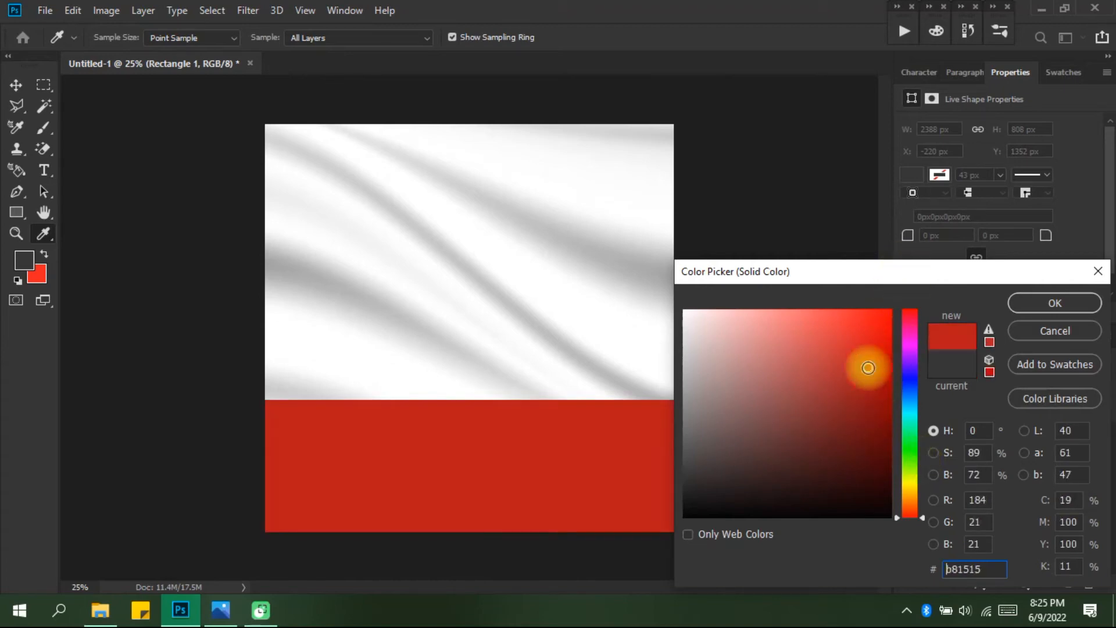
{"action": "left_click", "coordinate": [865, 391]}
{"action": "left_click", "coordinate": [1031, 305]}
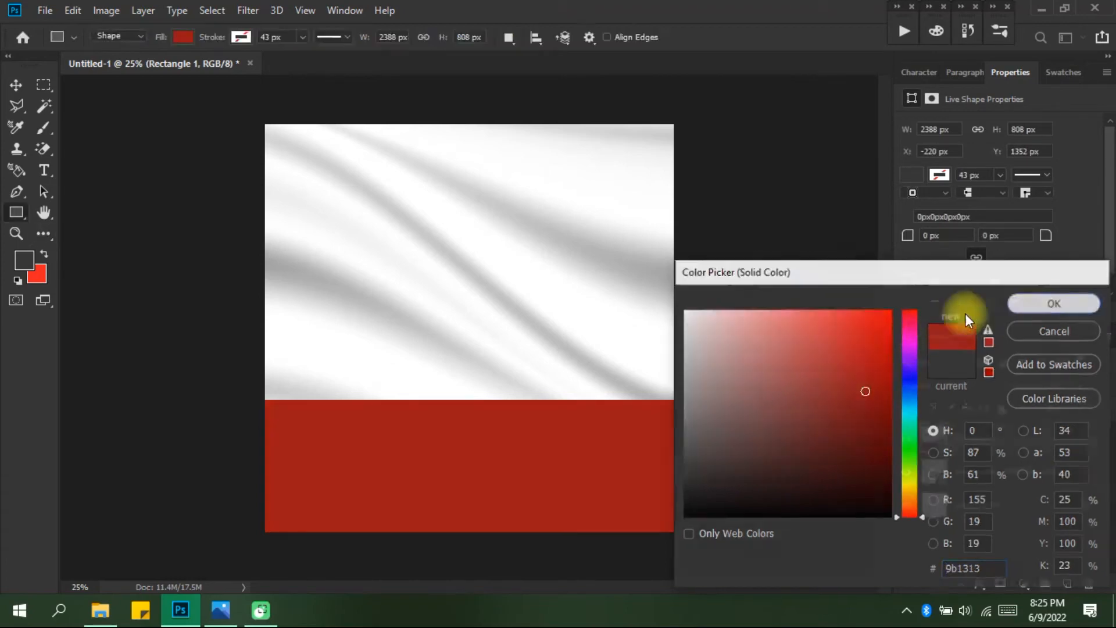
Move the red rectangle slightly down so it forms a narrower band along the canvas bottom
{"action": "left_click", "coordinate": [17, 86]}
{"action": "left_click", "coordinate": [173, 278]}
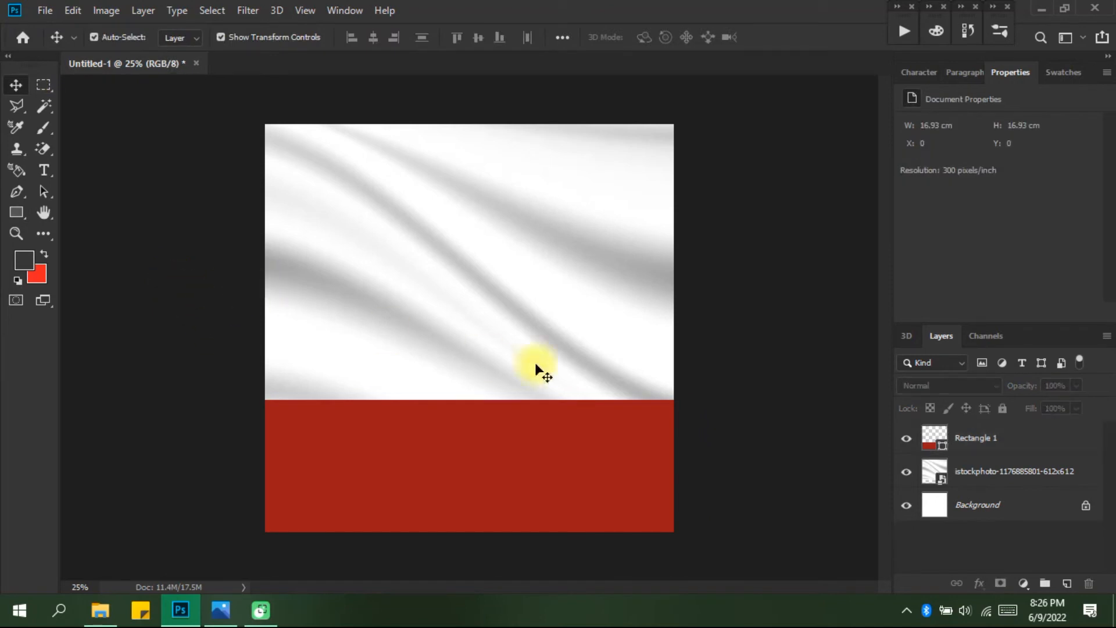
{"action": "mouse_move", "coordinate": [628, 464]}
{"action": "left_mouse_down"}
{"action": "mouse_move", "coordinate": [615, 568]}
{"action": "mouse_move", "coordinate": [625, 487]}
{"action": "left_mouse_up"}
{"action": "left_click", "coordinate": [762, 242]}
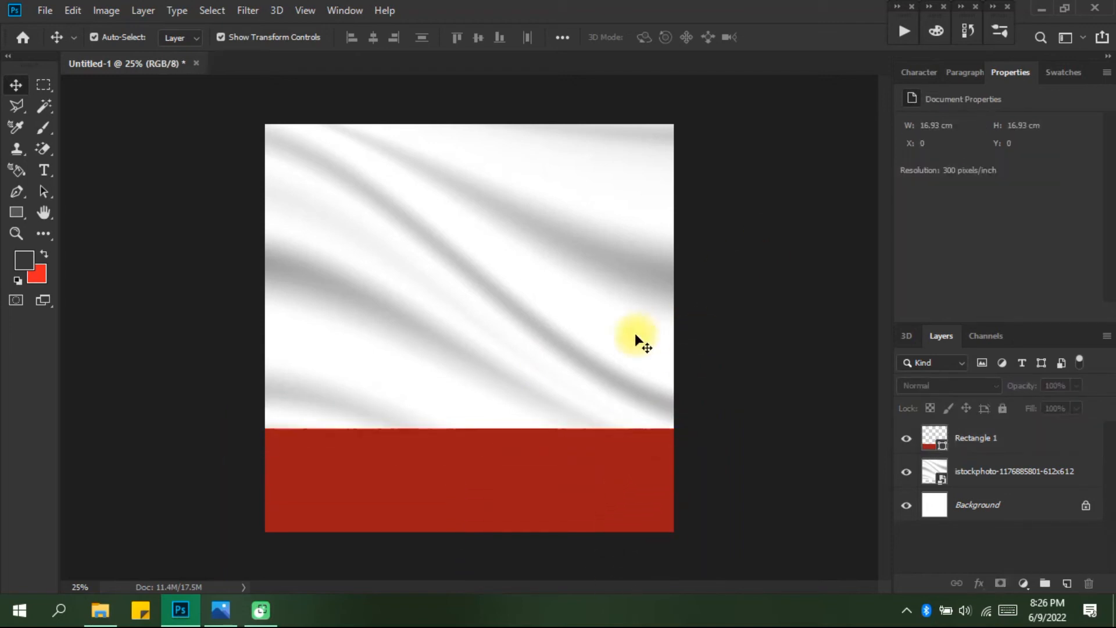
Add the text "Amansie" over the upper part of the fabric image
{"action": "key", "text": "t"}
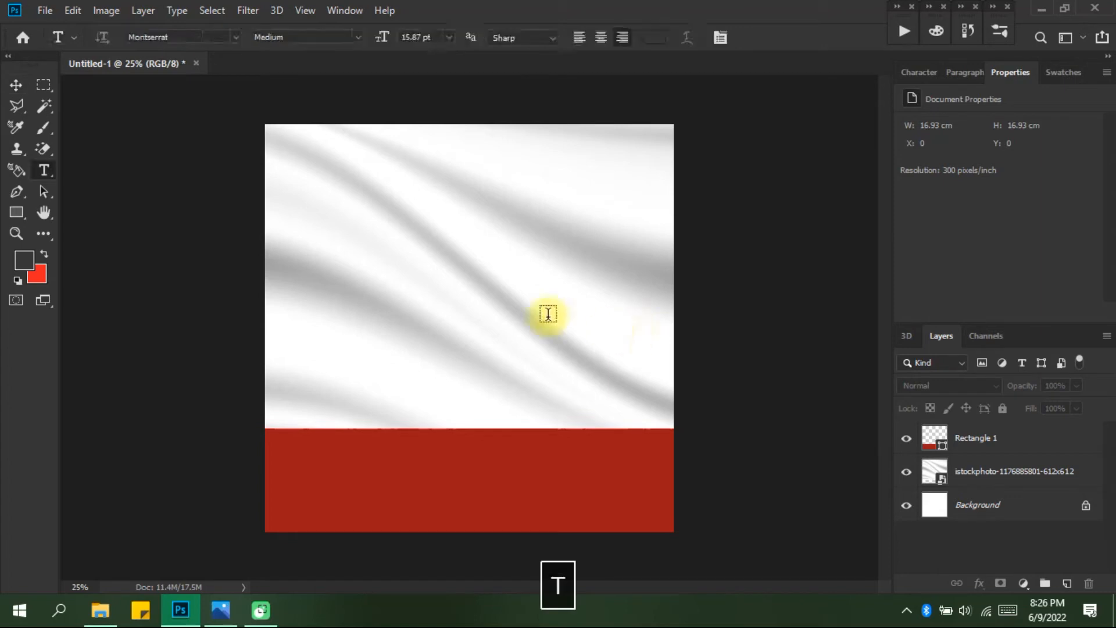
{"action": "left_click", "coordinate": [427, 210]}
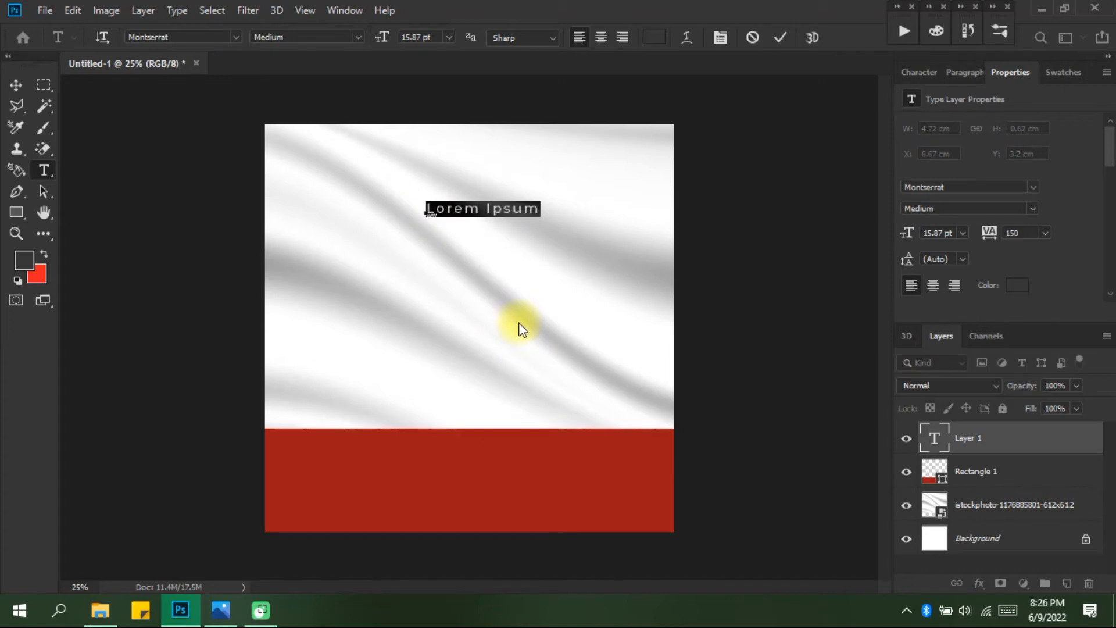
{"action": "type", "text": "a"}
{"action": "key", "text": "BackSpace"}
{"action": "key", "text": "Caps_Lock"}
{"action": "type", "text": "Aa"}
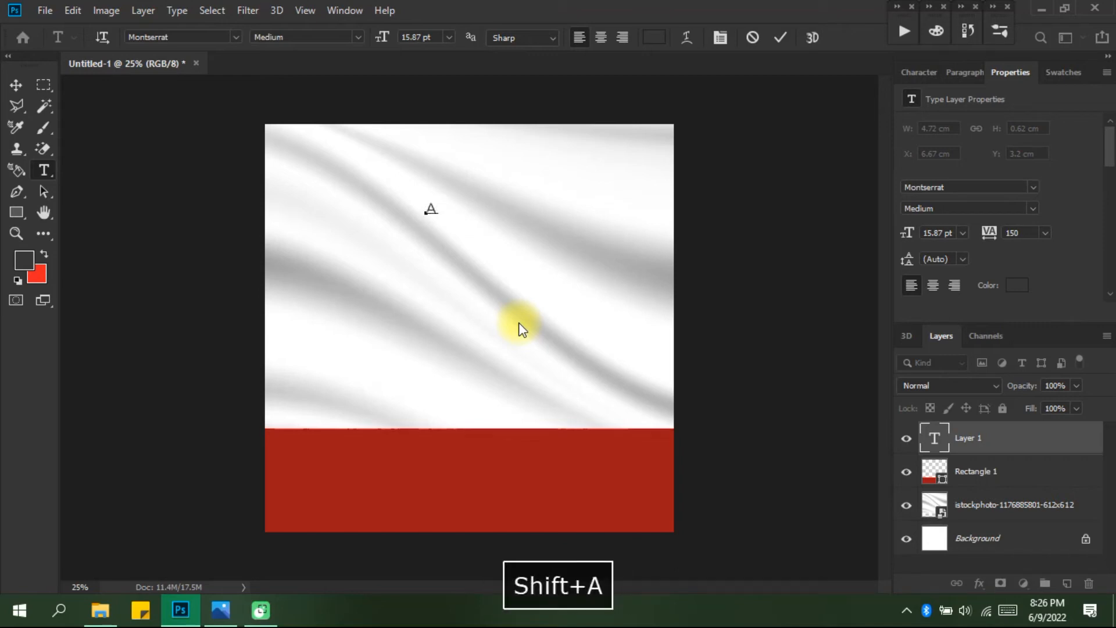
{"action": "key", "text": "BackSpace"}
{"action": "type", "text": "mansie"}
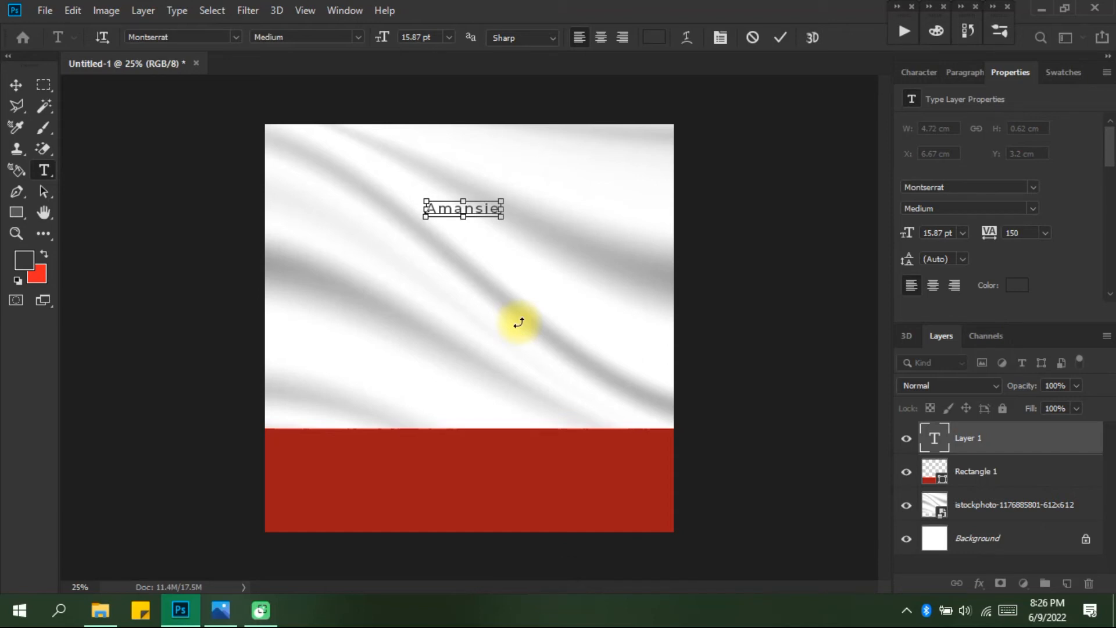
Set the "Amansie" text to the Autography Regular font with a tracking of 0
{"action": "key", "text": "ctrl+a"}
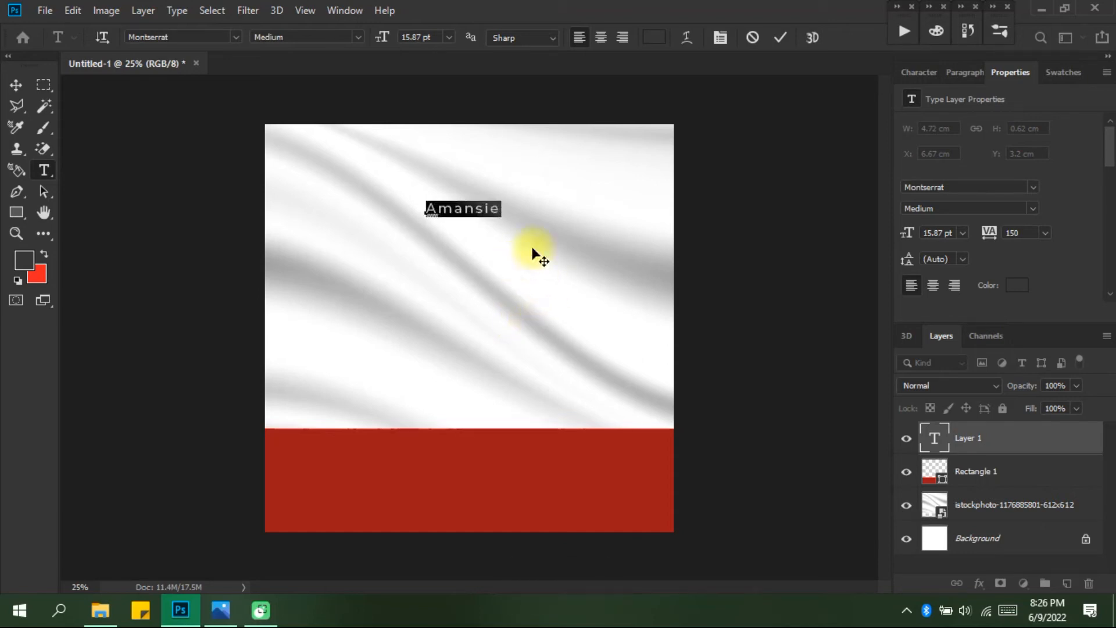
{"action": "left_click", "coordinate": [918, 72]}
{"action": "left_click", "coordinate": [927, 119]}
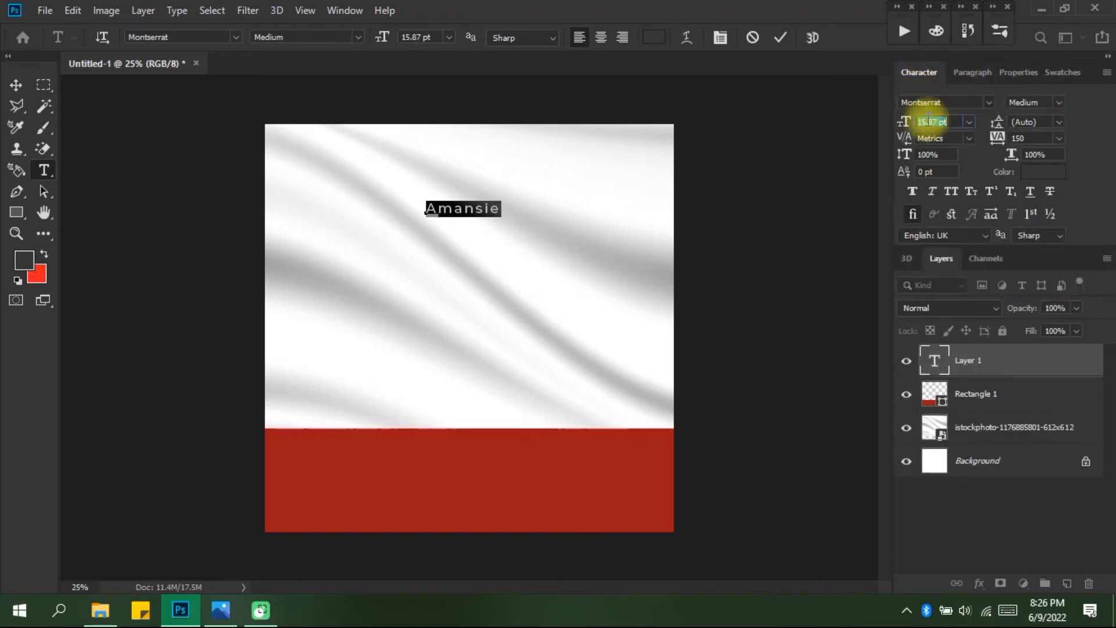
{"action": "left_click", "coordinate": [951, 101]}
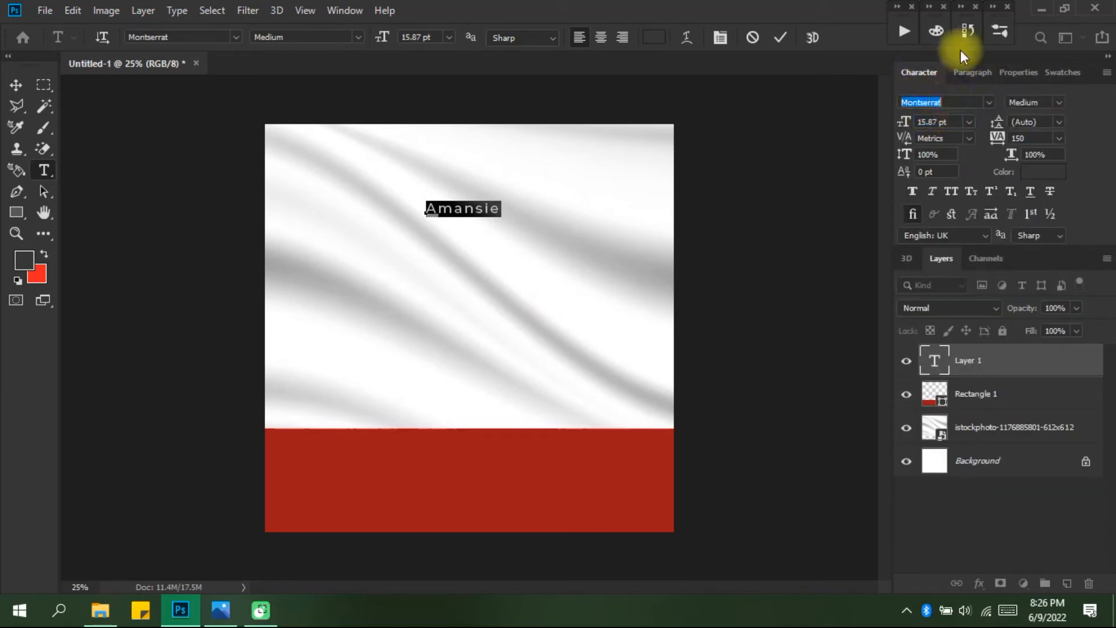
{"action": "type", "text": "auto"}
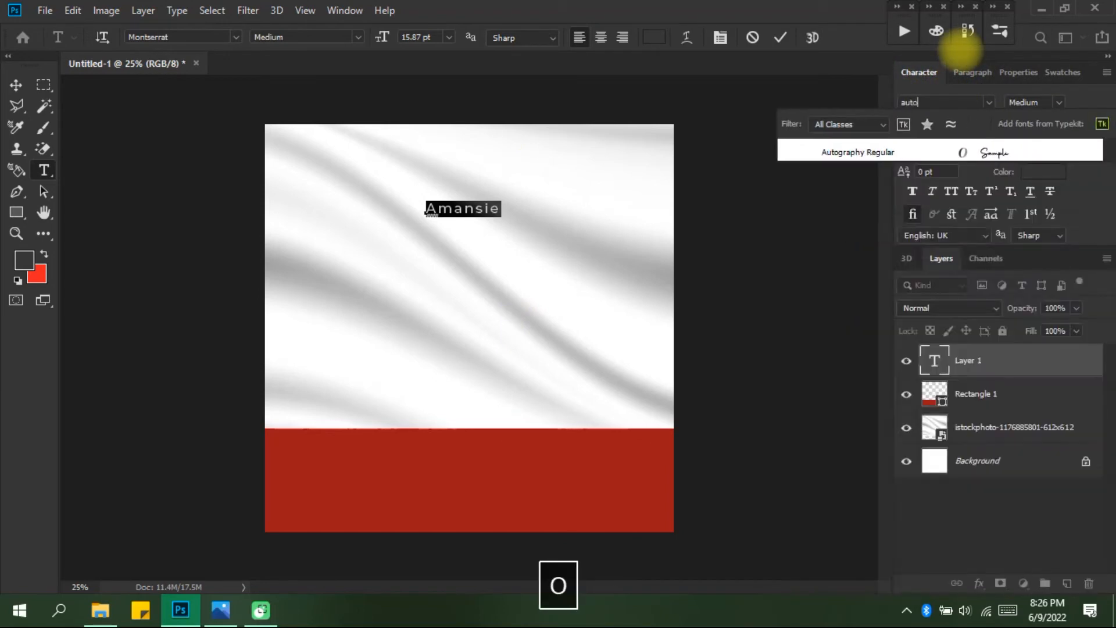
{"action": "type", "text": "gr"}
{"action": "key", "text": "Down"}
{"action": "key", "text": "Return"}
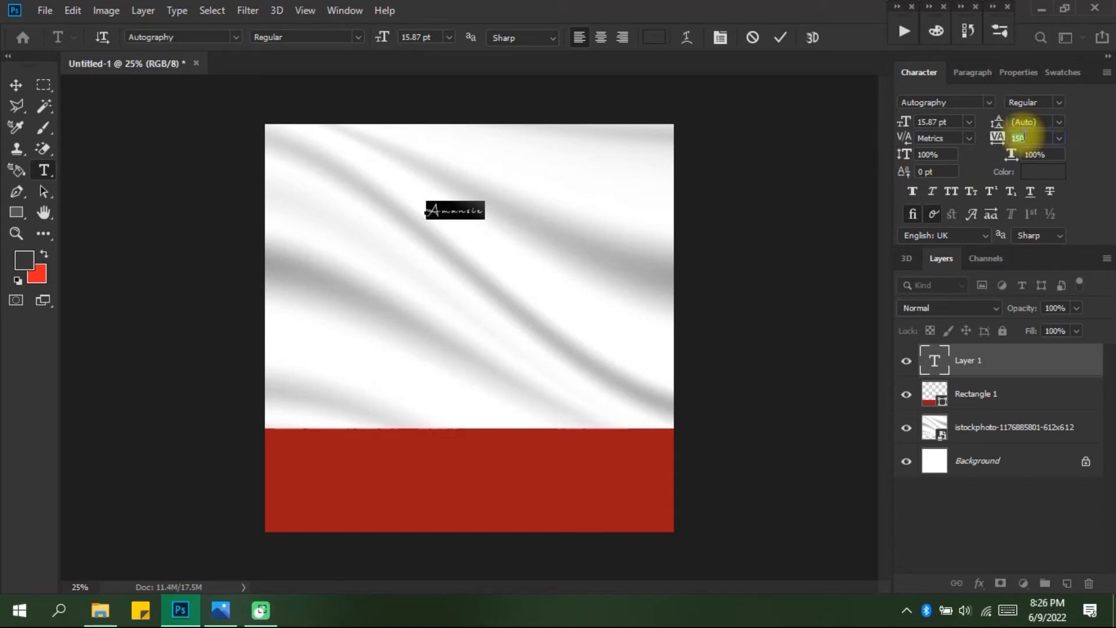
{"action": "key", "text": "Return"}
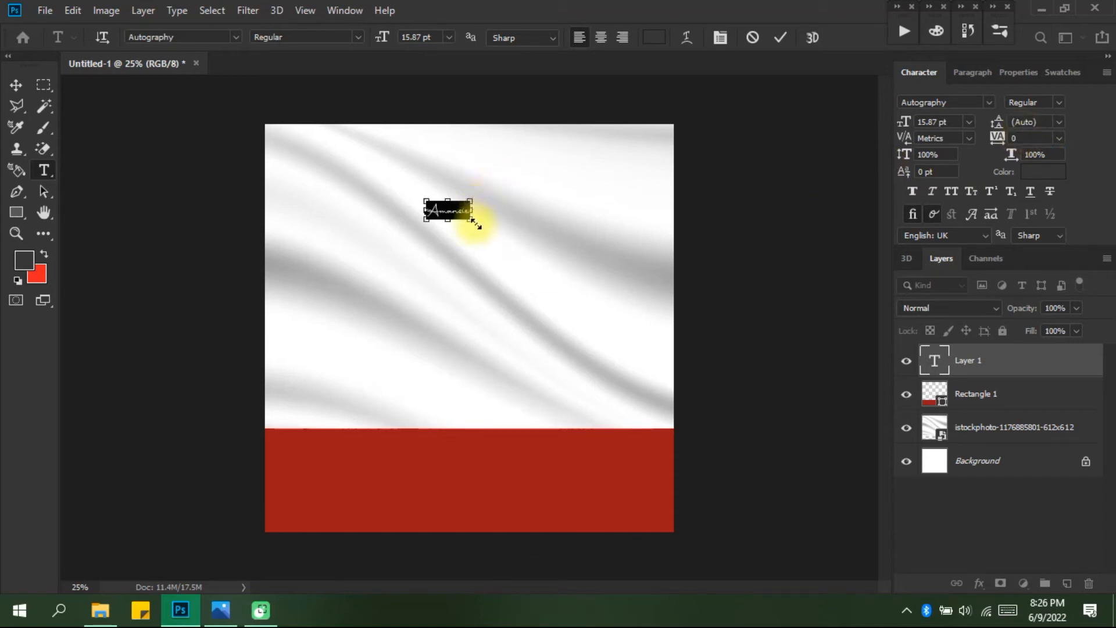
Scale the "Amansie" text up to about 41 pt near the canvas top and colour it black
{"action": "left_click_drag", "start_coordinate": [470, 219], "coordinate": [519, 246]}
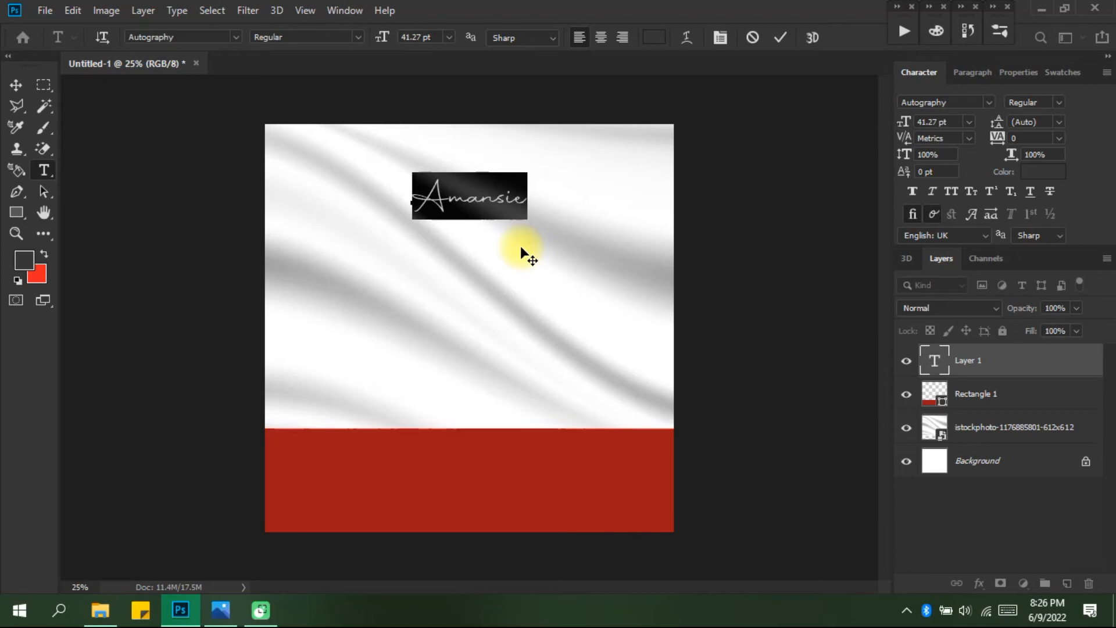
{"action": "left_click_drag", "start_coordinate": [535, 236], "coordinate": [532, 246]}
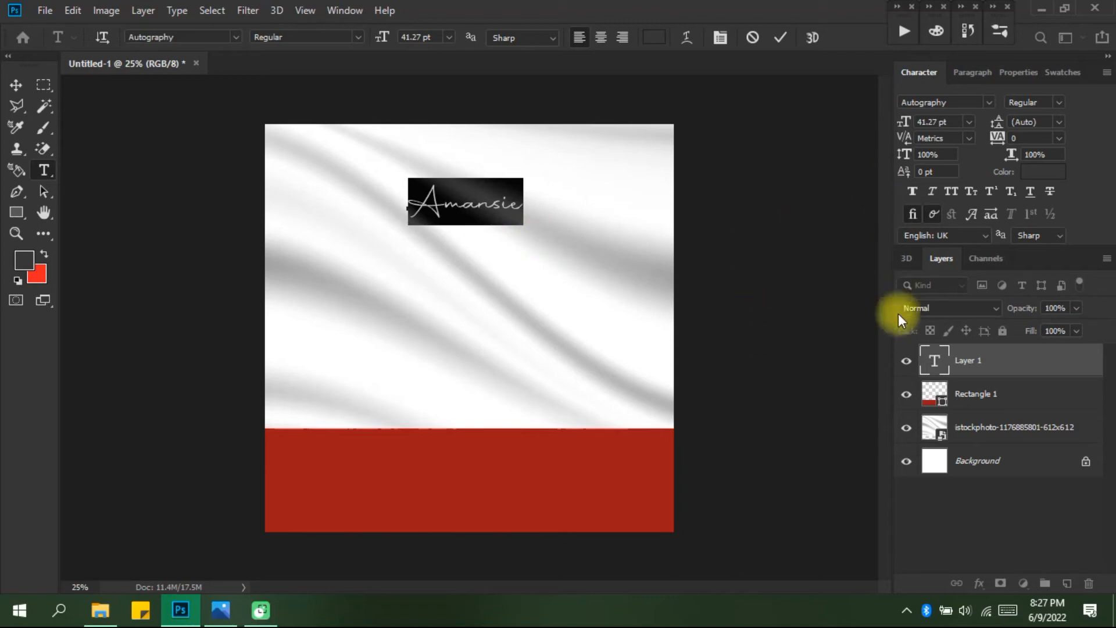
{"action": "left_click", "coordinate": [1038, 172]}
{"action": "left_click", "coordinate": [747, 381]}
{"action": "left_click_drag", "start_coordinate": [719, 432], "coordinate": [600, 557]}
{"action": "key", "text": "Return"}
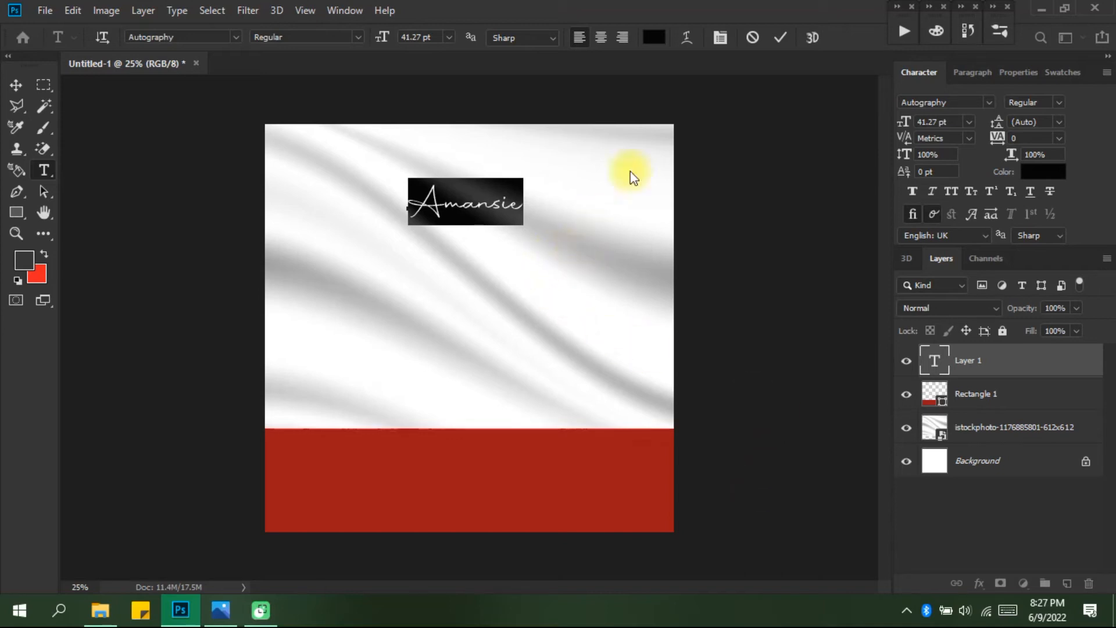
{"action": "left_click", "coordinate": [780, 36]}
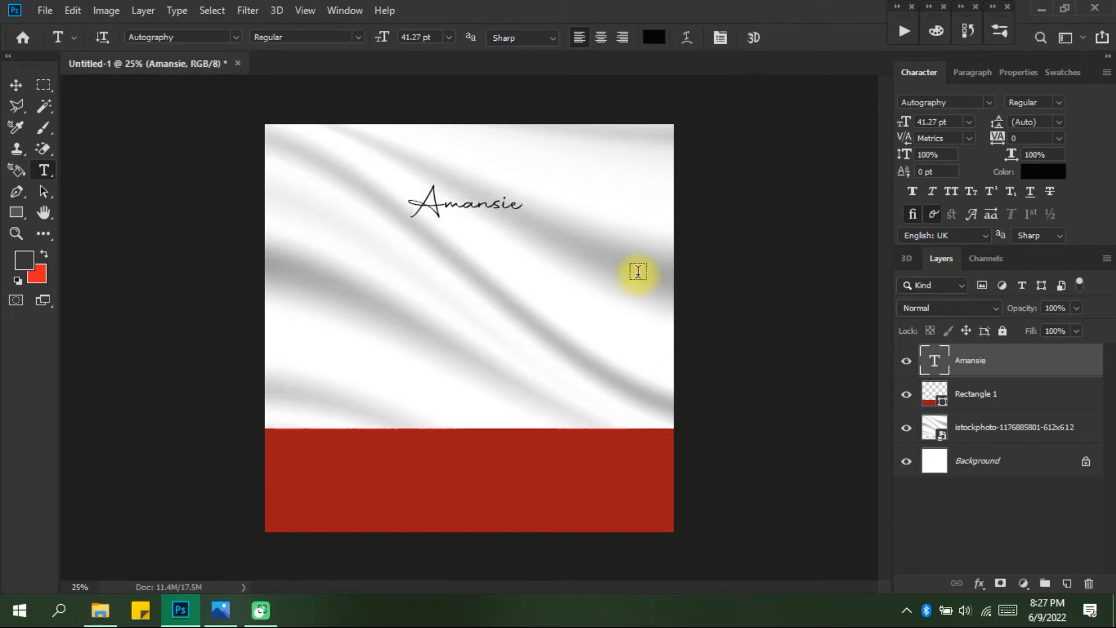
Duplicate the "Amansie" text just beneath the original and change the copy's wording to "Coming"
{"action": "key", "text": "v"}
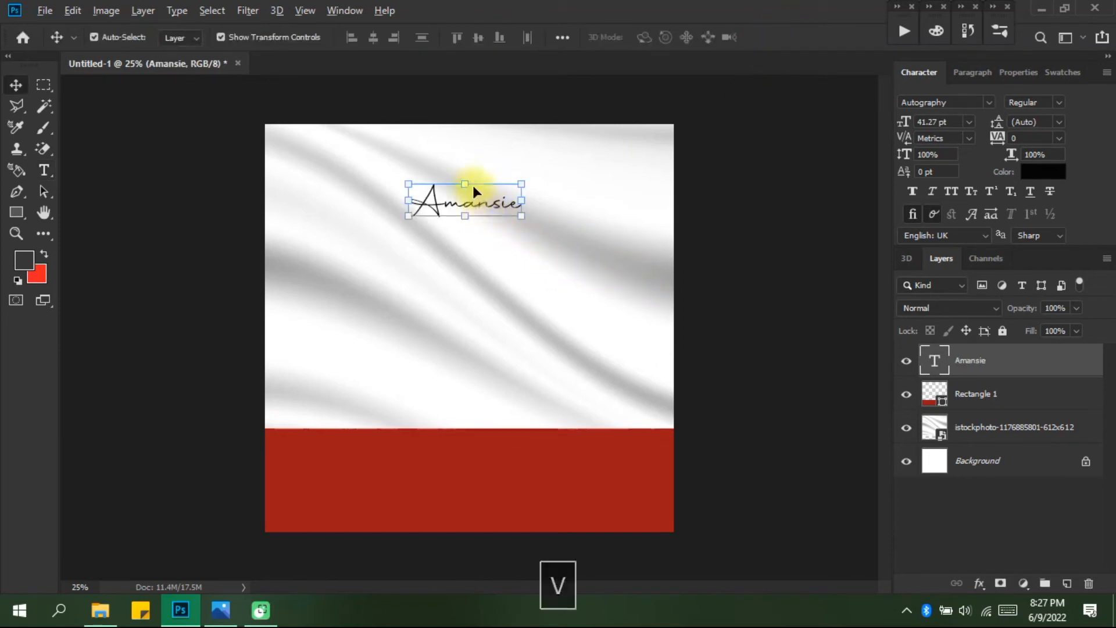
{"action": "left_click", "coordinate": [474, 203], "text": "alt"}
{"action": "left_click_drag", "start_coordinate": [474, 203], "coordinate": [473, 231]}
{"action": "double_click", "coordinate": [474, 231]}
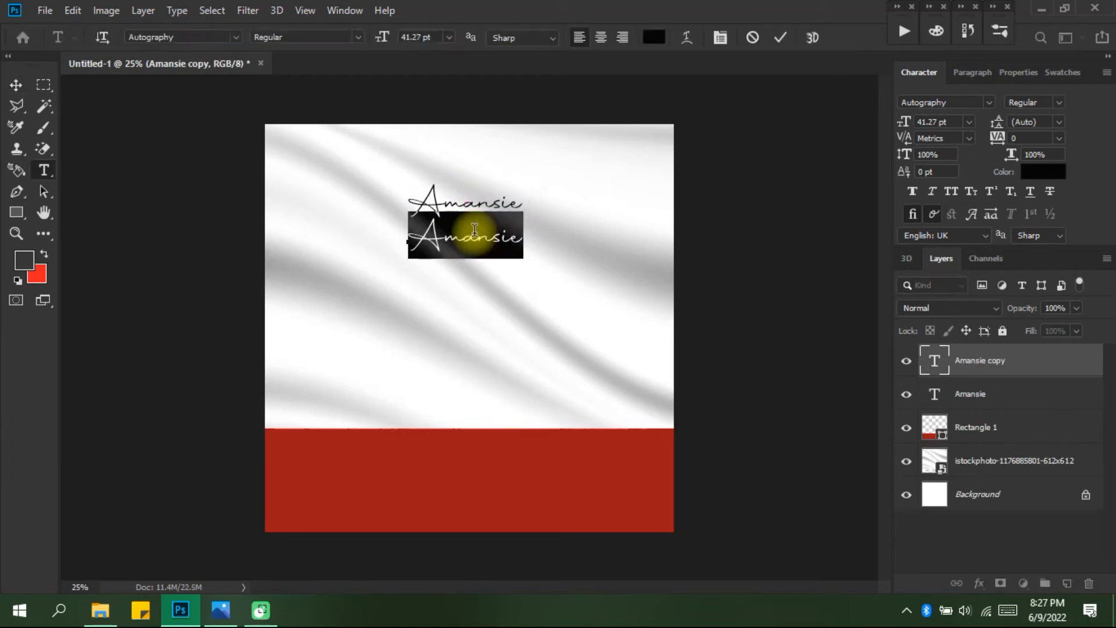
{"action": "type", "text": "C"}
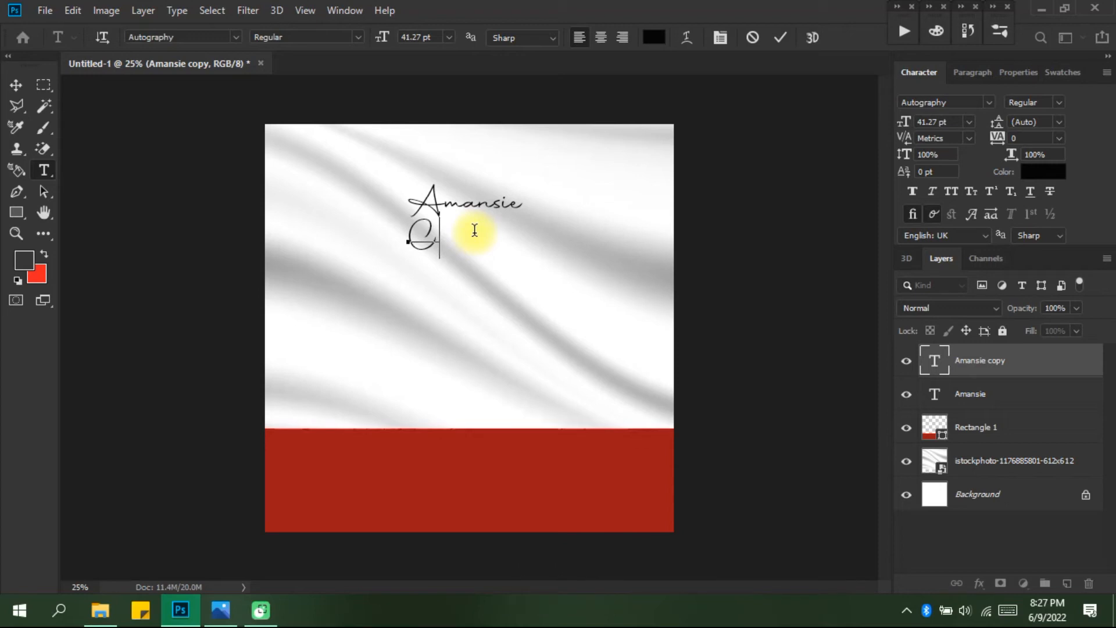
{"action": "type", "text": "oming"}
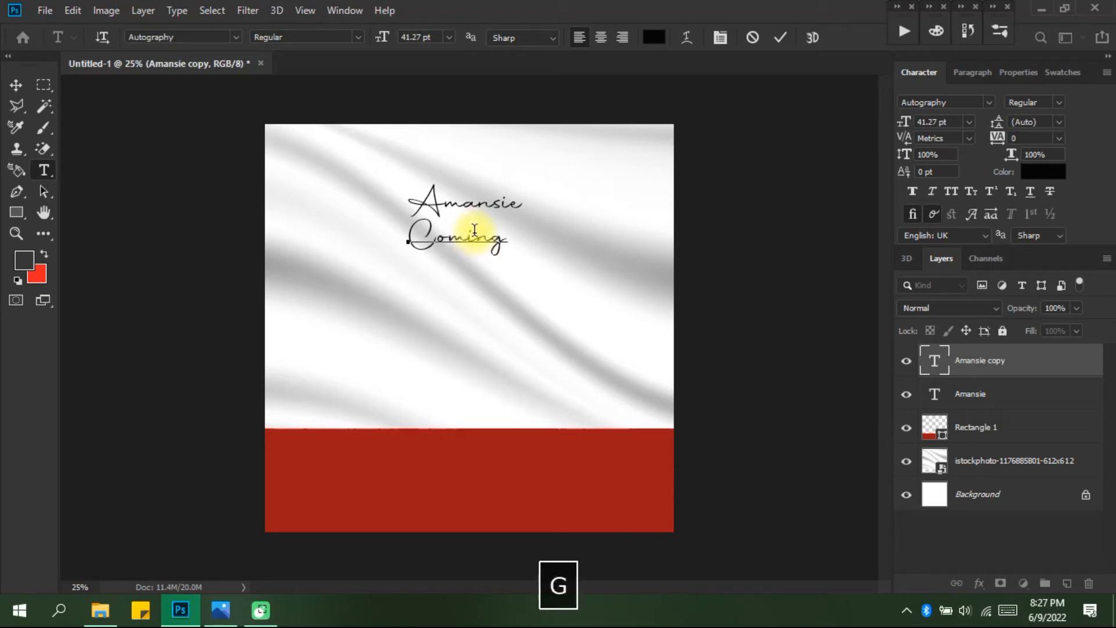
Set the "Coming" text to the Compilation Grotesk 1050 font
{"action": "key", "text": "ctrl+a"}
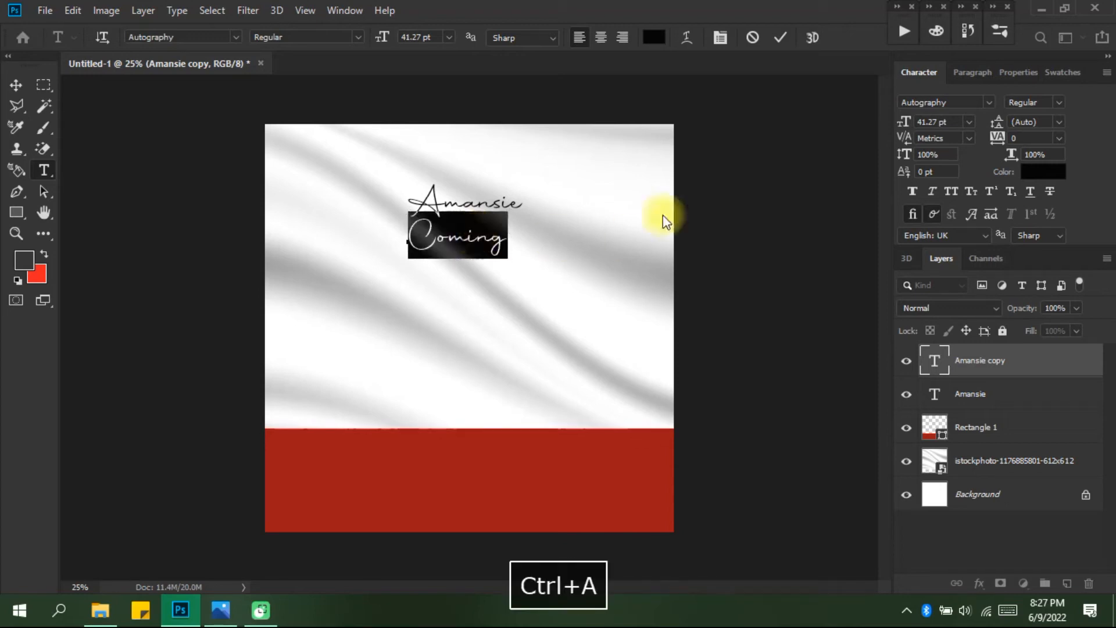
{"action": "left_click", "coordinate": [961, 100]}
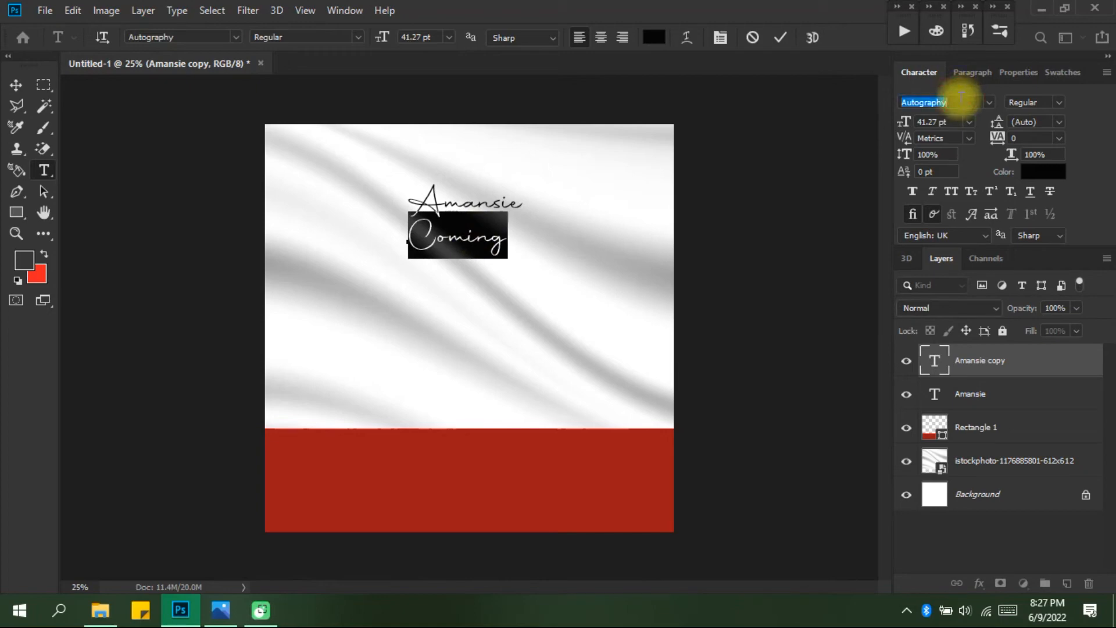
{"action": "type", "text": "com"}
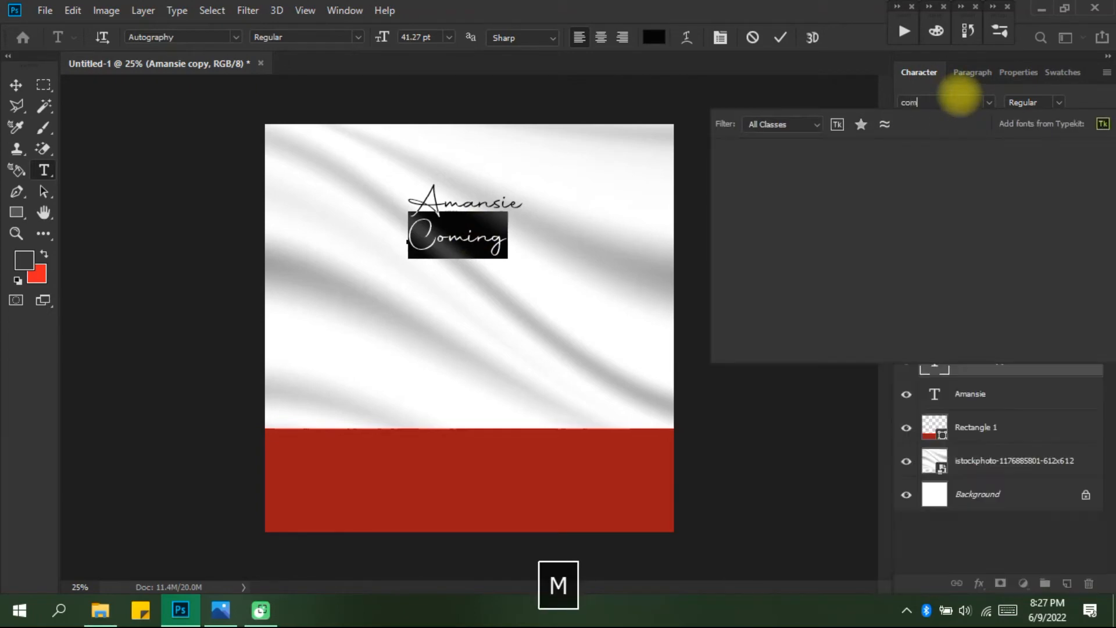
{"action": "type", "text": "pila"}
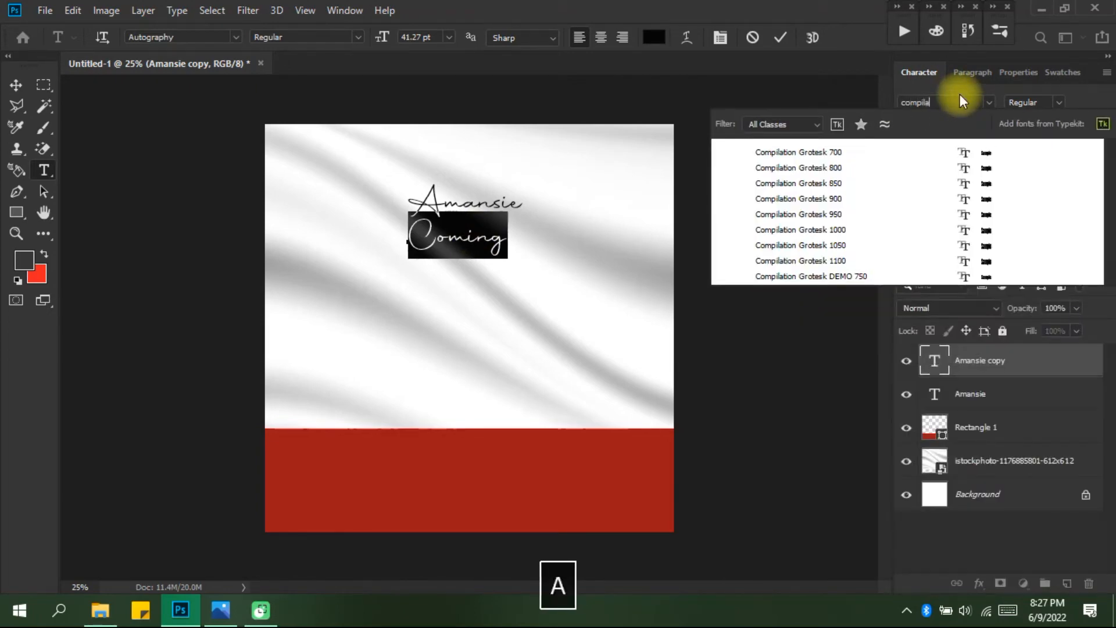
{"action": "type", "text": "tion Grotesk"}
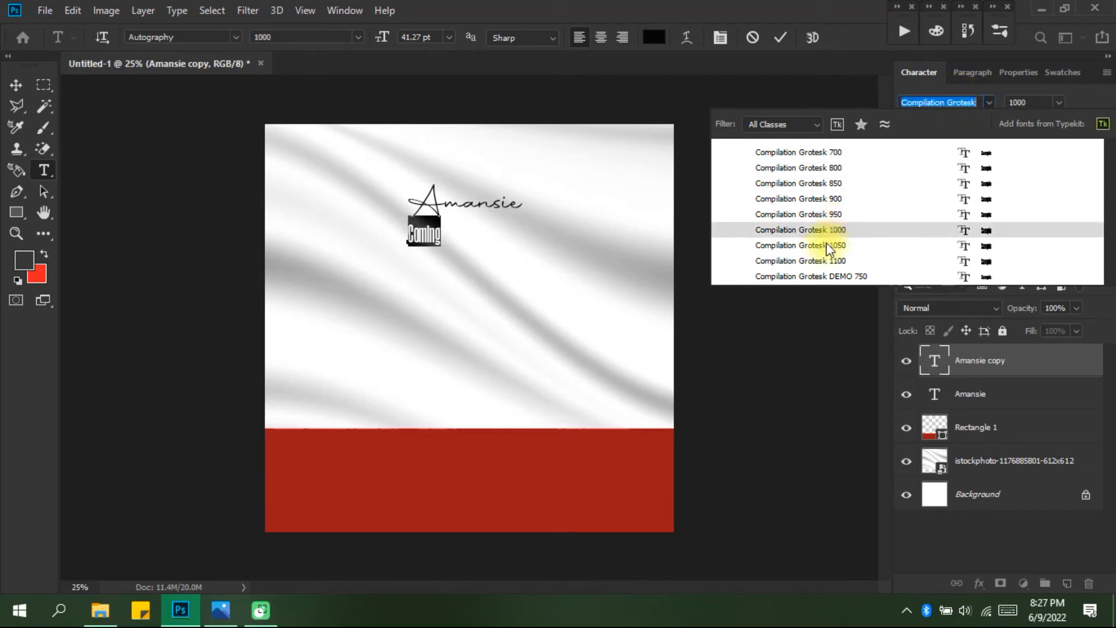
{"action": "left_click", "coordinate": [826, 244]}
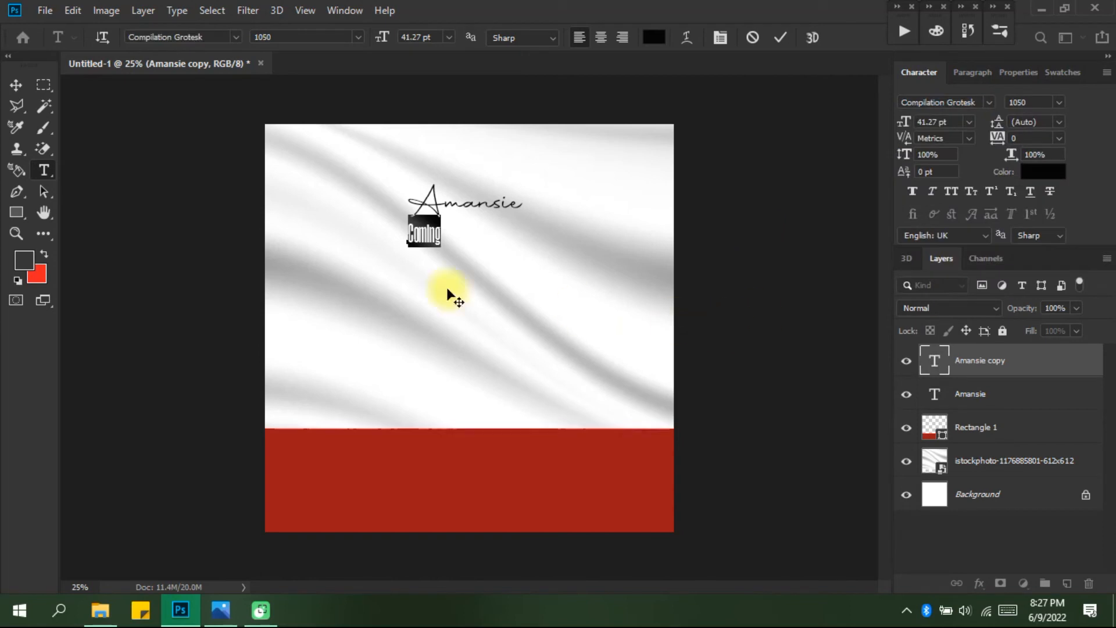
Scale the "Coming" text up to about 143 pt and position it directly below "Amansie"
{"action": "left_click_drag", "start_coordinate": [437, 251], "coordinate": [528, 327]}
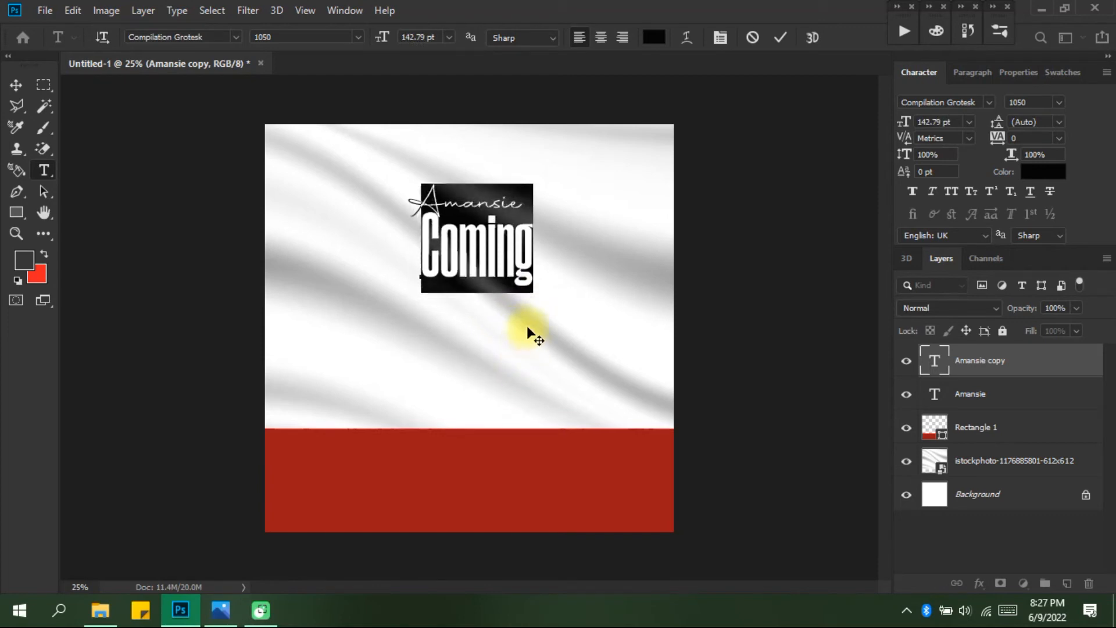
{"action": "left_click_drag", "start_coordinate": [528, 326], "coordinate": [528, 337]}
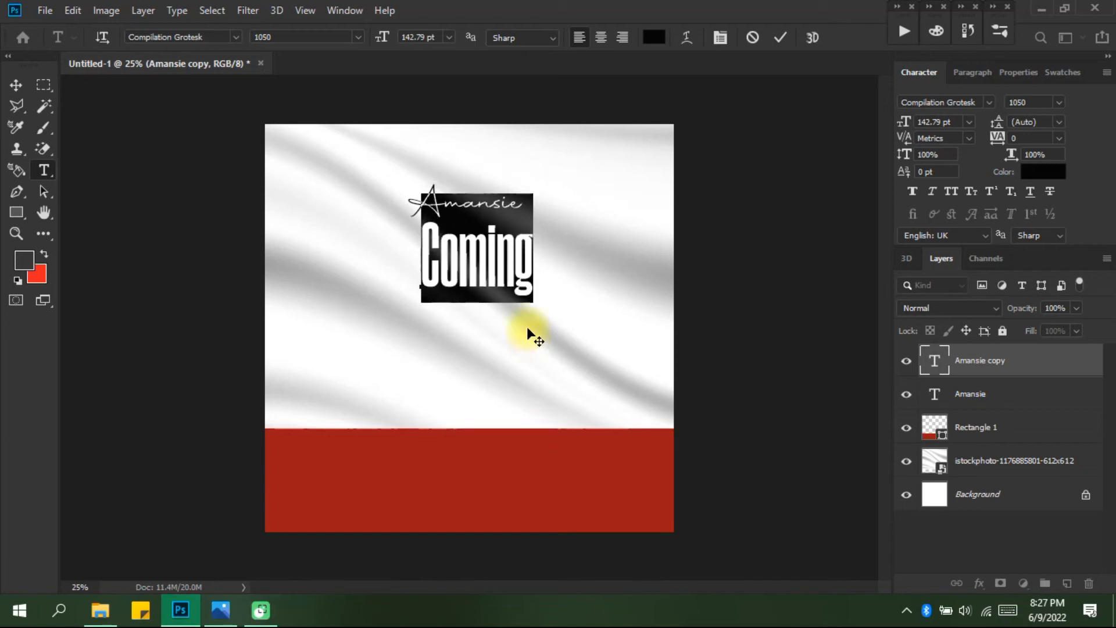
{"action": "left_click", "coordinate": [733, 323]}
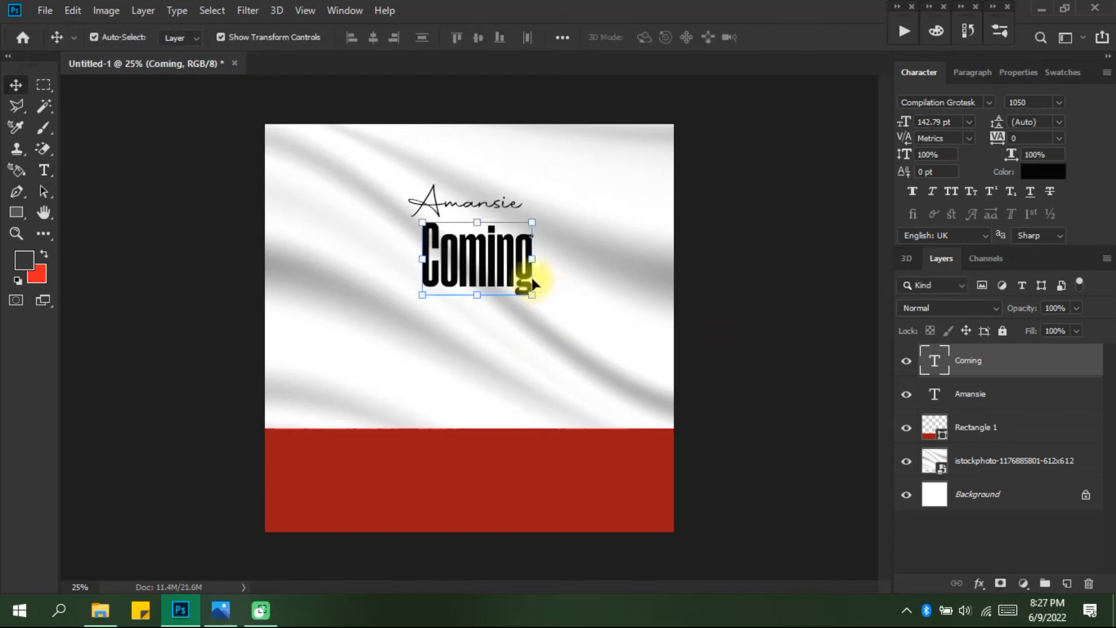
Colour the "Coming" text red (9b1313) by sampling the bottom band
{"action": "double_click", "coordinate": [938, 363]}
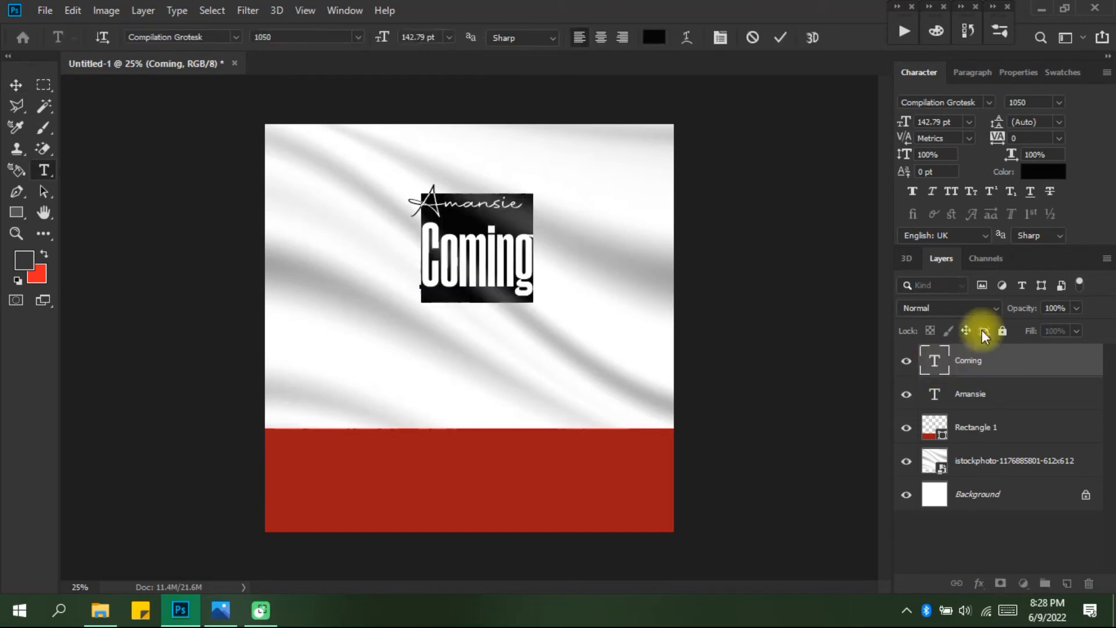
{"action": "left_click", "coordinate": [1058, 169]}
{"action": "left_click", "coordinate": [588, 463]}
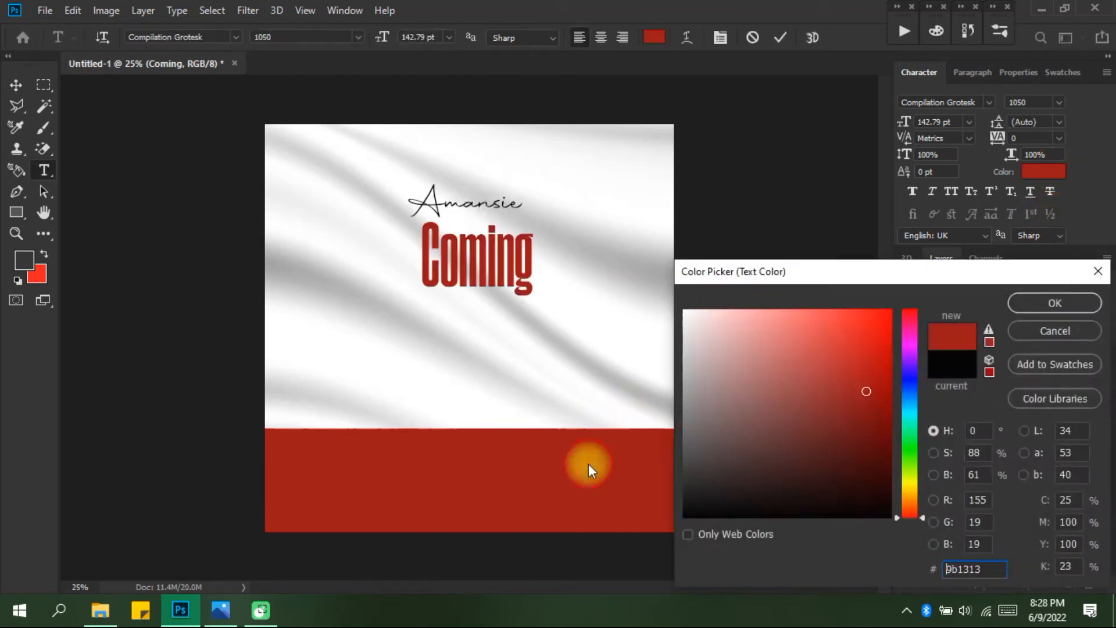
{"action": "left_click", "coordinate": [1063, 307]}
{"action": "key", "text": "ctrl+Return"}
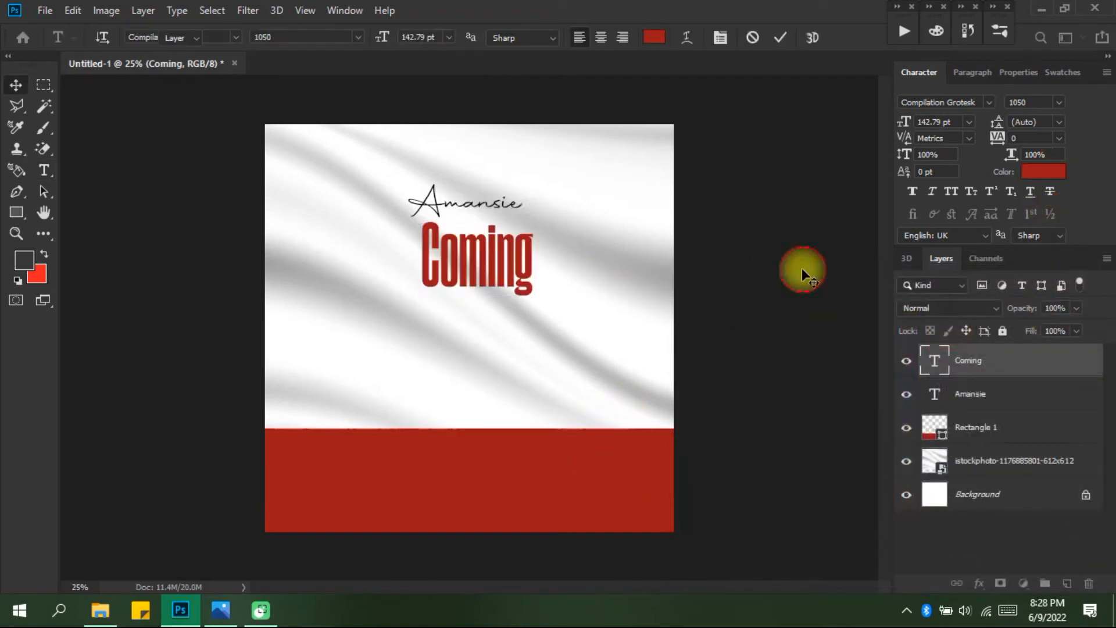
{"action": "key", "text": "v"}
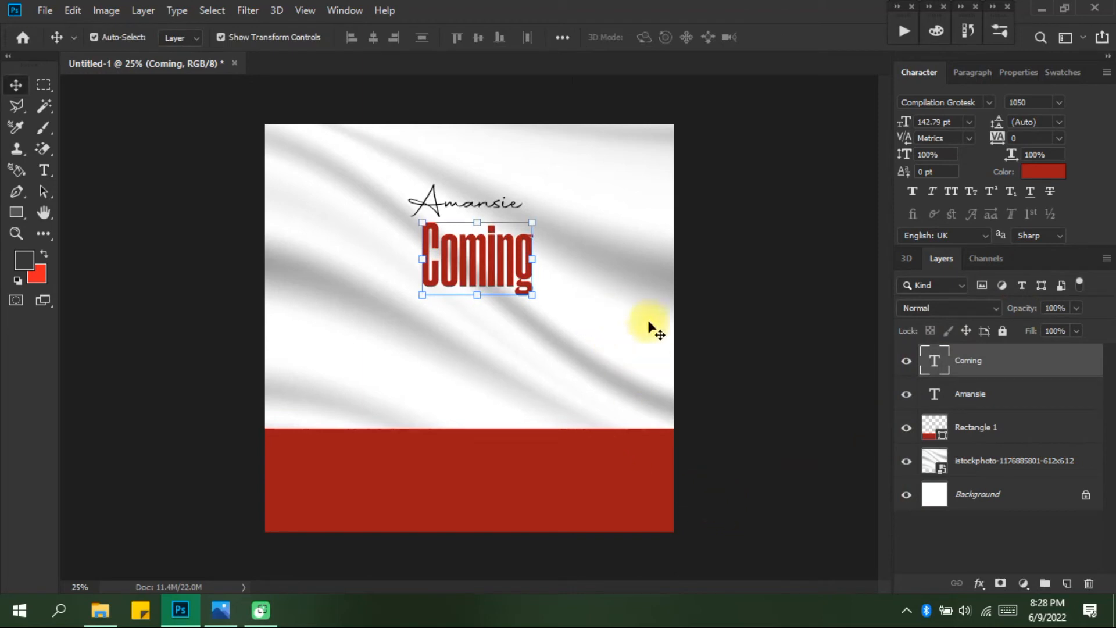
Scale the "Amansie" and "Coming" texts together to about 125% and shift them slightly down on the fabric
{"action": "left_click", "coordinate": [982, 395], "text": "ctrl"}
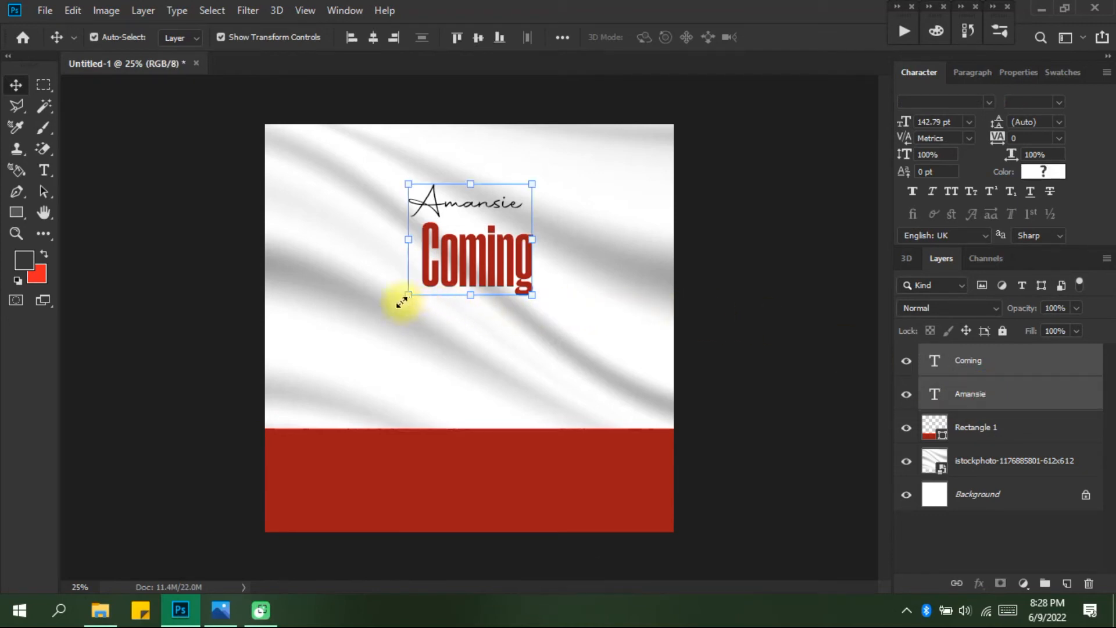
{"action": "key", "text": "ctrl+t"}
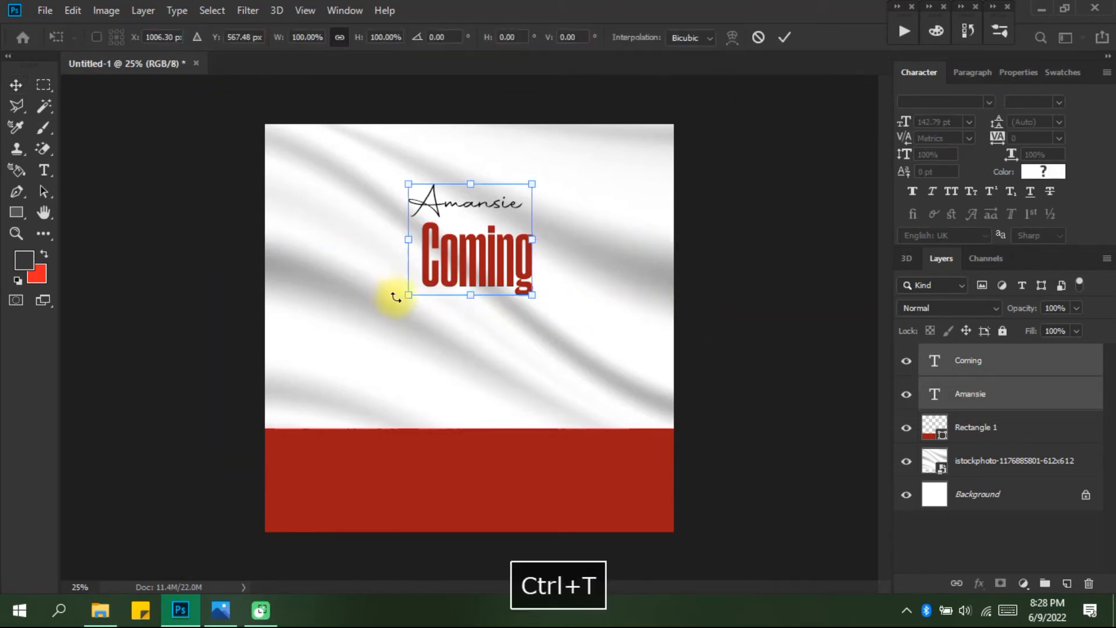
{"action": "left_click_drag", "start_coordinate": [414, 292], "coordinate": [378, 322]}
{"action": "left_click_drag", "start_coordinate": [474, 303], "coordinate": [478, 313]}
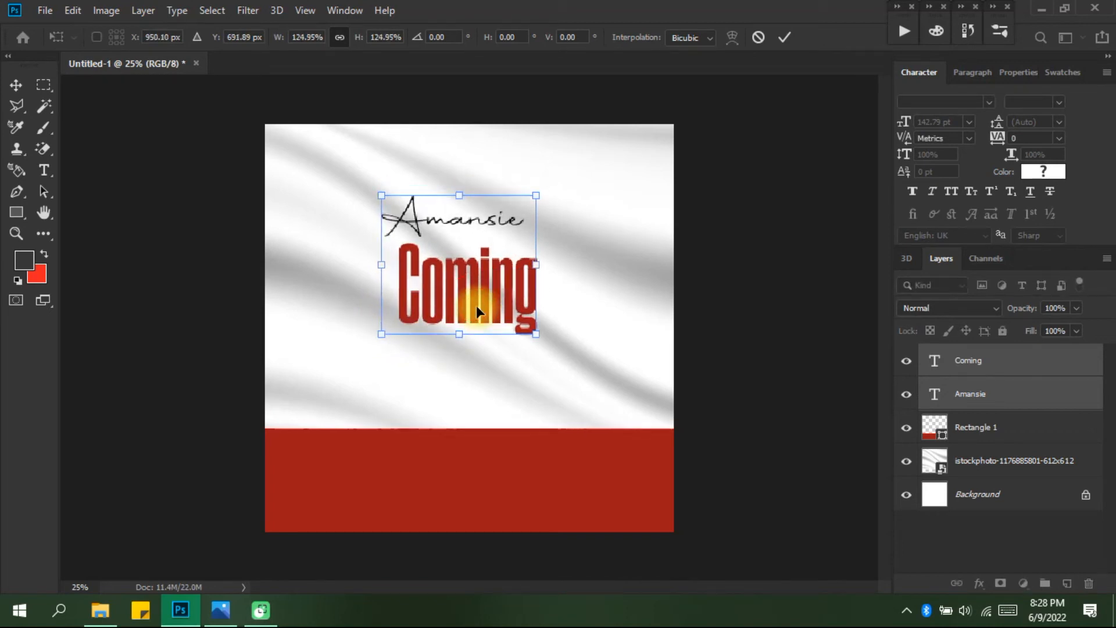
{"action": "key", "text": "Return"}
{"action": "left_click", "coordinate": [625, 298]}
Nudge the "Coming" text upward to tighten the gap below "Amansie"
{"action": "left_click", "coordinate": [511, 274]}
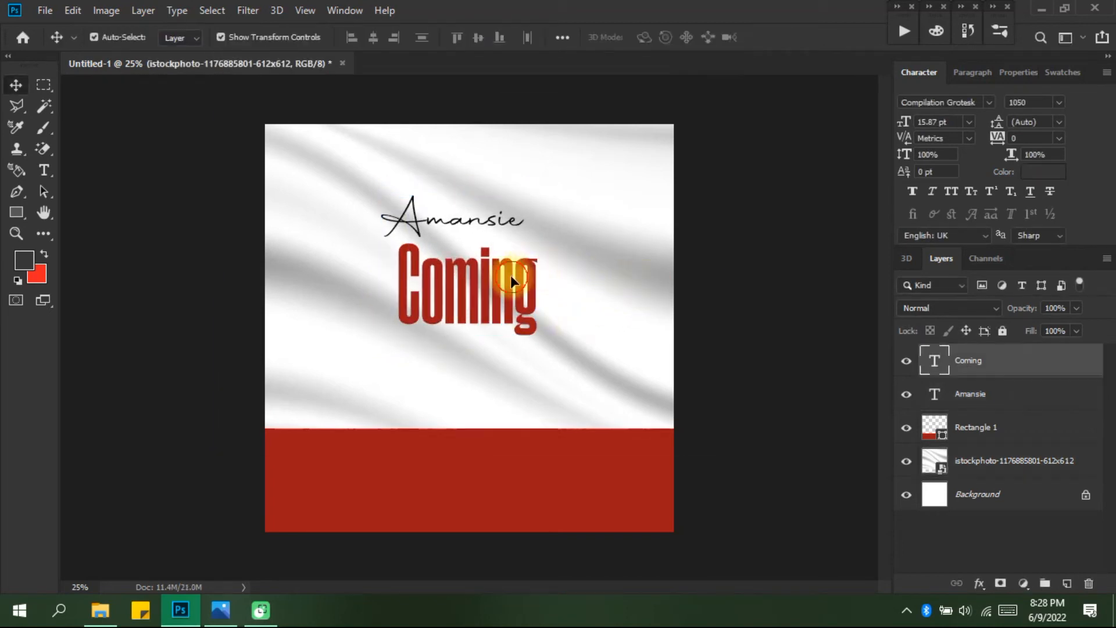
{"action": "key", "text": "Up"}
{"action": "key", "text": "Up"}
{"action": "key", "text": "Up"}
{"action": "key", "text": "Up"}
{"action": "key", "text": "Up"}
{"action": "key", "text": "Up"}
{"action": "key", "text": "Up"}
{"action": "key", "text": "Up"}
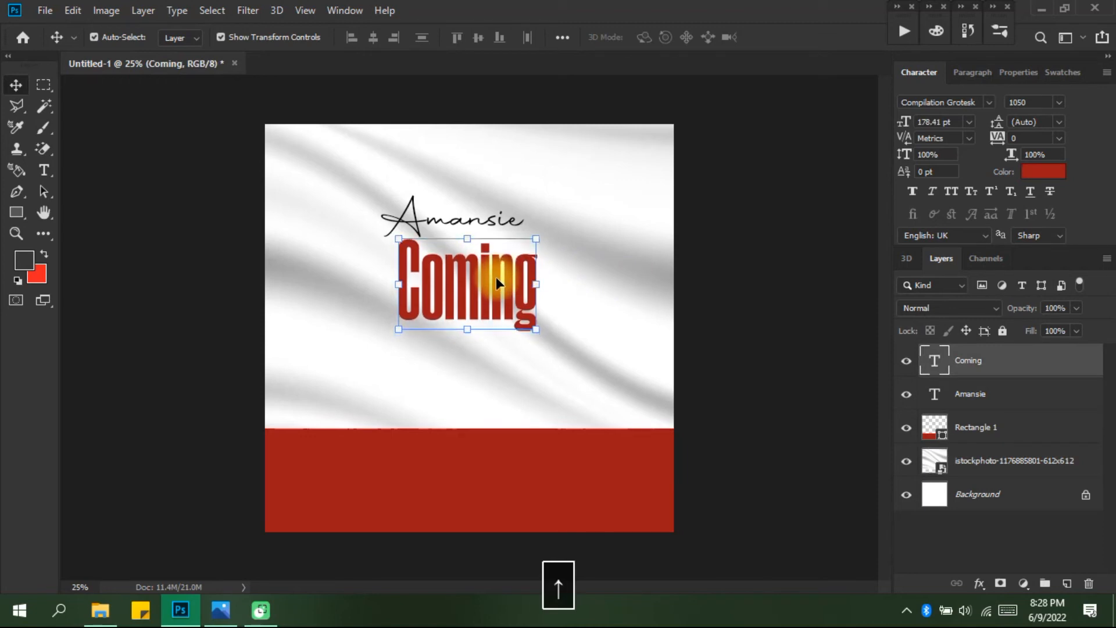
{"action": "key", "text": "Up"}
{"action": "key", "text": "Up"}
{"action": "left_click", "coordinate": [698, 304]}
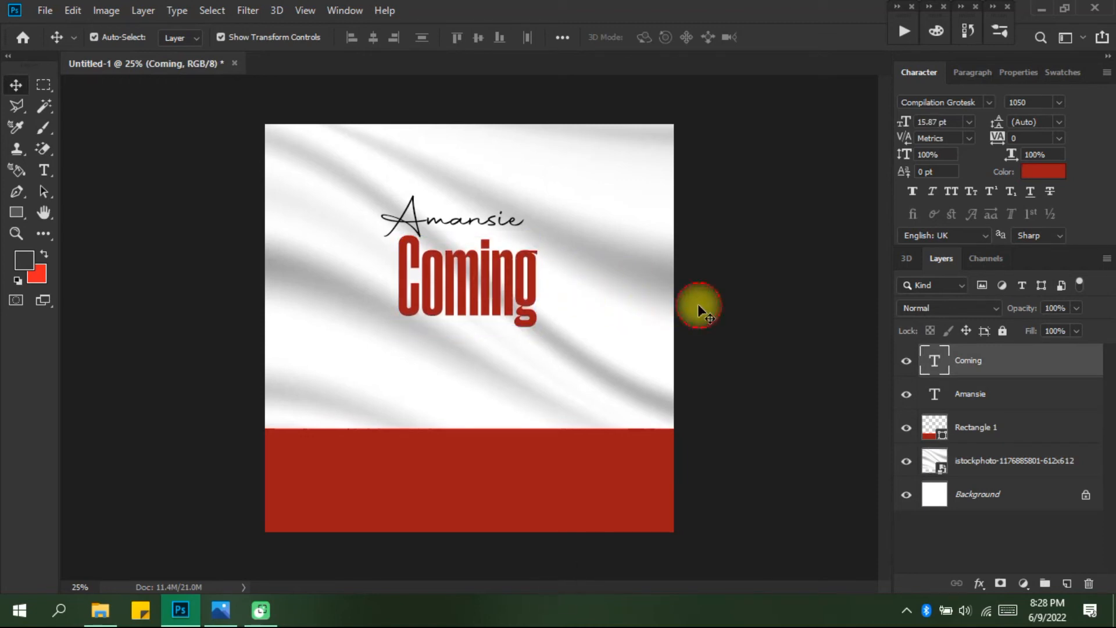
Draw a thin rectangle about 404 × 80 px between "Amansie" and the top of "Coming"
{"action": "left_click", "coordinate": [22, 209]}
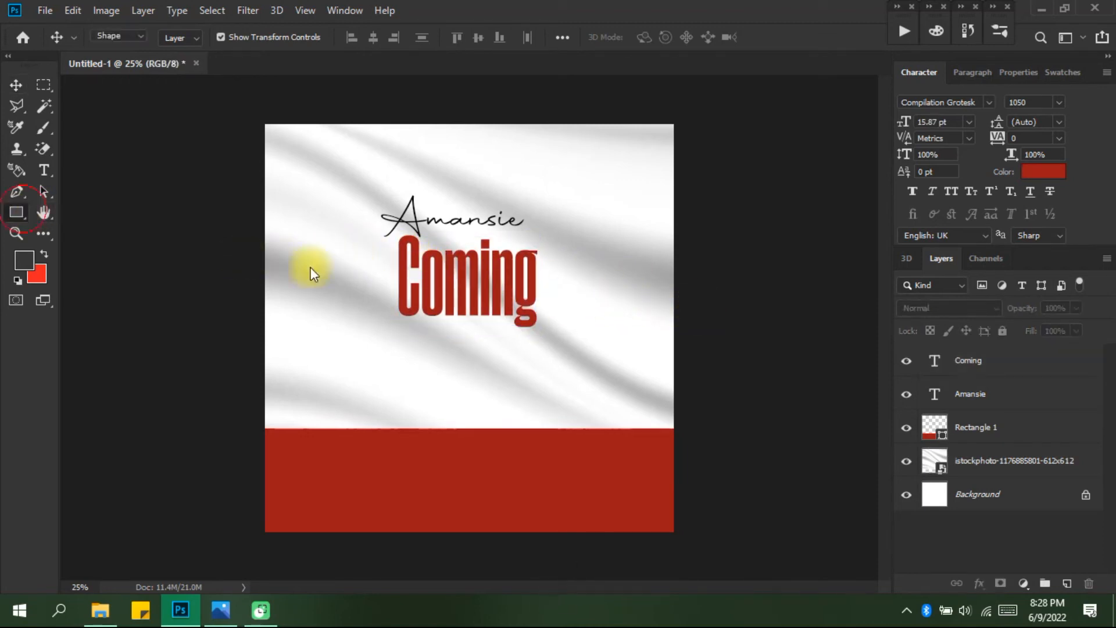
{"action": "left_click_drag", "start_coordinate": [434, 232], "coordinate": [518, 250]}
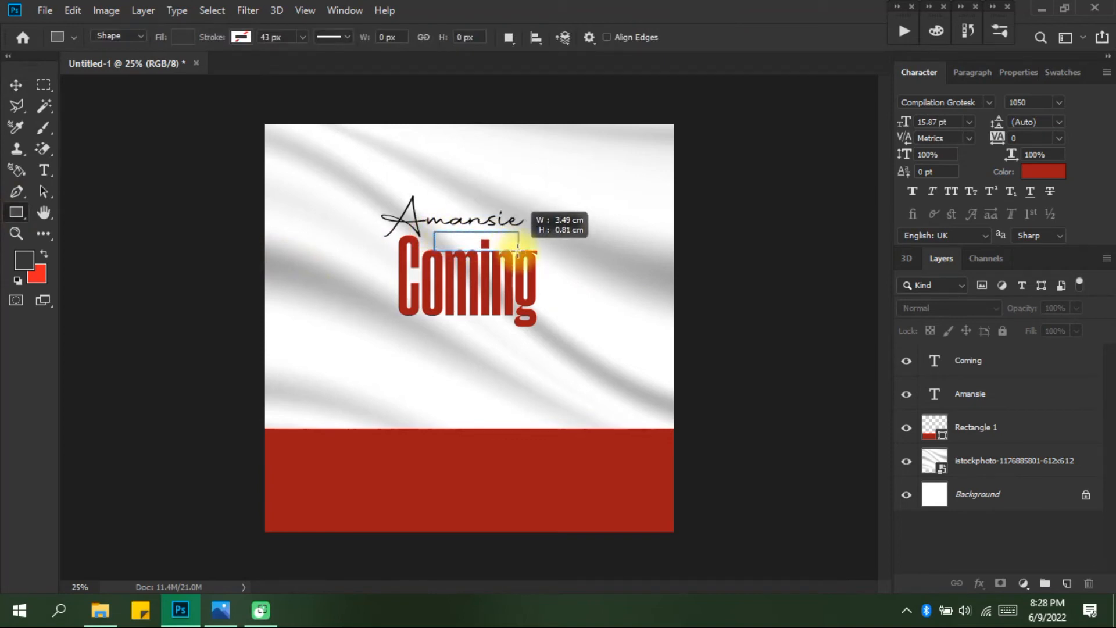
{"action": "left_click_drag", "start_coordinate": [519, 250], "coordinate": [517, 248]}
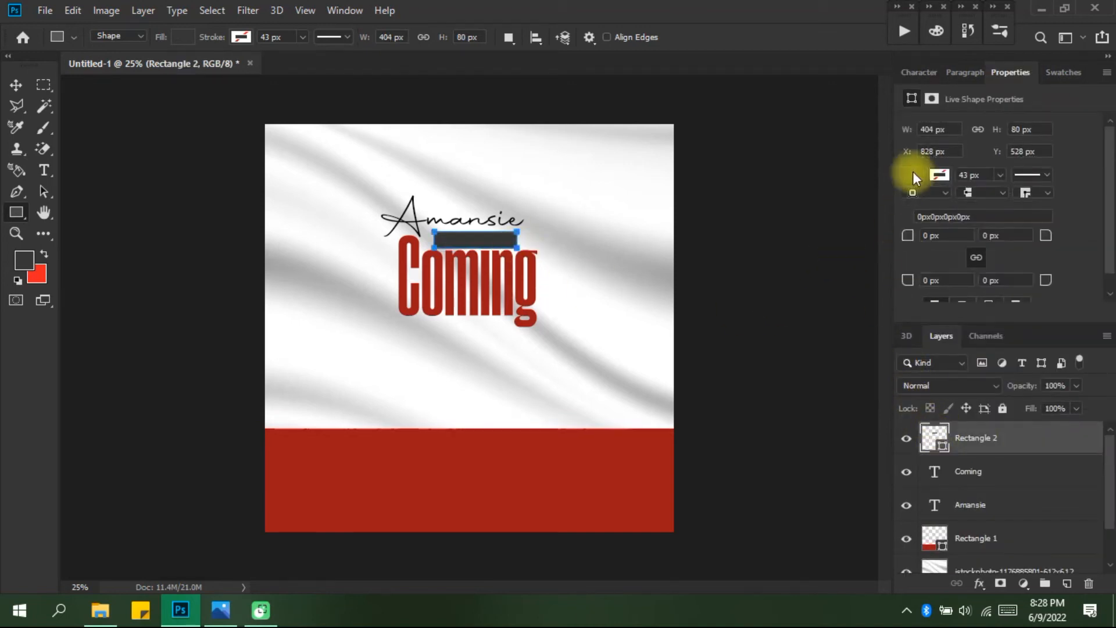
Fill the thin rectangle with red 9b1313 sampled from the bottom band
{"action": "double_click", "coordinate": [931, 436]}
{"action": "left_click", "coordinate": [543, 461]}
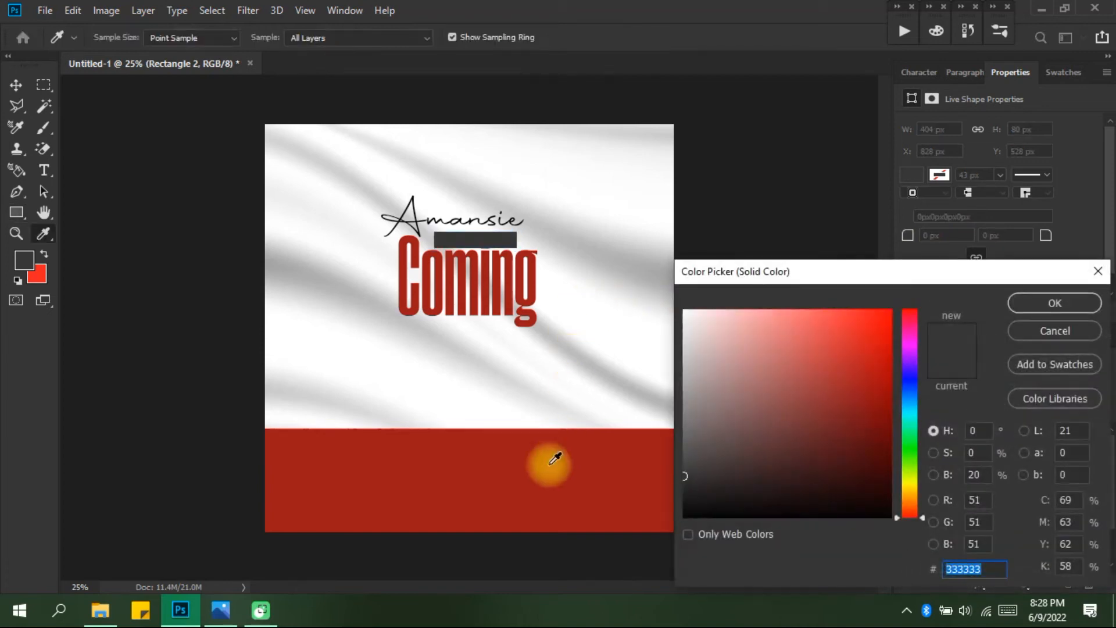
{"action": "left_click", "coordinate": [1027, 309]}
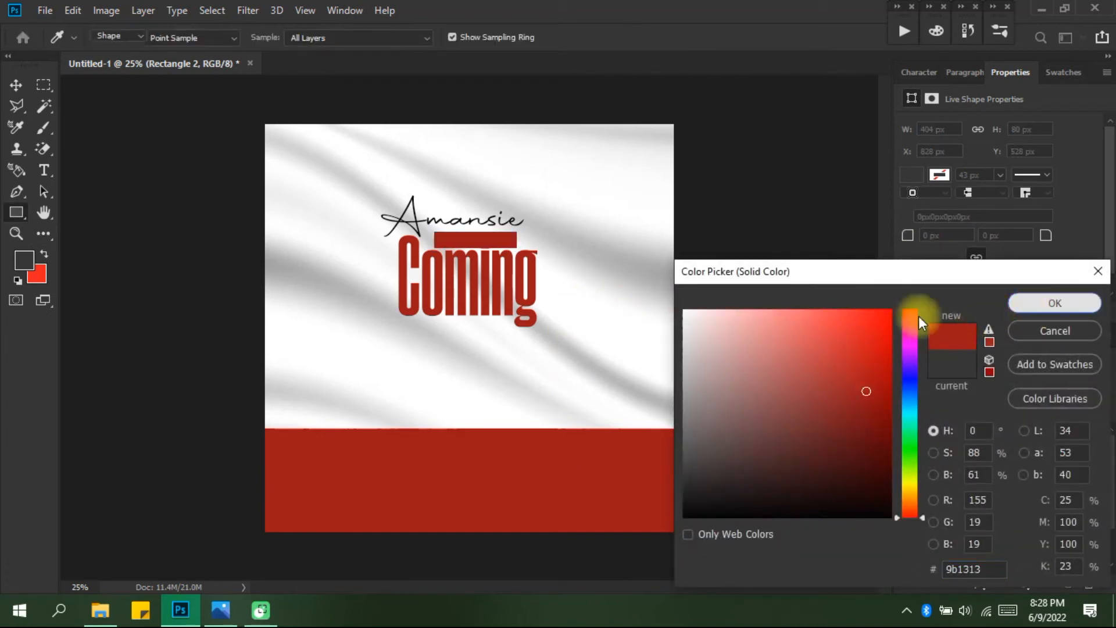
Add the text "home" below "Coming" and set it to Montserrat SemiBold
{"action": "key", "text": "t"}
{"action": "left_click", "coordinate": [456, 361]}
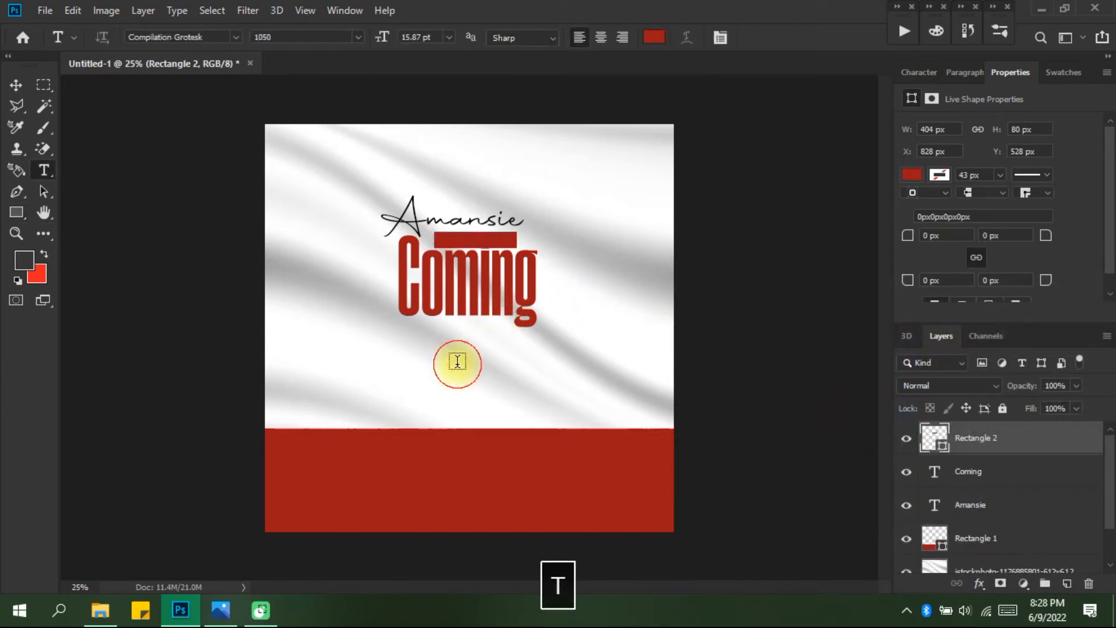
{"action": "type", "text": "me"}
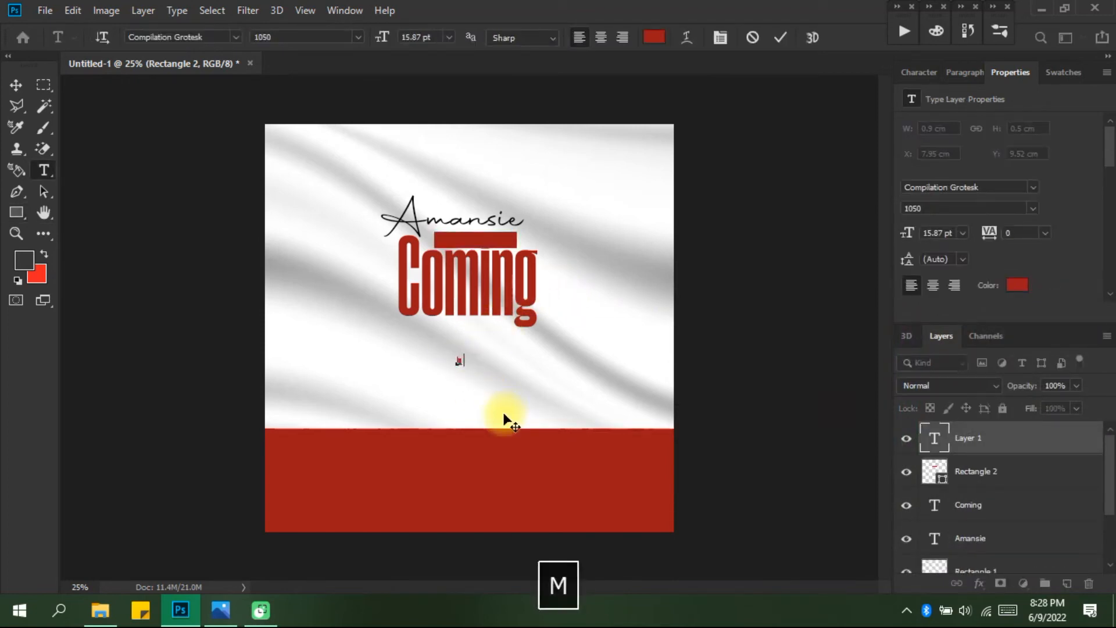
{"action": "key", "text": "ctrl+a"}
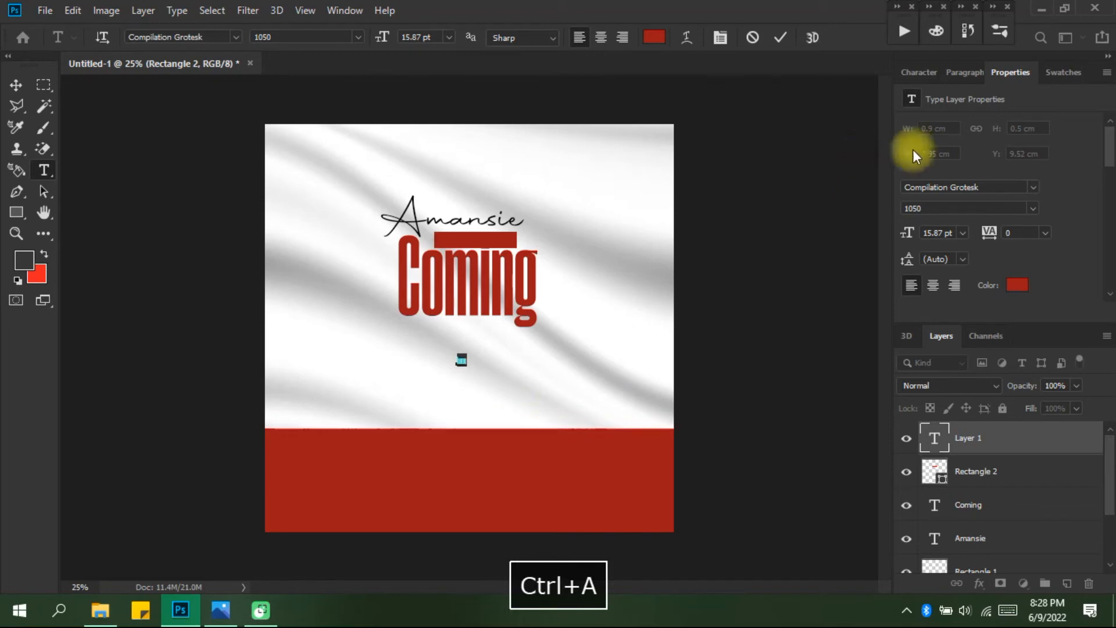
{"action": "left_click", "coordinate": [912, 72]}
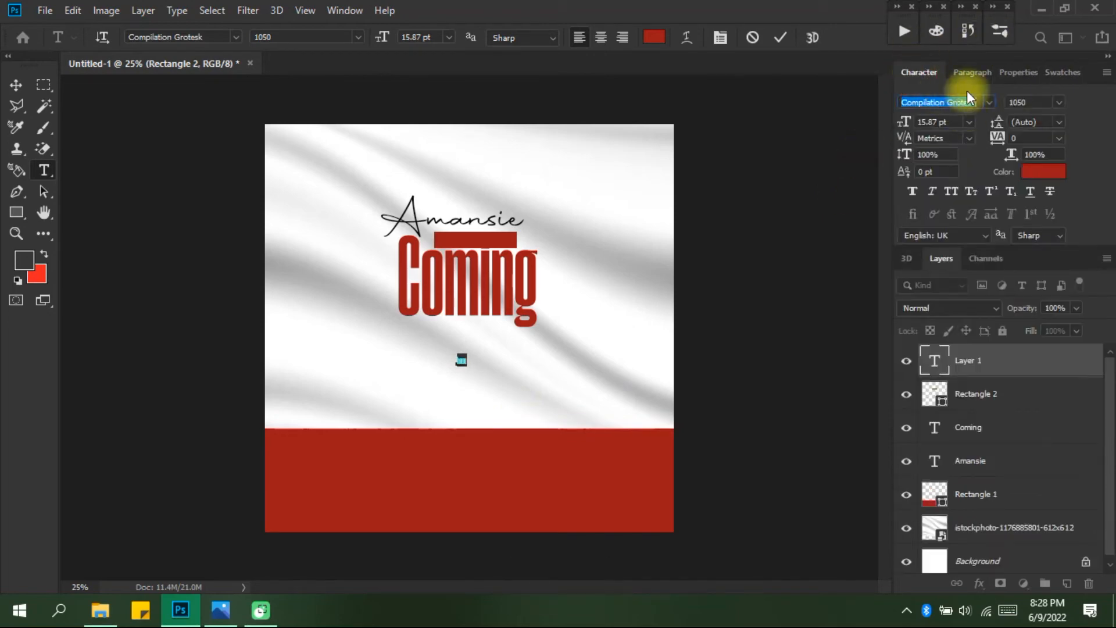
{"action": "type", "text": "mont"}
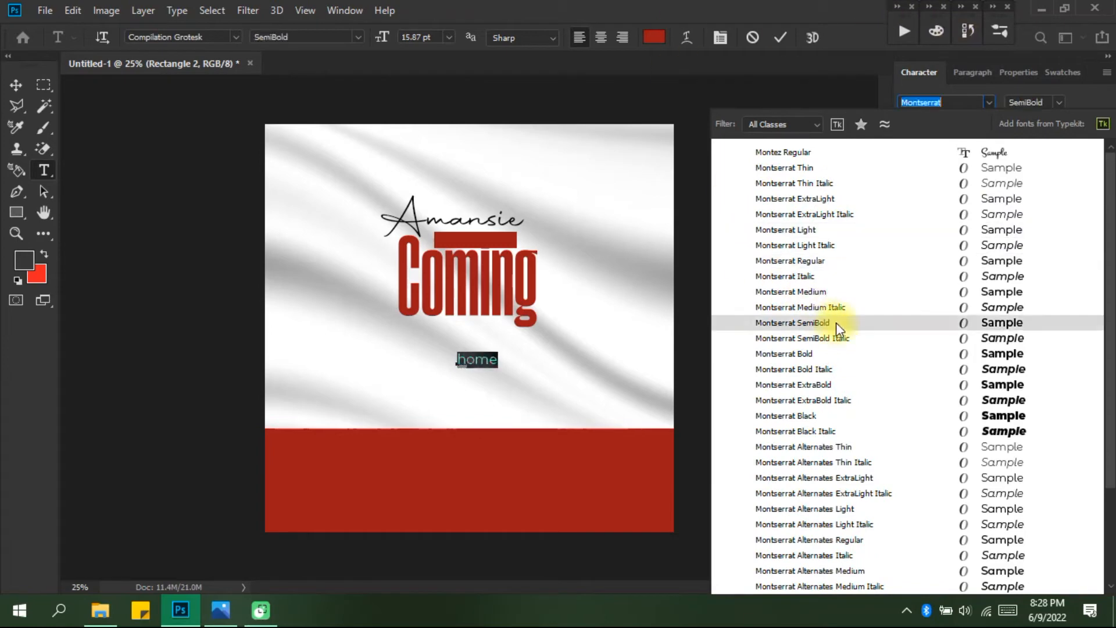
{"action": "left_click", "coordinate": [837, 328]}
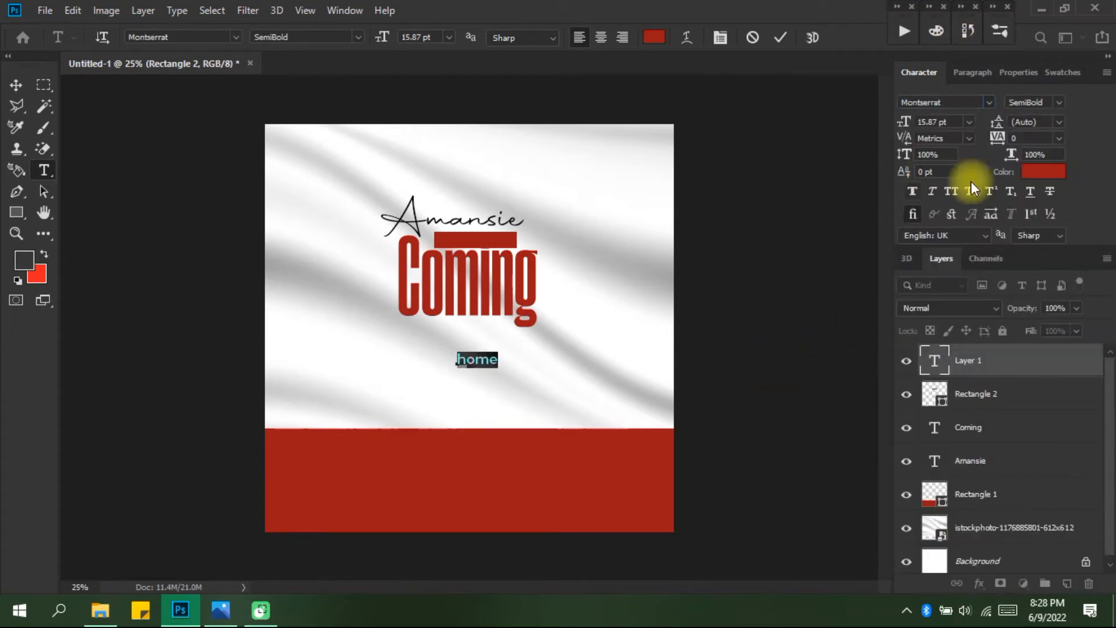
Apply All Caps to the "home" text and move it onto the thin red rectangle
{"action": "left_click", "coordinate": [524, 387]}
{"action": "left_click_drag", "start_coordinate": [557, 271], "coordinate": [555, 197]}
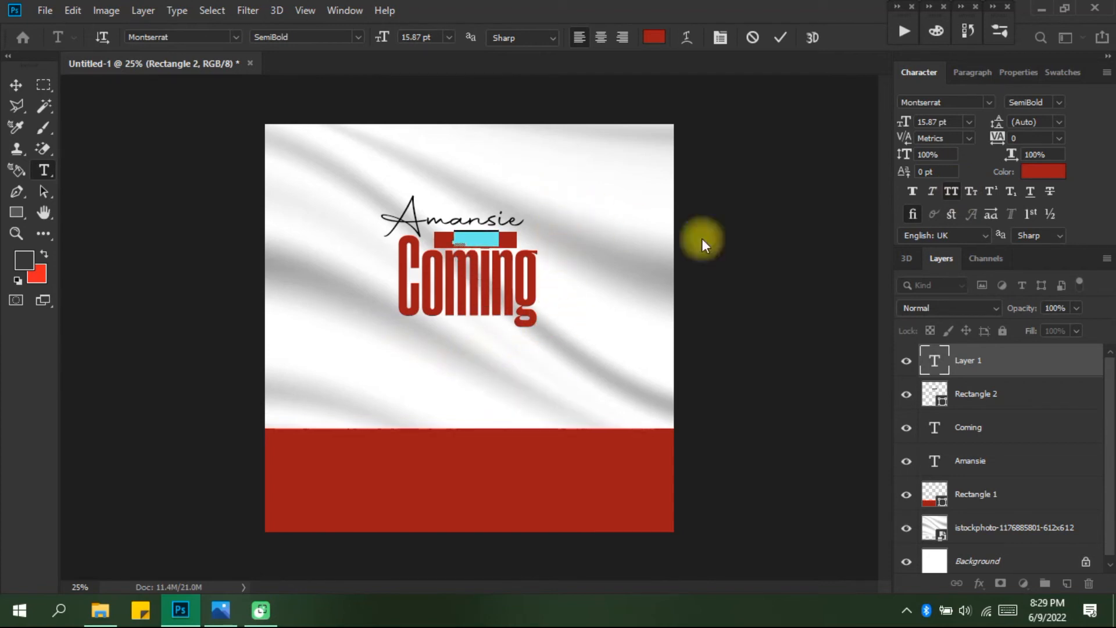
Change the "HOME" text colour to white ffffff
{"action": "left_click", "coordinate": [1046, 172]}
{"action": "left_click_drag", "start_coordinate": [789, 386], "coordinate": [640, 242]}
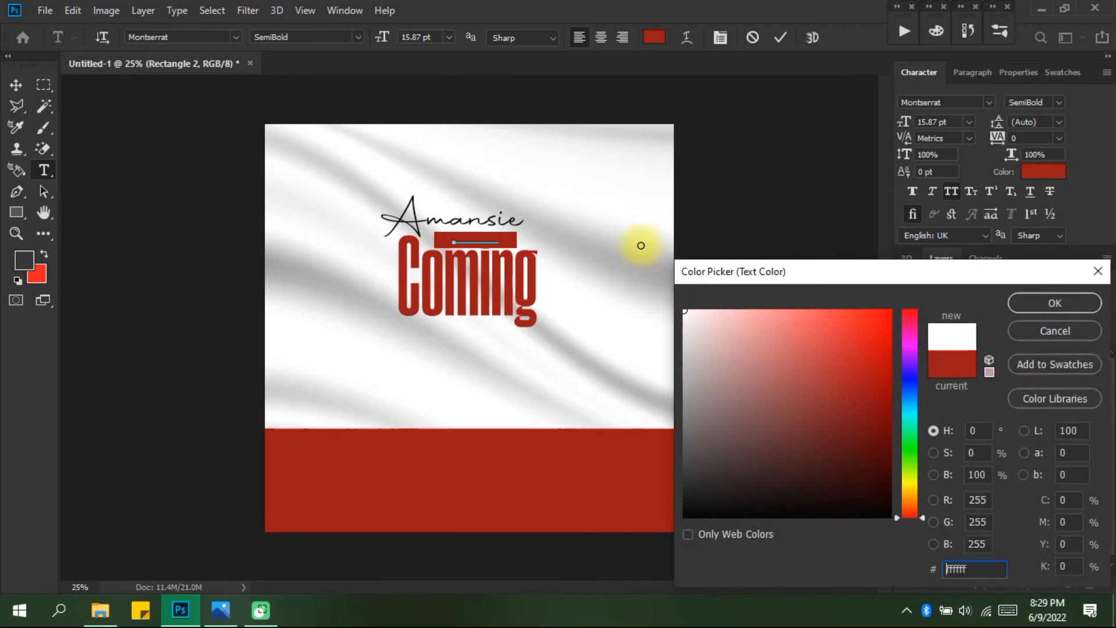
{"action": "key", "text": "Return"}
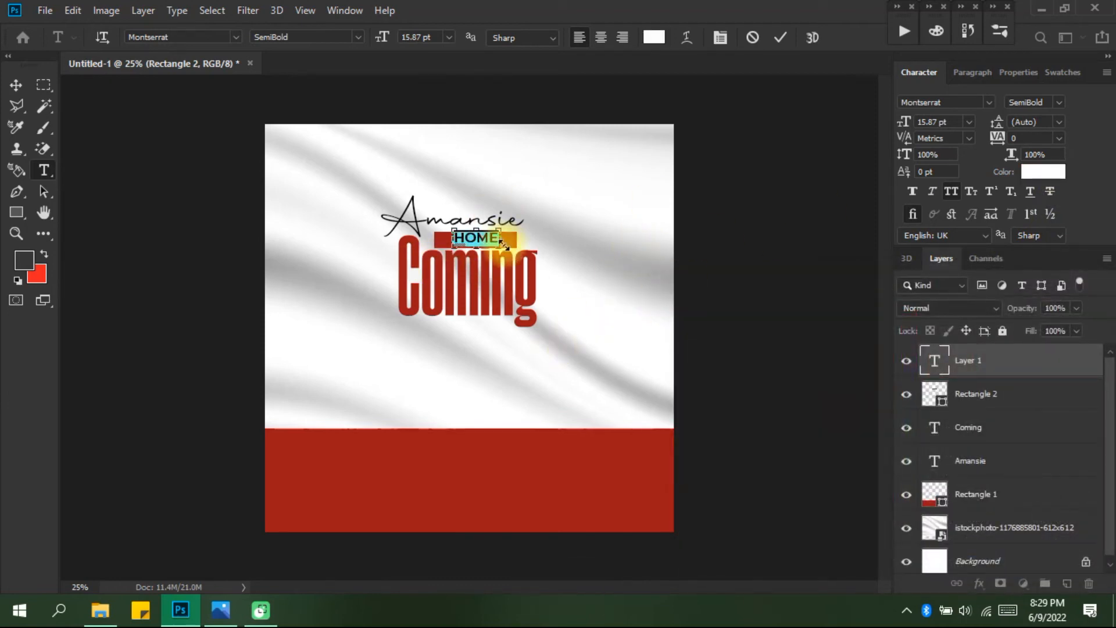
Set the tracking of the "HOME" text to 120 and commit the text edit
{"action": "scroll", "coordinate": [504, 241], "scroll_direction": "up", "scroll_amount": 3}
{"action": "scroll", "coordinate": [486, 232], "scroll_direction": "up", "scroll_amount": 2}
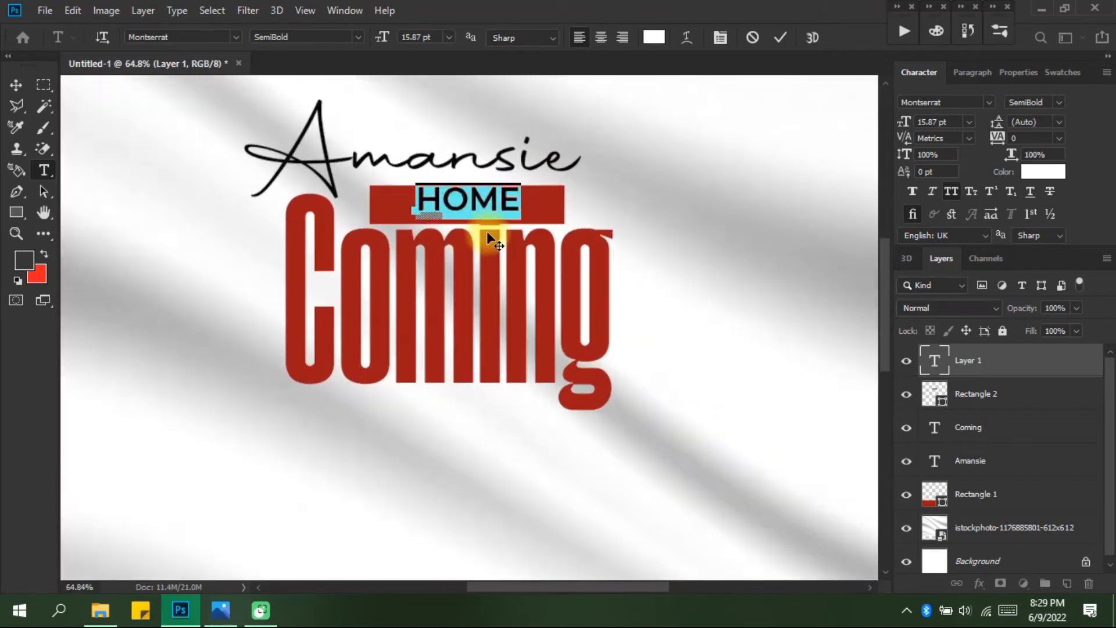
{"action": "left_click_drag", "start_coordinate": [498, 234], "coordinate": [499, 238]}
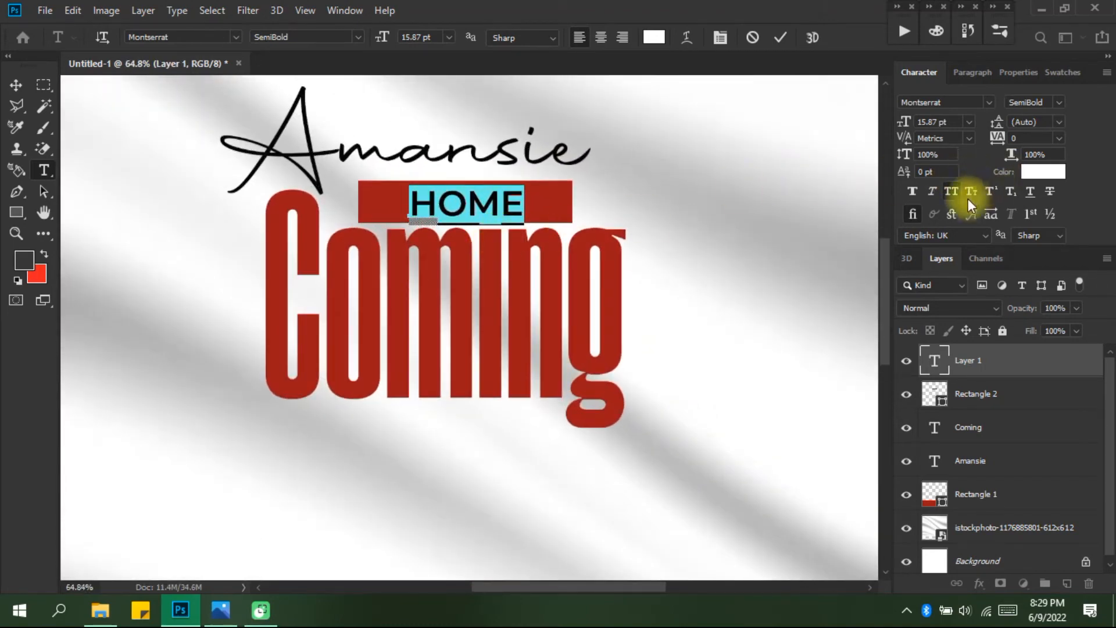
{"action": "left_click", "coordinate": [1036, 138]}
{"action": "key", "text": "Up"}
{"action": "key", "text": "Up"}
{"action": "key", "text": "Up"}
{"action": "key", "text": "Up"}
{"action": "key", "text": "Up"}
{"action": "key", "text": "Up"}
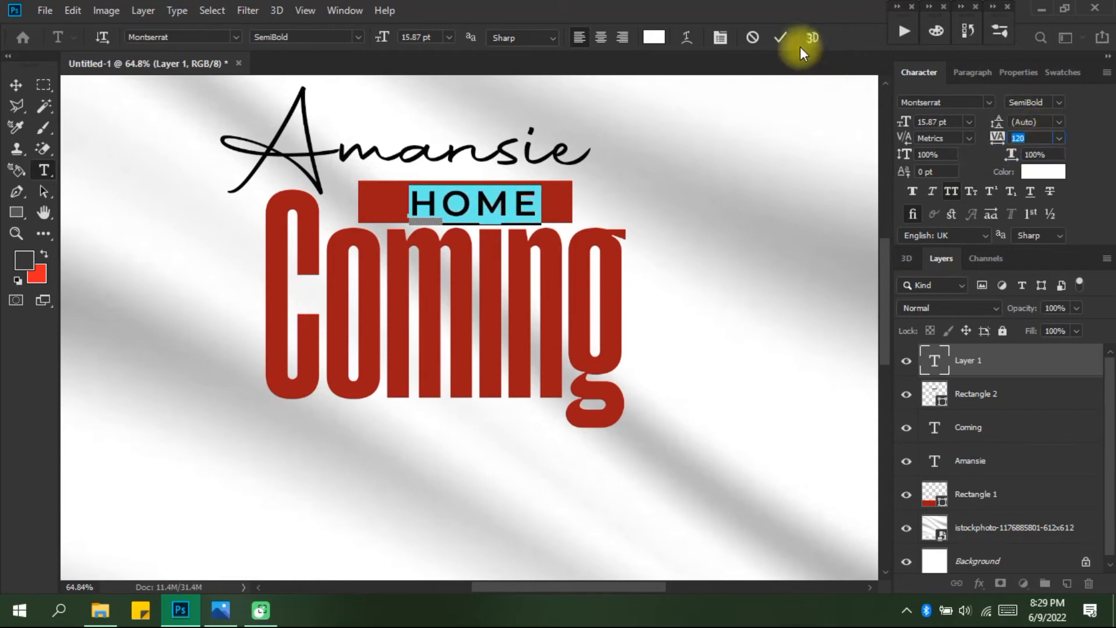
{"action": "left_click", "coordinate": [782, 38]}
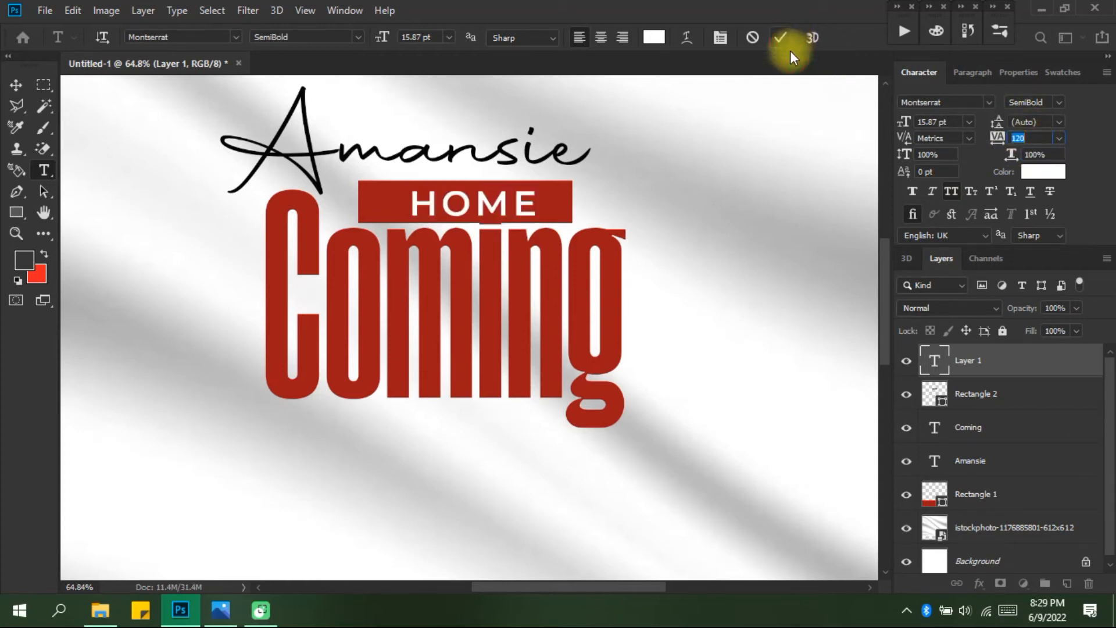
Align the "HOME" text and the thin red rectangle on their horizontal and vertical centres
{"action": "left_click", "coordinate": [969, 393], "text": "ctrl"}
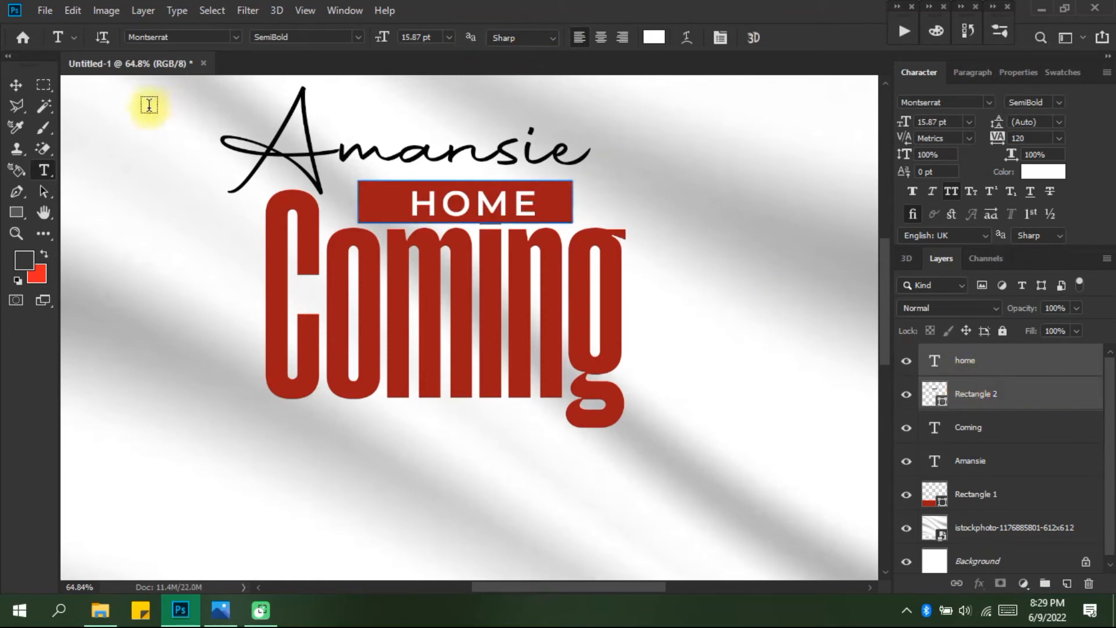
{"action": "left_click", "coordinate": [16, 85]}
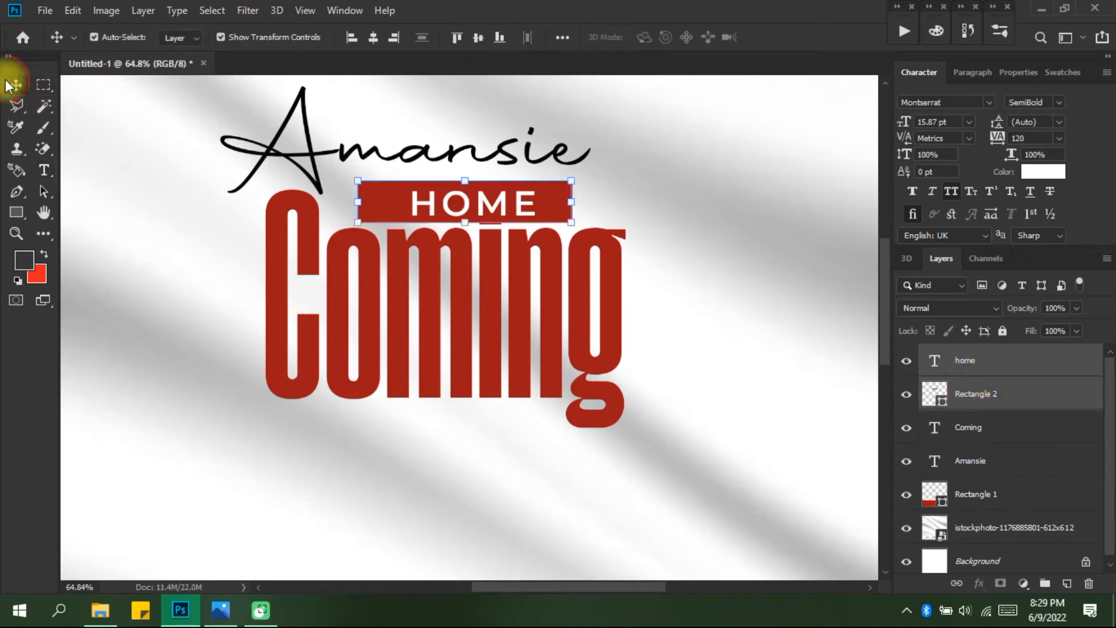
{"action": "left_click", "coordinate": [368, 33]}
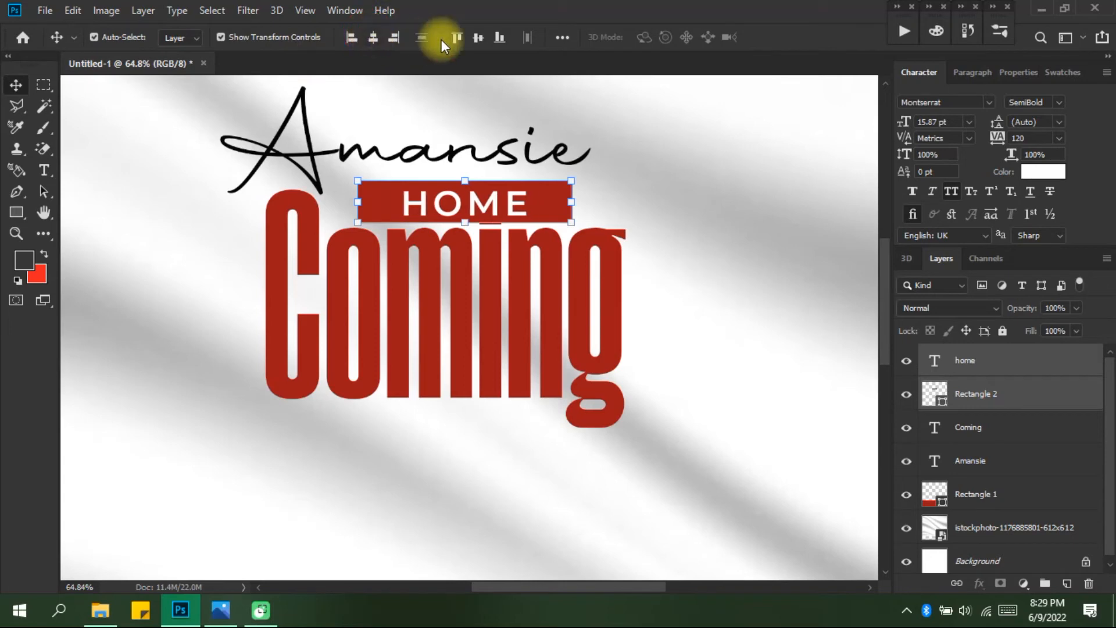
{"action": "left_click", "coordinate": [482, 36]}
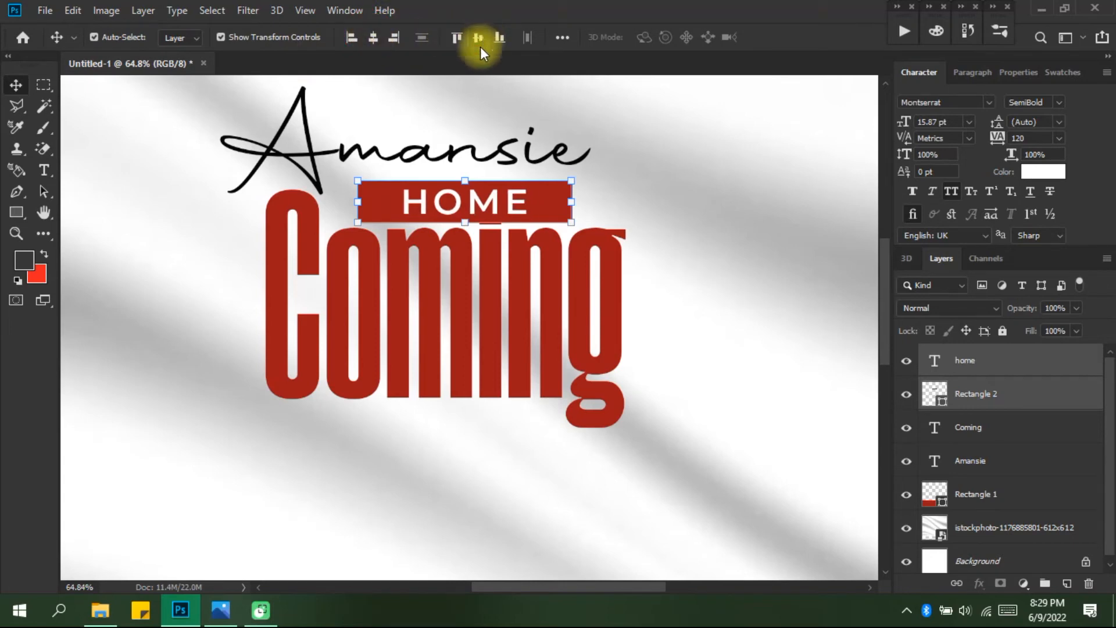
{"action": "scroll", "coordinate": [471, 227], "scroll_direction": "down", "scroll_amount": 4}
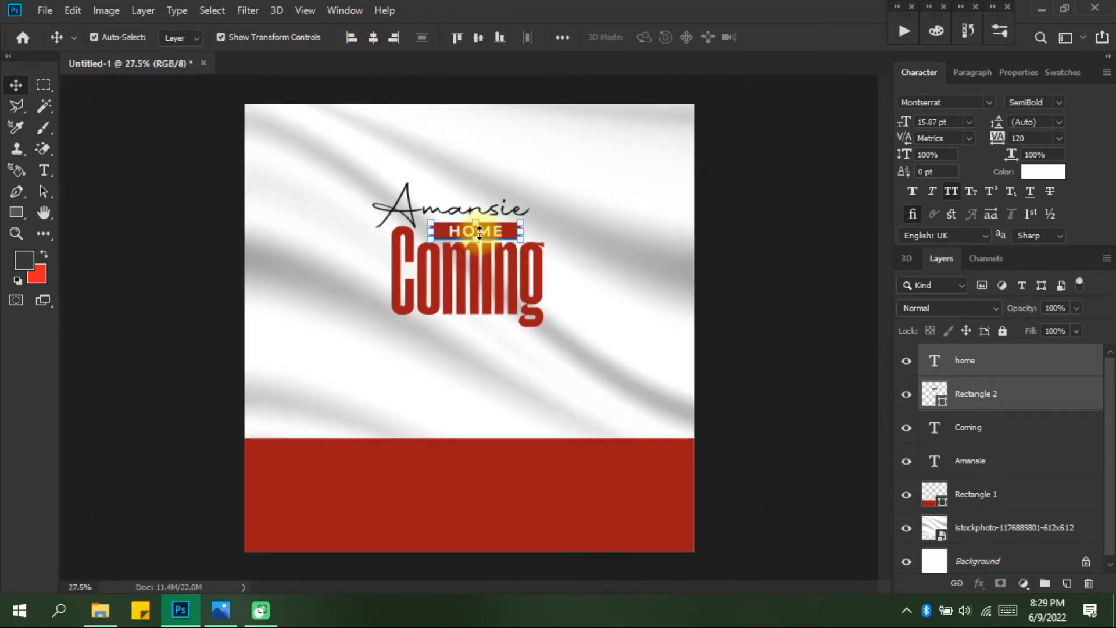
{"action": "left_click", "coordinate": [772, 218]}
Draw a narrow upright rectangle about 40 × 143 px across the right end of the red "HOME" bar
{"action": "scroll", "coordinate": [501, 233], "scroll_direction": "up", "scroll_amount": 4}
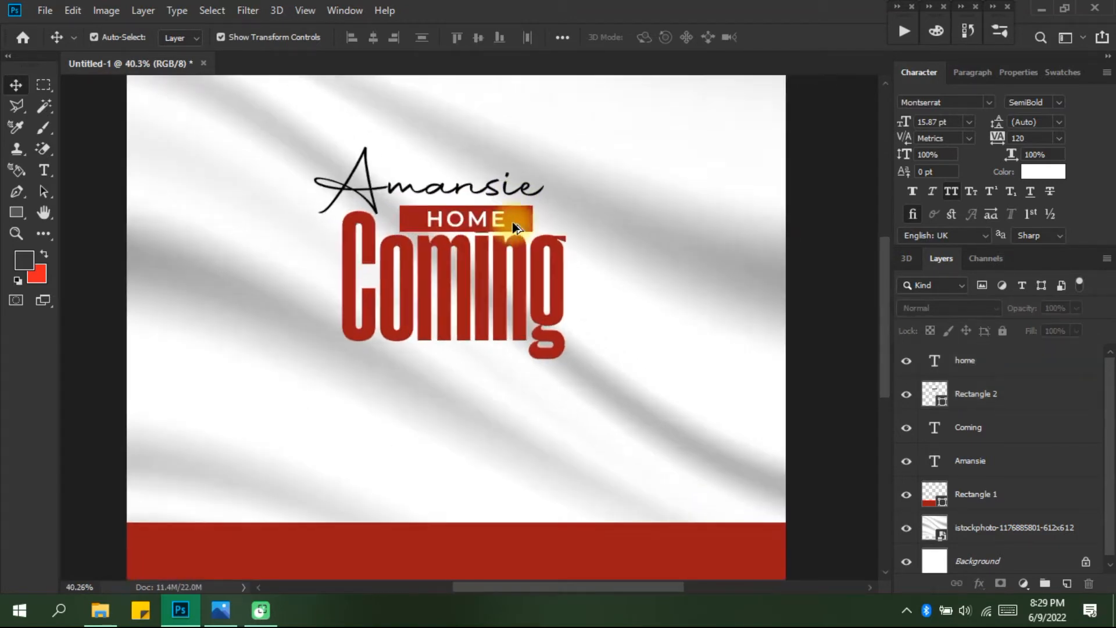
{"action": "scroll", "coordinate": [519, 219], "scroll_direction": "up", "scroll_amount": 2}
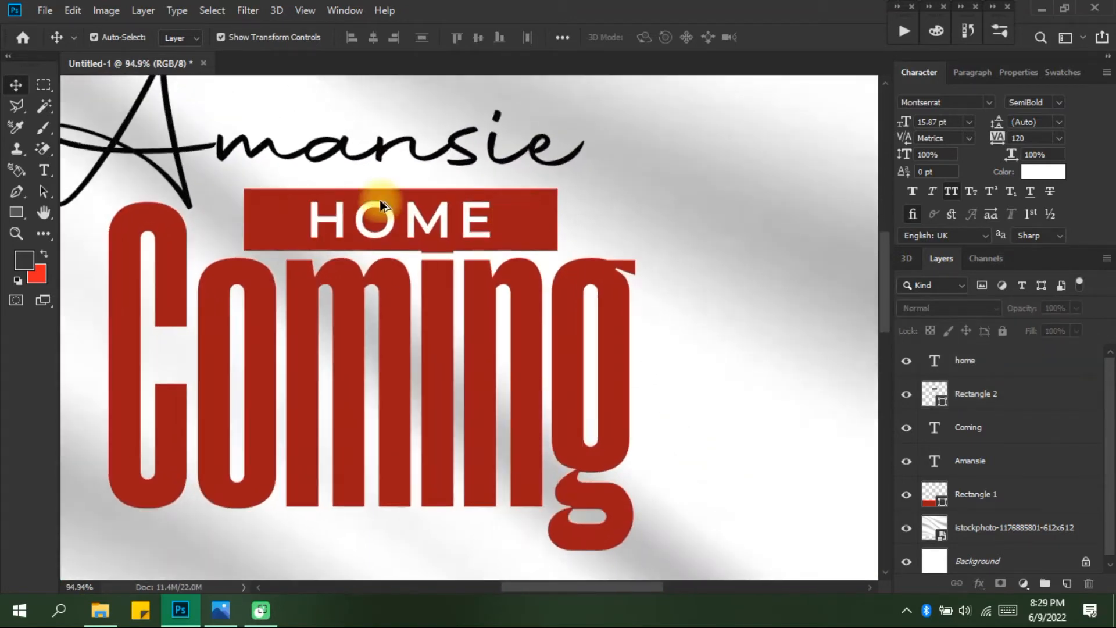
{"action": "left_click", "coordinate": [16, 212]}
{"action": "left_click_drag", "start_coordinate": [531, 162], "coordinate": [561, 273]}
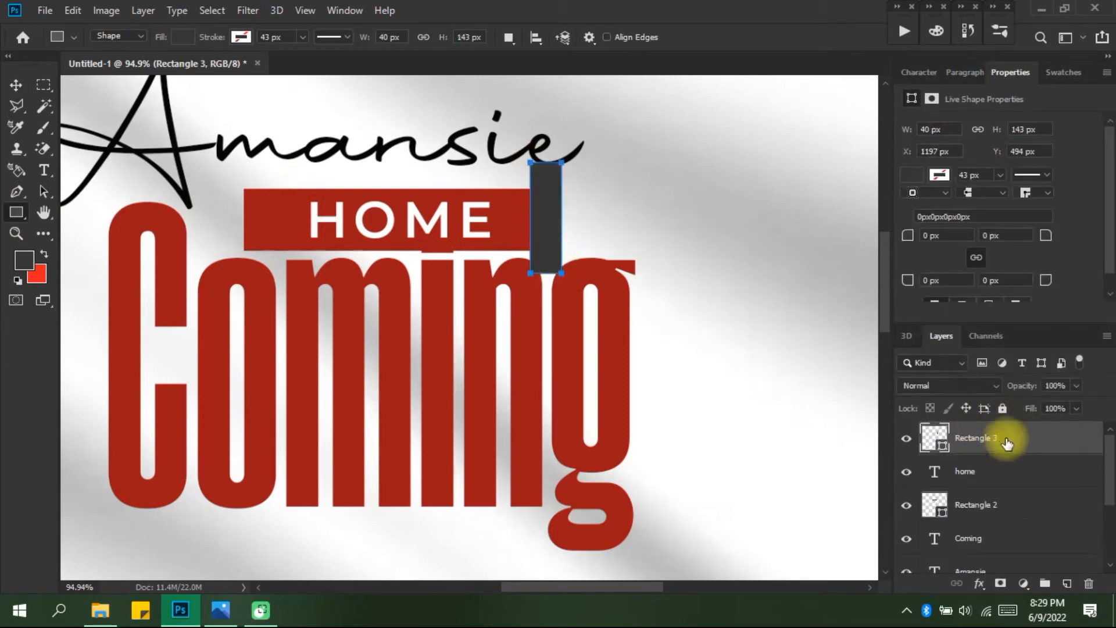
Fill the narrow upright rectangle with bright yellow f6ff00
{"action": "double_click", "coordinate": [929, 437]}
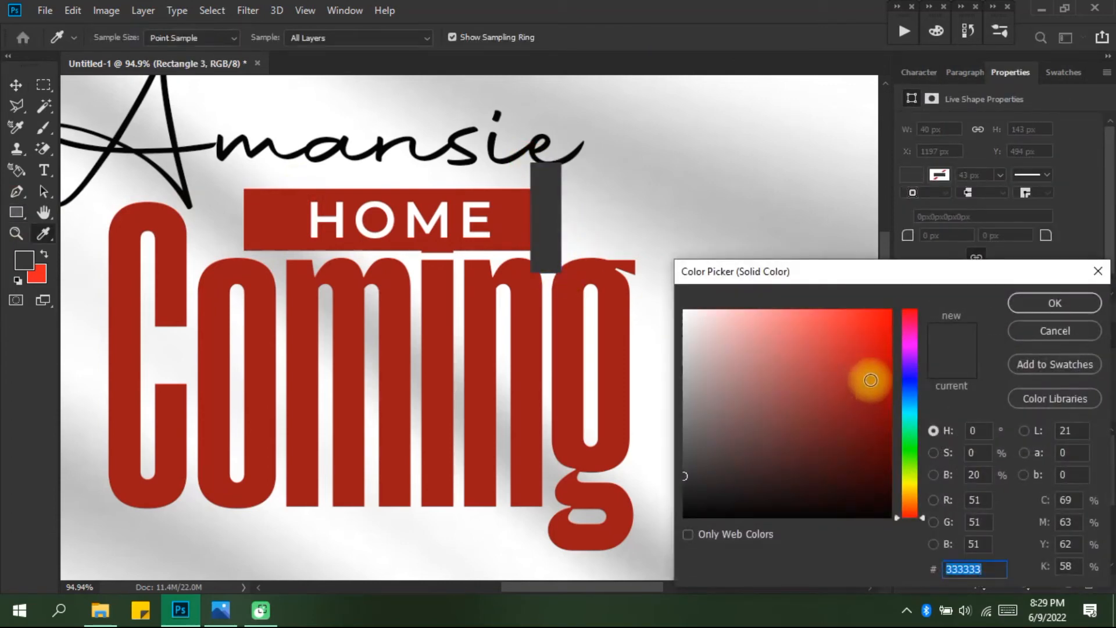
{"action": "left_click", "coordinate": [912, 482]}
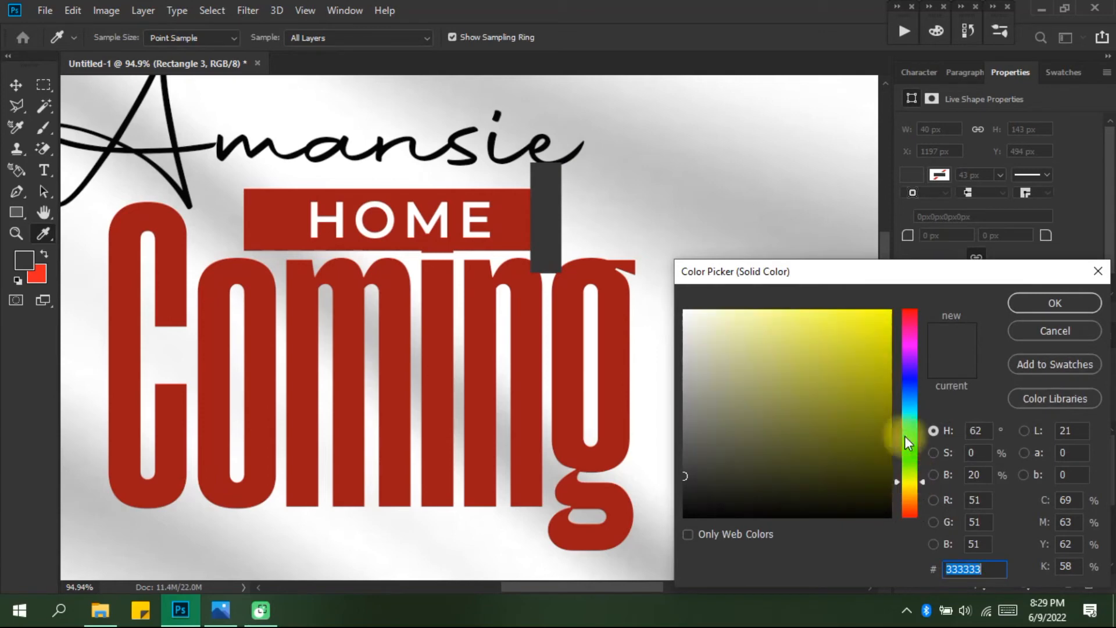
{"action": "left_click_drag", "start_coordinate": [863, 349], "coordinate": [891, 310]}
{"action": "left_click", "coordinate": [1054, 304]}
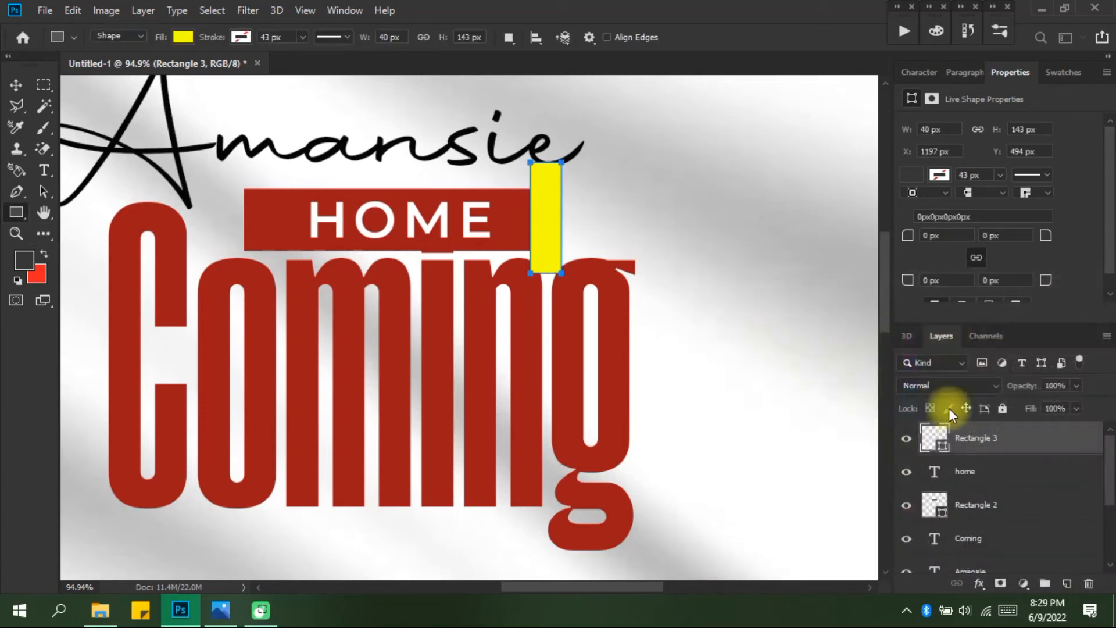
Move the yellow Rectangle 3 layer directly above Rectangle 2 and clip it to the red "HOME" bar with a clipping mask
{"action": "left_click", "coordinate": [979, 503]}
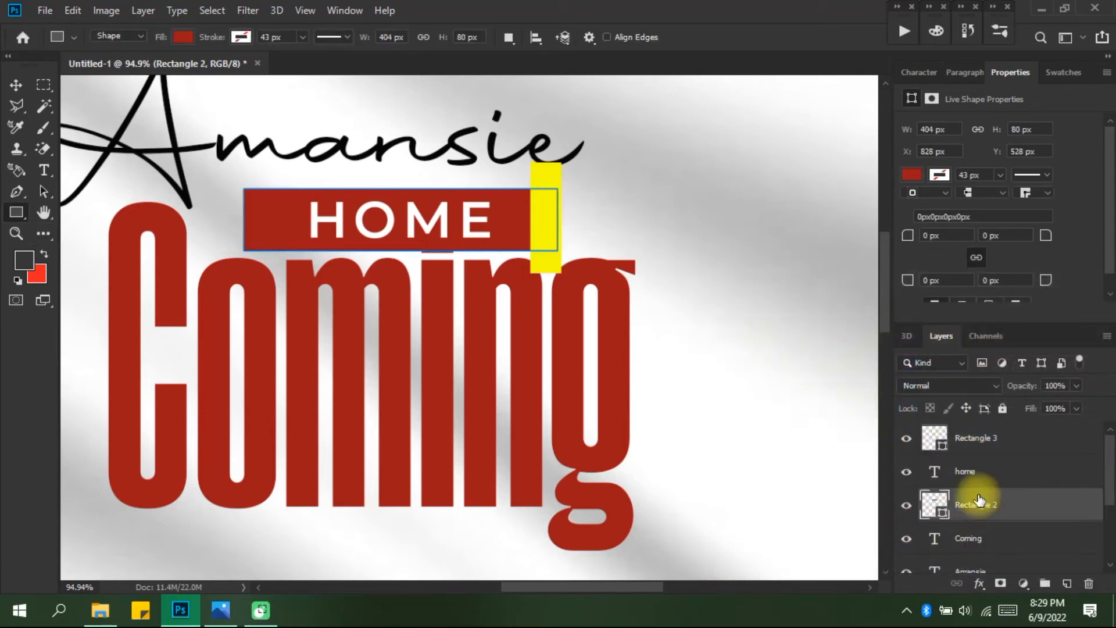
{"action": "left_click", "coordinate": [990, 442]}
{"action": "left_click_drag", "start_coordinate": [992, 447], "coordinate": [948, 501]}
{"action": "right_click", "coordinate": [1009, 456]}
{"action": "left_click", "coordinate": [902, 319]}
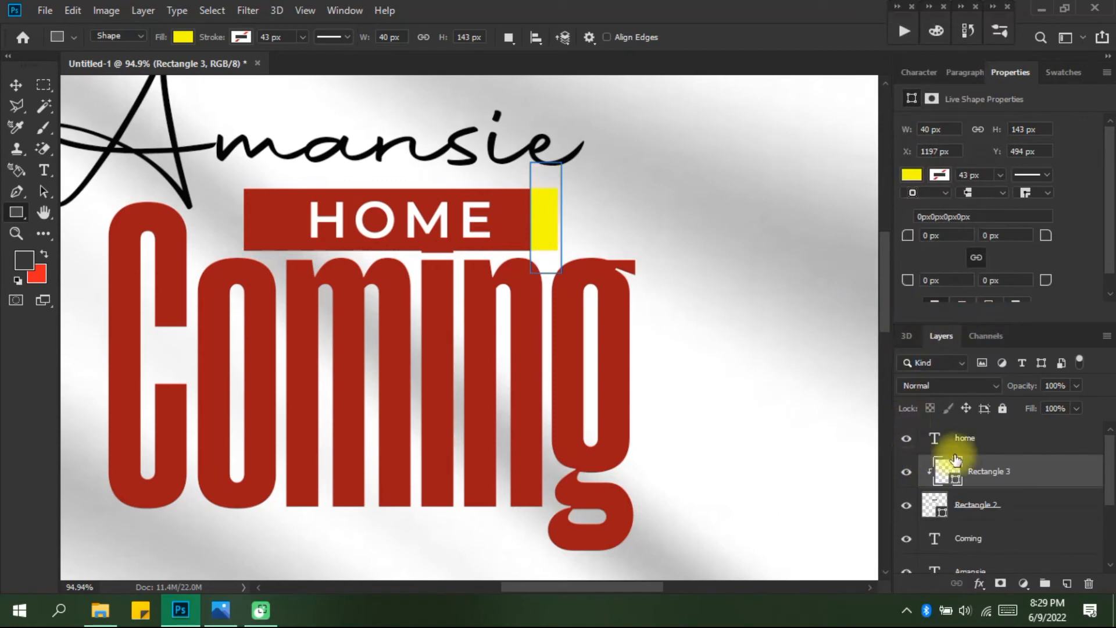
{"action": "scroll", "coordinate": [576, 283], "scroll_direction": "down", "scroll_amount": 3}
{"action": "scroll", "coordinate": [559, 283], "scroll_direction": "down", "scroll_amount": 2}
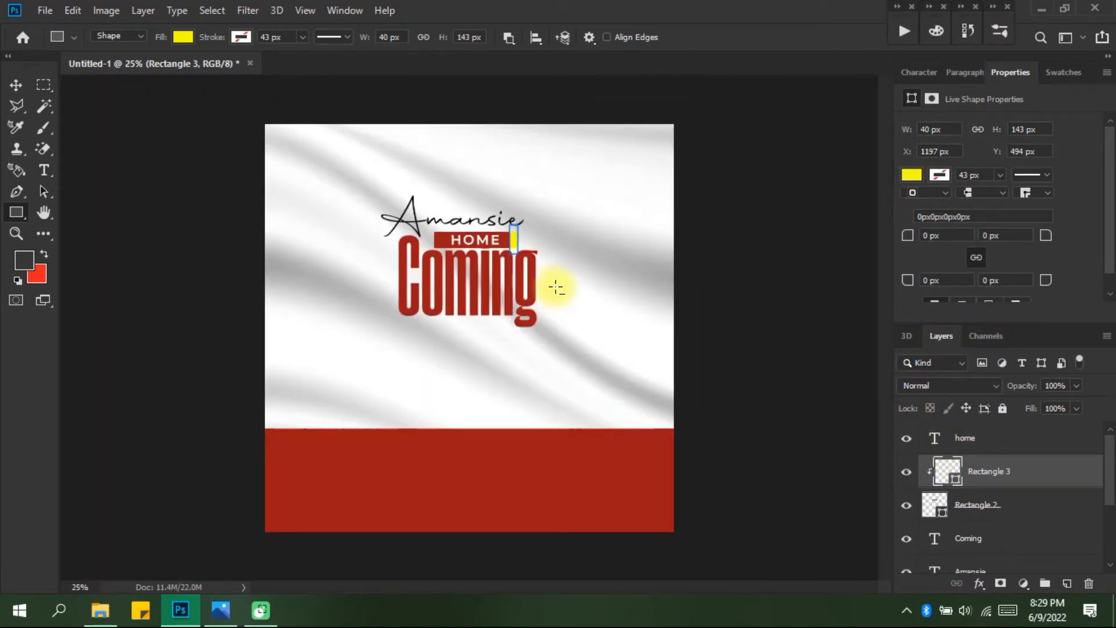
{"action": "left_click", "coordinate": [13, 85]}
{"action": "left_click", "coordinate": [782, 347]}
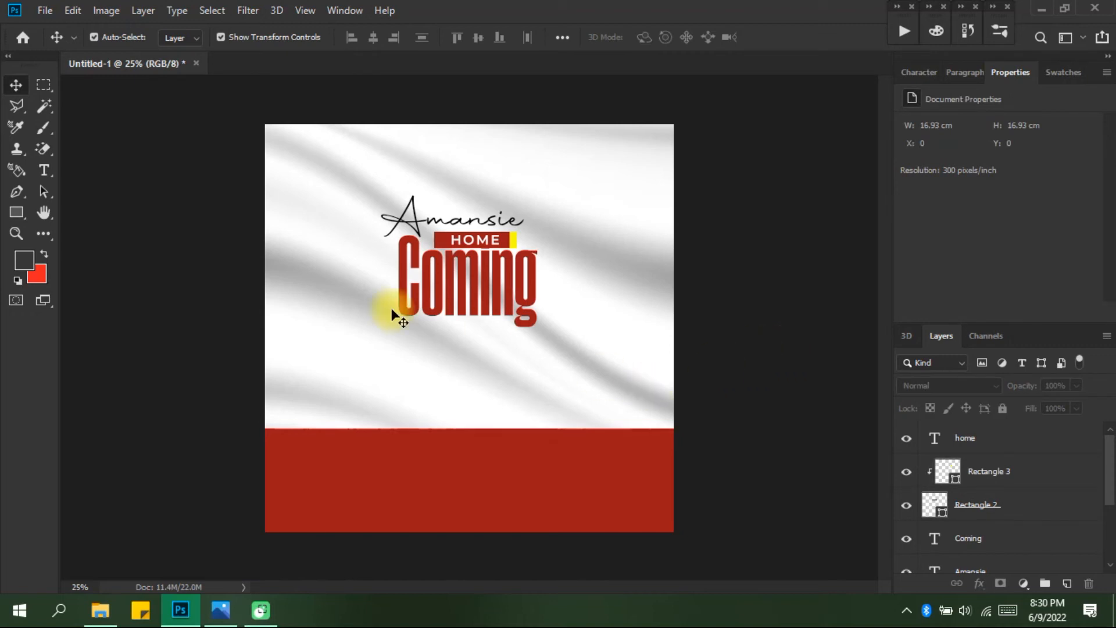
Add a new empty layer above the "home" text layer and check the Pen tool's path options, keeping Rubber Band on
{"action": "left_click", "coordinate": [1054, 441]}
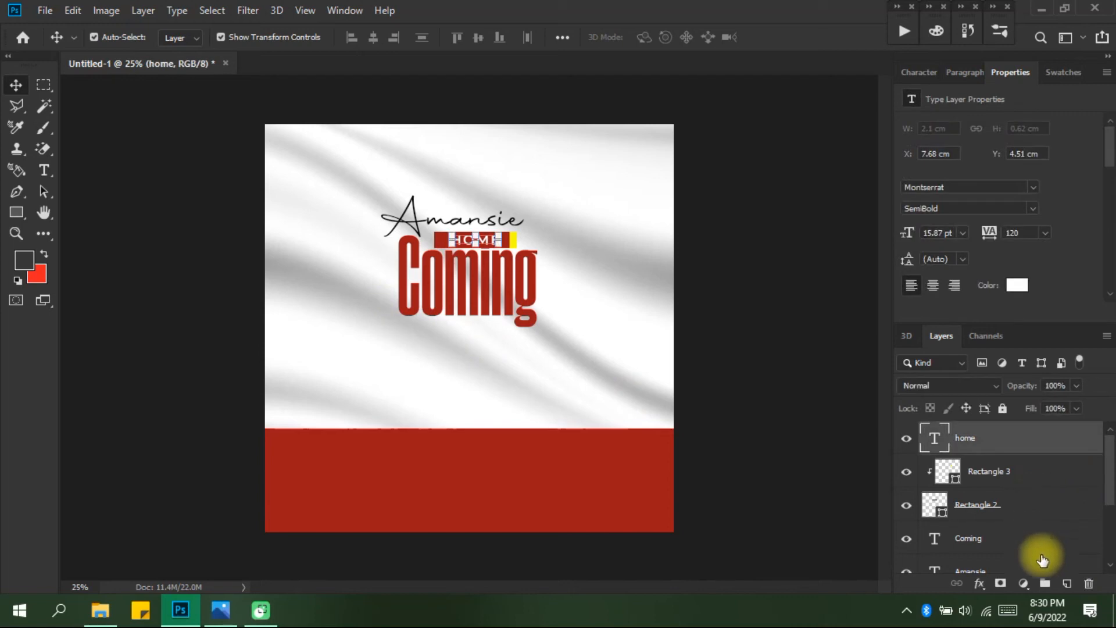
{"action": "left_click", "coordinate": [1068, 584]}
{"action": "scroll", "coordinate": [451, 311], "scroll_direction": "up", "scroll_amount": 3}
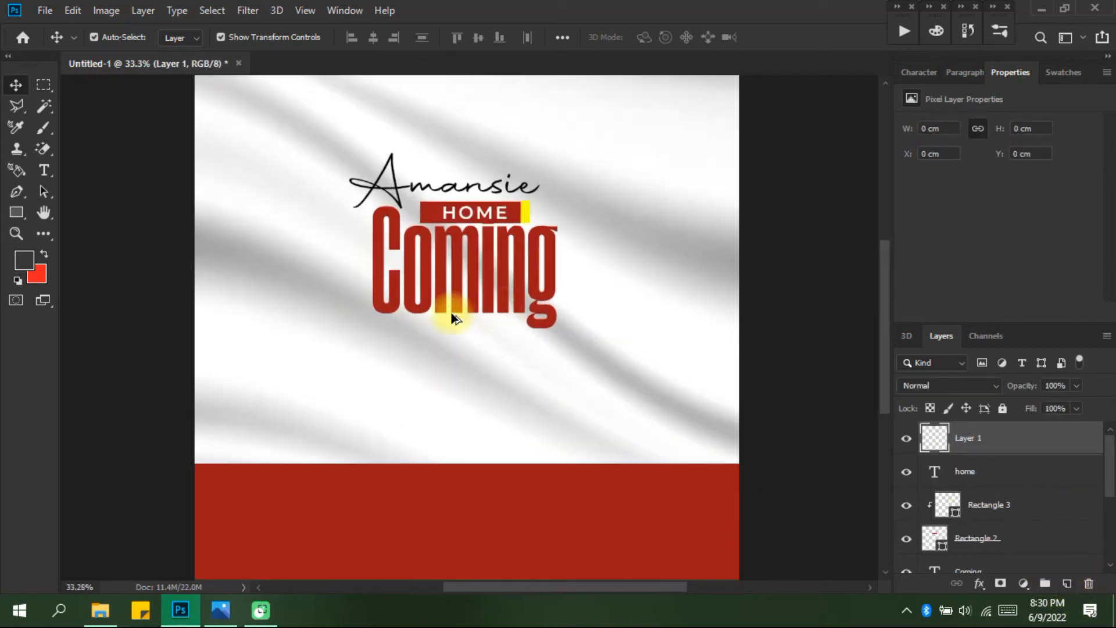
{"action": "left_click", "coordinate": [12, 197]}
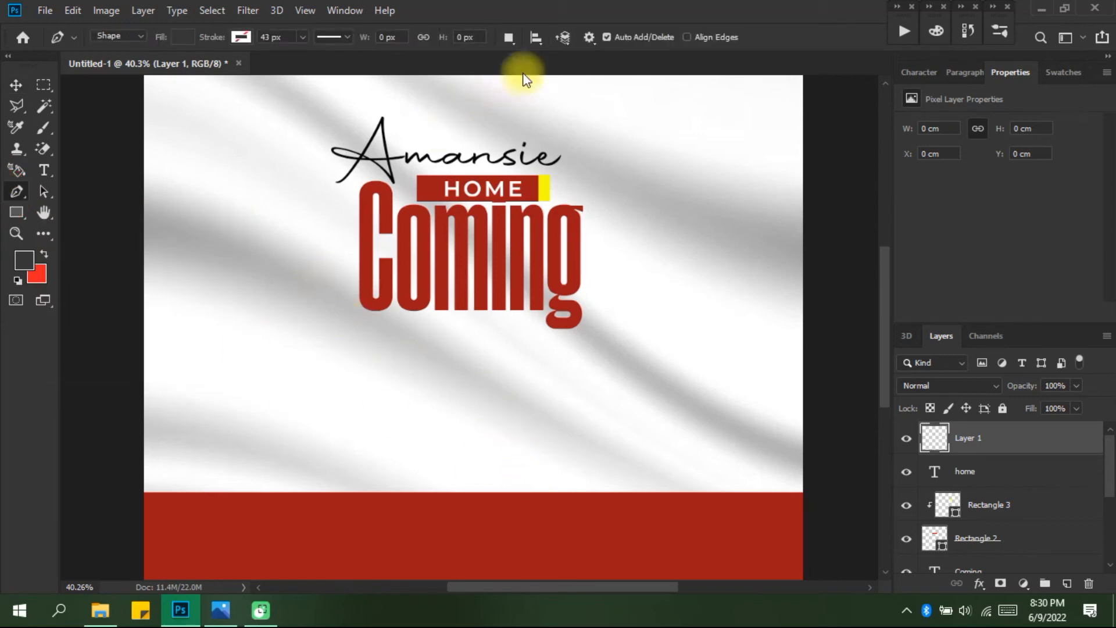
{"action": "left_click", "coordinate": [589, 38]}
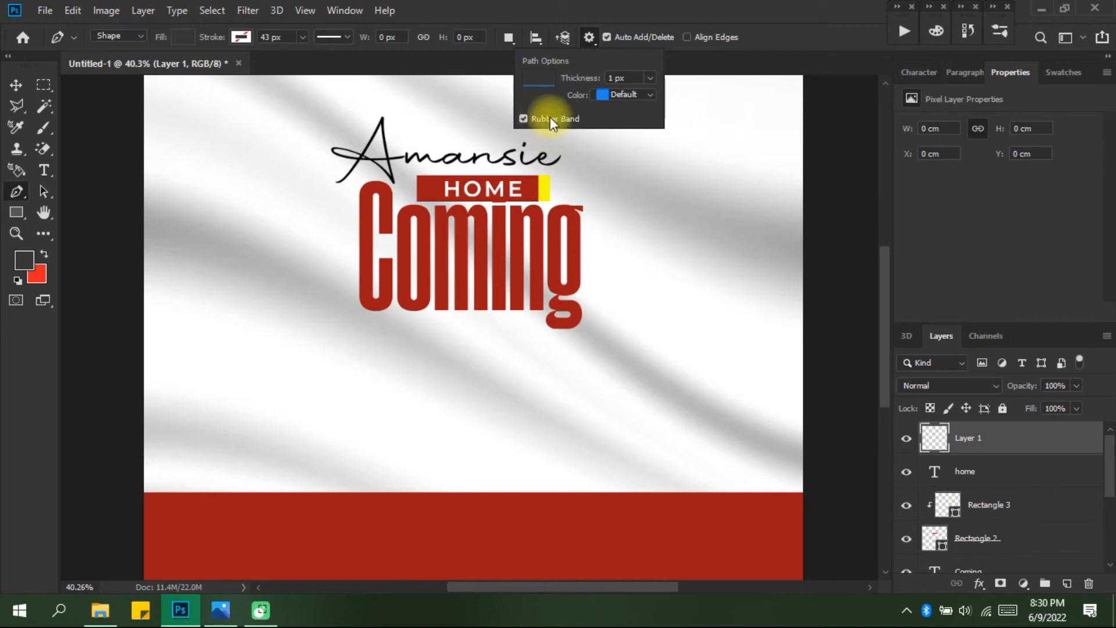
{"action": "left_click", "coordinate": [748, 7]}
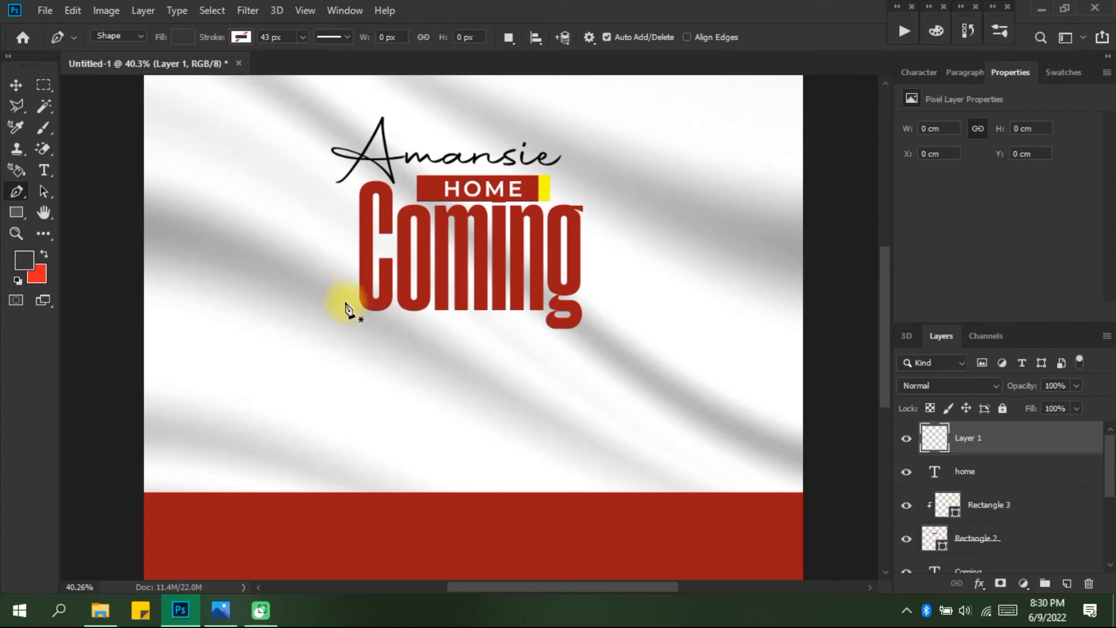
Draw a closed four-point angular accent shape about 261 × 154 px with the Pen tool below the "C" of "Coming"
{"action": "left_click", "coordinate": [332, 291]}
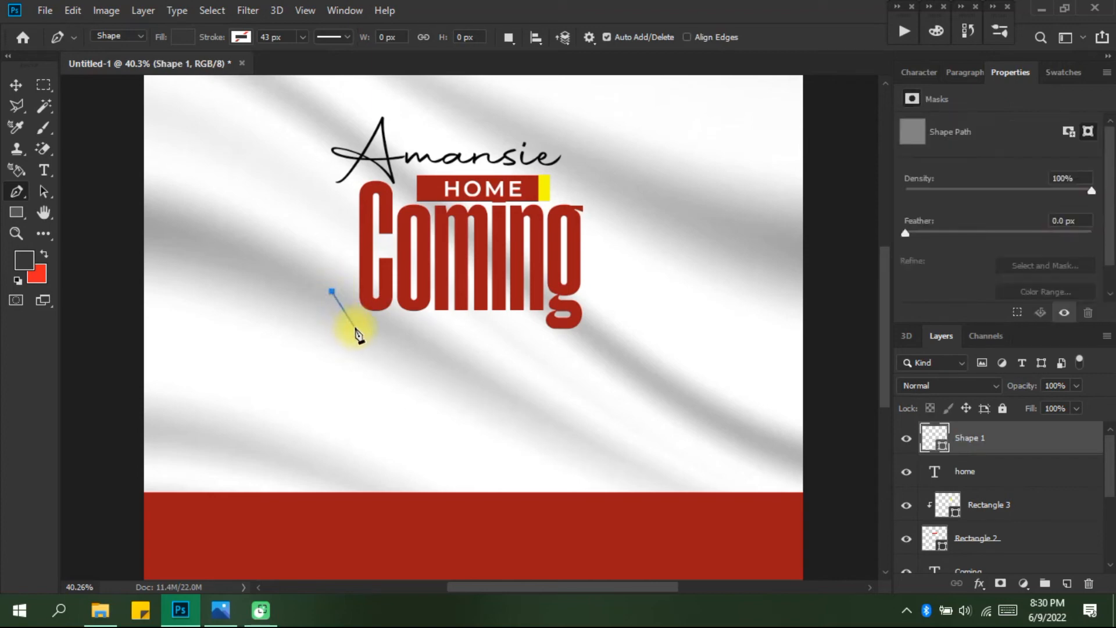
{"action": "left_click", "coordinate": [355, 328]}
{"action": "left_click", "coordinate": [418, 340]}
{"action": "left_click", "coordinate": [344, 342]}
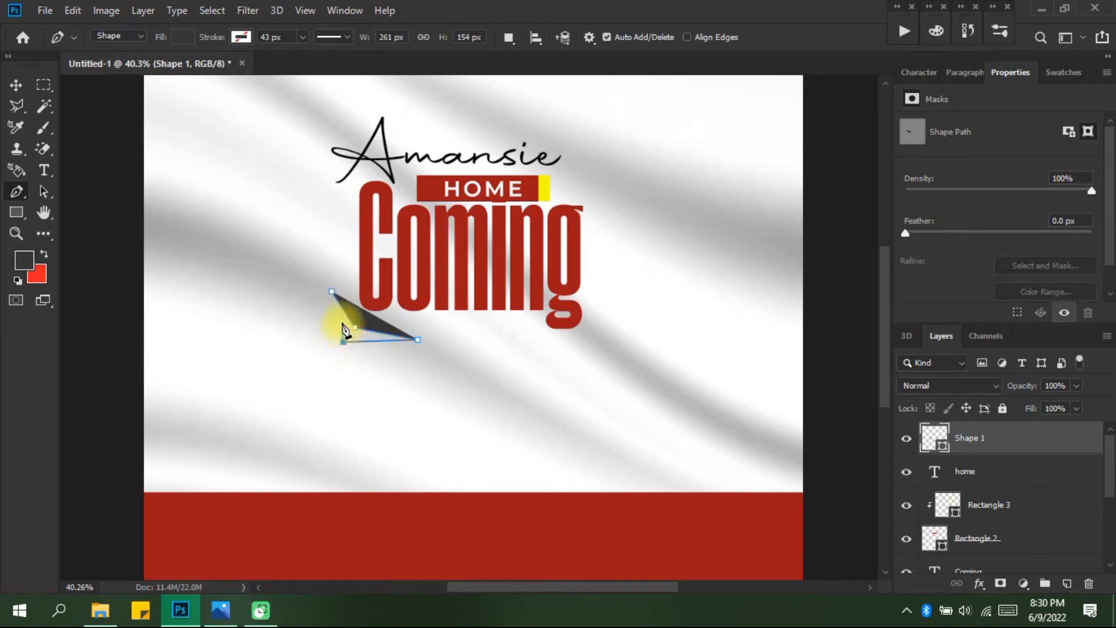
{"action": "left_click", "coordinate": [332, 292]}
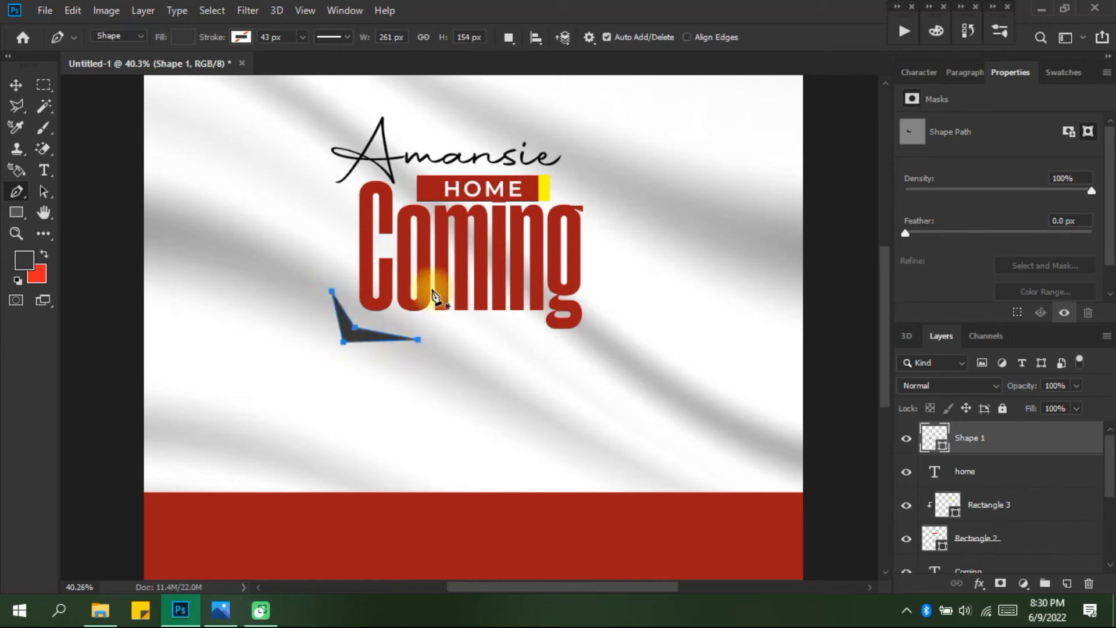
{"action": "left_click", "coordinate": [119, 36]}
{"action": "left_click", "coordinate": [121, 49]}
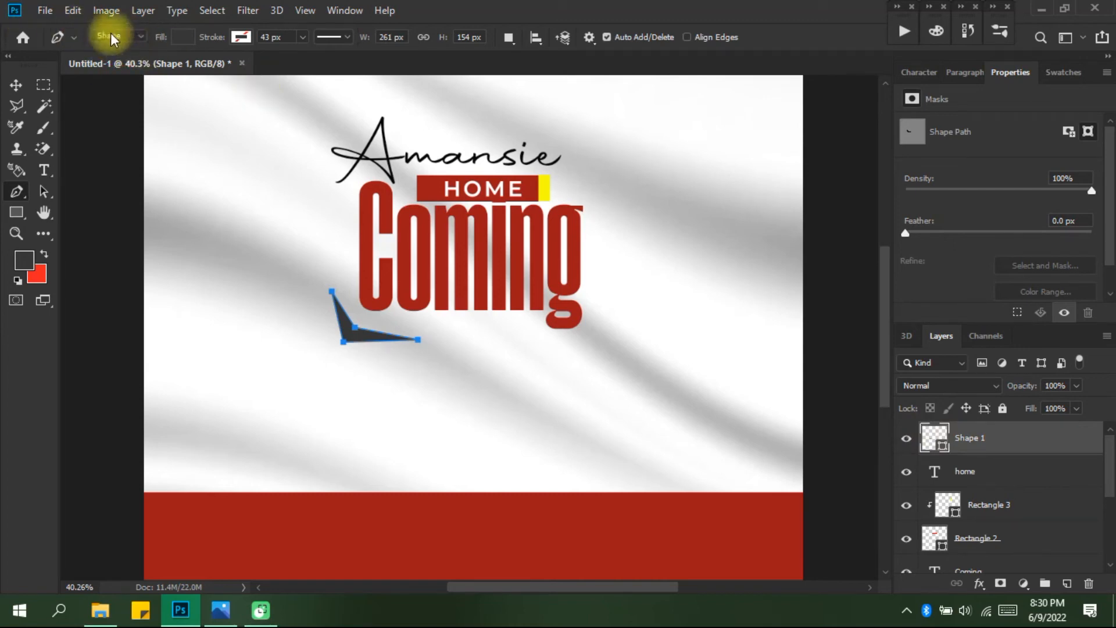
Fill the angular accent shape with yellow f6ff00 sampled from the end of the "HOME" bar and deselect it
{"action": "double_click", "coordinate": [931, 437]}
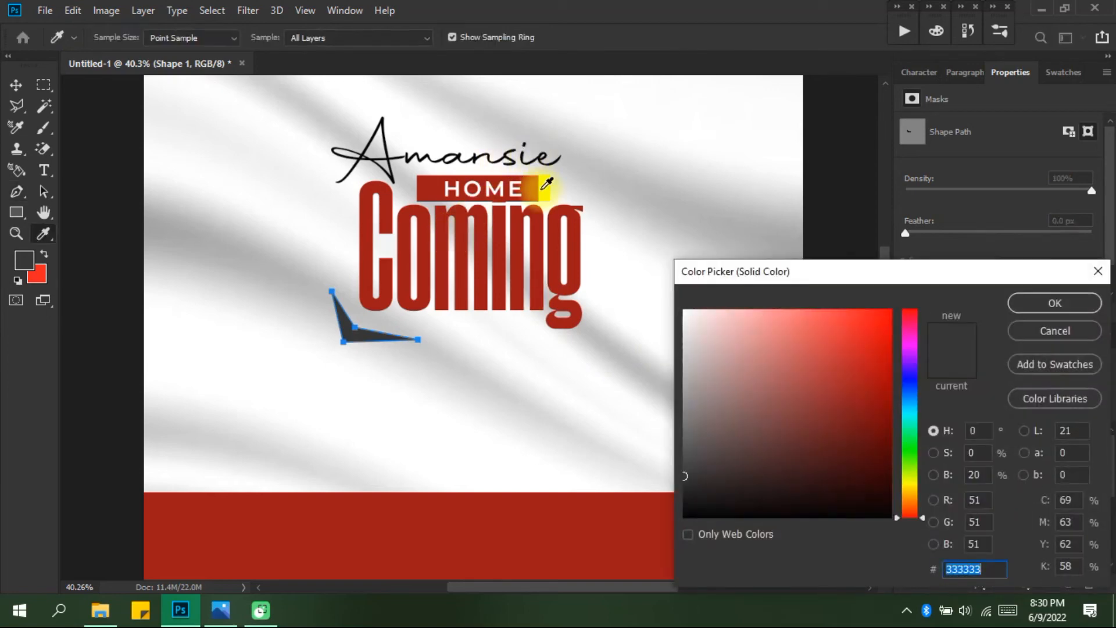
{"action": "left_click", "coordinate": [546, 184]}
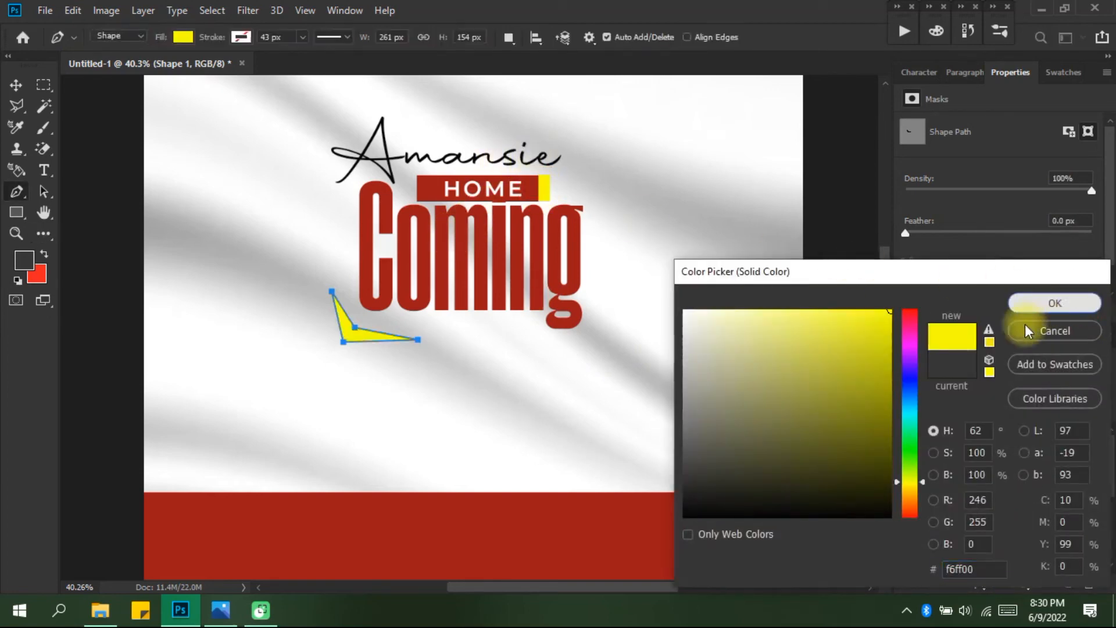
{"action": "left_click", "coordinate": [1055, 303]}
{"action": "left_click", "coordinate": [15, 85]}
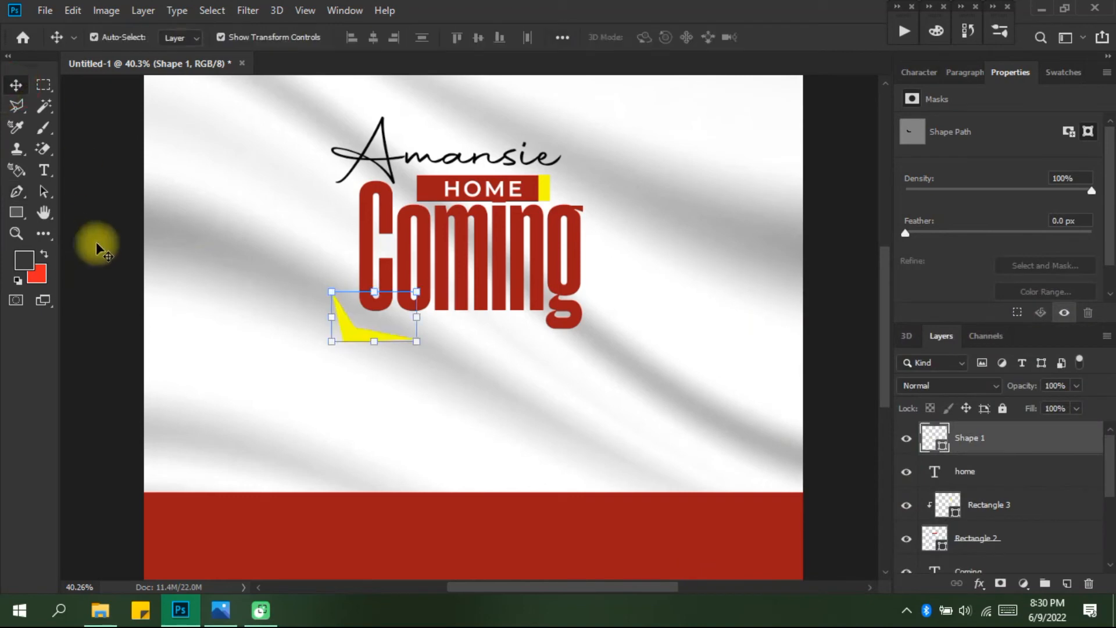
{"action": "left_click", "coordinate": [169, 321]}
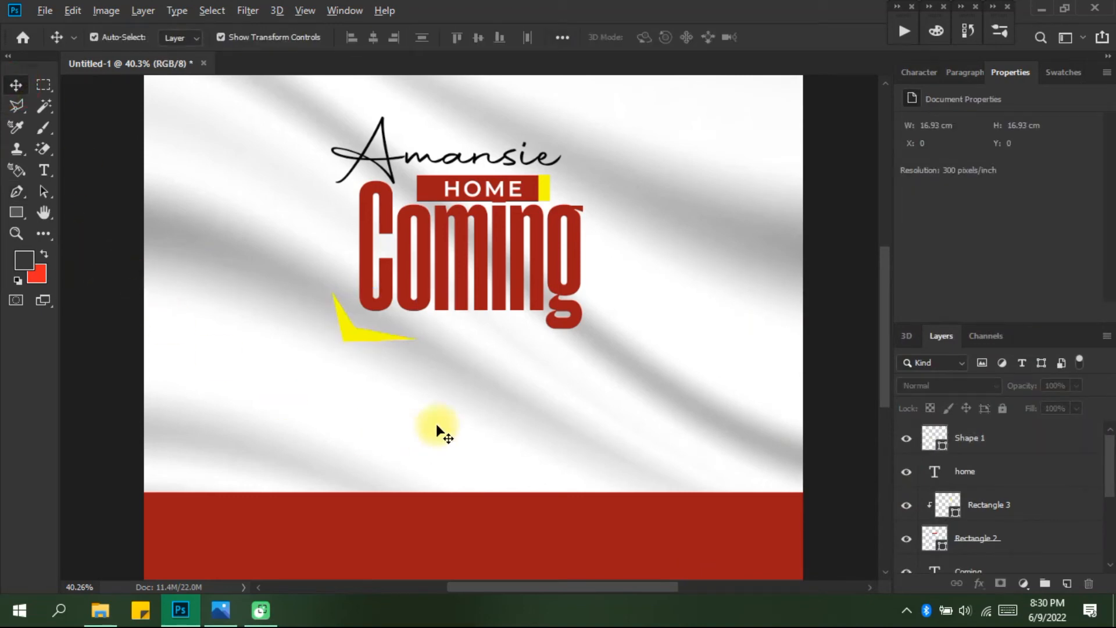
{"action": "scroll", "coordinate": [436, 424], "scroll_direction": "down", "scroll_amount": 4}
{"action": "scroll", "coordinate": [442, 423], "scroll_direction": "down", "scroll_amount": 1}
{"action": "scroll", "coordinate": [451, 424], "scroll_direction": "up", "scroll_amount": 3}
{"action": "scroll", "coordinate": [464, 428], "scroll_direction": "up", "scroll_amount": 1}
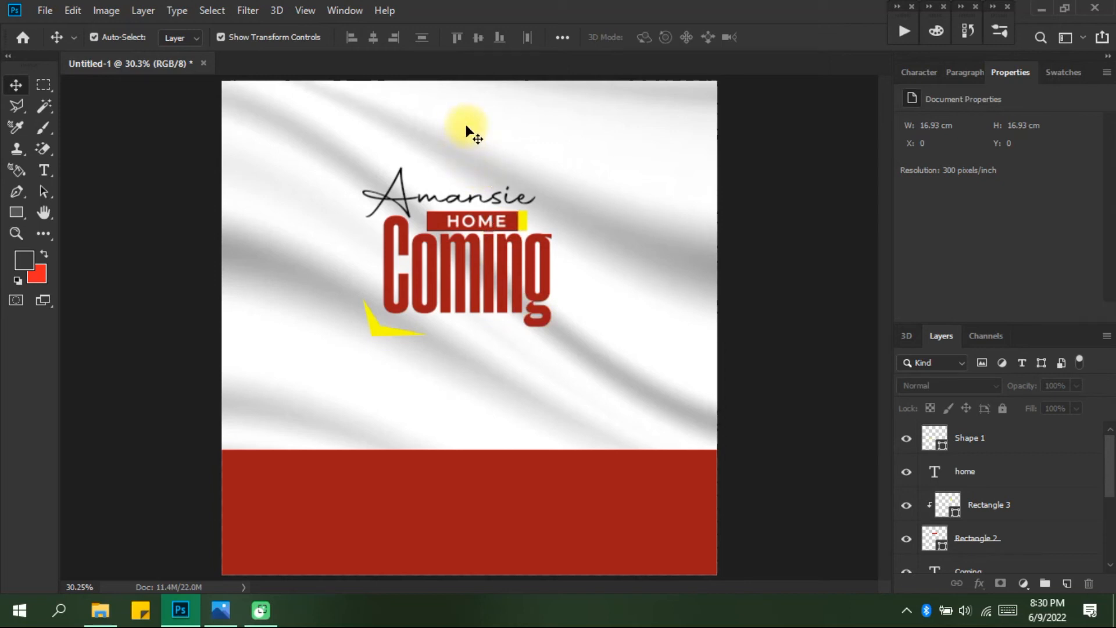
Place the "BPC logo-1 transparent" image from the FILES FOR ASSIGNMENT 2 JUNE 2022 folder into the flyer document
{"action": "scroll", "coordinate": [465, 126], "scroll_direction": "down", "scroll_amount": 3}
{"action": "scroll", "coordinate": [454, 179], "scroll_direction": "up", "scroll_amount": 2}
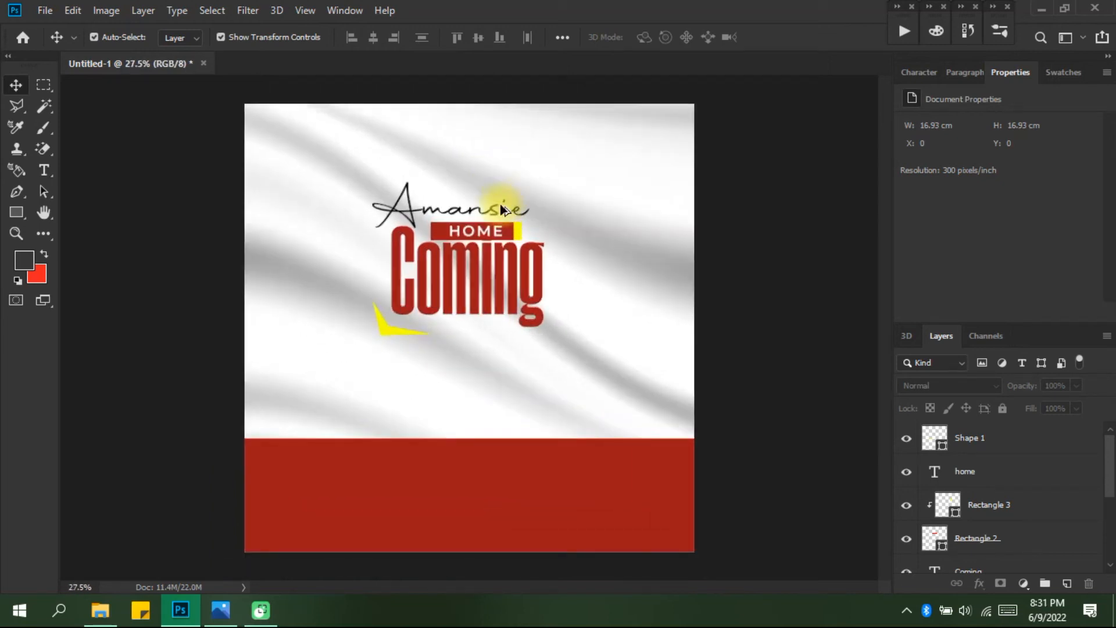
{"action": "scroll", "coordinate": [500, 204], "scroll_direction": "up", "scroll_amount": 1}
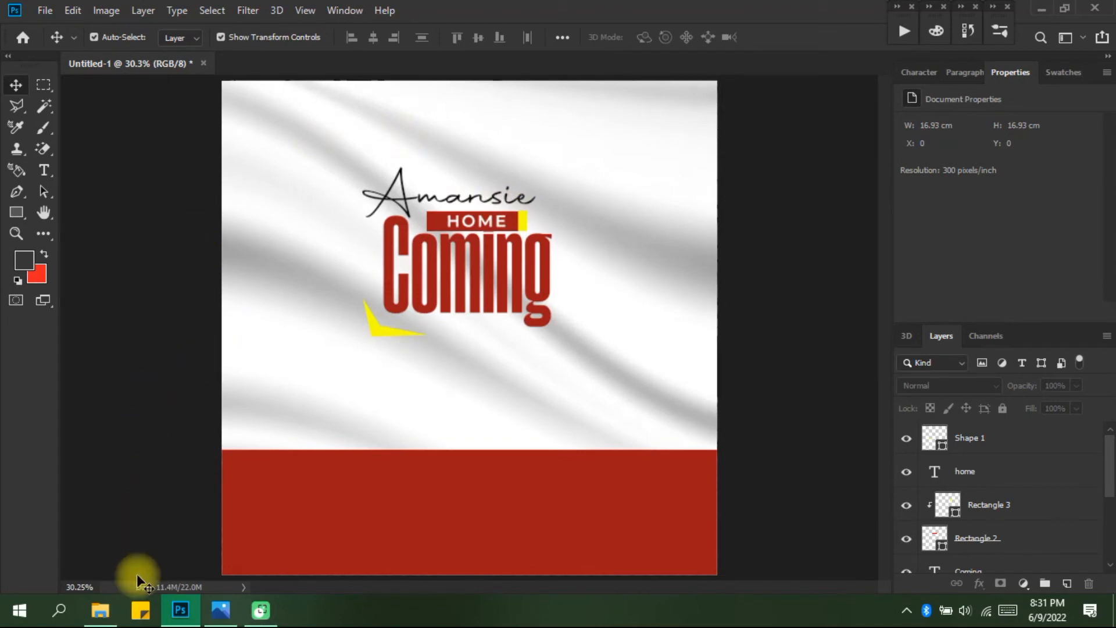
{"action": "left_click", "coordinate": [100, 611]}
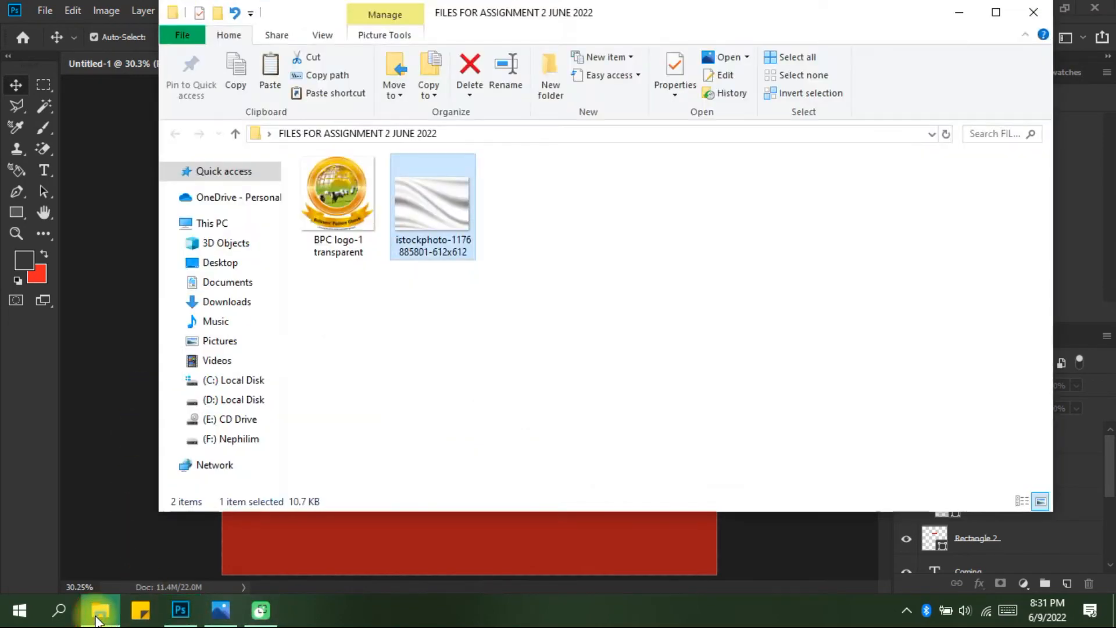
{"action": "left_click_drag", "start_coordinate": [348, 179], "coordinate": [134, 371]}
{"action": "key", "text": "space"}
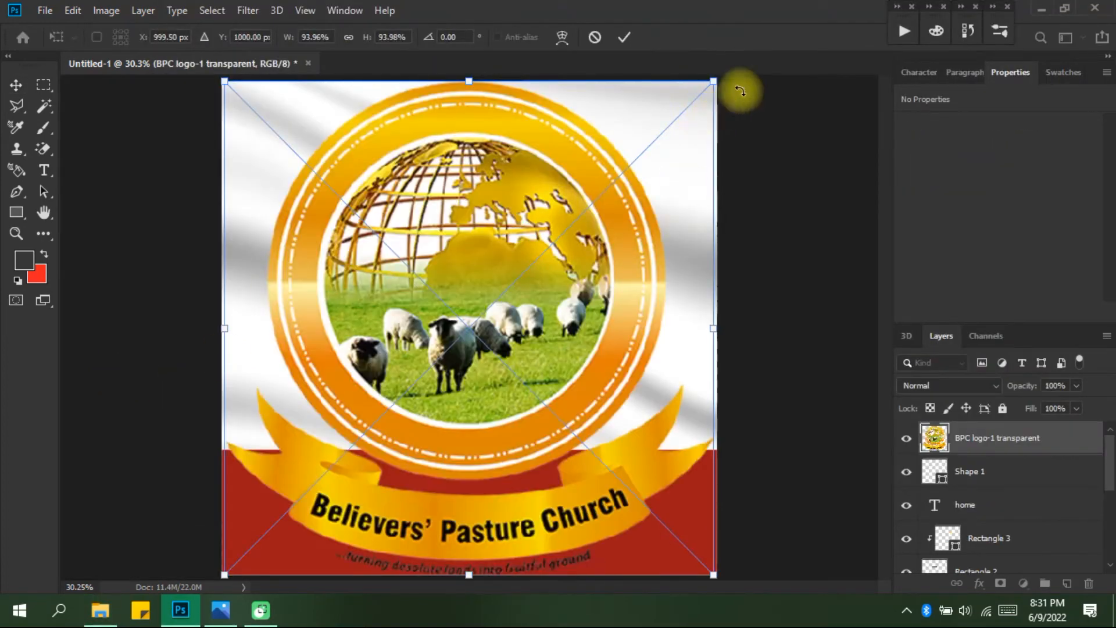
Shrink the placed logo to about 5.9% and position it above "Amansie" at about X 738 px, Y 182 px
{"action": "left_click_drag", "start_coordinate": [715, 77], "coordinate": [369, 94]}
{"action": "scroll", "coordinate": [465, 150], "scroll_direction": "up", "scroll_amount": 2}
{"action": "key", "text": "Return"}
{"action": "scroll", "coordinate": [465, 150], "scroll_direction": "up", "scroll_amount": 2}
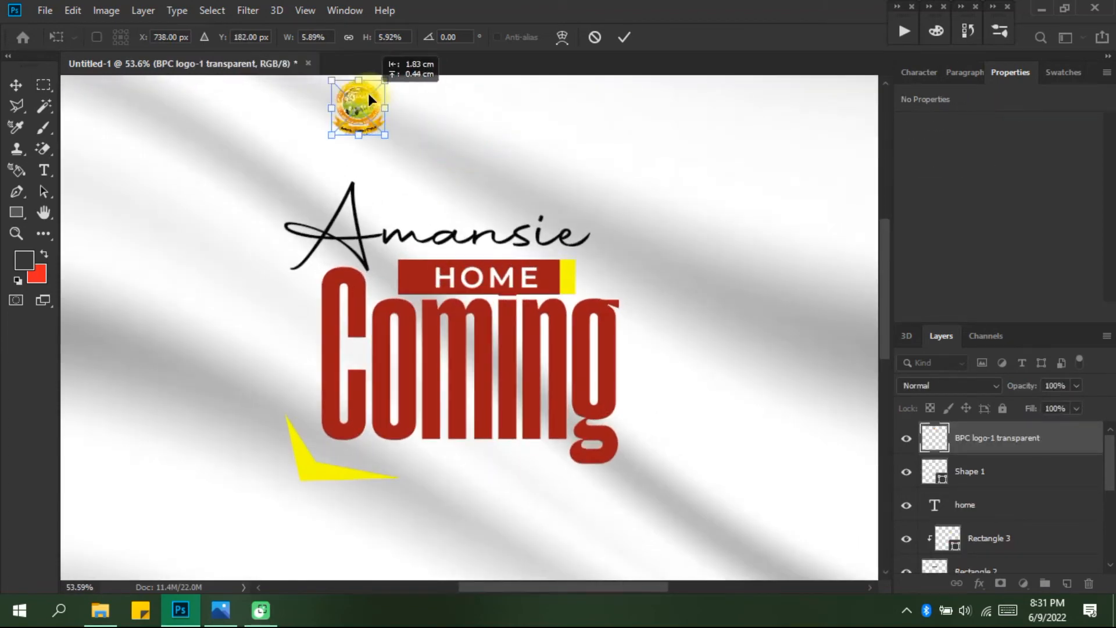
Nudge the logo up to Y 153 px and commit its placement
{"action": "scroll", "coordinate": [394, 105], "scroll_direction": "down", "scroll_amount": 2}
{"action": "scroll", "coordinate": [394, 106], "scroll_direction": "up", "scroll_amount": 1}
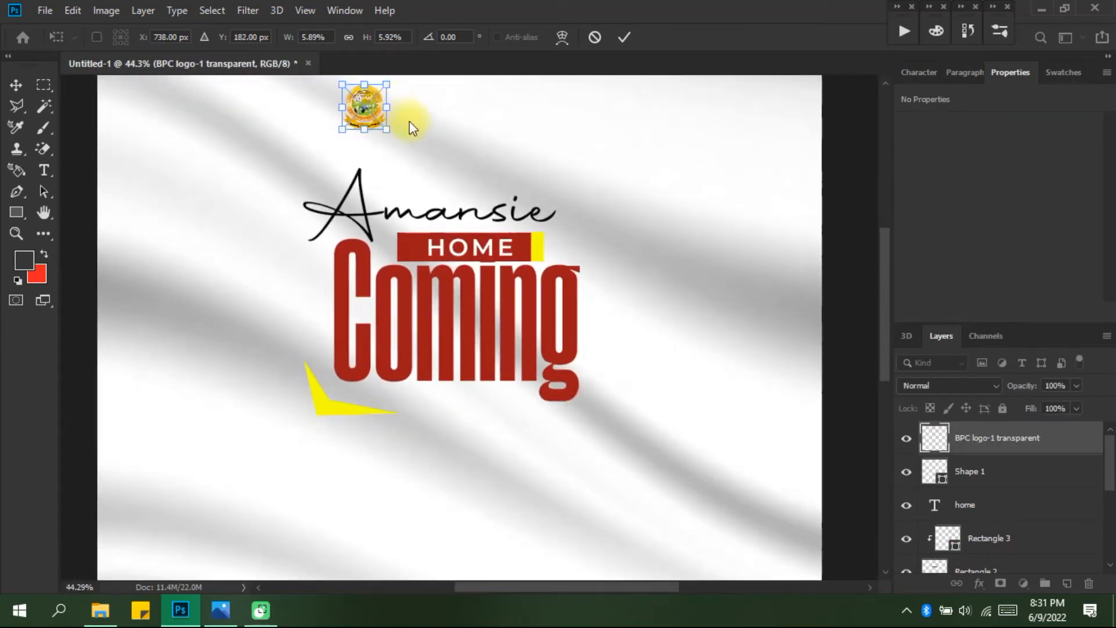
{"action": "scroll", "coordinate": [433, 179], "scroll_direction": "up", "scroll_amount": 3}
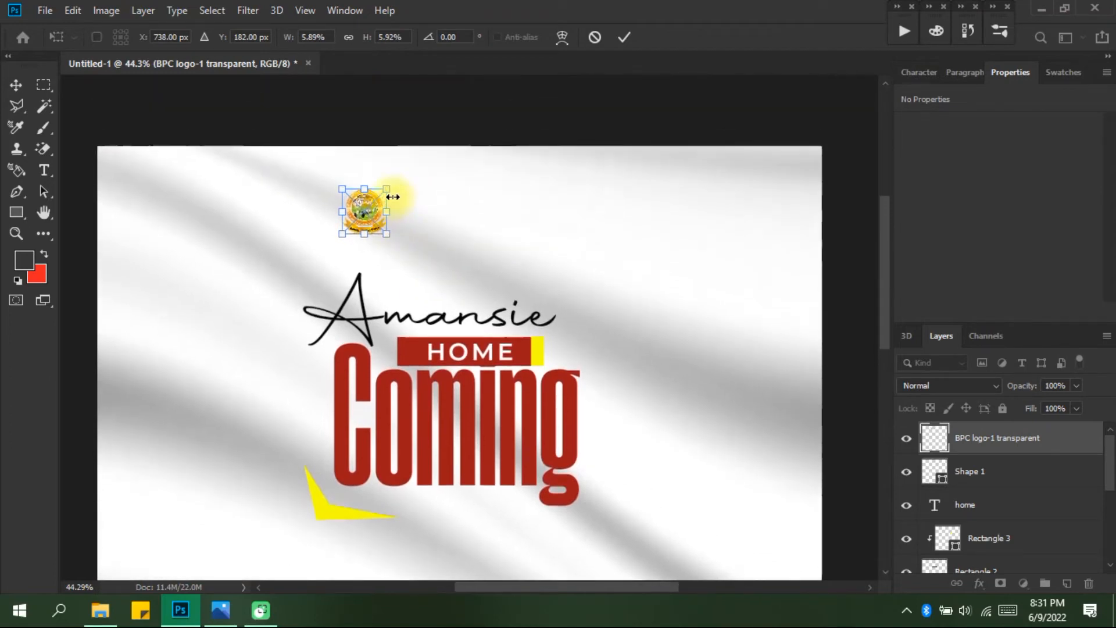
{"action": "key", "text": "Up"}
{"action": "key", "text": "Up"}
{"action": "key", "text": "Up"}
{"action": "key", "text": "Up"}
{"action": "key", "text": "Up"}
{"action": "key", "text": "Up"}
{"action": "key", "text": "Up"}
{"action": "key", "text": "Up"}
{"action": "key", "text": "Up"}
{"action": "key", "text": "Up"}
{"action": "key", "text": "Up"}
{"action": "key", "text": "Up"}
{"action": "key", "text": "Up"}
{"action": "key", "text": "Up"}
{"action": "key", "text": "Up"}
{"action": "key", "text": "Up"}
{"action": "key", "text": "Up"}
{"action": "key", "text": "Up"}
{"action": "key", "text": "Up"}
{"action": "key", "text": "Up"}
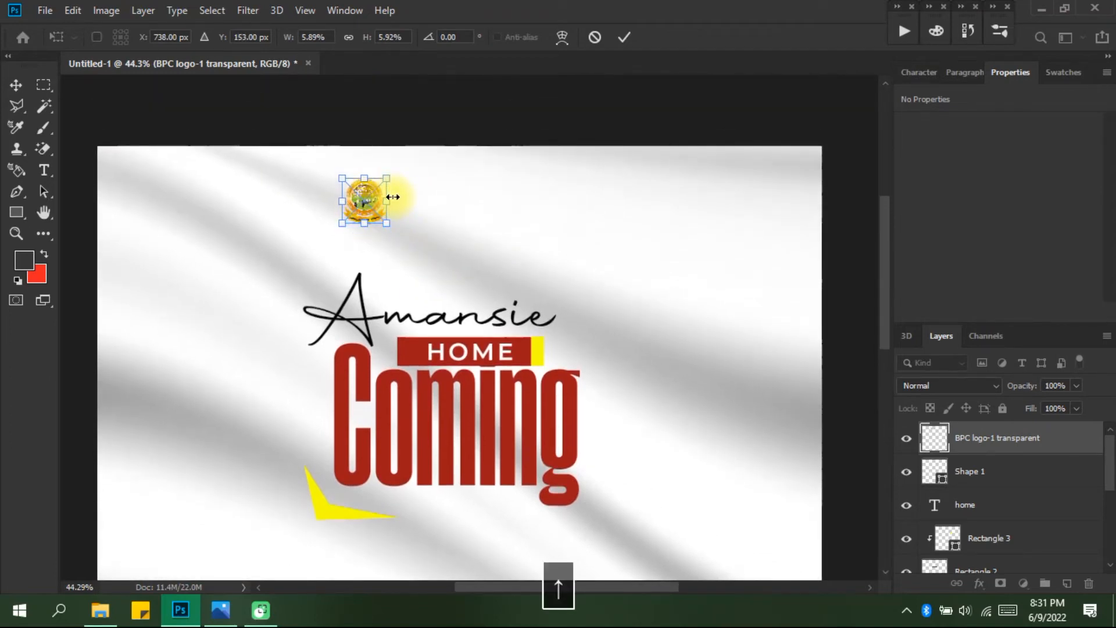
{"action": "left_click", "coordinate": [624, 41]}
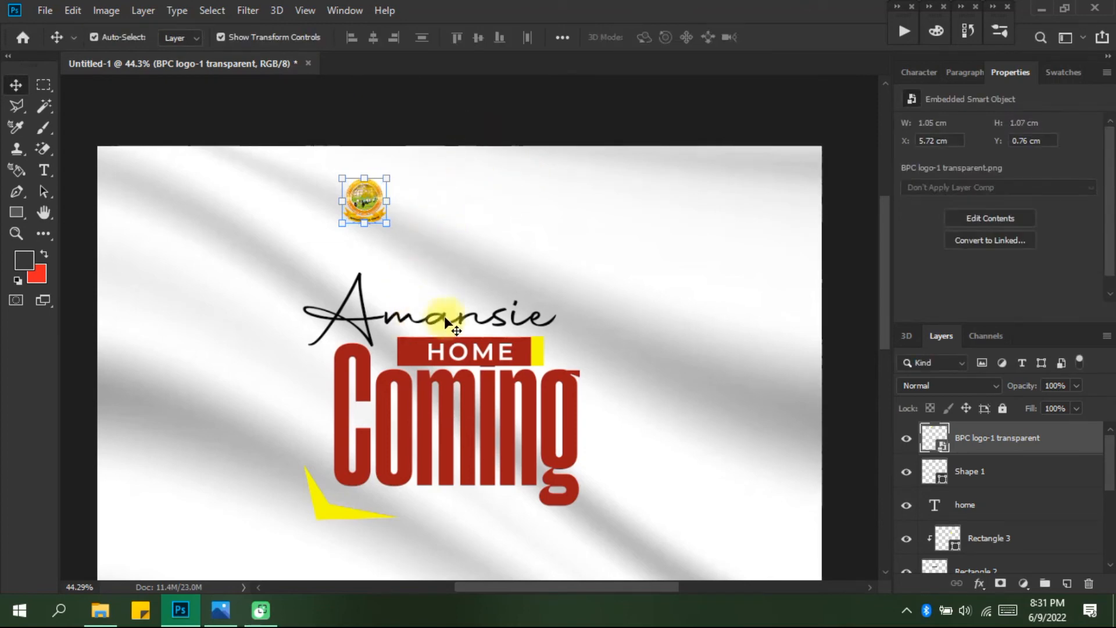
{"action": "key", "text": "t"}
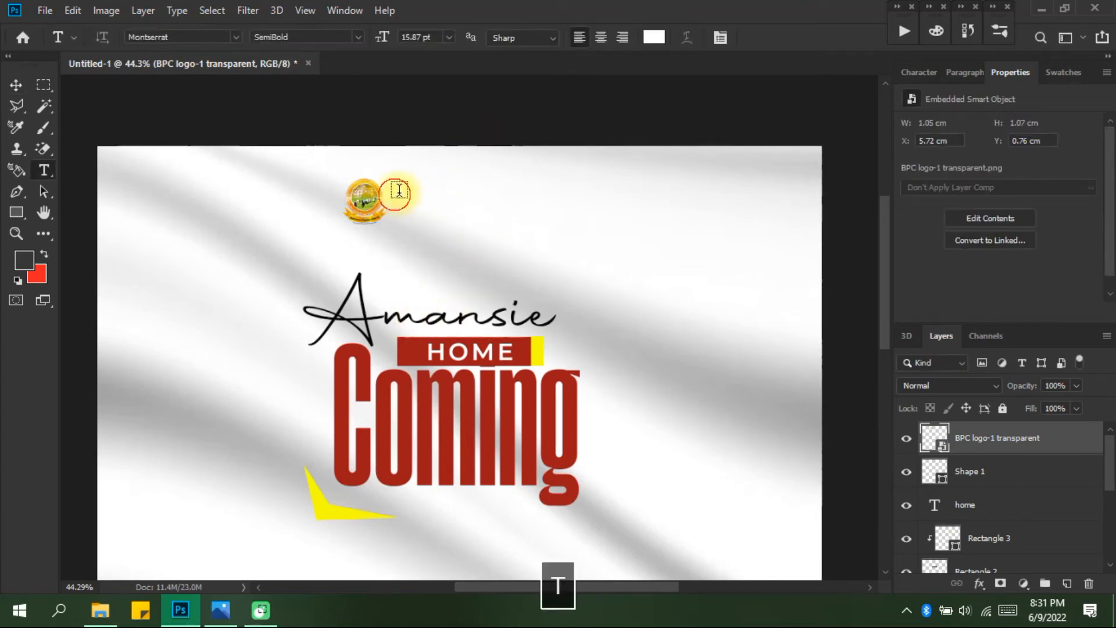
{"action": "left_click_drag", "start_coordinate": [395, 192], "coordinate": [401, 195]}
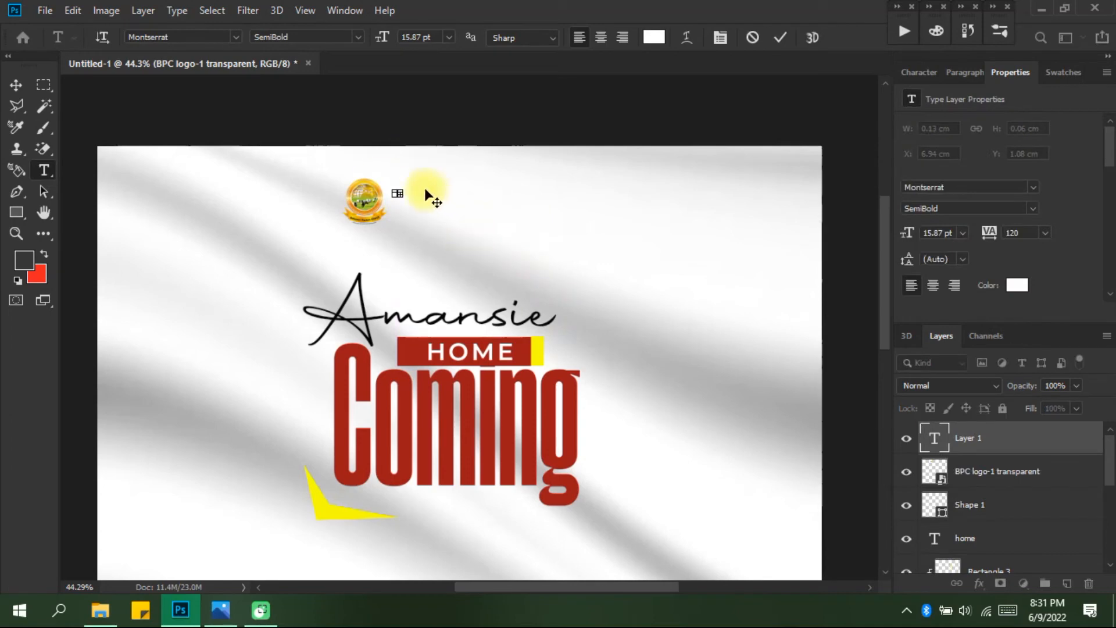
{"action": "left_click_drag", "start_coordinate": [383, 37], "coordinate": [449, 41]}
{"action": "left_click", "coordinate": [756, 41]}
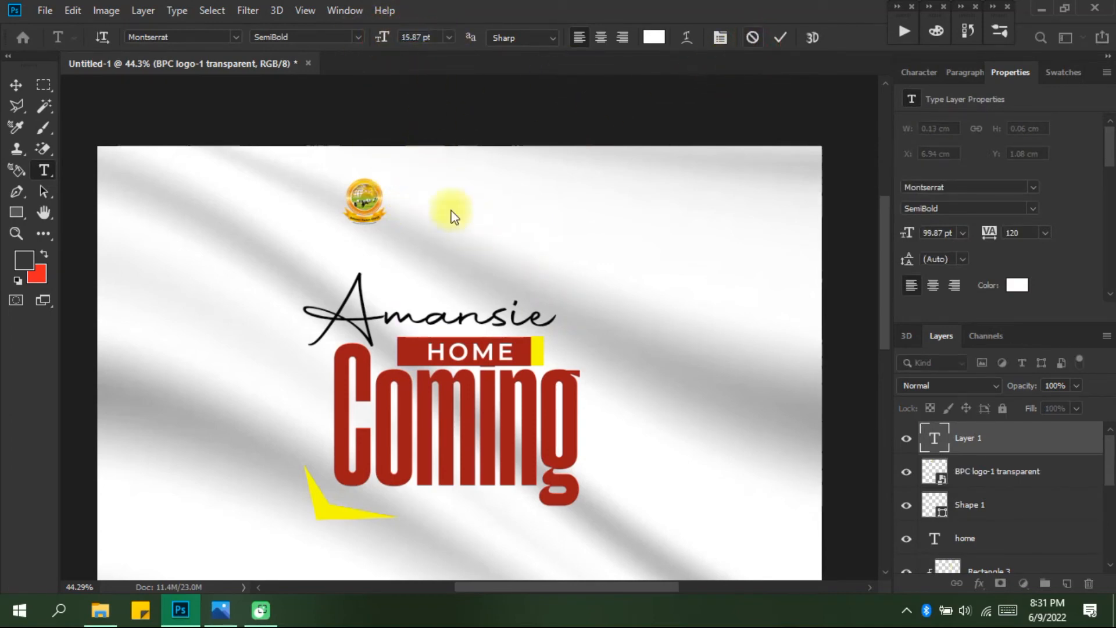
Add the text "YOUR LOGO" beside the logo and colour it black 000000
{"action": "left_click", "coordinate": [416, 200]}
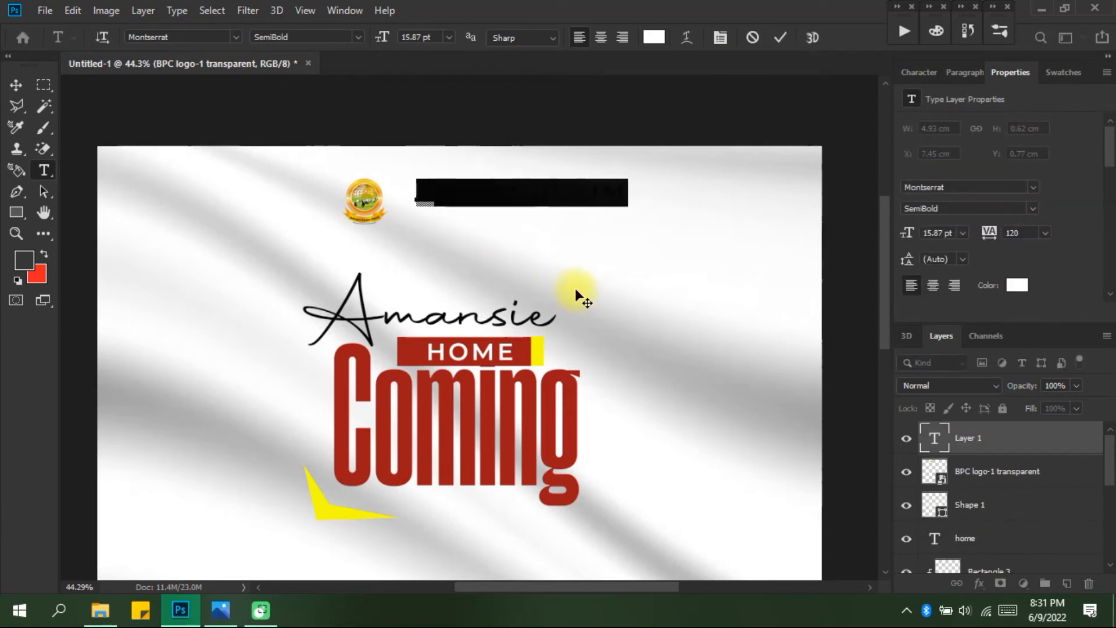
{"action": "type", "text": "O"}
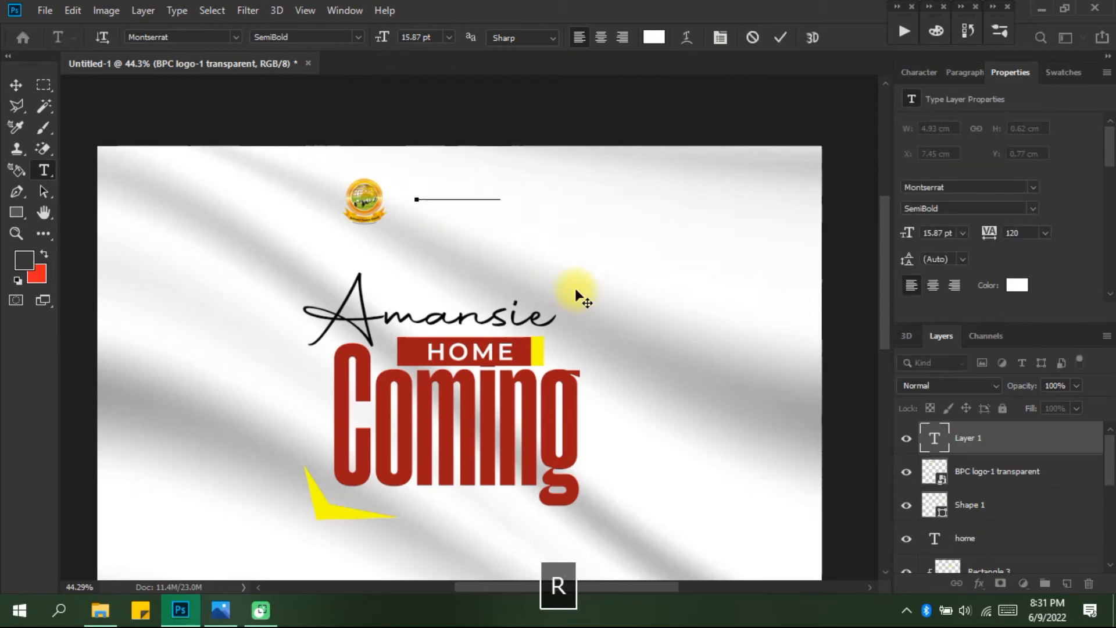
{"action": "key", "text": "ctrl+a"}
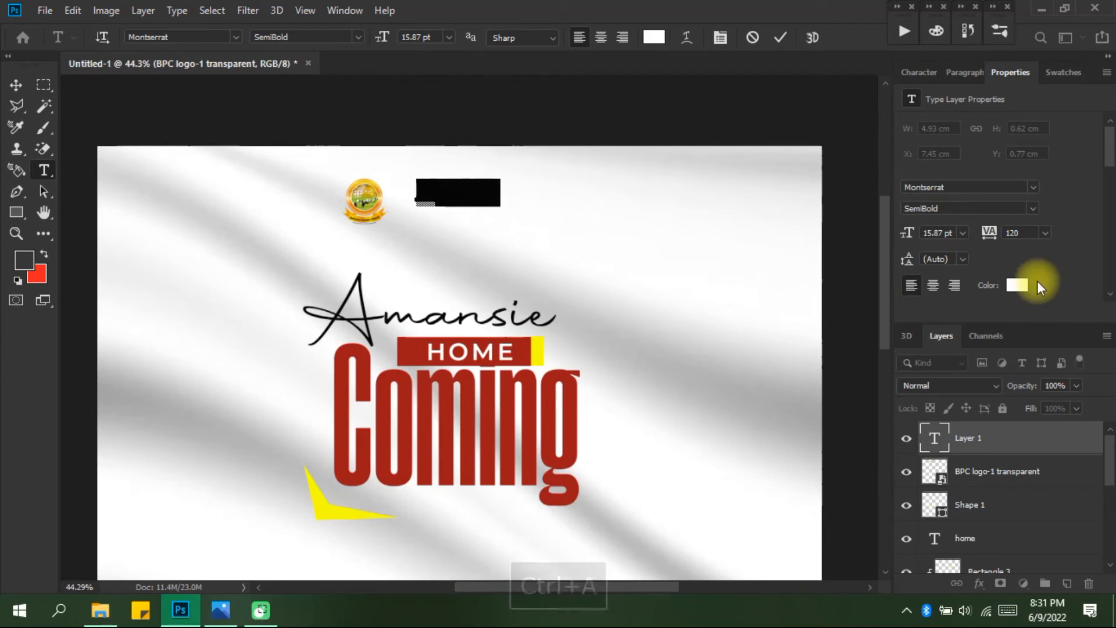
{"action": "left_click", "coordinate": [1019, 286]}
{"action": "left_click_drag", "start_coordinate": [838, 348], "coordinate": [705, 558]}
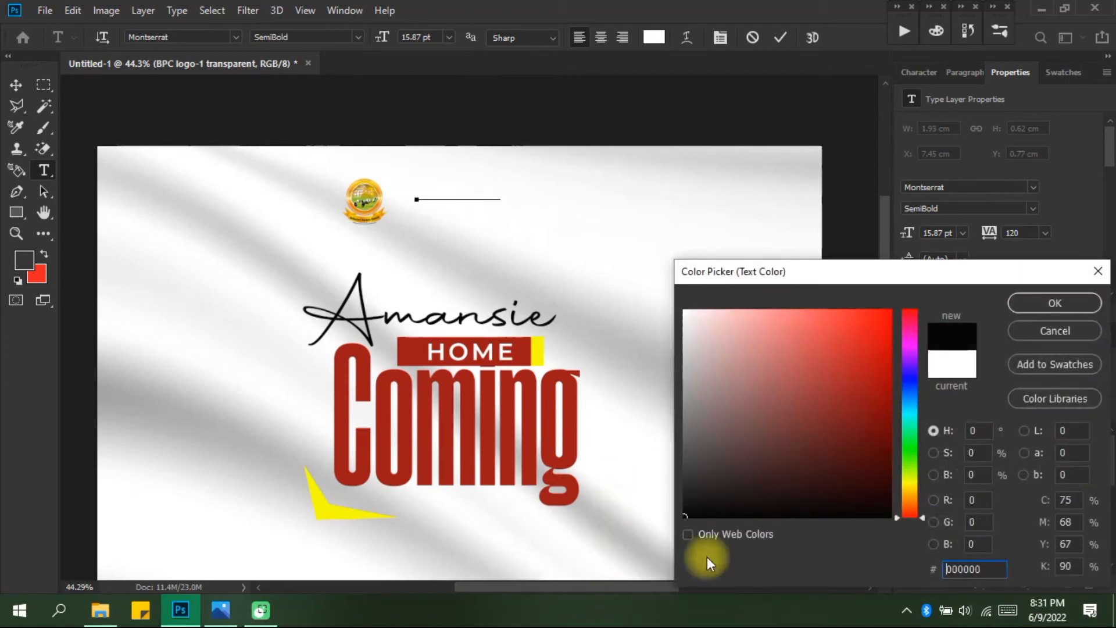
{"action": "left_click", "coordinate": [1041, 303]}
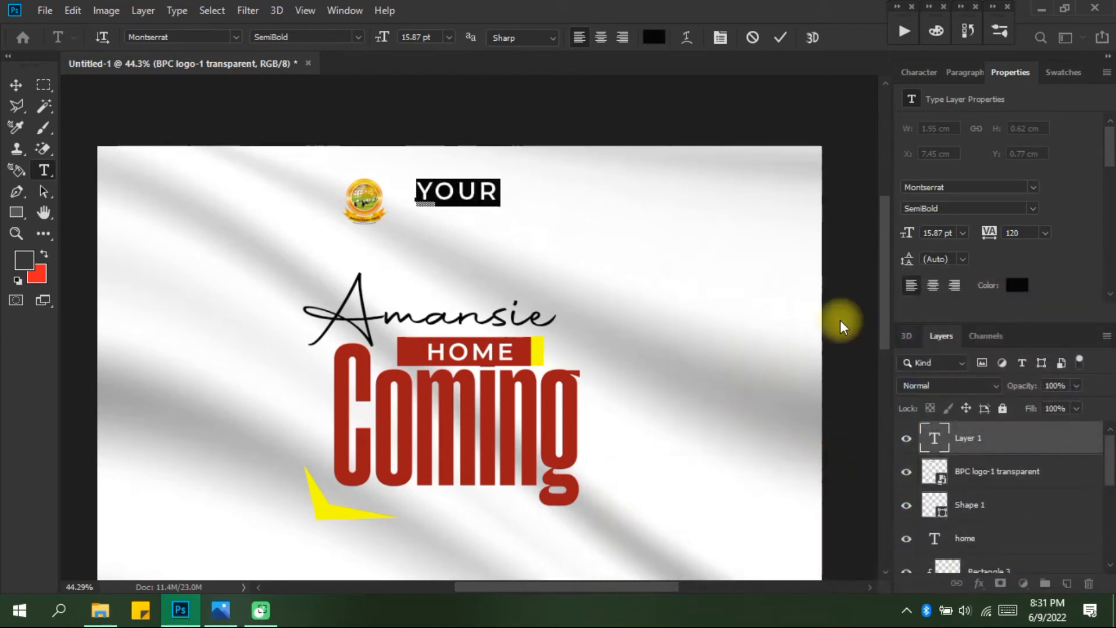
{"action": "key", "text": "Right"}
{"action": "type", "text": "L"}
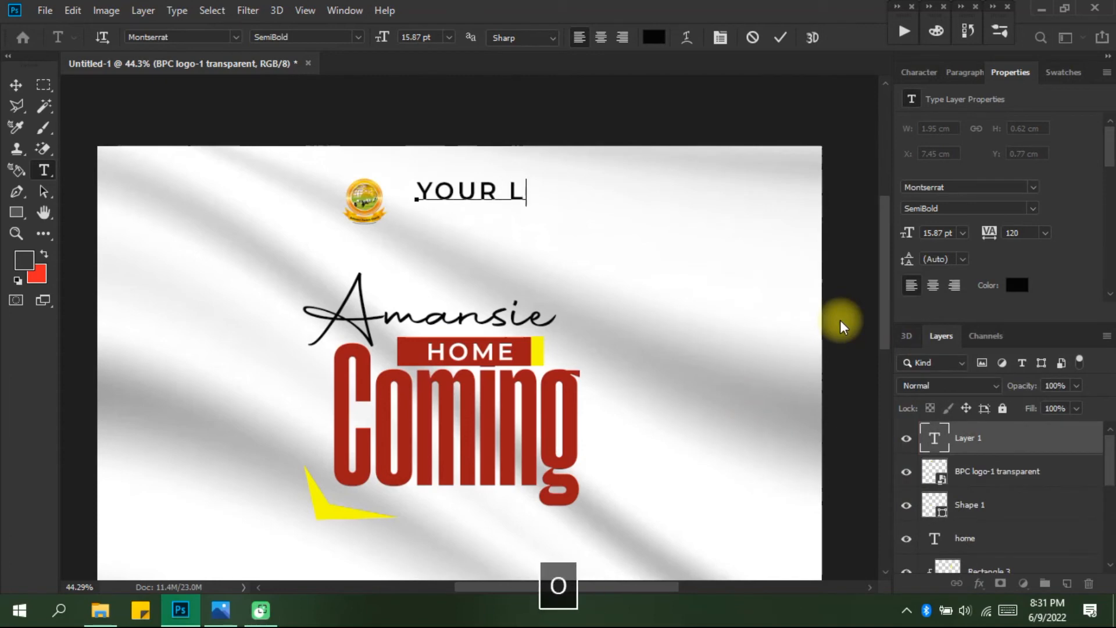
Scale the "YOUR LOGO" text down to about 11.94 pt and move it close beside the logo
{"action": "key", "text": "ctrl"}
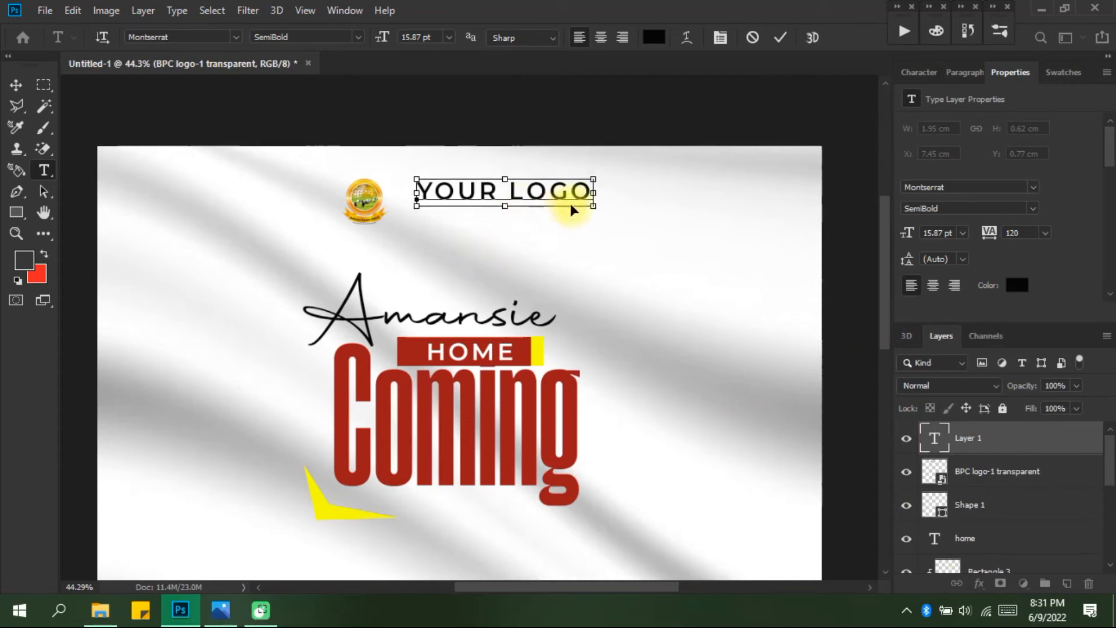
{"action": "left_click_drag", "start_coordinate": [584, 200], "coordinate": [538, 221]}
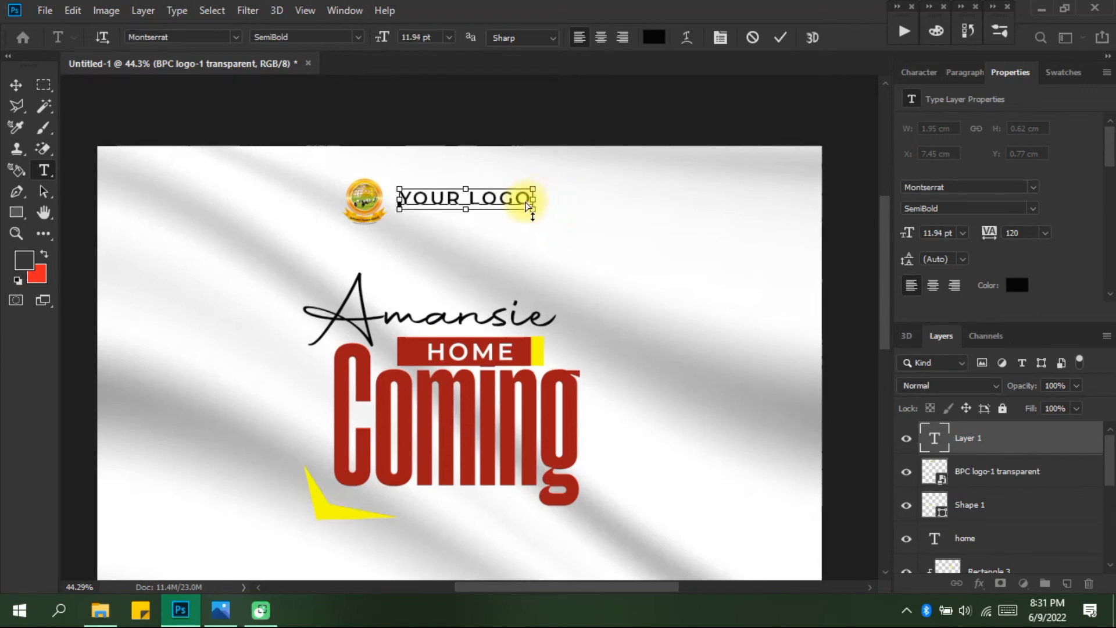
Try a tracking of 0 on the whole "YOUR LOGO" text and undo it
{"action": "key", "text": "ctrl+a"}
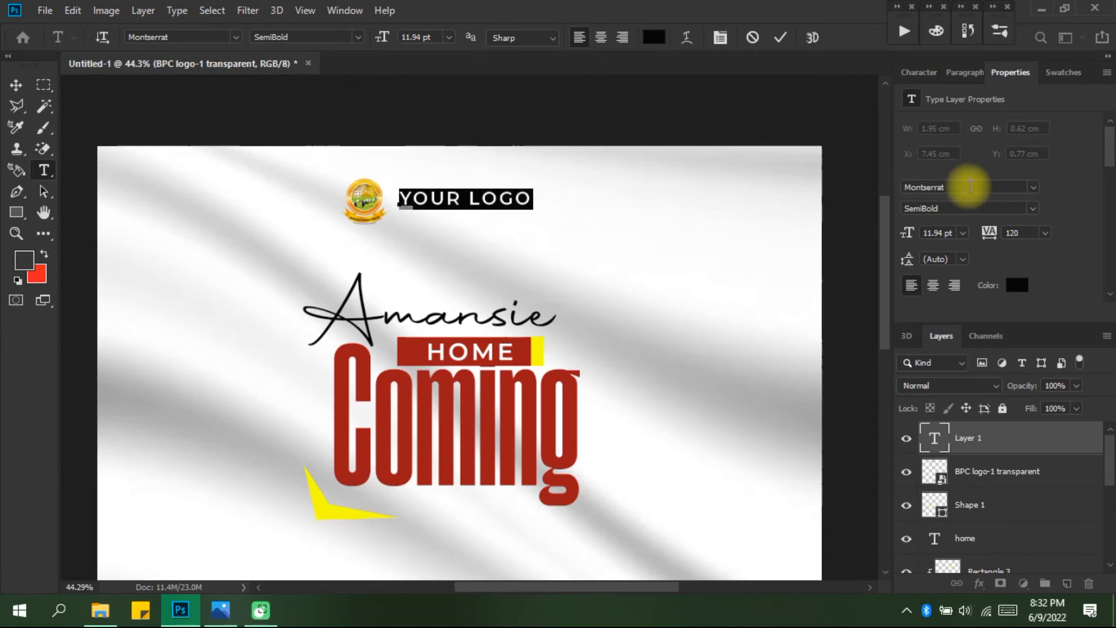
{"action": "left_click", "coordinate": [919, 72]}
{"action": "left_click", "coordinate": [1039, 138]}
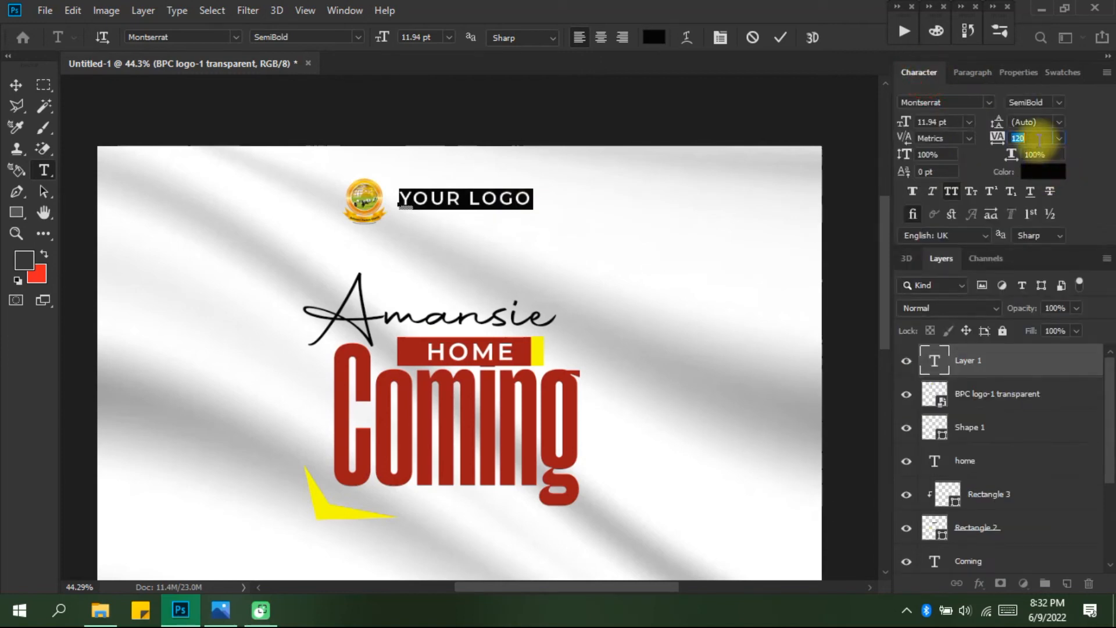
{"action": "type", "text": "0"}
{"action": "key", "text": "Return"}
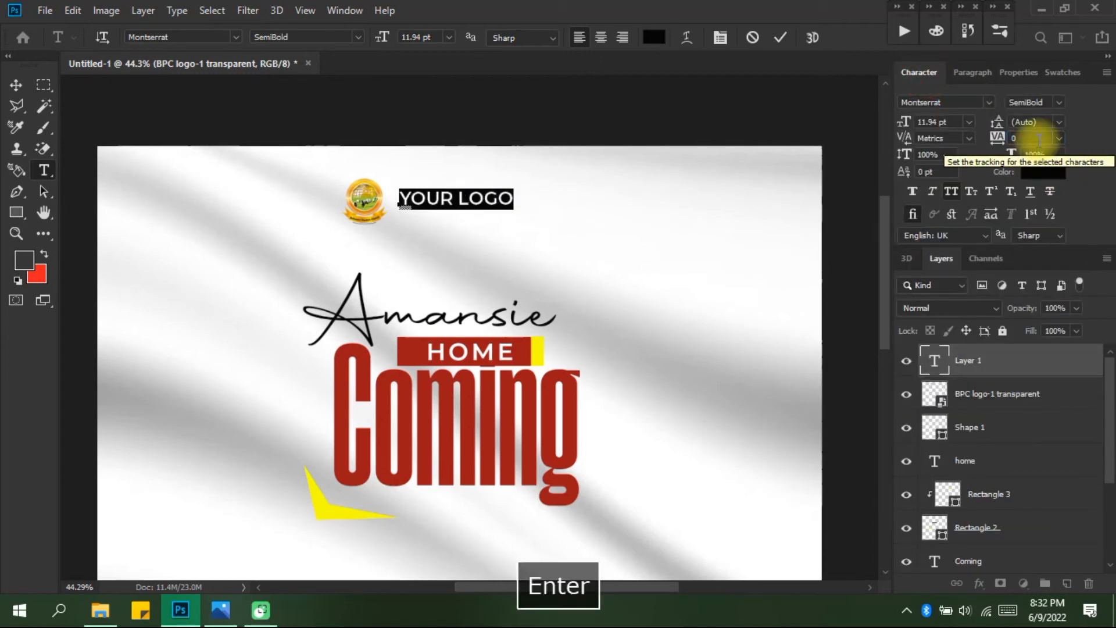
{"action": "key", "text": "ctrl+z"}
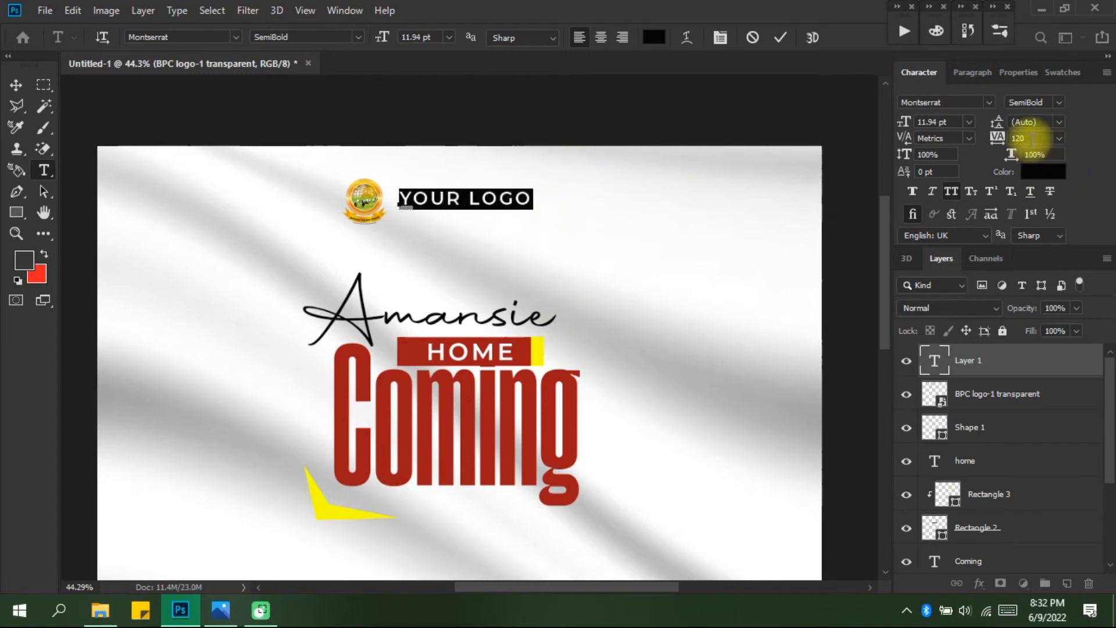
Set the "YOUR LOGO" text to the Montserrat Black font style and commit the text edit
{"action": "left_click", "coordinate": [1066, 99]}
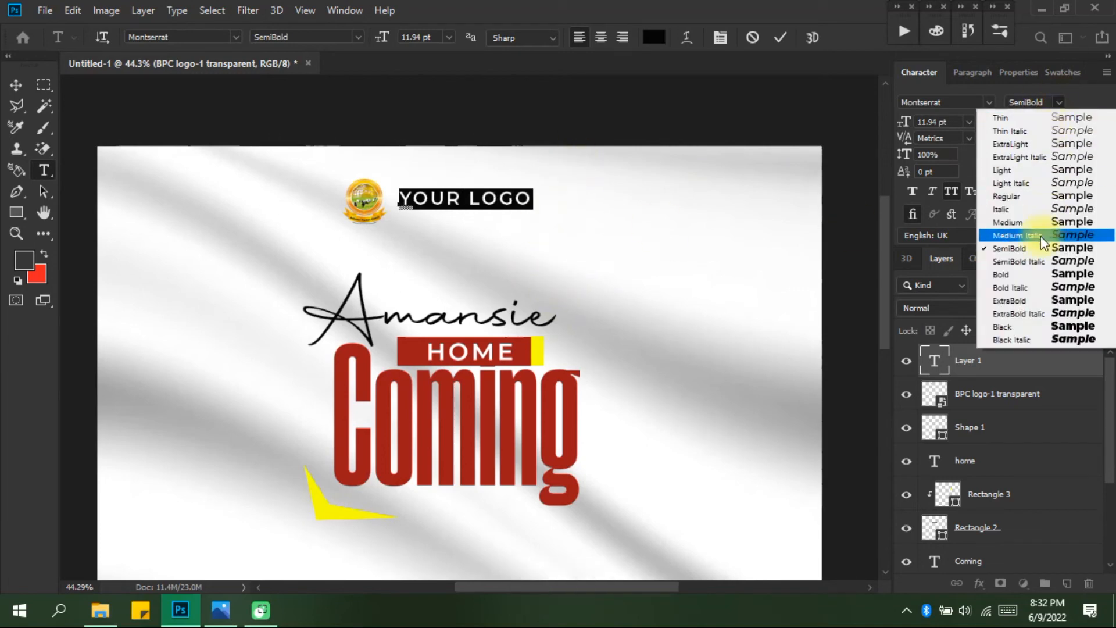
{"action": "left_click", "coordinate": [1023, 324]}
{"action": "left_click", "coordinate": [792, 111]}
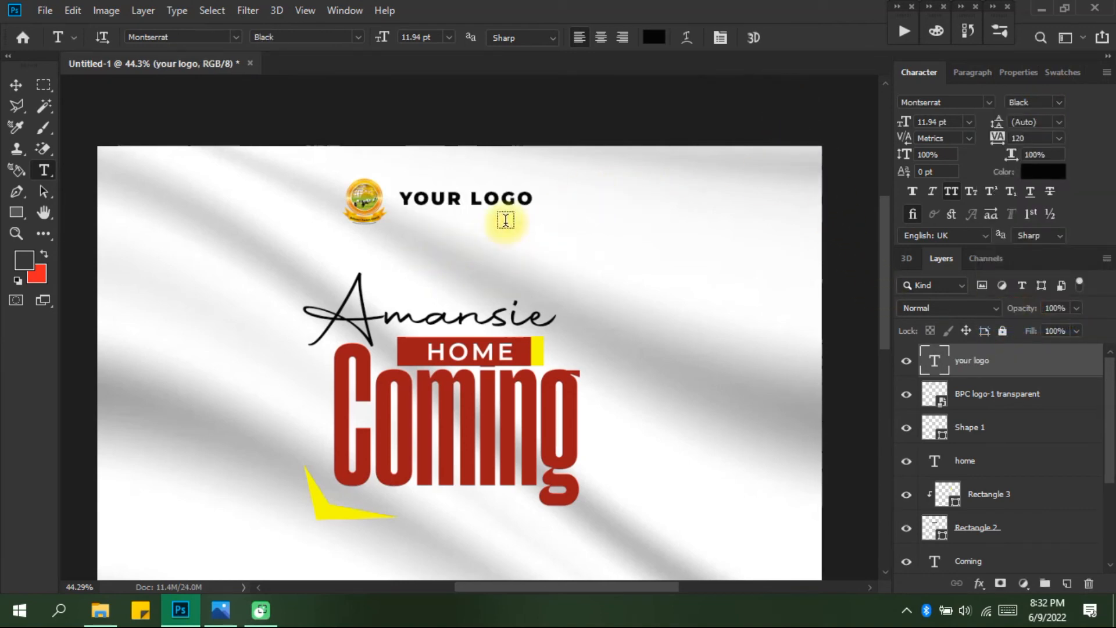
Duplicate the "your logo" text layer as "your logo copy" and nudge the copy down just below the original line
{"action": "key", "text": "v"}
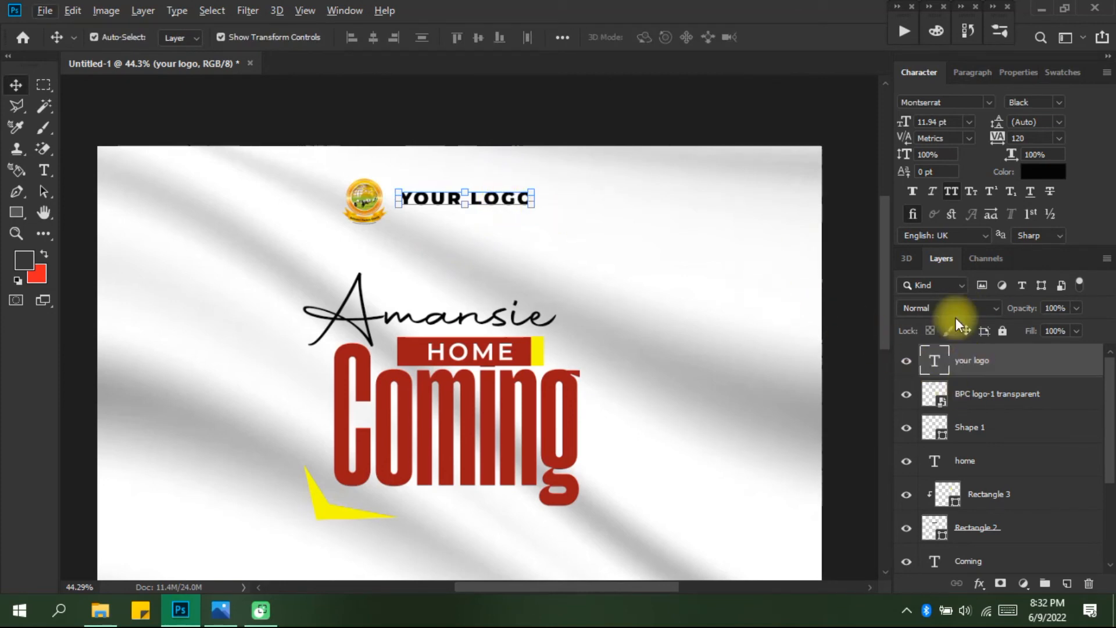
{"action": "right_click", "coordinate": [1055, 361]}
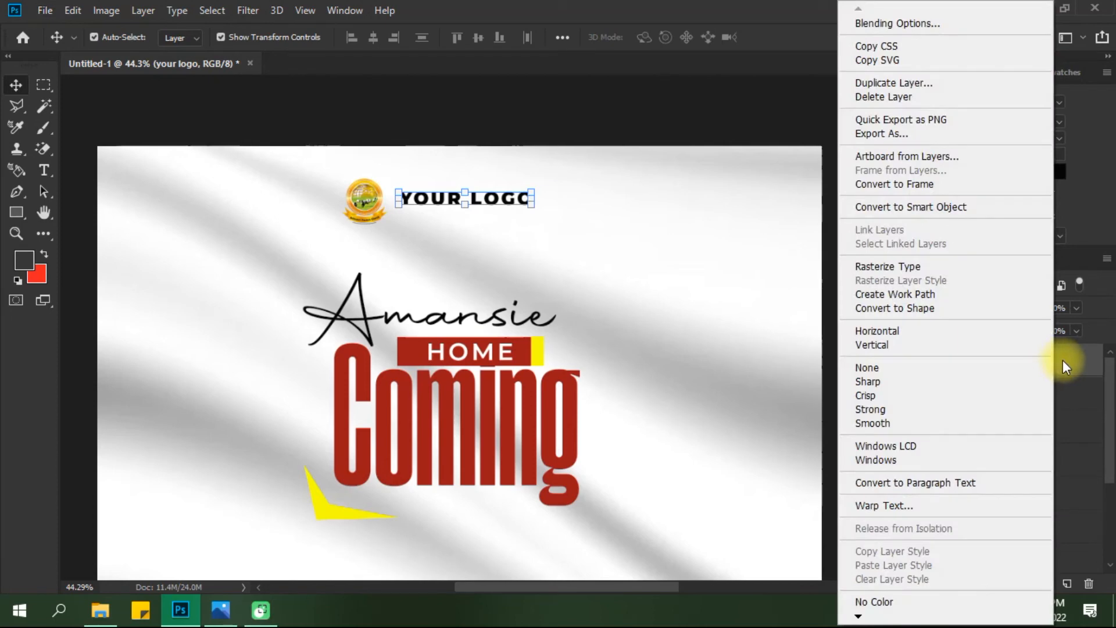
{"action": "left_click", "coordinate": [988, 85]}
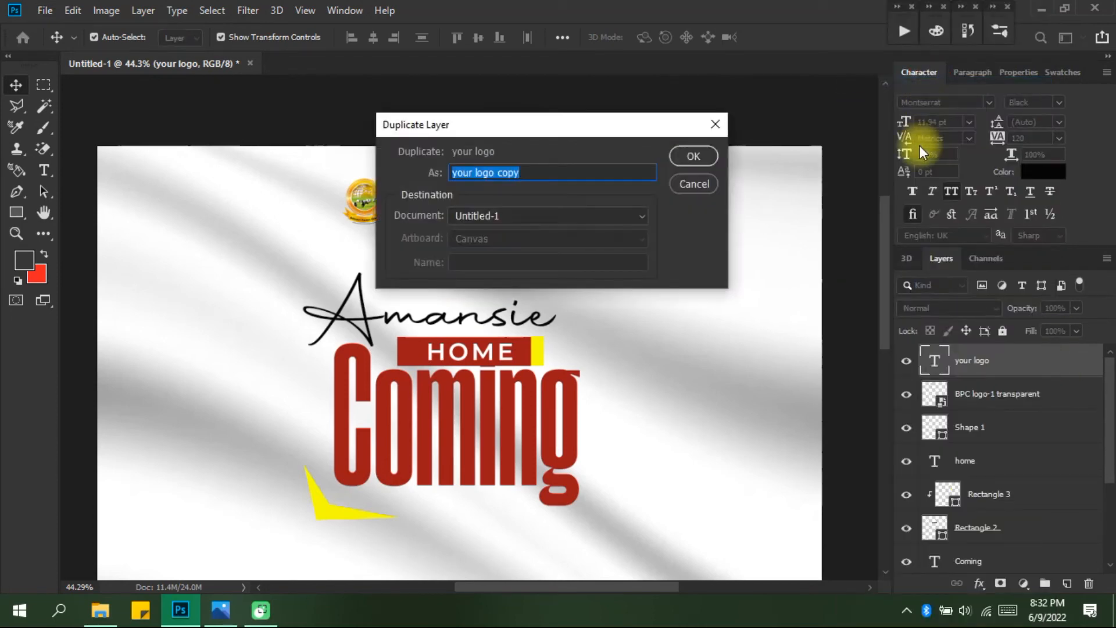
{"action": "key", "text": "Return"}
{"action": "key", "text": "Down"}
{"action": "key", "text": "Down"}
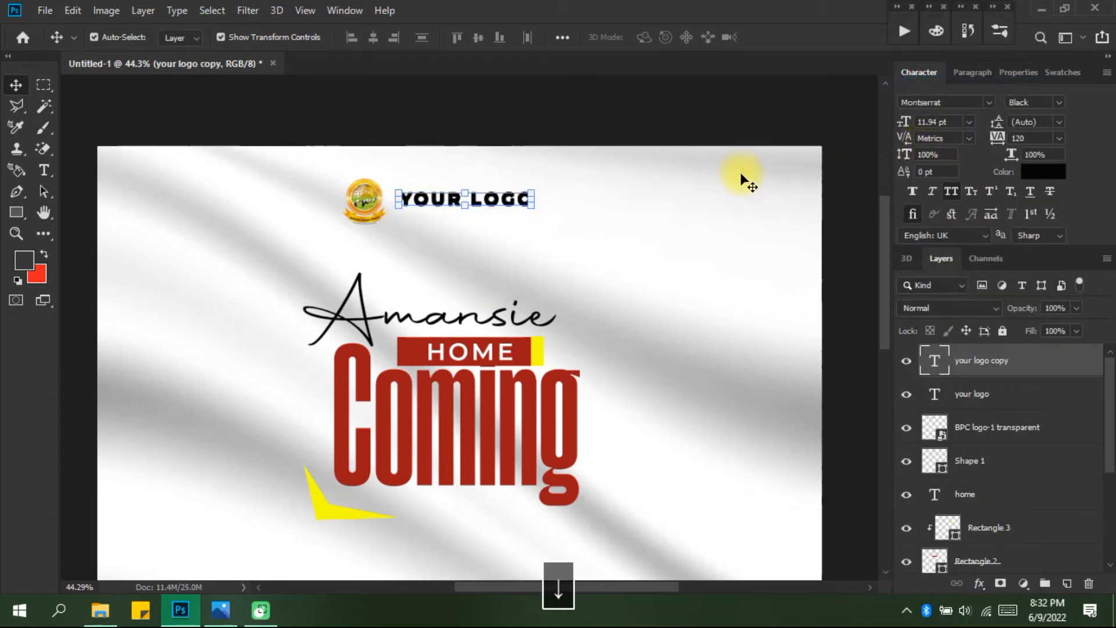
{"action": "key", "text": "Down"}
{"action": "key", "text": "Down"}
{"action": "key", "text": "Down"}
{"action": "key", "text": "Down"}
{"action": "key", "text": "Down"}
{"action": "key", "text": "Down"}
{"action": "key", "text": "Down"}
{"action": "key", "text": "Down"}
{"action": "key", "text": "Down"}
{"action": "key", "text": "Down"}
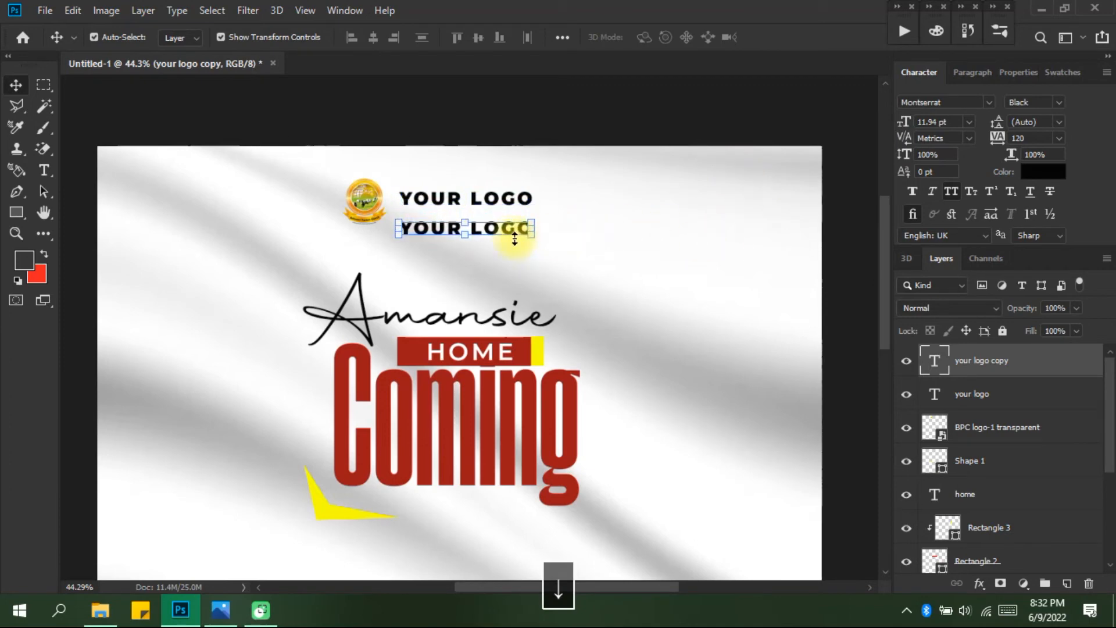
Replace the text of the duplicated "YOUR LOGO" line with "PRESENTS"
{"action": "double_click", "coordinate": [515, 236]}
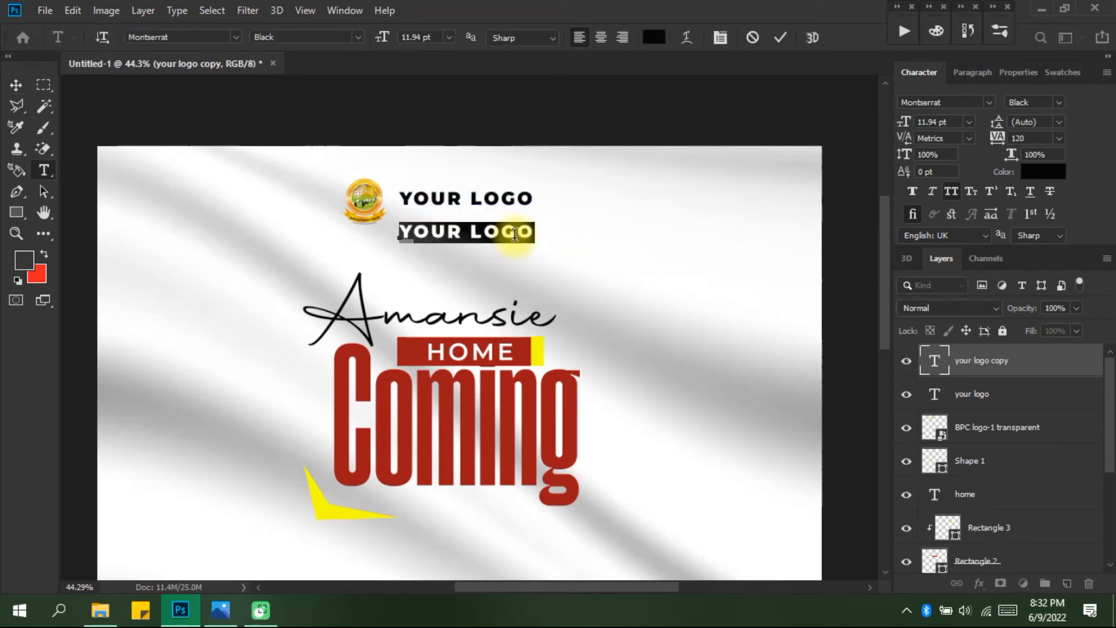
{"action": "type", "text": "PRE"}
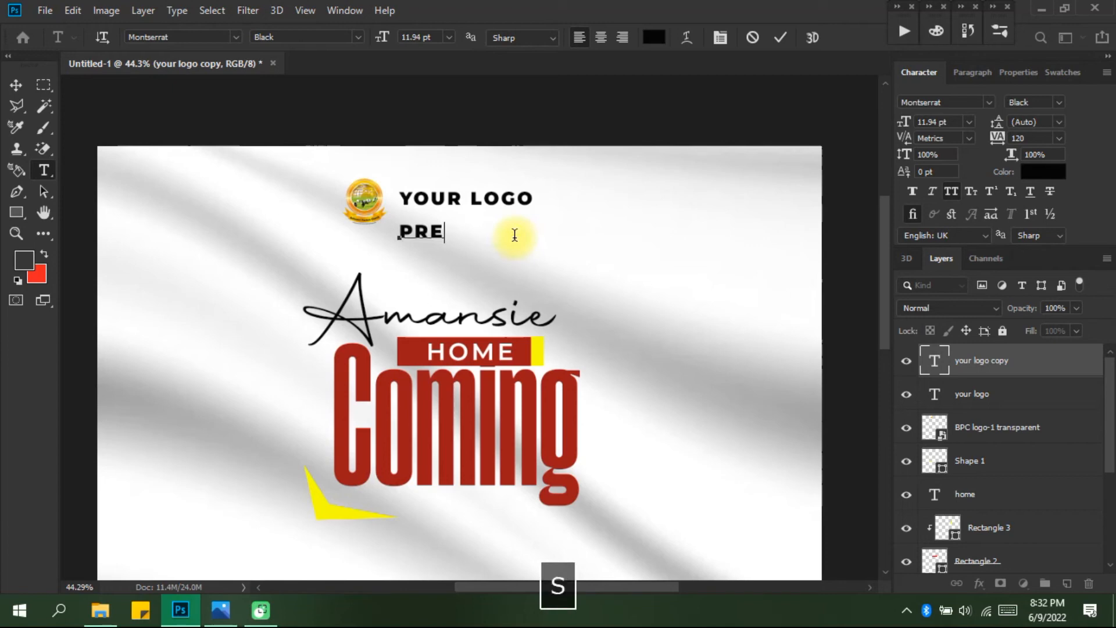
{"action": "type", "text": "SENTS"}
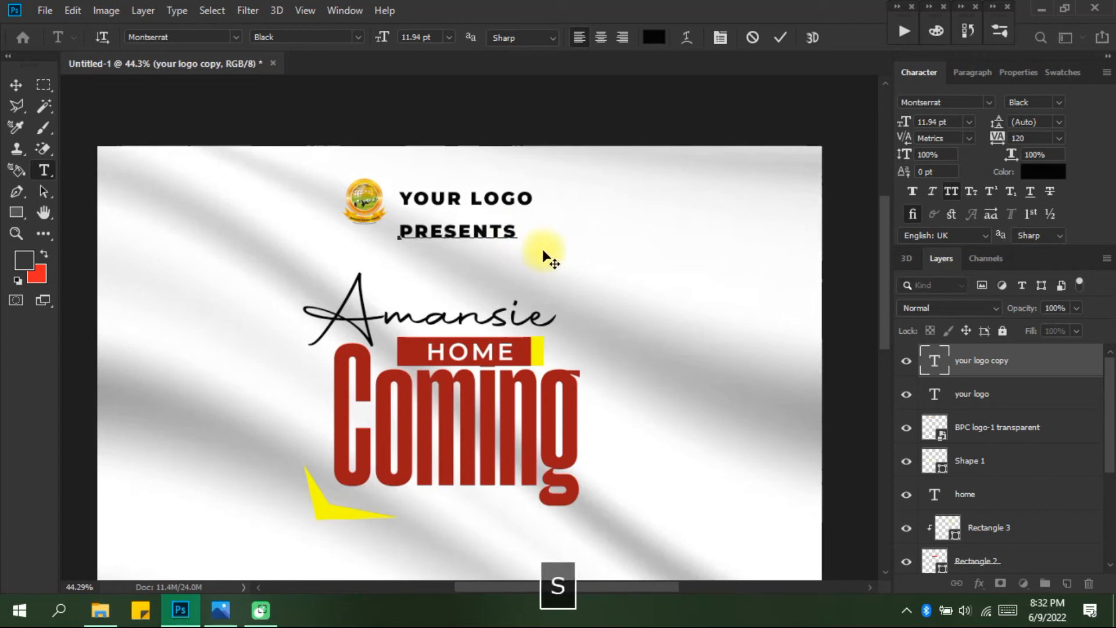
Style the whole "PRESENTS" text as Montserrat Medium with faux italic at 5.94 pt
{"action": "key", "text": "ctrl+a"}
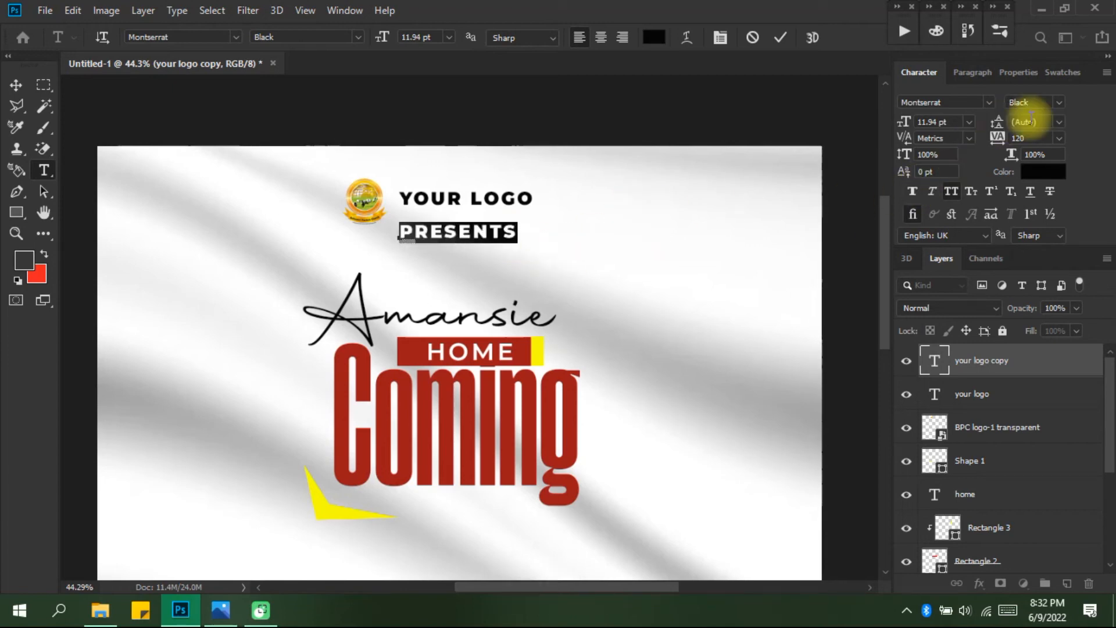
{"action": "left_click", "coordinate": [1062, 100]}
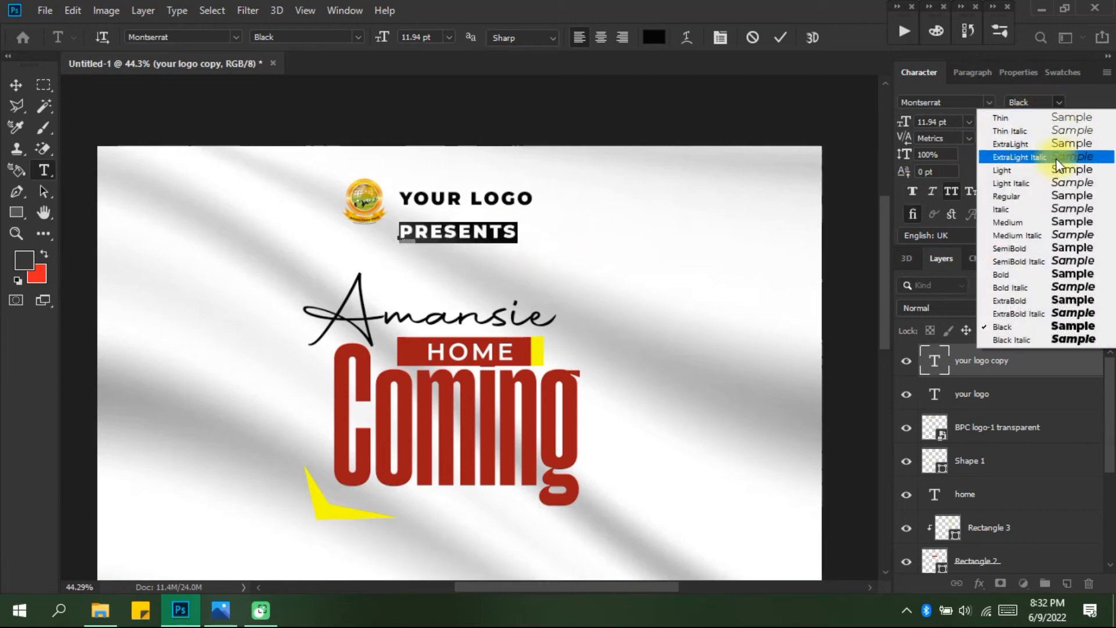
{"action": "left_click", "coordinate": [1045, 221]}
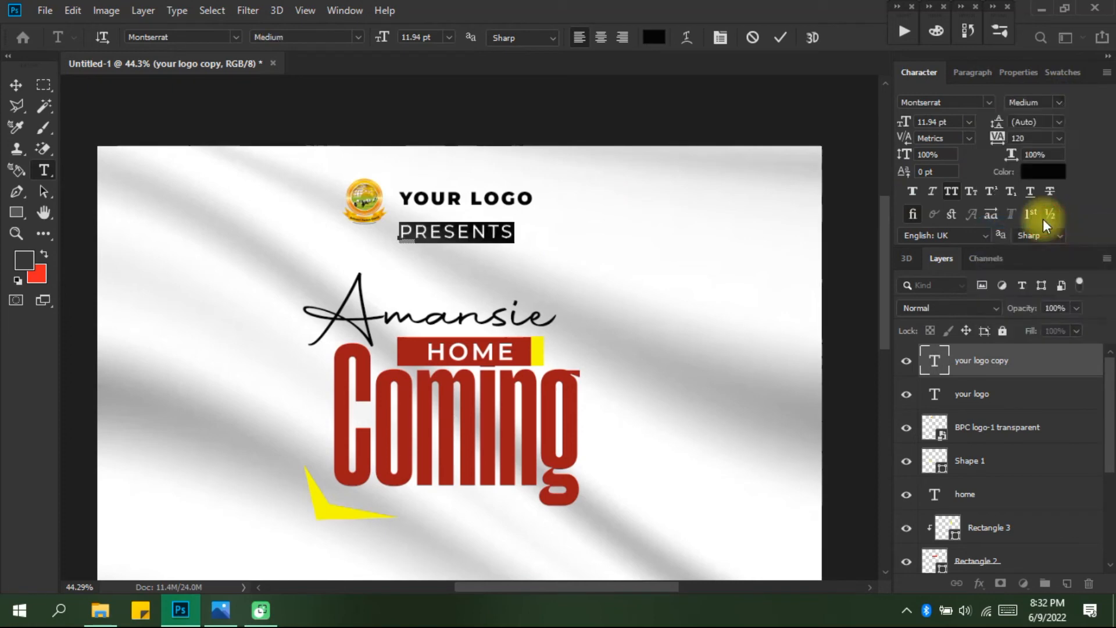
{"action": "left_click", "coordinate": [933, 192]}
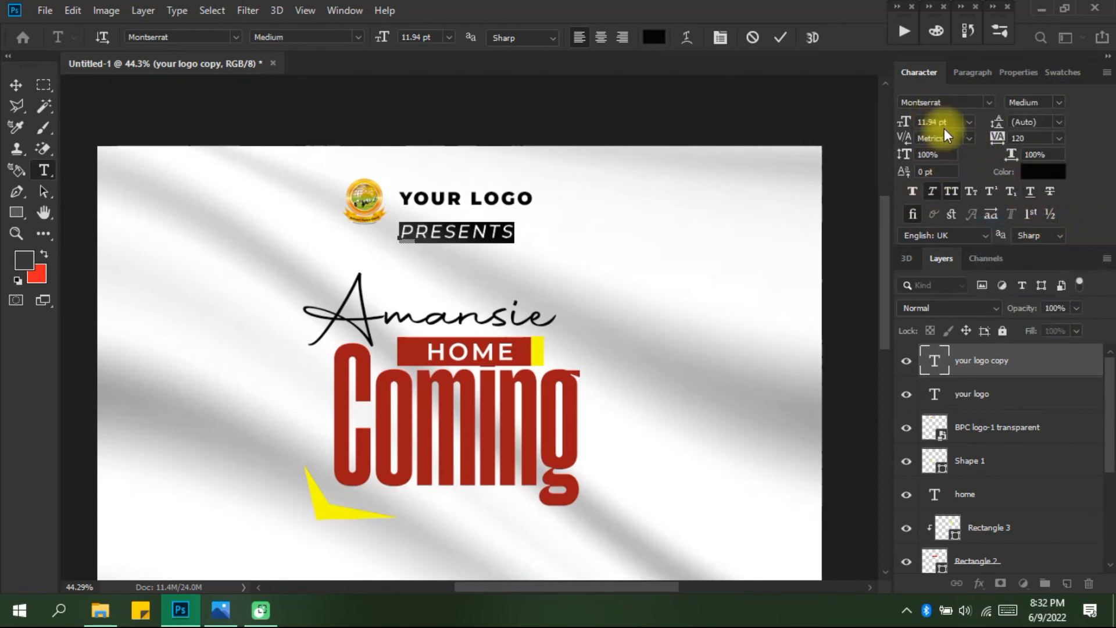
{"action": "scroll", "coordinate": [943, 131], "scroll_direction": "down", "scroll_amount": 6}
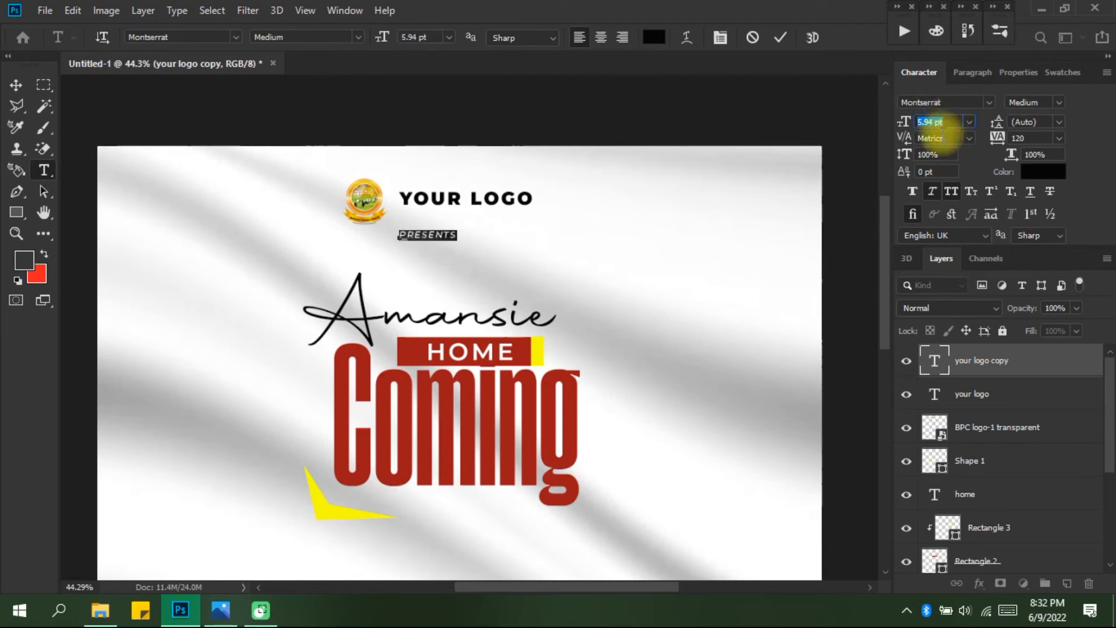
Move the "PRESENTS" text slightly down and inward below "YOUR LOGO" and commit the text edit
{"action": "left_click_drag", "start_coordinate": [521, 285], "coordinate": [521, 291]}
{"action": "left_click", "coordinate": [780, 37]}
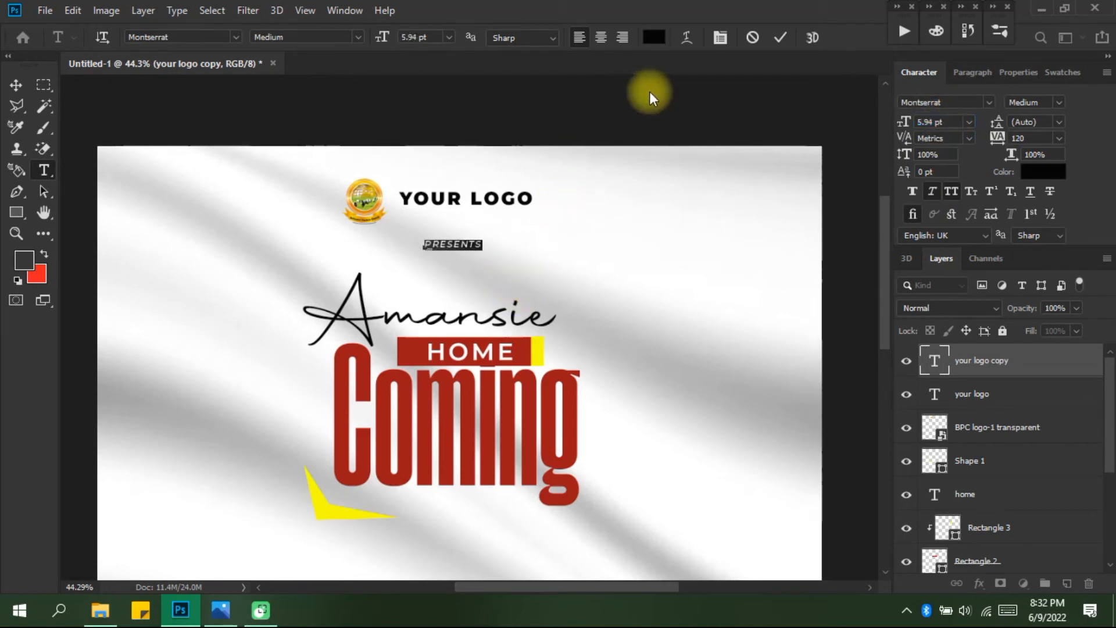
{"action": "key", "text": "v"}
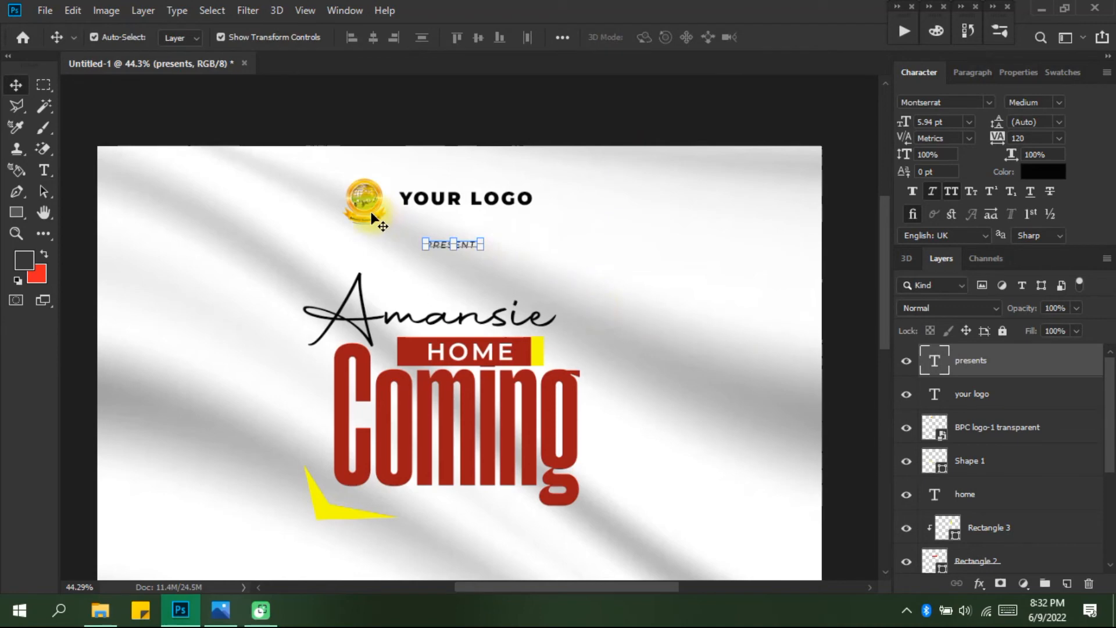
Center the "PRESENTS" text horizontally on the canvas using a full-canvas selection, and clear the selection
{"action": "key", "text": "ctrl+a"}
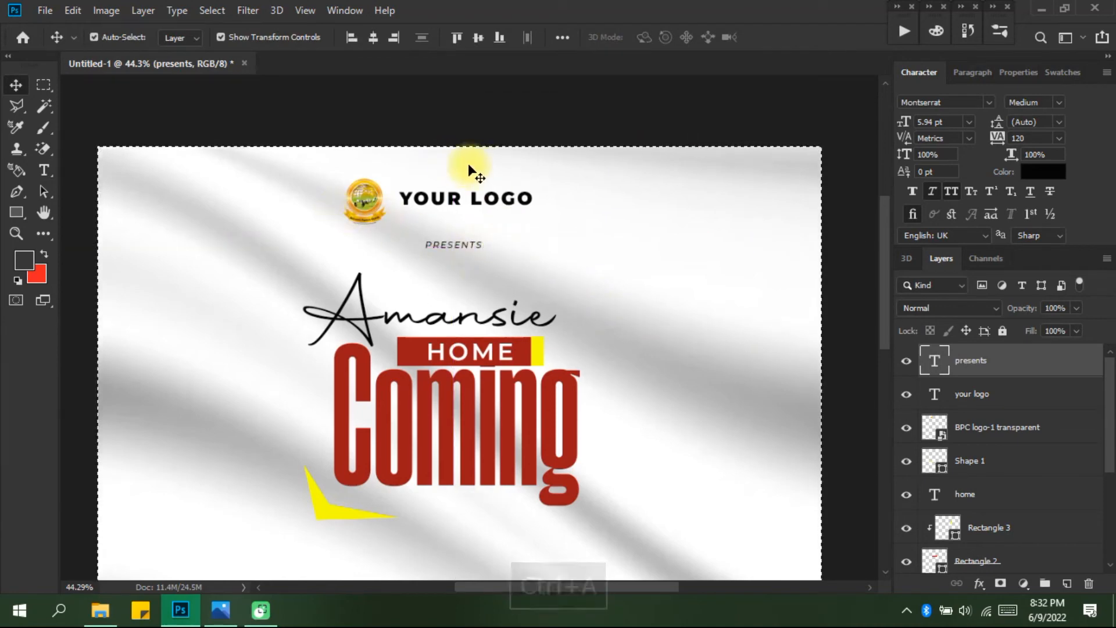
{"action": "key", "text": "ctrl+d"}
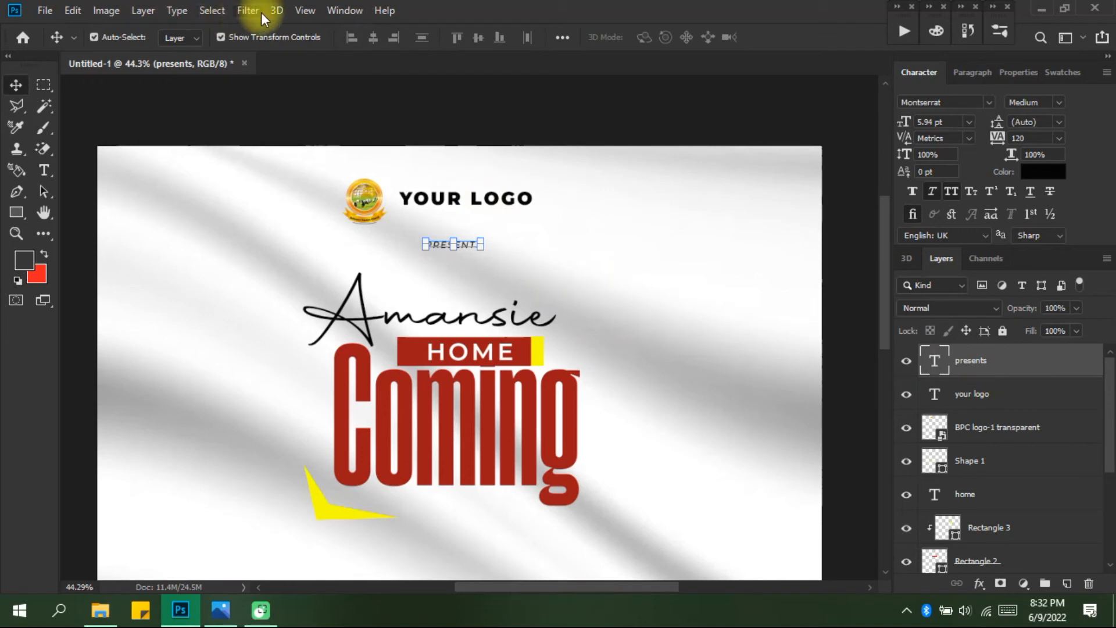
{"action": "left_click", "coordinate": [207, 11]}
{"action": "left_click", "coordinate": [227, 33]}
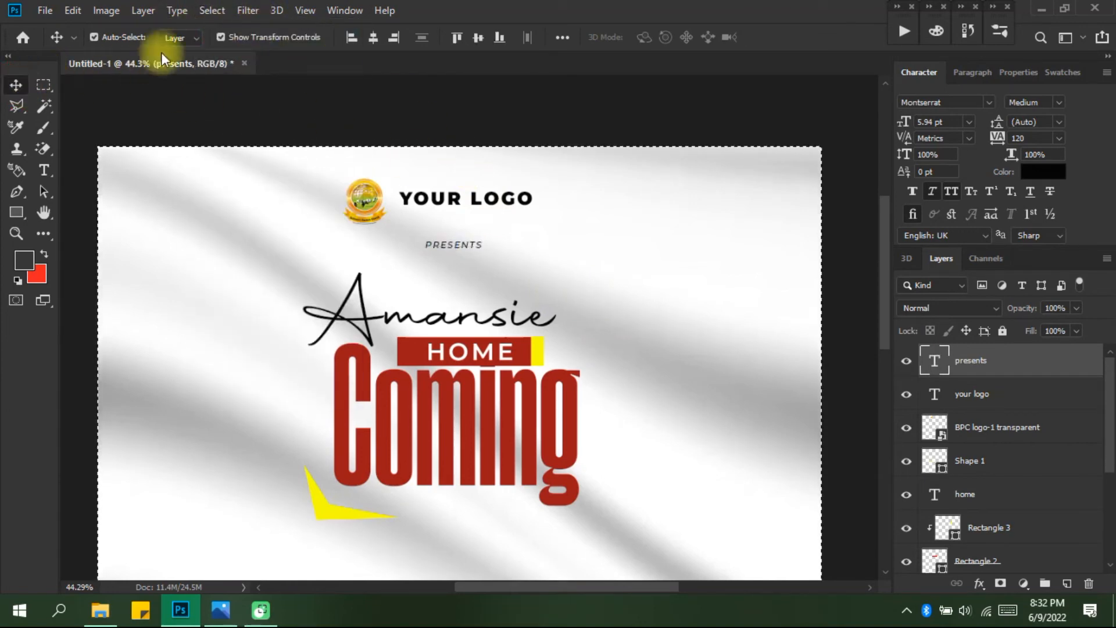
{"action": "left_click", "coordinate": [374, 36]}
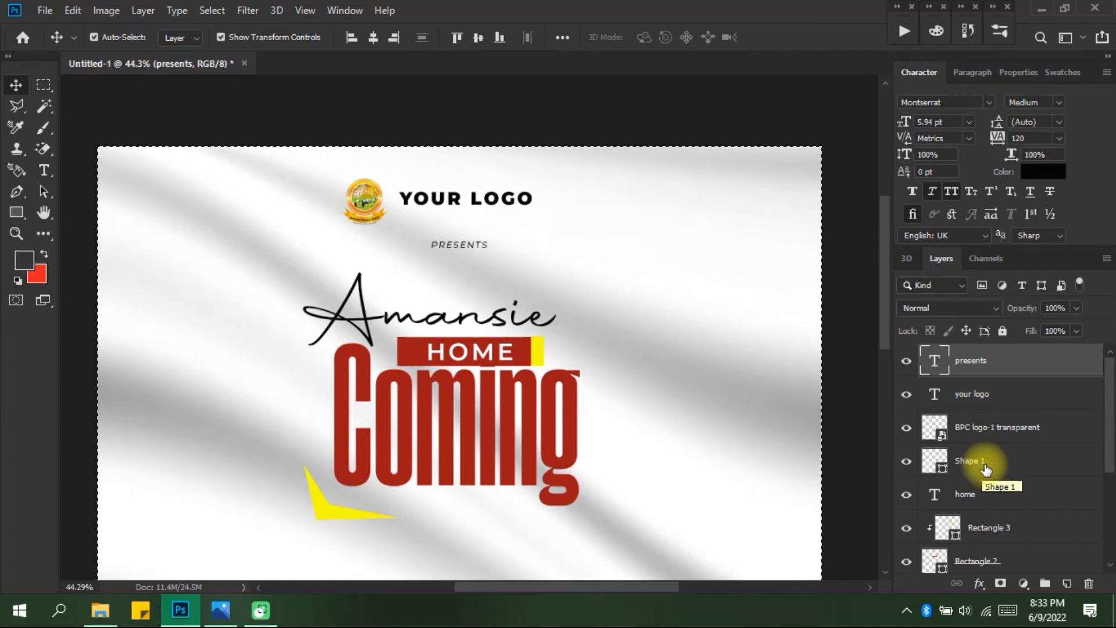
{"action": "scroll", "coordinate": [982, 465], "scroll_direction": "down", "scroll_amount": 2}
{"action": "left_click", "coordinate": [212, 10]}
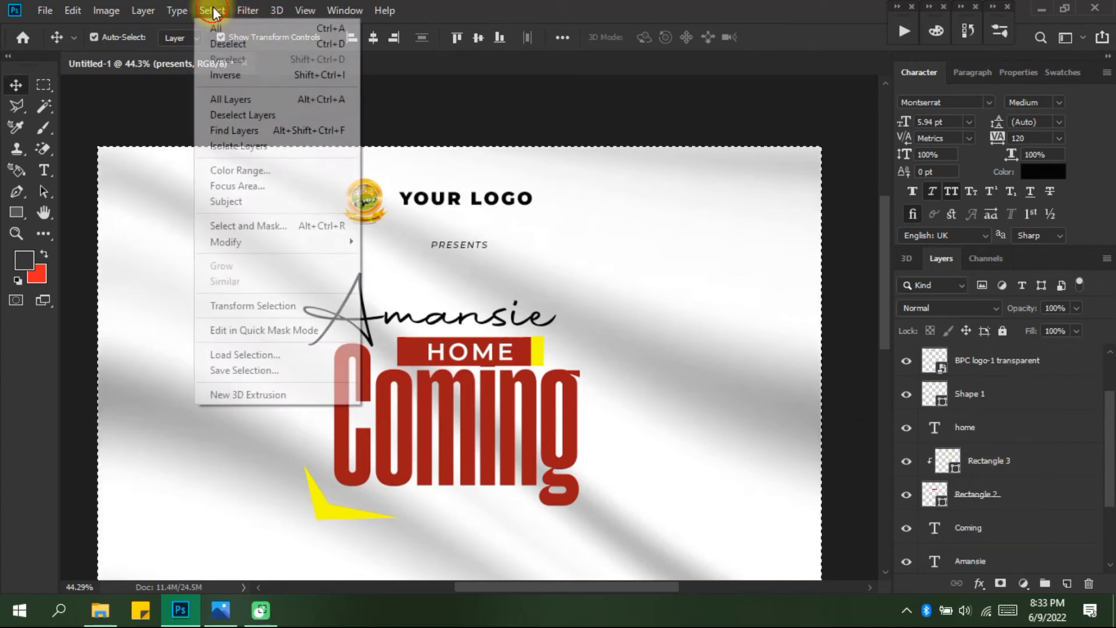
{"action": "left_click", "coordinate": [228, 44]}
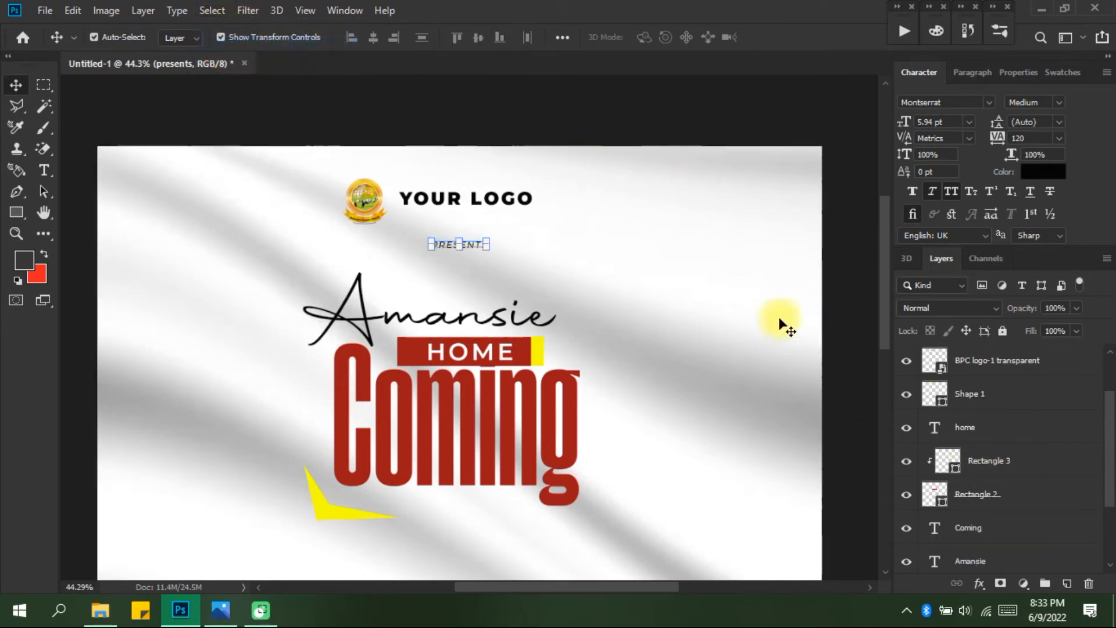
Group the title layers Amansie, Coming, Rectangle 2, Rectangle 3, home and Shape 1
{"action": "scroll", "coordinate": [778, 319], "scroll_direction": "down", "scroll_amount": 3}
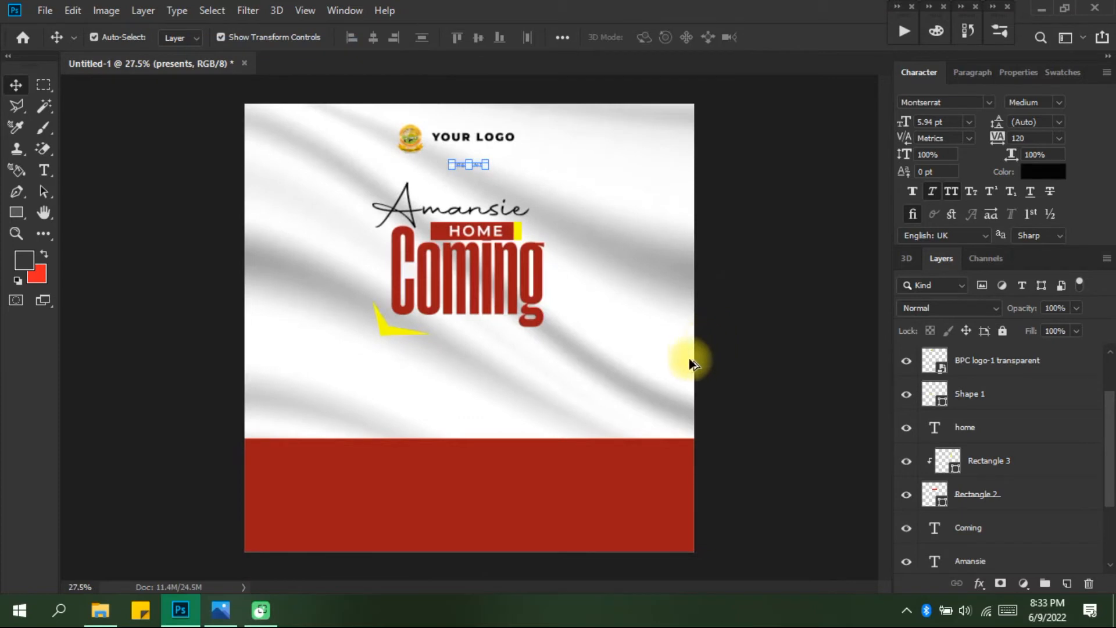
{"action": "scroll", "coordinate": [965, 550], "scroll_direction": "down", "scroll_amount": 2}
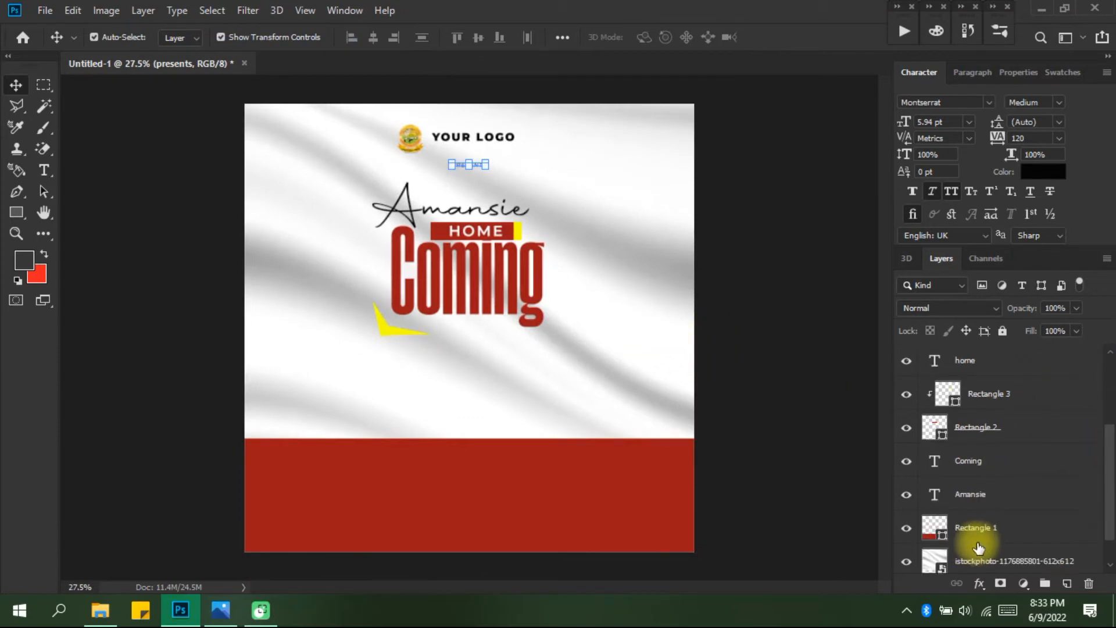
{"action": "left_click", "coordinate": [1006, 497]}
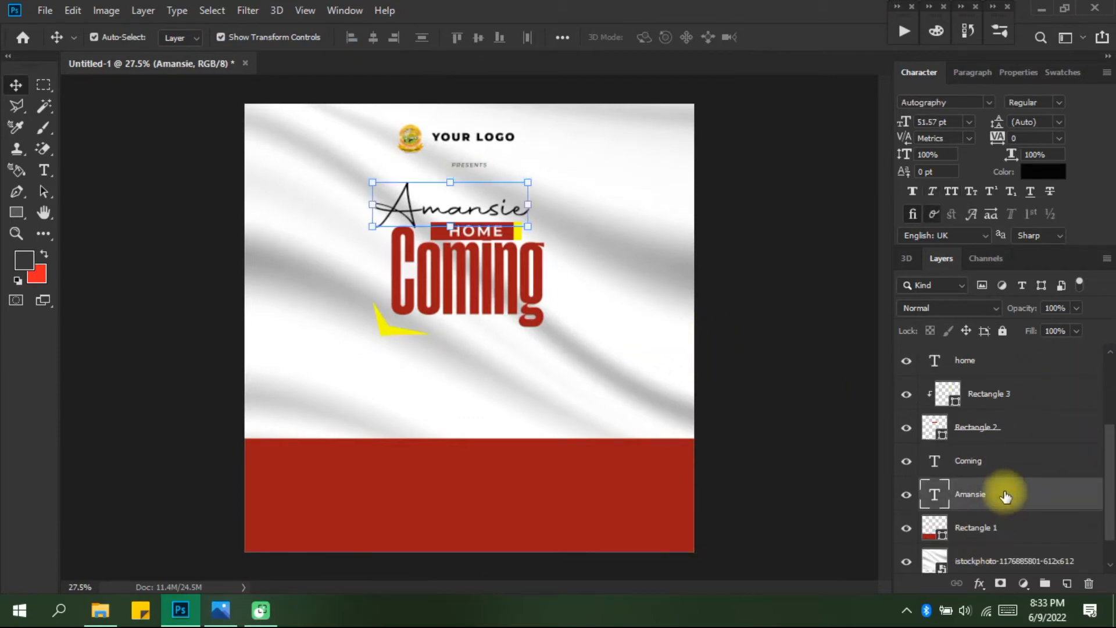
{"action": "left_click", "coordinate": [983, 461], "text": "ctrl"}
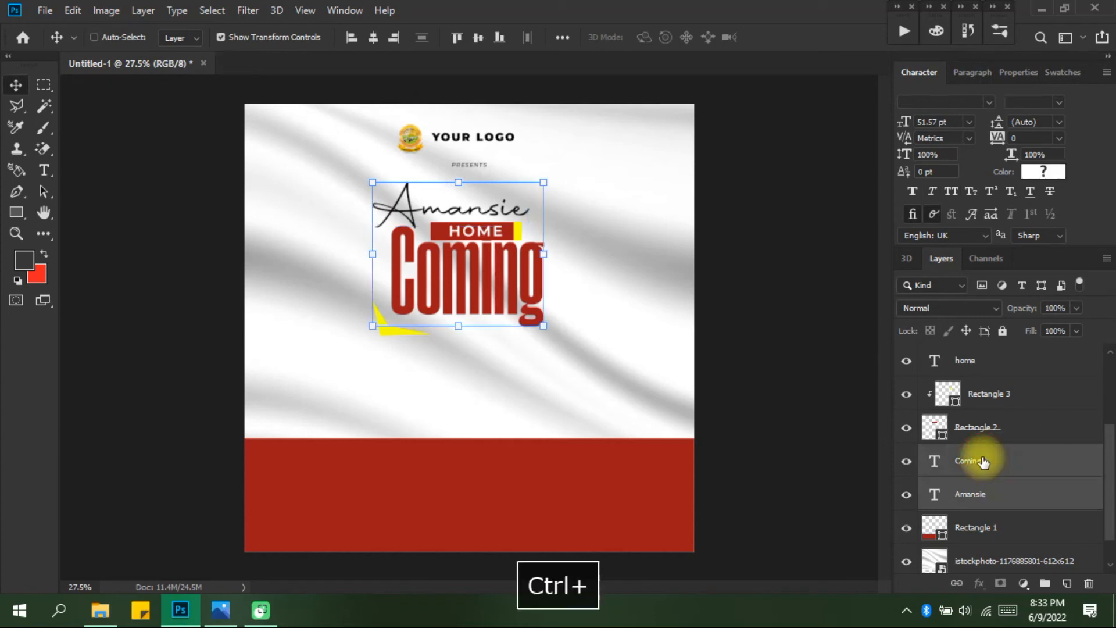
{"action": "scroll", "coordinate": [1003, 486], "scroll_direction": "up", "scroll_amount": 1}
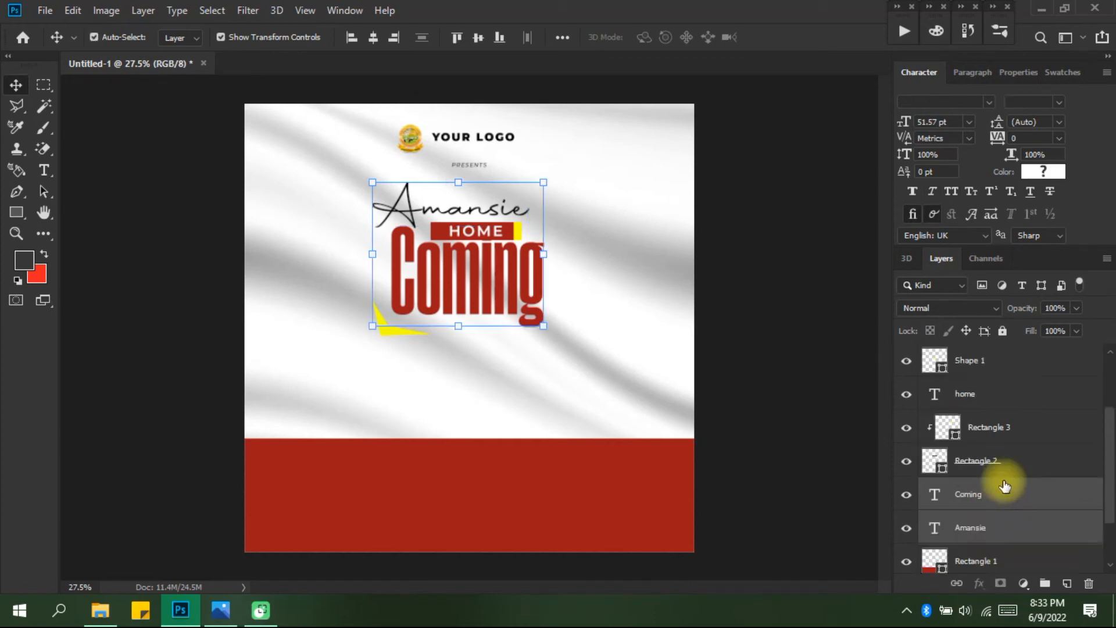
{"action": "left_click", "coordinate": [1006, 457], "text": "ctrl"}
{"action": "left_click", "coordinate": [1006, 440], "text": "ctrl"}
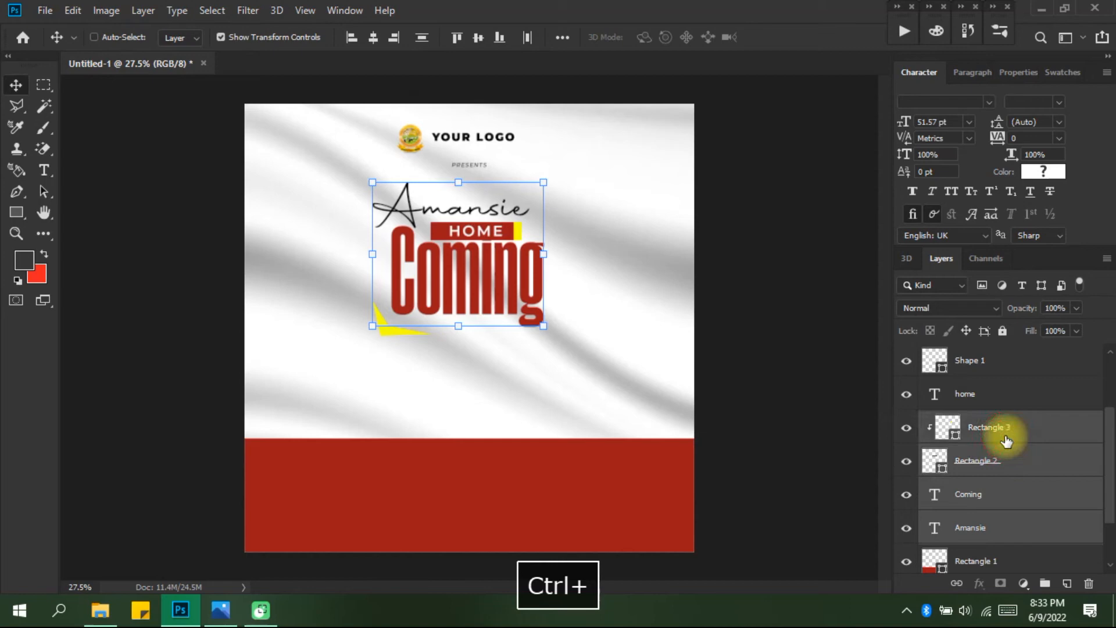
{"action": "left_click", "coordinate": [987, 397], "text": "ctrl"}
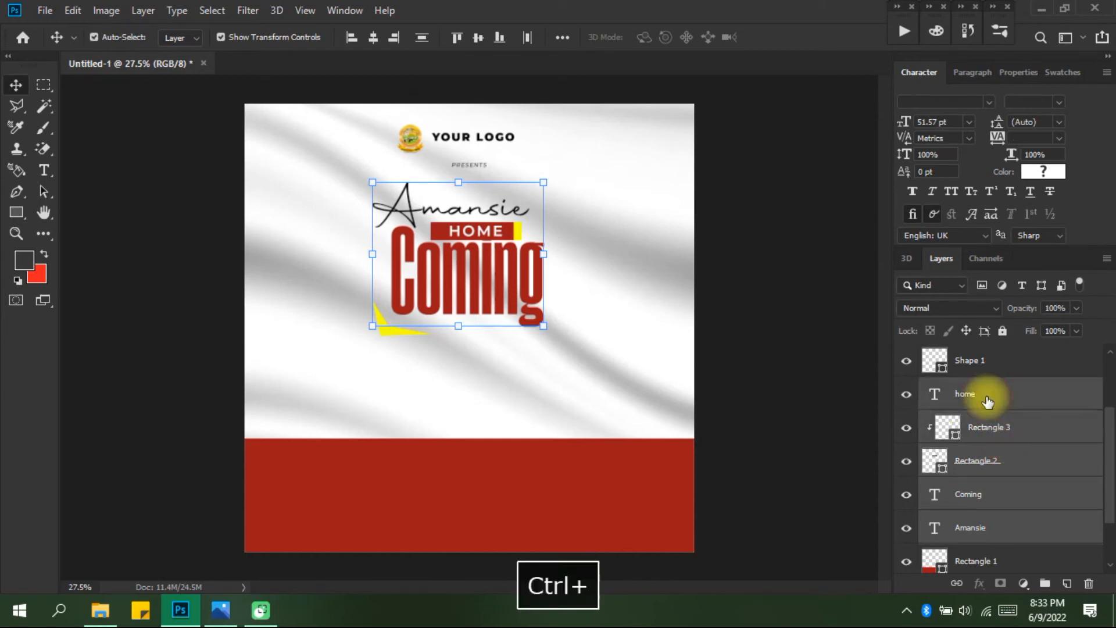
{"action": "scroll", "coordinate": [988, 400], "scroll_direction": "up", "scroll_amount": 2}
{"action": "left_click", "coordinate": [981, 431], "text": "ctrl"}
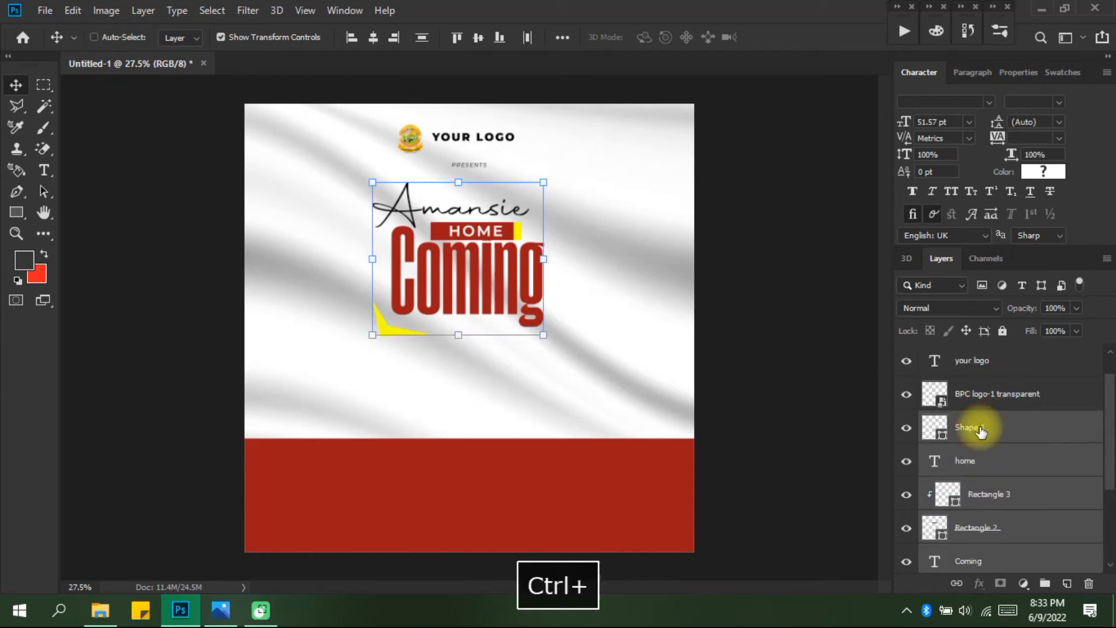
{"action": "left_click", "coordinate": [144, 12]}
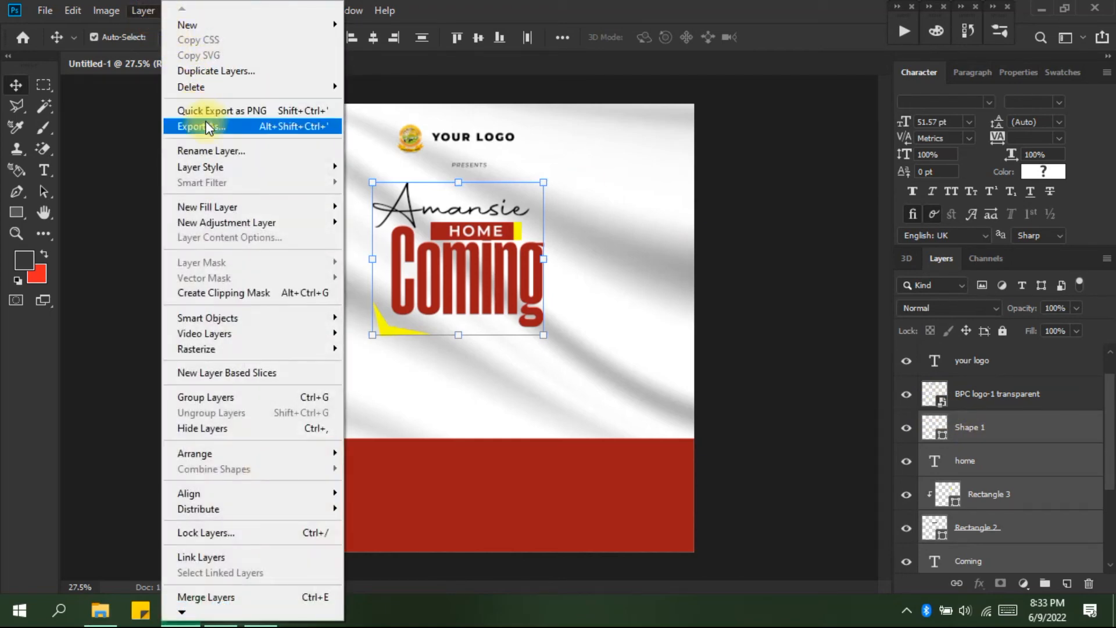
{"action": "left_click", "coordinate": [279, 401]}
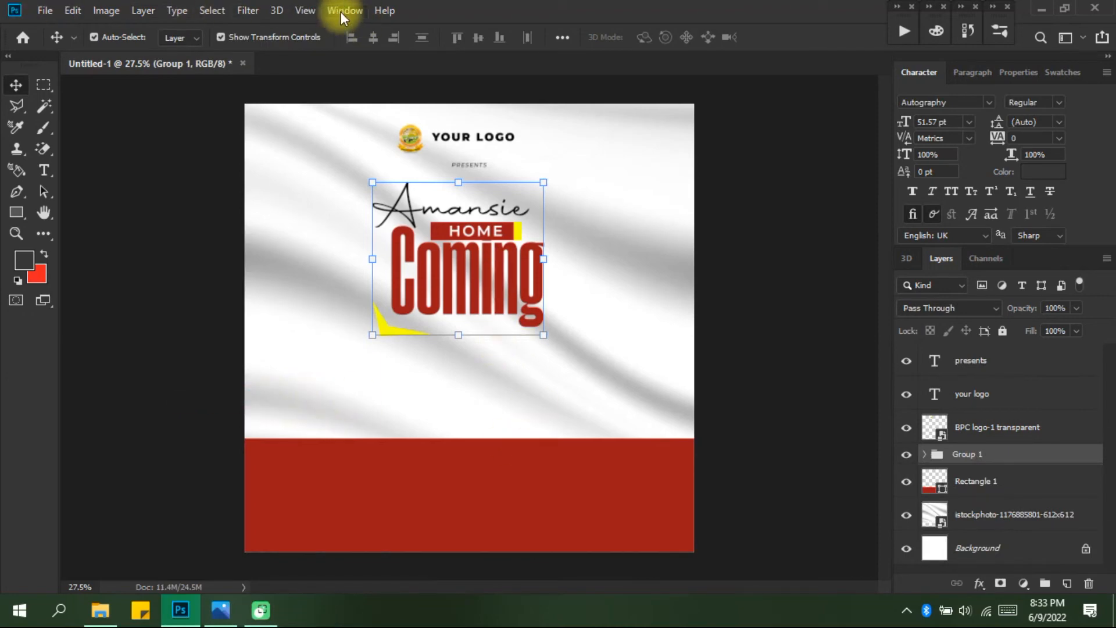
Center the title group horizontally on the canvas using a full-canvas selection, and clear the selection
{"action": "left_click", "coordinate": [214, 11]}
{"action": "left_click", "coordinate": [245, 12]}
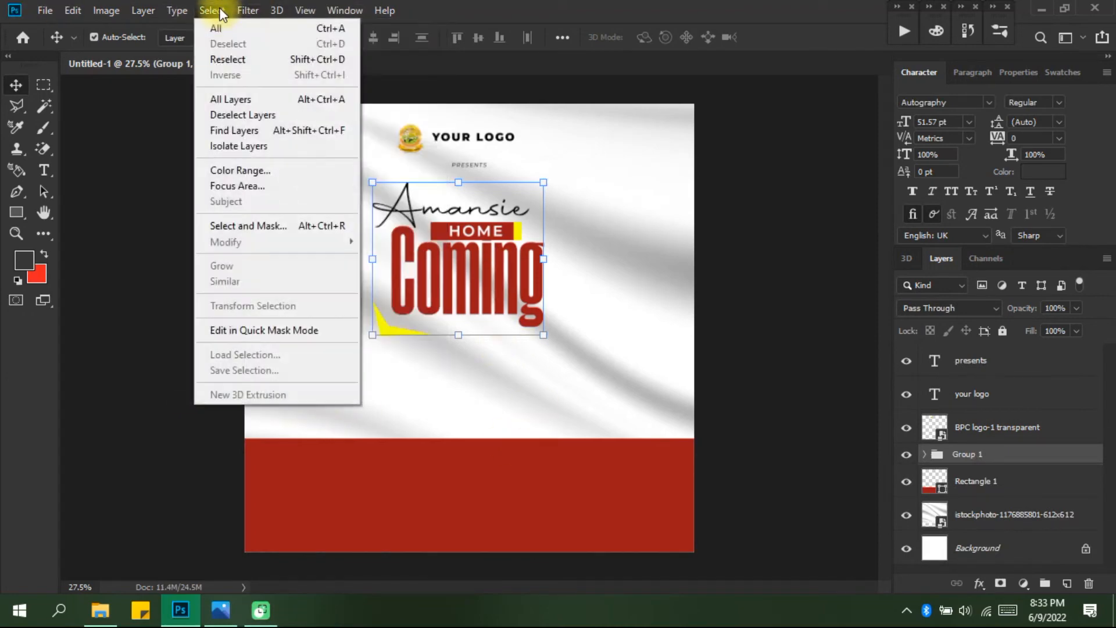
{"action": "left_click", "coordinate": [218, 21]}
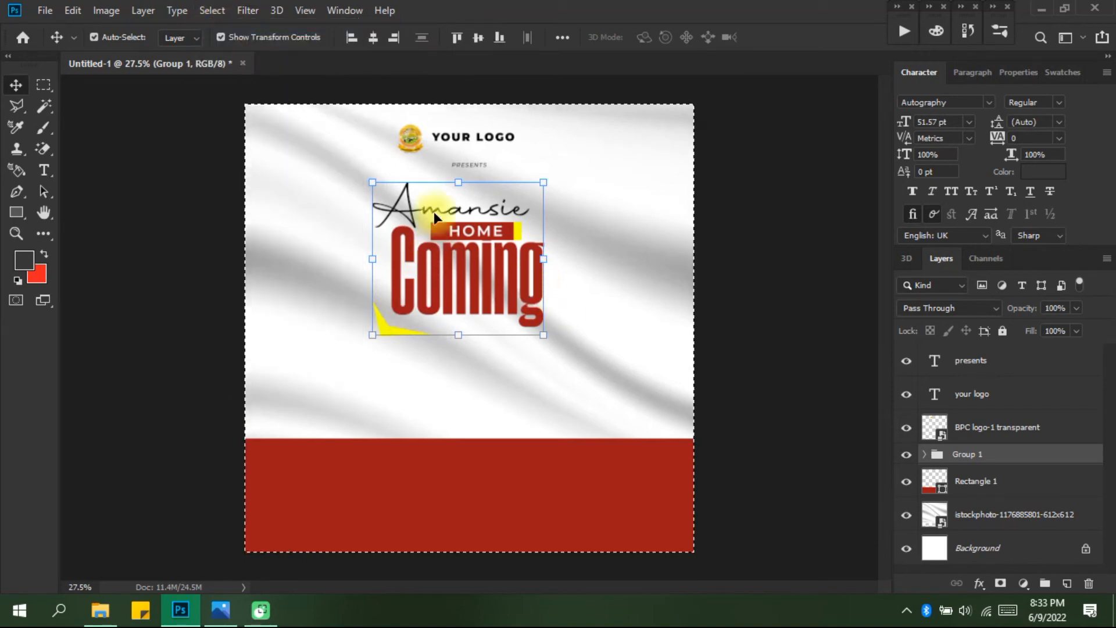
{"action": "left_click", "coordinate": [374, 39]}
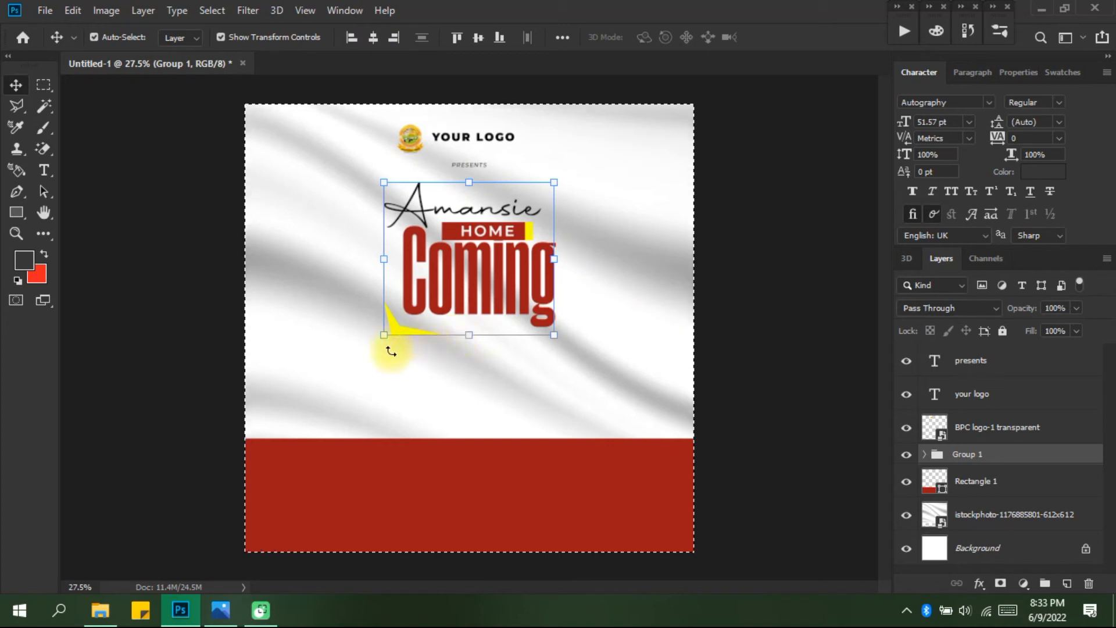
{"action": "left_click", "coordinate": [226, 8]}
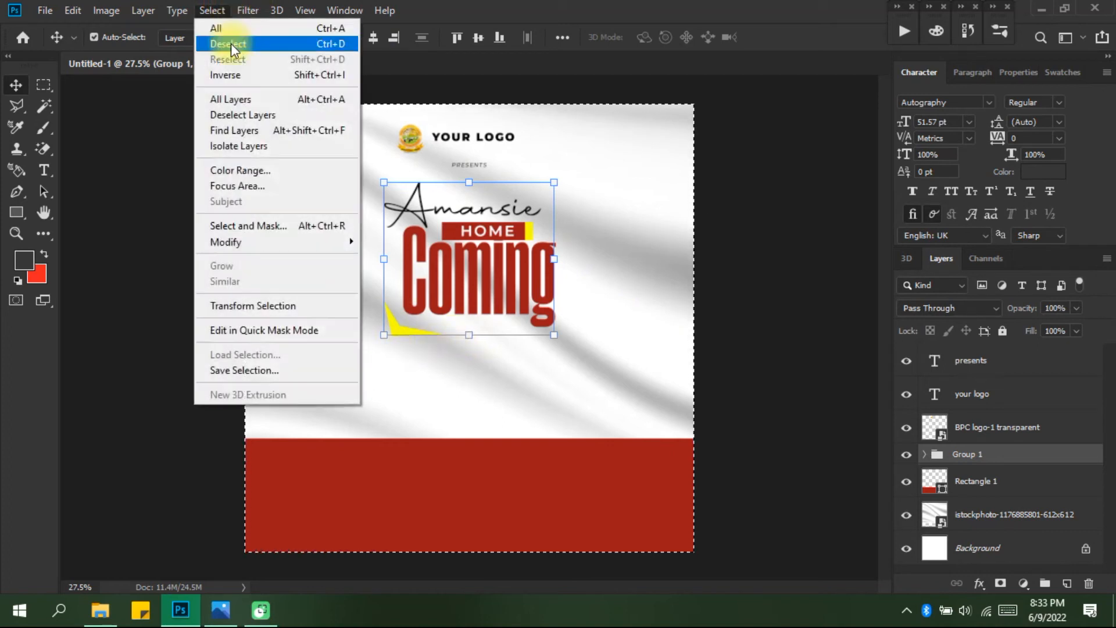
{"action": "left_click", "coordinate": [232, 43]}
Scale the title group up to about 122%, reposition it below "PRESENTS", commit the transform and deselect the group
{"action": "left_click_drag", "start_coordinate": [382, 341], "coordinate": [339, 368]}
{"action": "left_click_drag", "start_coordinate": [427, 308], "coordinate": [437, 317]}
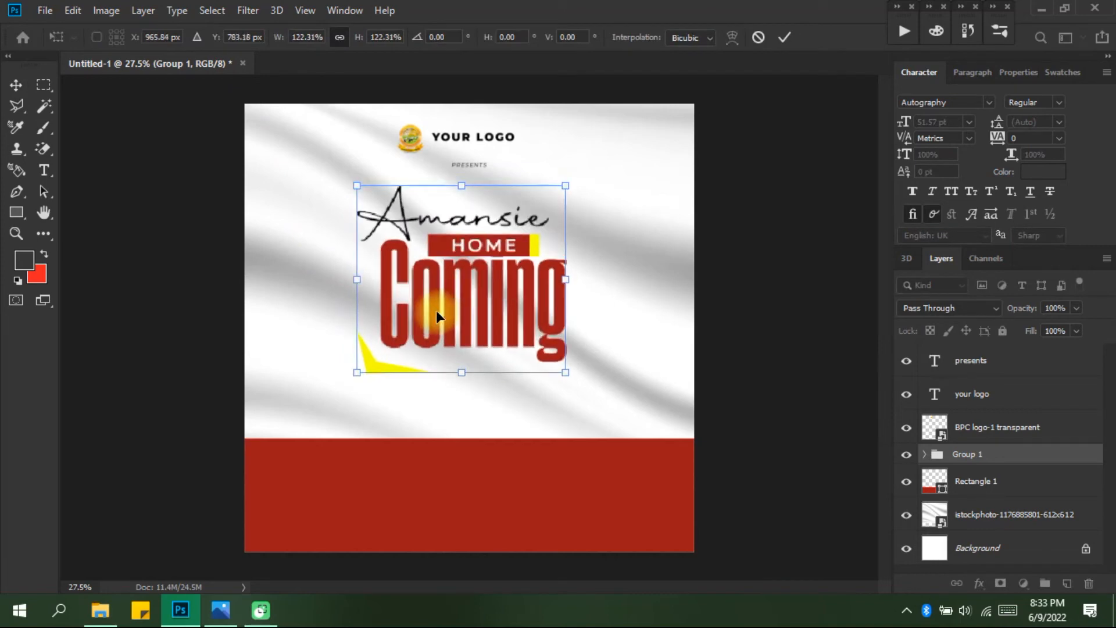
{"action": "left_click", "coordinate": [759, 257]}
{"action": "left_click", "coordinate": [730, 337]}
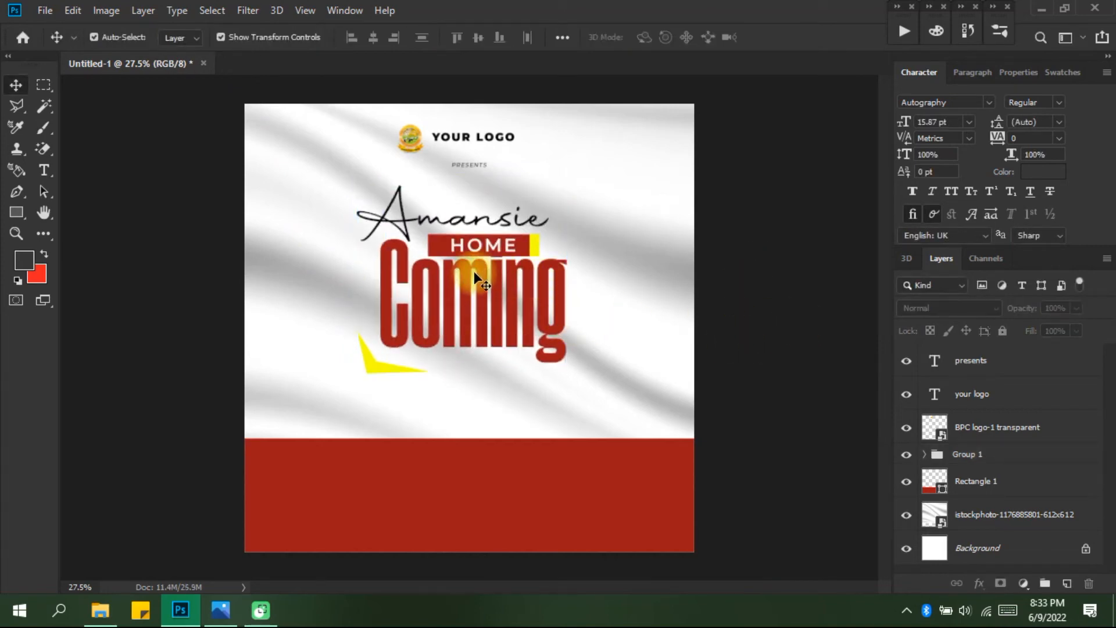
Try moving the "Coming" text slightly up, undo the move, set Auto-Select to Group and deselect the layer
{"action": "left_click_drag", "start_coordinate": [474, 311], "coordinate": [476, 304]}
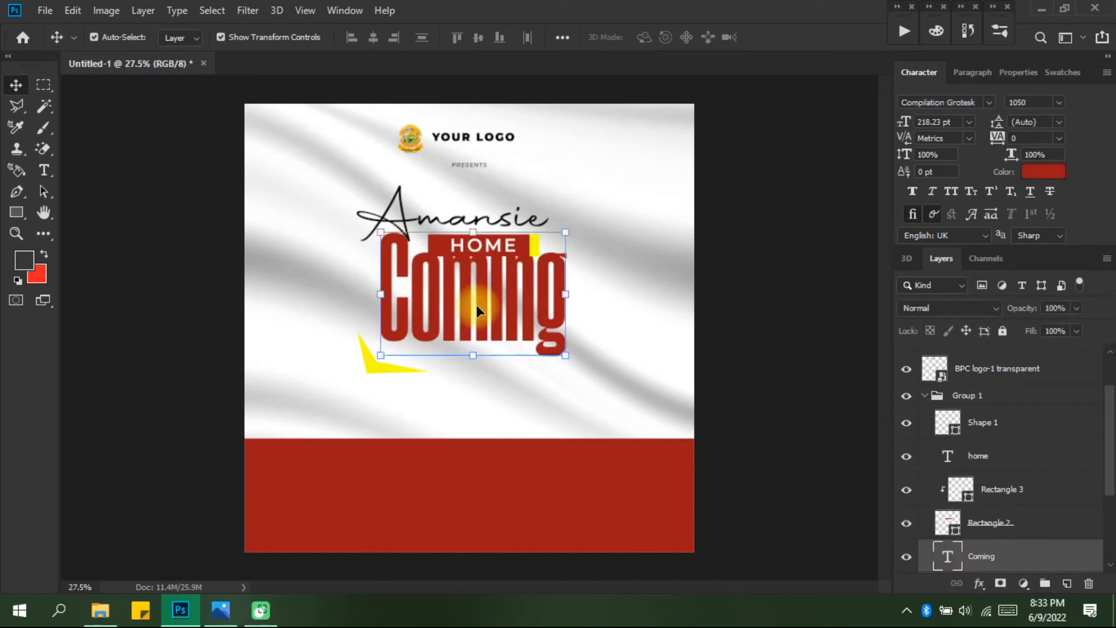
{"action": "key", "text": "ctrl+z"}
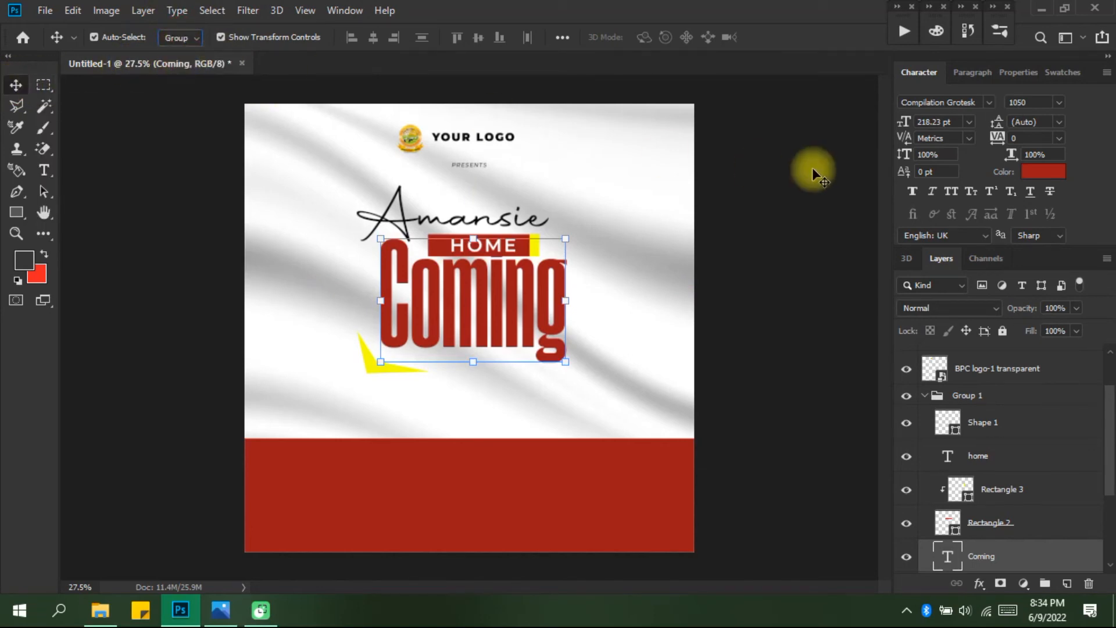
{"action": "left_click", "coordinate": [817, 196]}
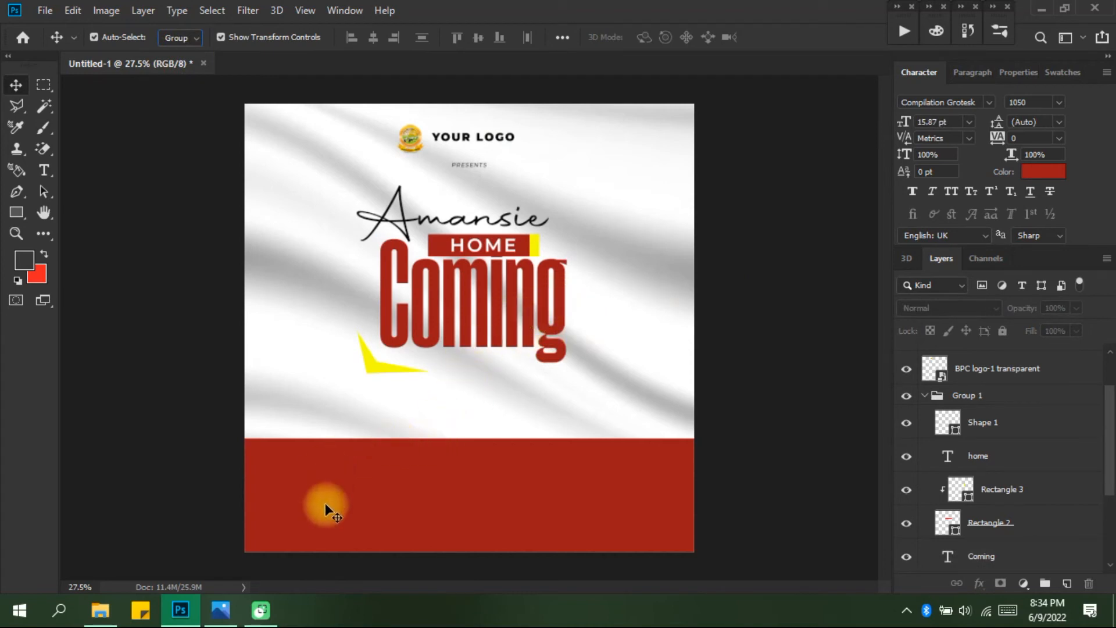
Add a text layer reading "date" in the white area between the yellow corner accent and the red band
{"action": "left_click", "coordinate": [43, 170]}
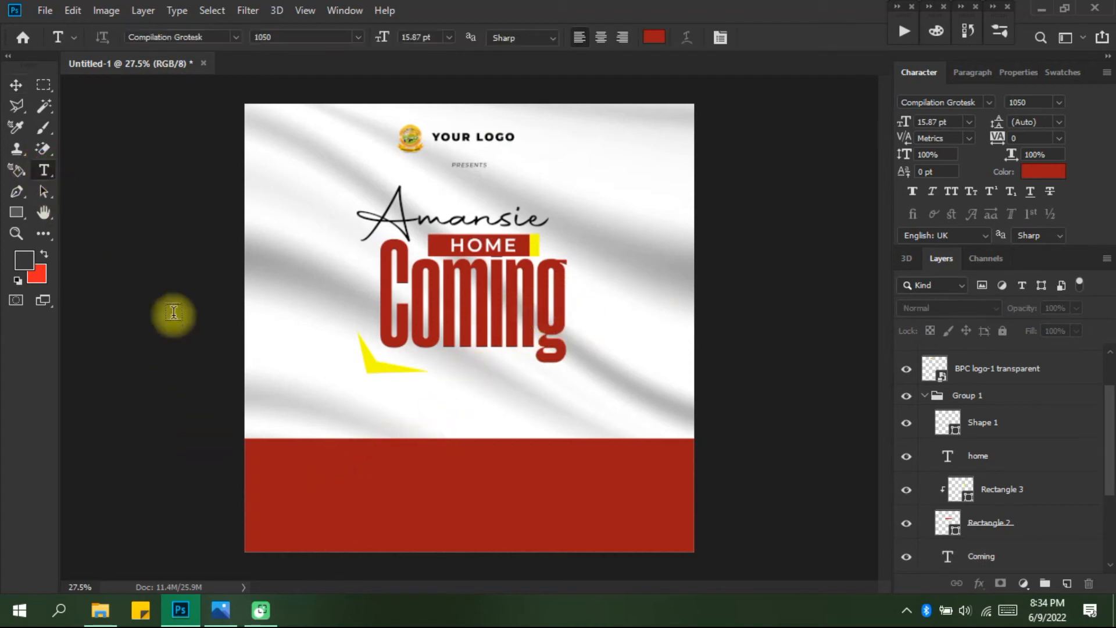
{"action": "left_click", "coordinate": [367, 414]}
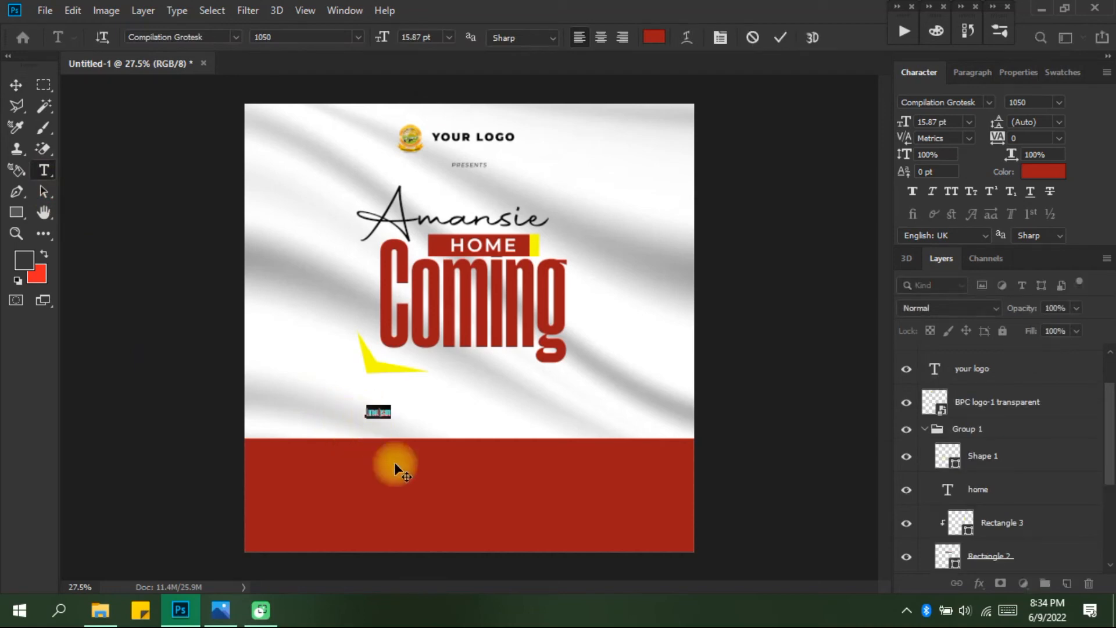
{"action": "type", "text": "date"}
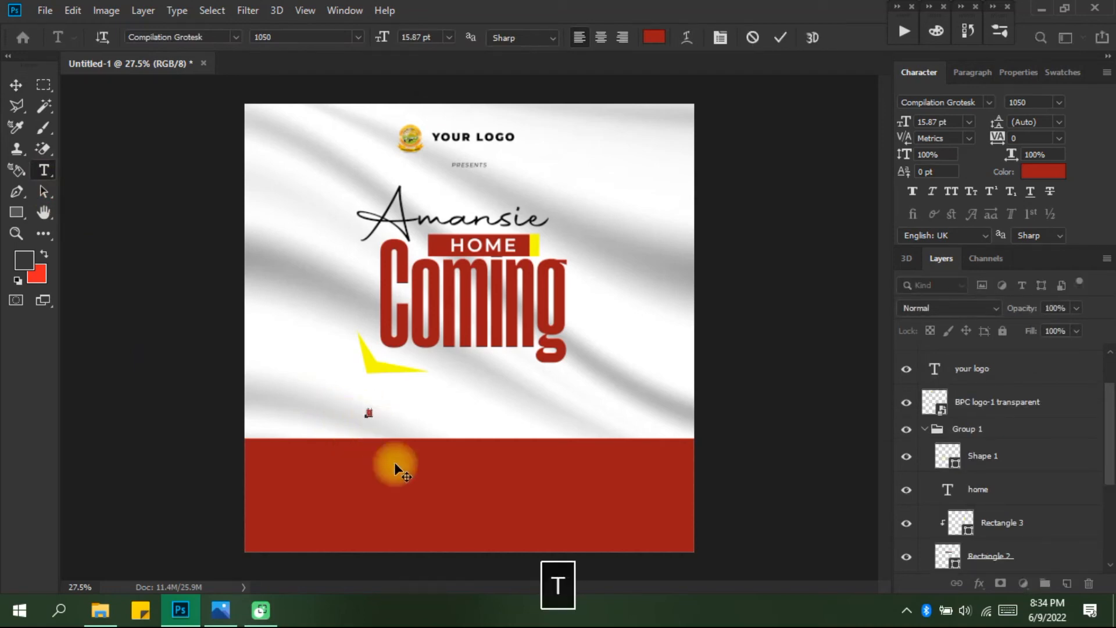
Format the "date" text in Montserrat ExtraBold with all caps
{"action": "key", "text": "ctrl+a"}
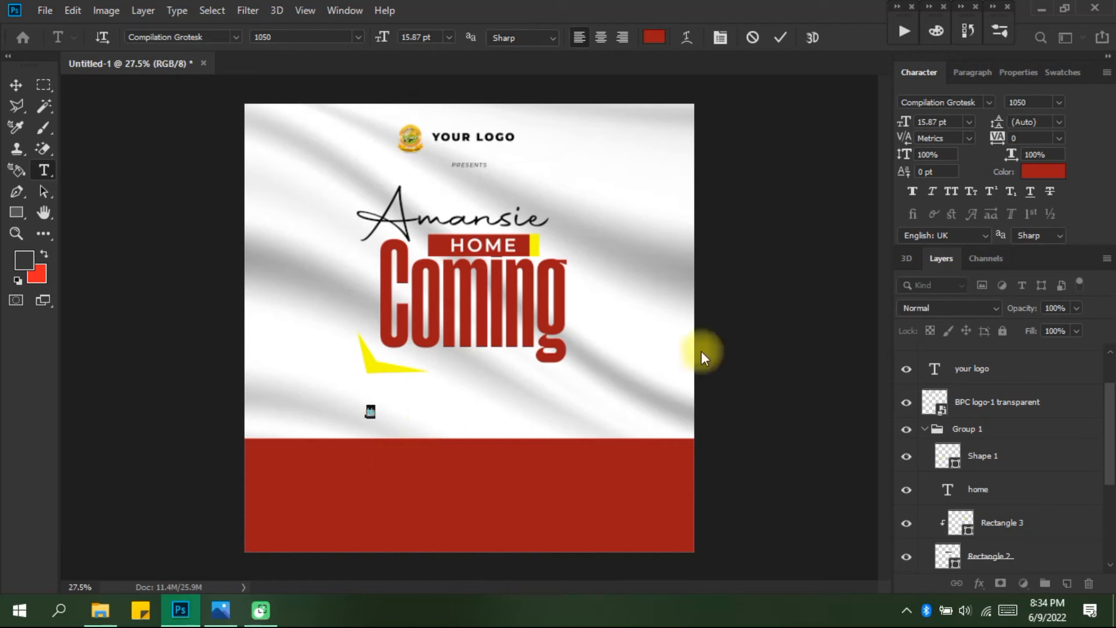
{"action": "left_click", "coordinate": [961, 103]}
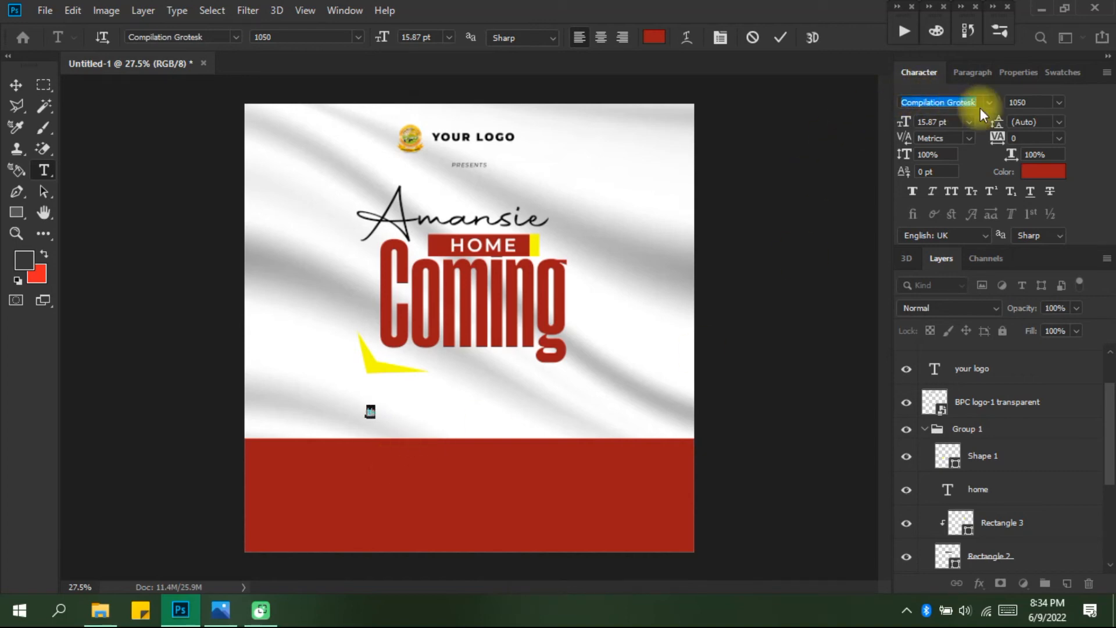
{"action": "type", "text": "montse"}
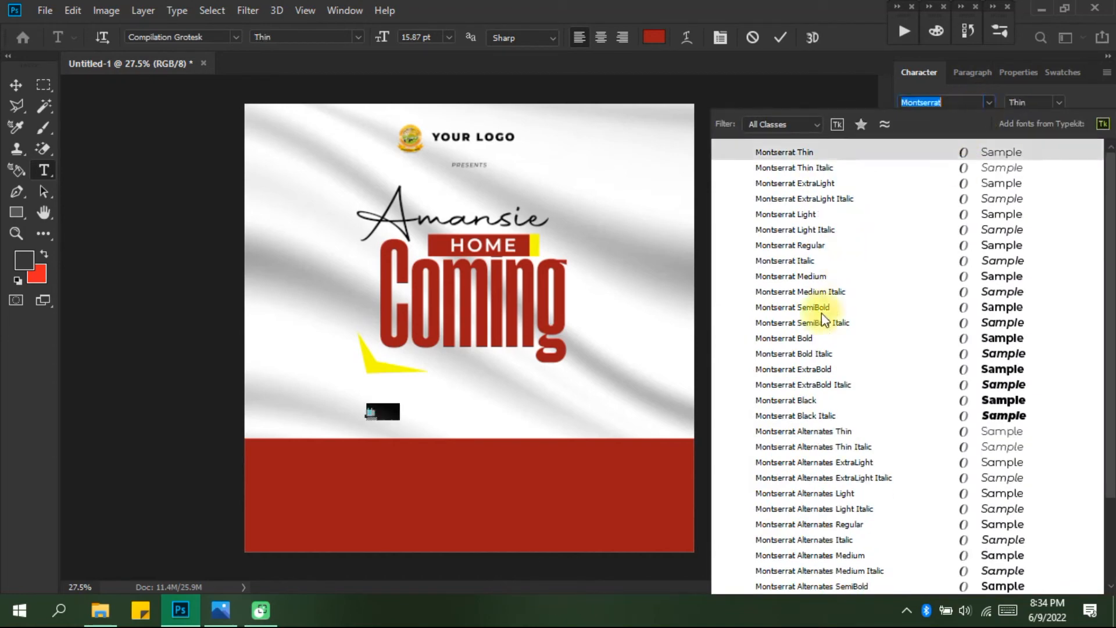
{"action": "left_click", "coordinate": [806, 369]}
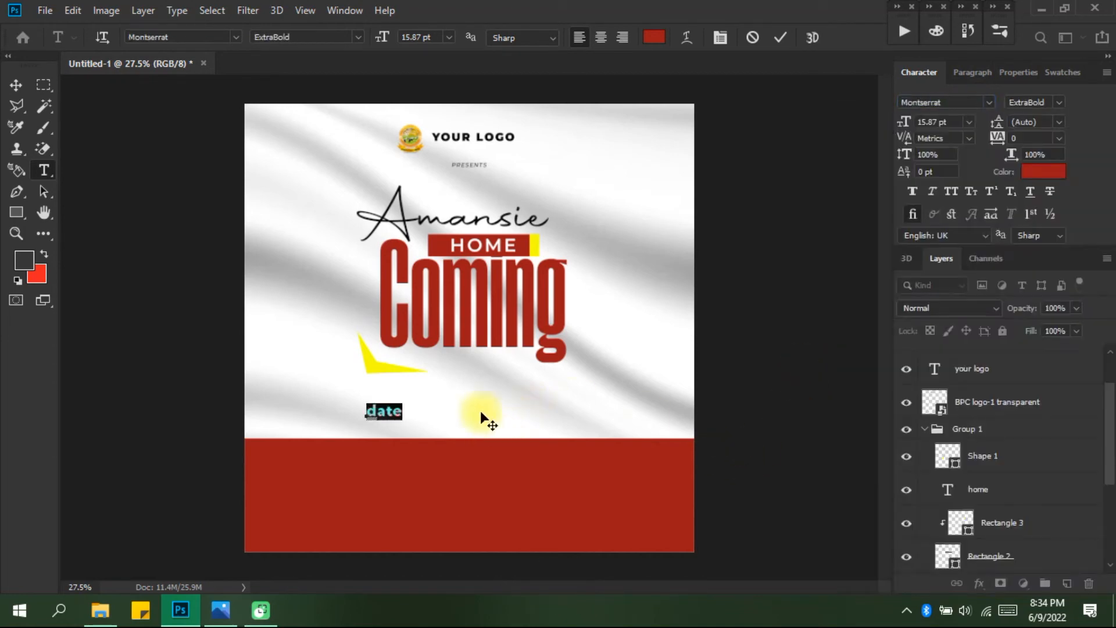
{"action": "left_click", "coordinate": [953, 192]}
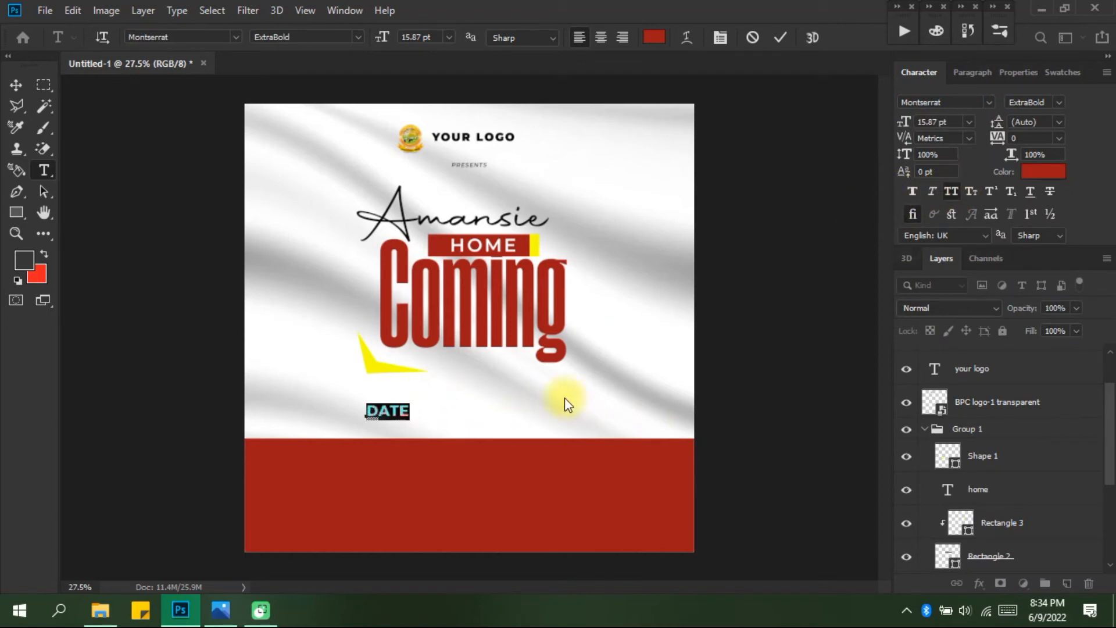
Set the "DATE" text size to 9.87 pt, move it up just below the yellow accent and commit it
{"action": "left_click", "coordinate": [942, 123]}
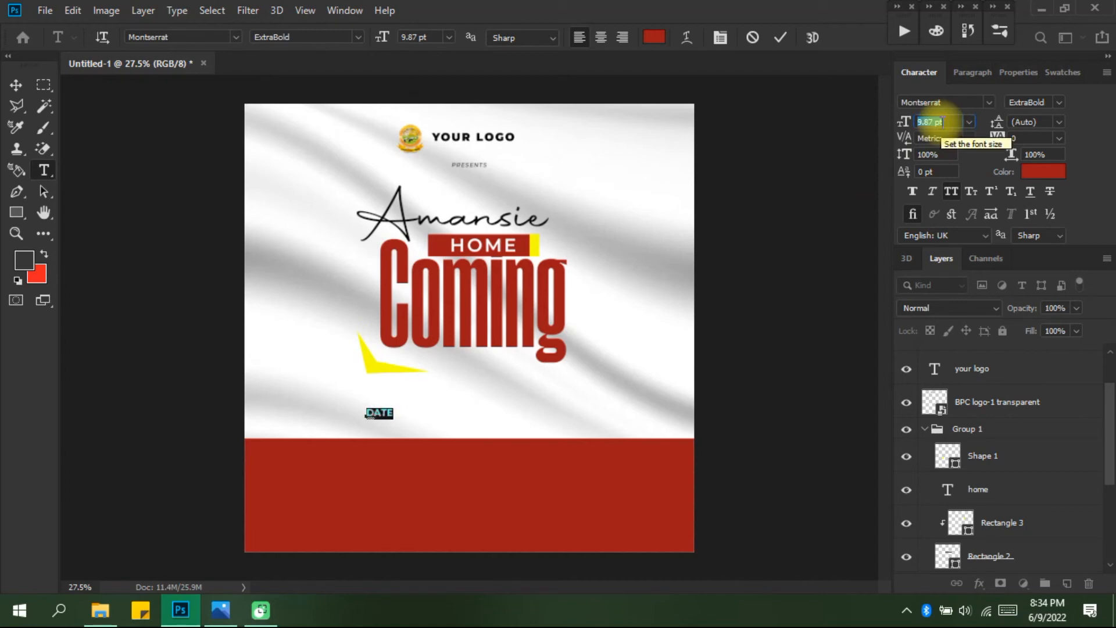
{"action": "left_click_drag", "start_coordinate": [435, 441], "coordinate": [421, 420]}
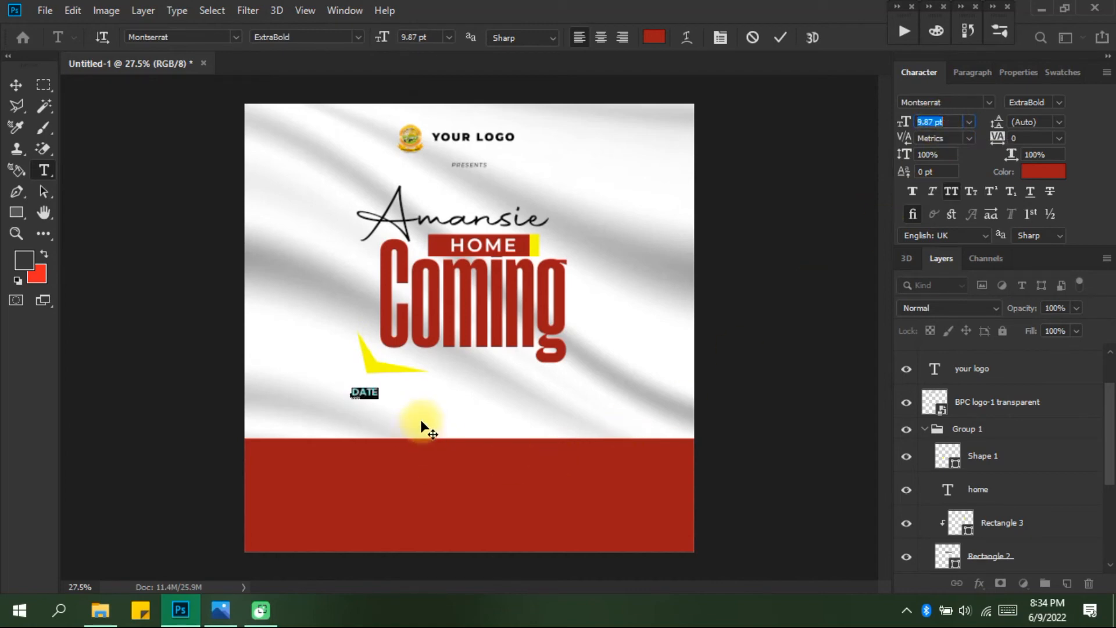
{"action": "left_click", "coordinate": [806, 270]}
Draw a thin dark grey horizontal bar about 904 × 7 px starting at "DATE", keeping its fill colour
{"action": "scroll", "coordinate": [407, 378], "scroll_direction": "up", "scroll_amount": 3}
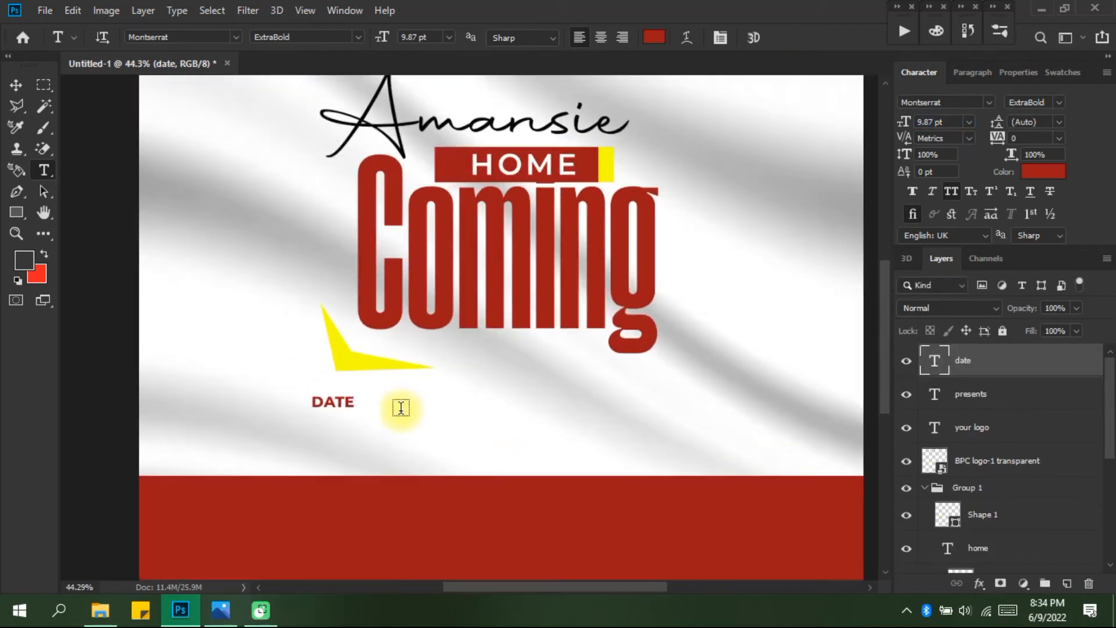
{"action": "scroll", "coordinate": [308, 331], "scroll_direction": "up", "scroll_amount": 1}
{"action": "left_click", "coordinate": [19, 214]}
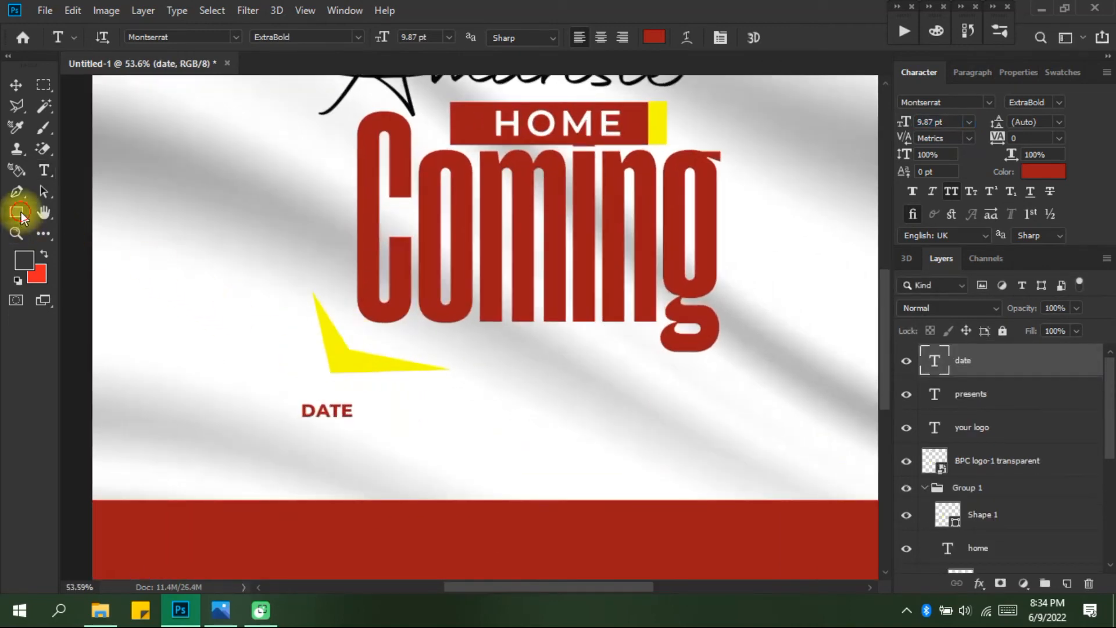
{"action": "left_click_drag", "start_coordinate": [339, 420], "coordinate": [735, 424]}
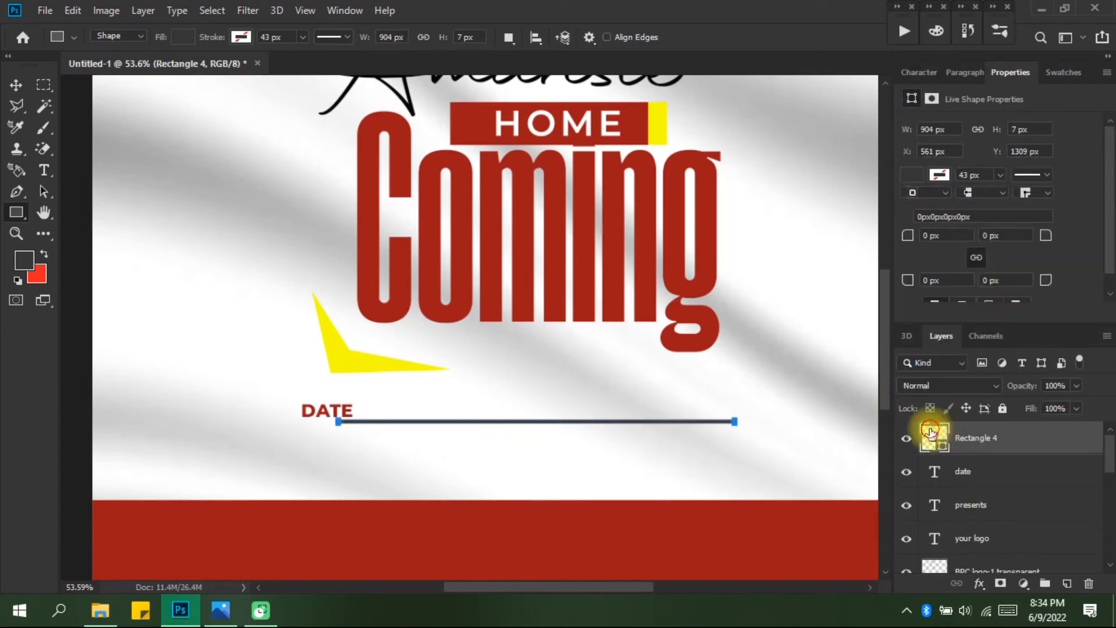
{"action": "double_click", "coordinate": [931, 433]}
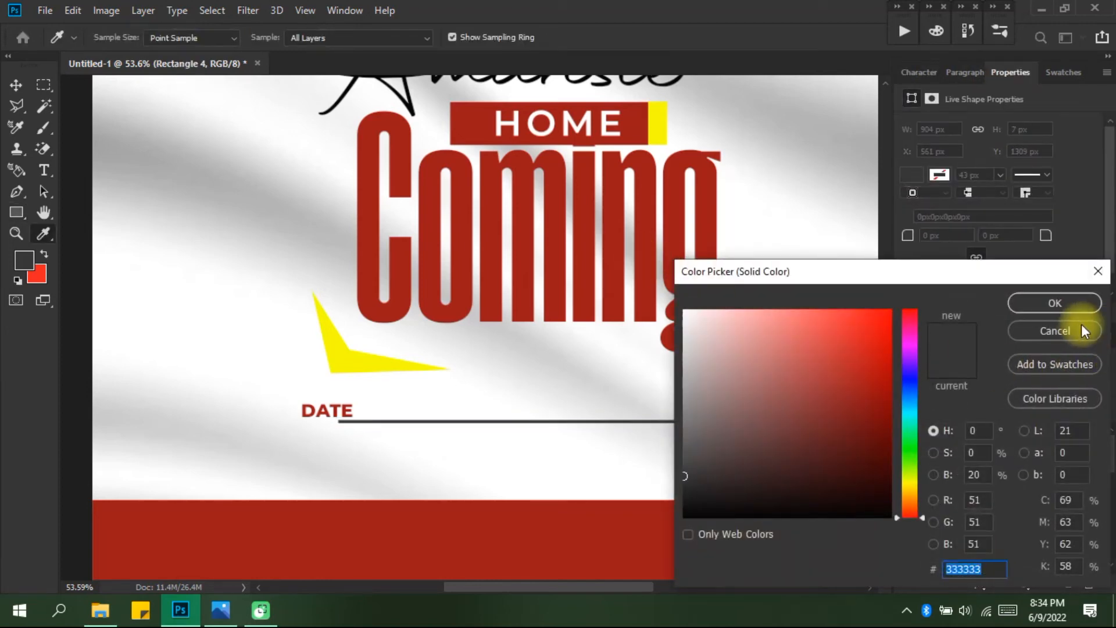
{"action": "left_click", "coordinate": [1058, 330]}
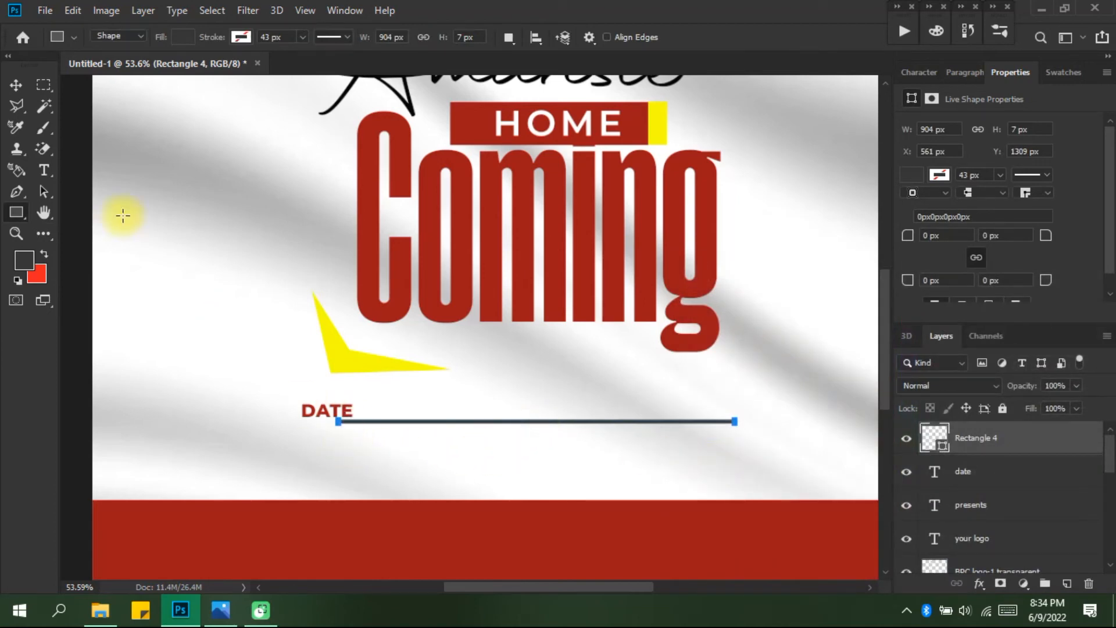
Duplicate the "DATE" text layer under the name "date copy"
{"action": "left_click", "coordinate": [15, 87]}
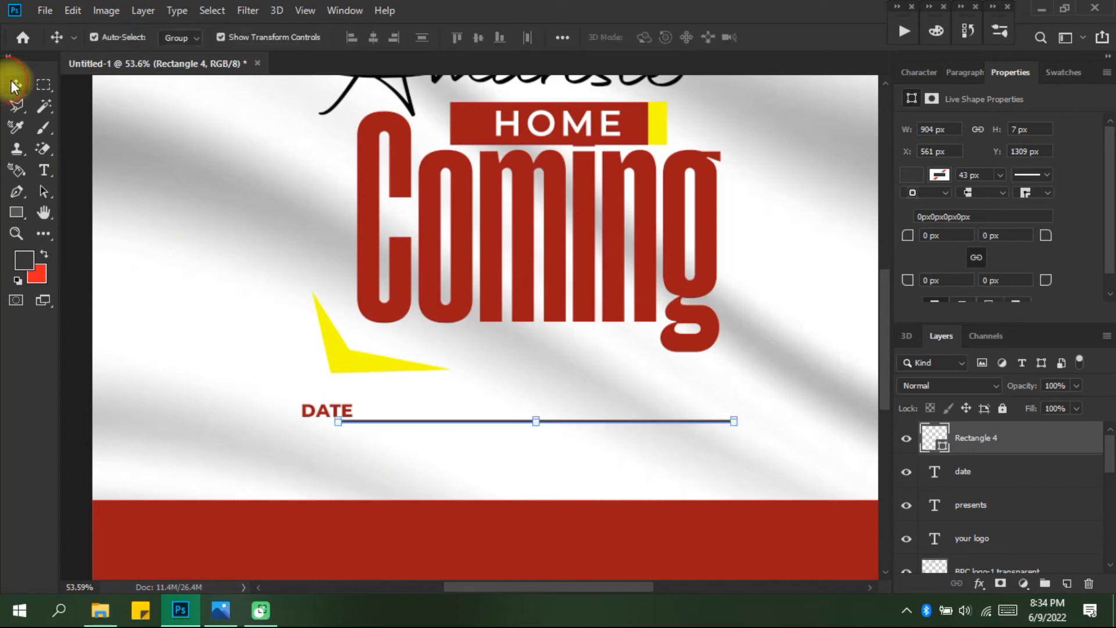
{"action": "left_click", "coordinate": [309, 417]}
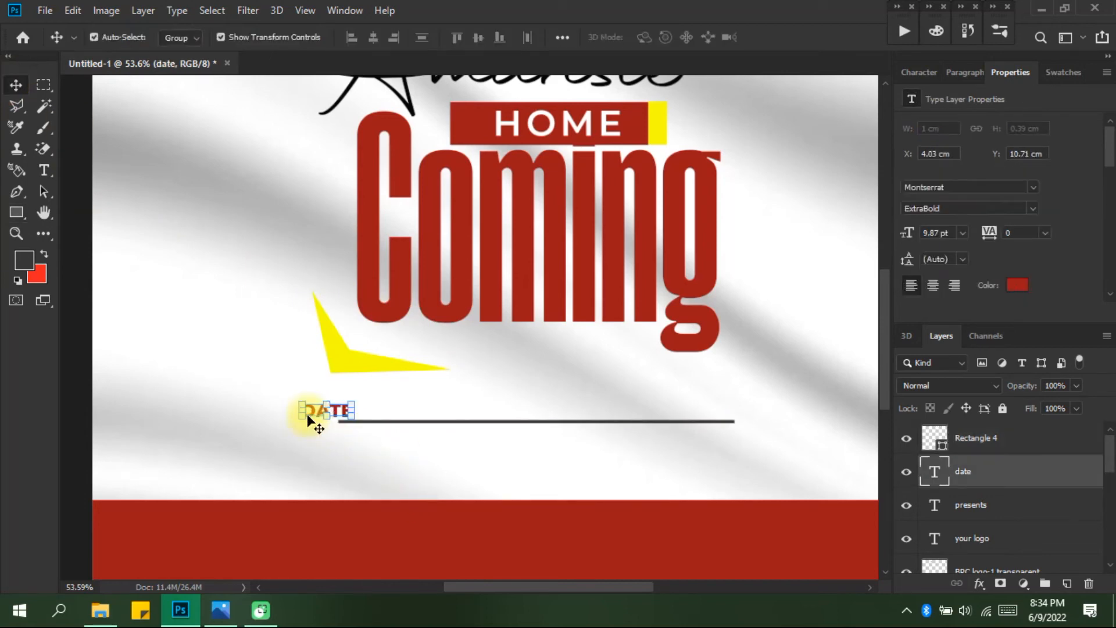
{"action": "right_click", "coordinate": [1043, 474]}
{"action": "left_click", "coordinate": [922, 82]}
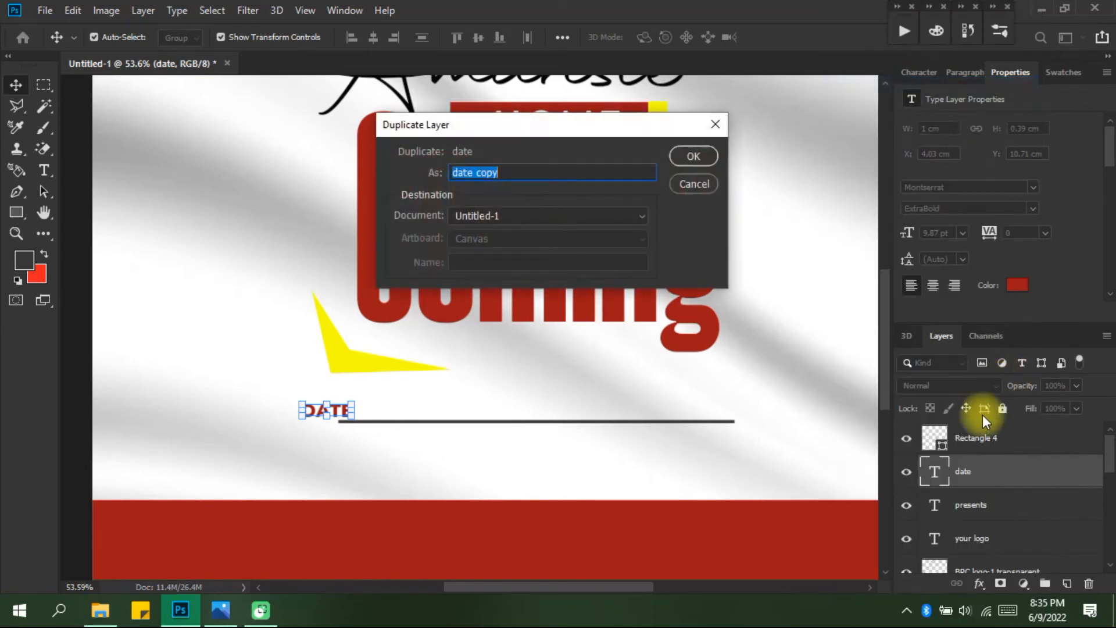
{"action": "left_click", "coordinate": [698, 157]}
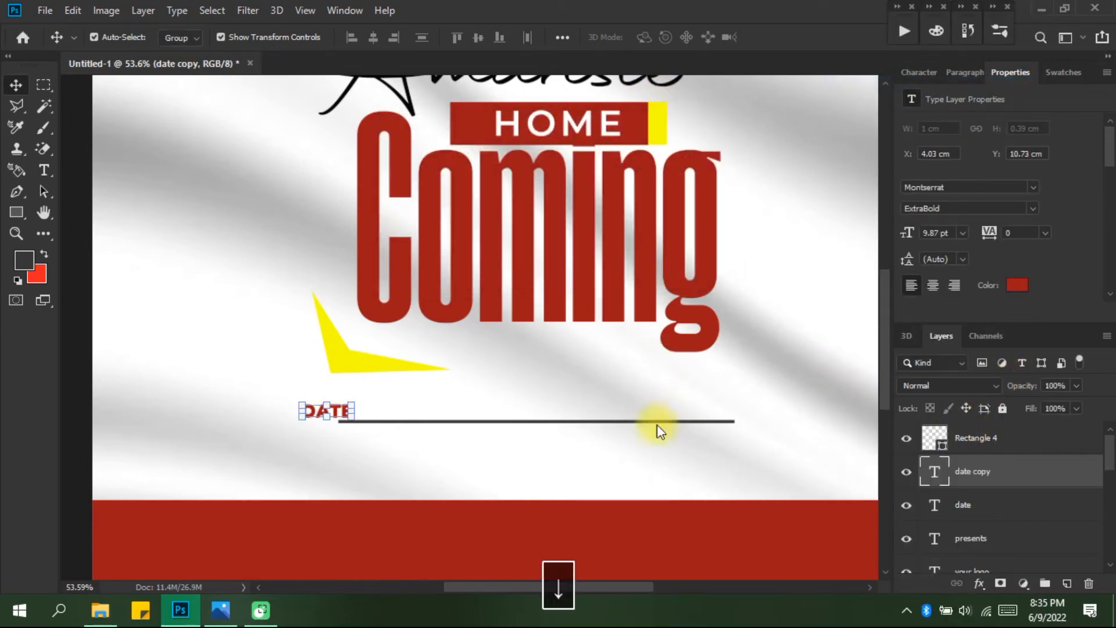
Move the "DATE" copy straight down below the original text and the thin line
{"action": "key", "text": "Down"}
{"action": "key", "text": "Down"}
{"action": "key", "text": "Down"}
{"action": "key", "text": "Down"}
{"action": "key", "text": "Down"}
{"action": "key", "text": "Down"}
{"action": "key", "text": "Down"}
{"action": "key", "text": "Down"}
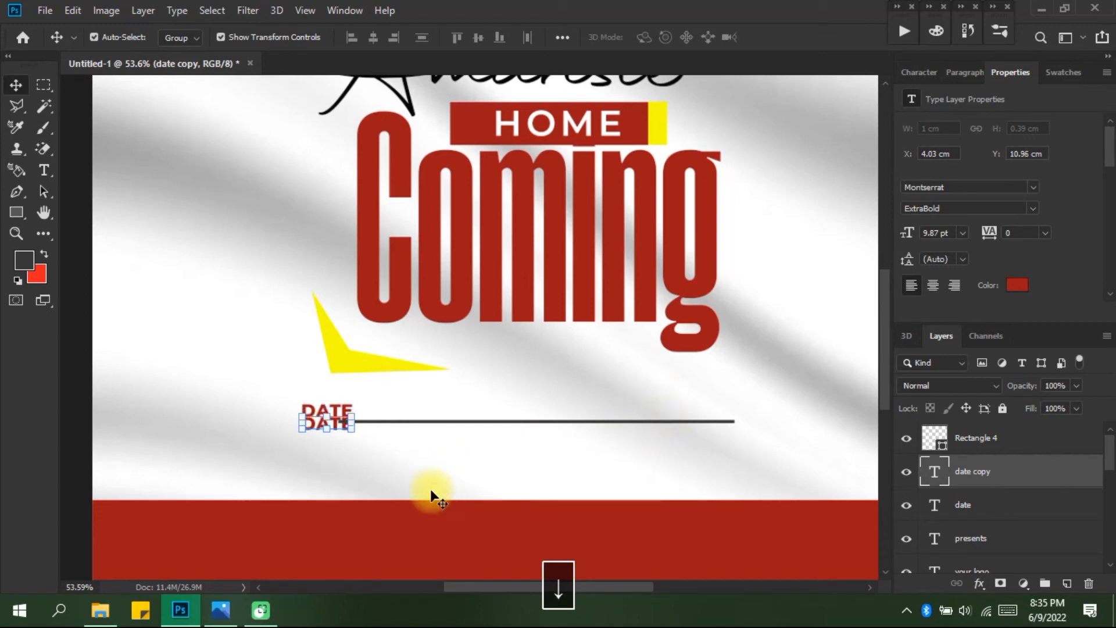
{"action": "key", "text": "Down"}
{"action": "key", "text": "Down"}
{"action": "key", "text": "Down"}
{"action": "key", "text": "Down"}
{"action": "key", "text": "Down"}
{"action": "key", "text": "Down"}
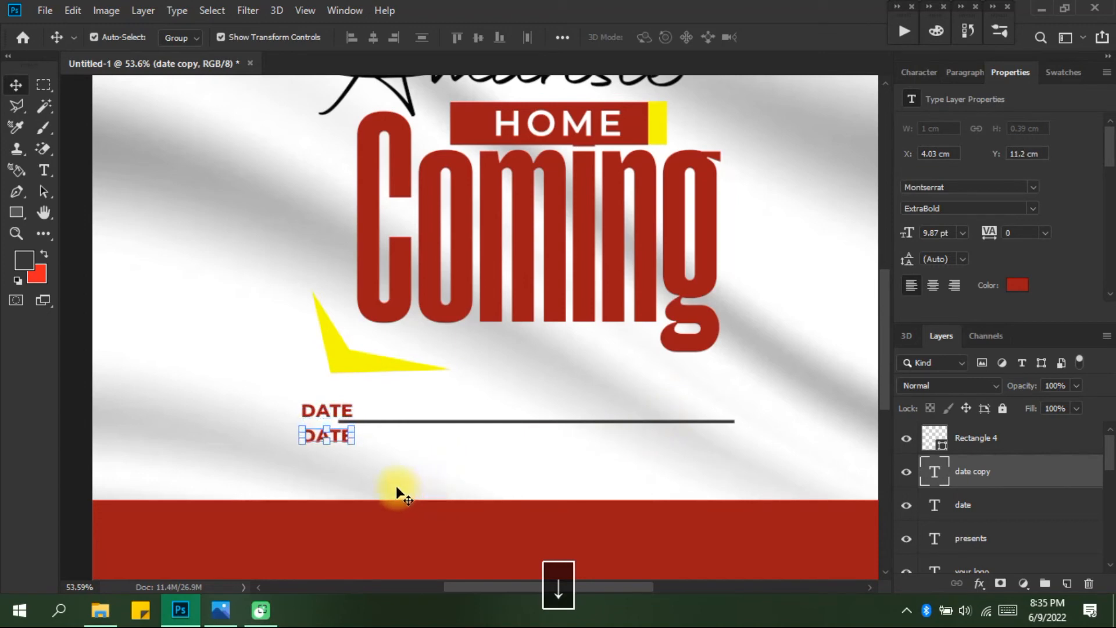
Replace the text of the lower "DATE" copy with "20TH JUNE, 2022"
{"action": "double_click", "coordinate": [339, 434]}
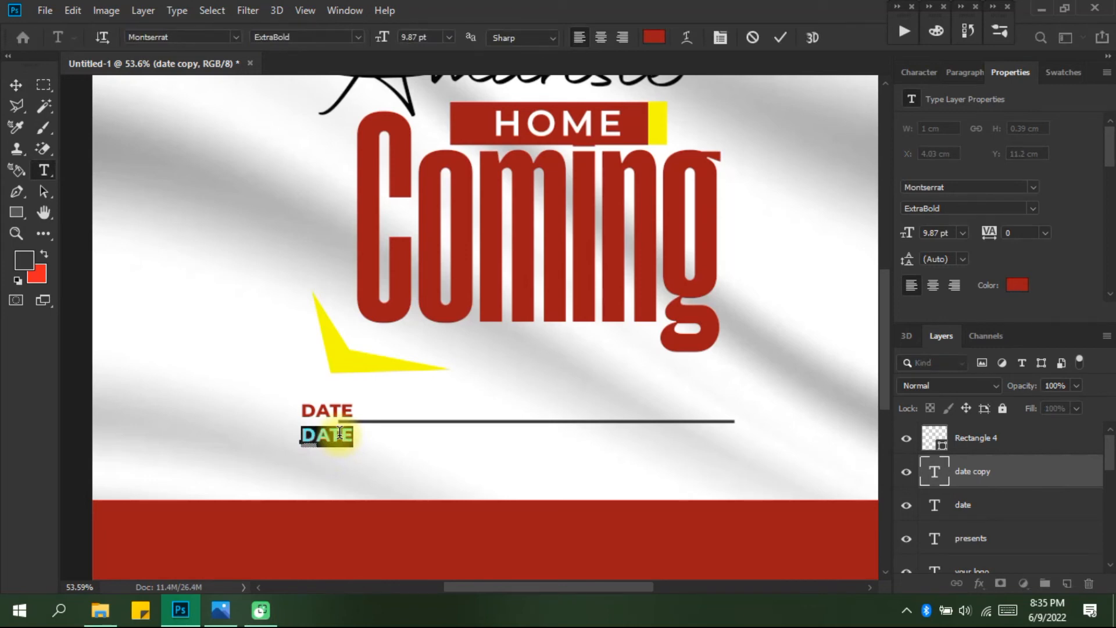
{"action": "type", "text": "0"}
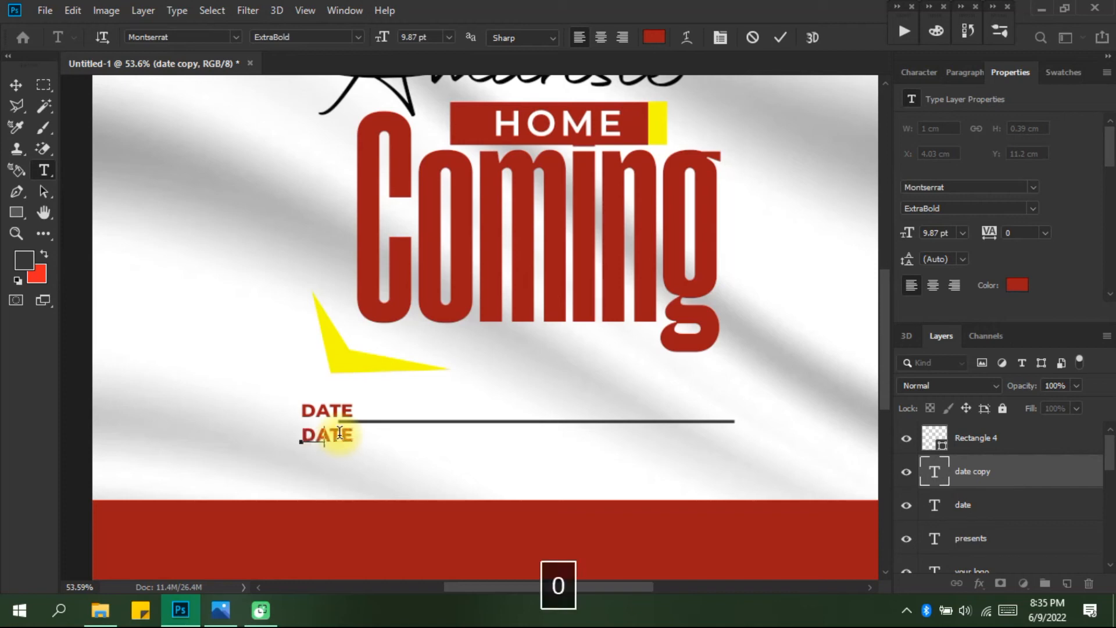
{"action": "type", "text": "TH"}
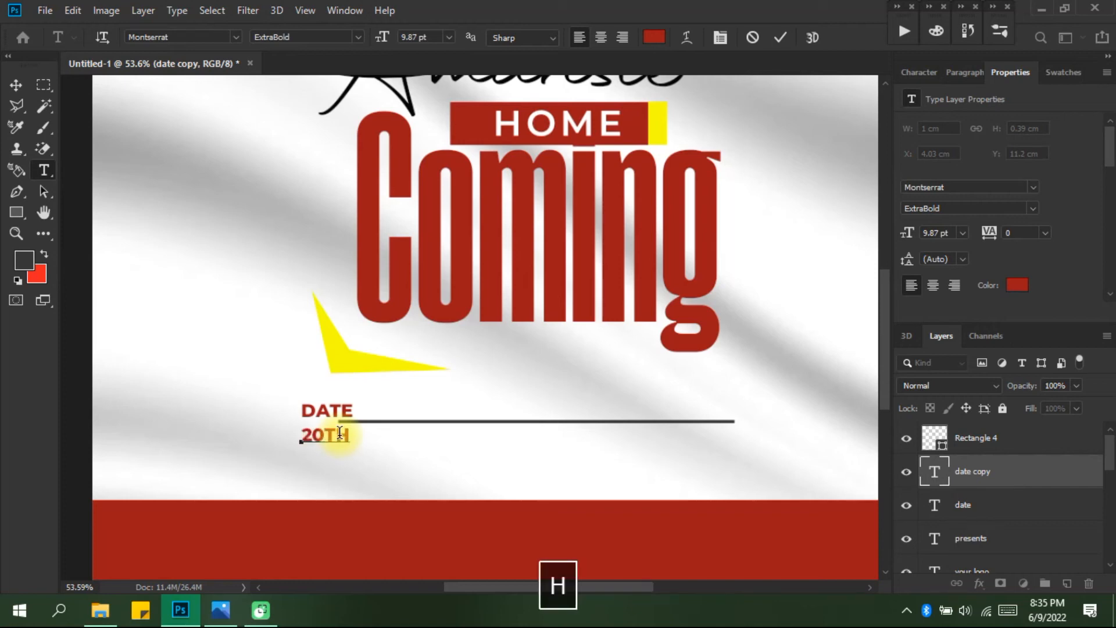
{"action": "type", "text": " J"}
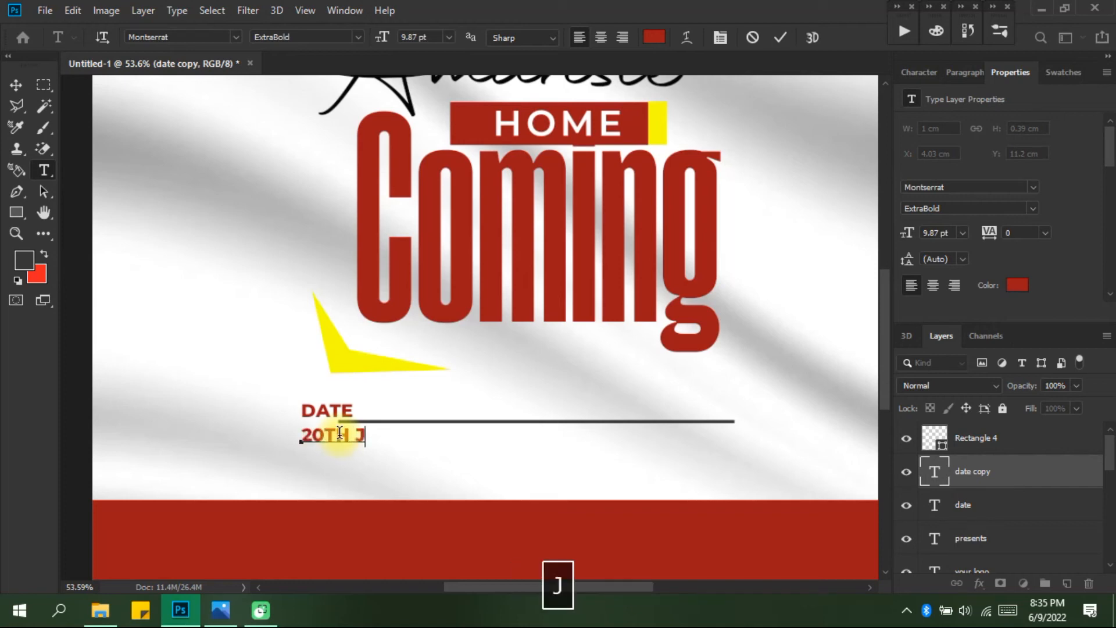
{"action": "type", "text": "UNE, 2022"}
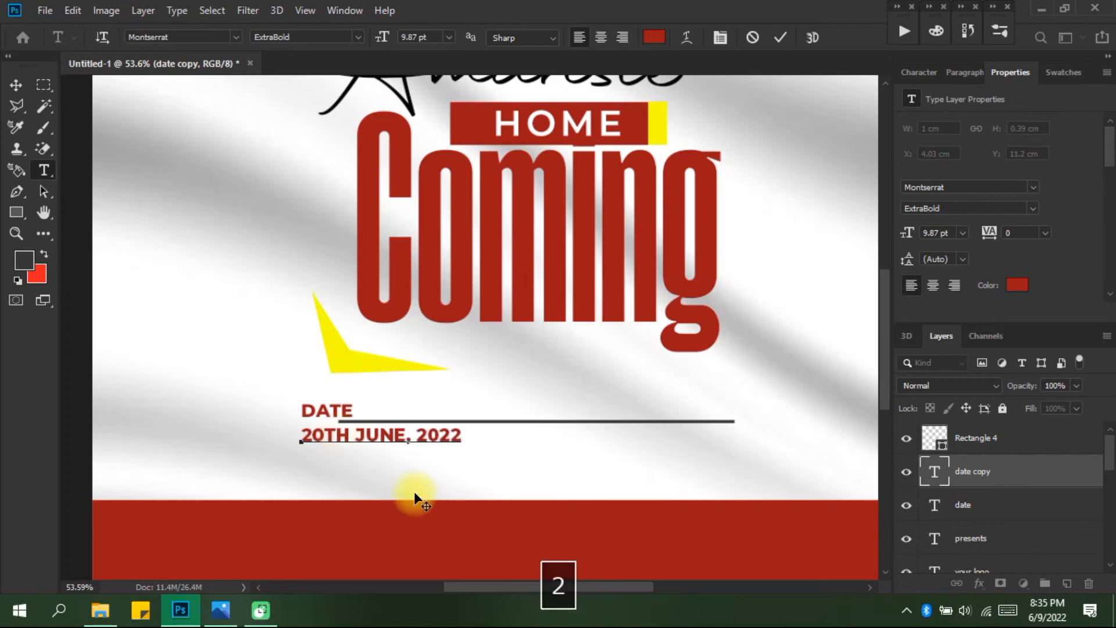
Colour the "20TH JUNE, 2022" text black, enlarge it to about 20.08 pt, place it under the line and commit it
{"action": "left_click_drag", "start_coordinate": [458, 433], "coordinate": [291, 440]}
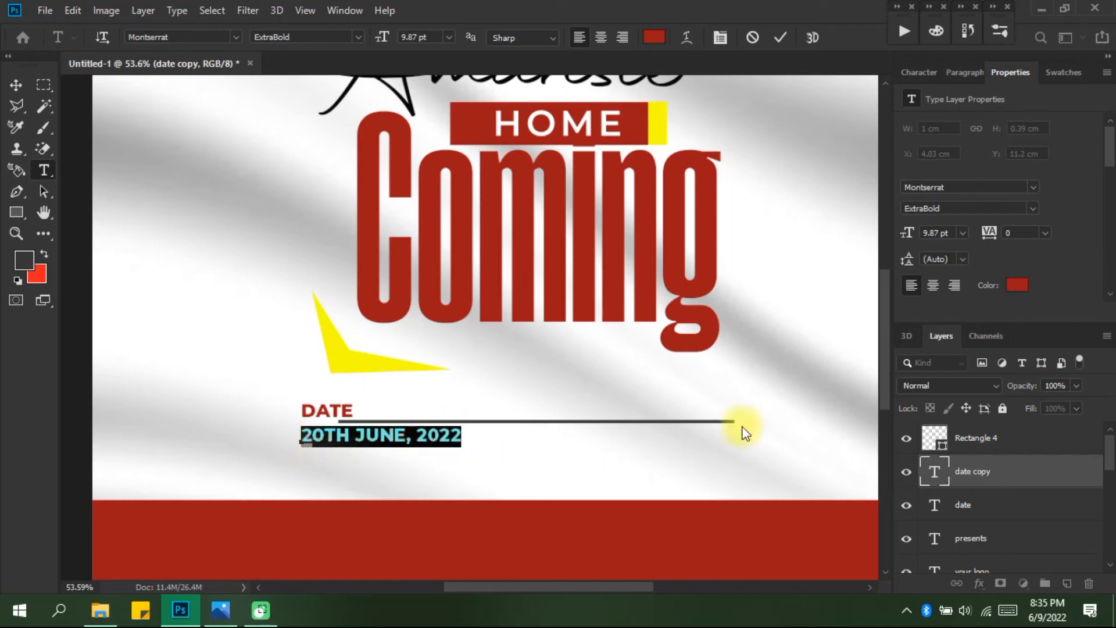
{"action": "left_click", "coordinate": [1018, 285]}
{"action": "left_click", "coordinate": [684, 500]}
{"action": "left_click_drag", "start_coordinate": [685, 500], "coordinate": [684, 517]}
{"action": "left_click", "coordinate": [1070, 305]}
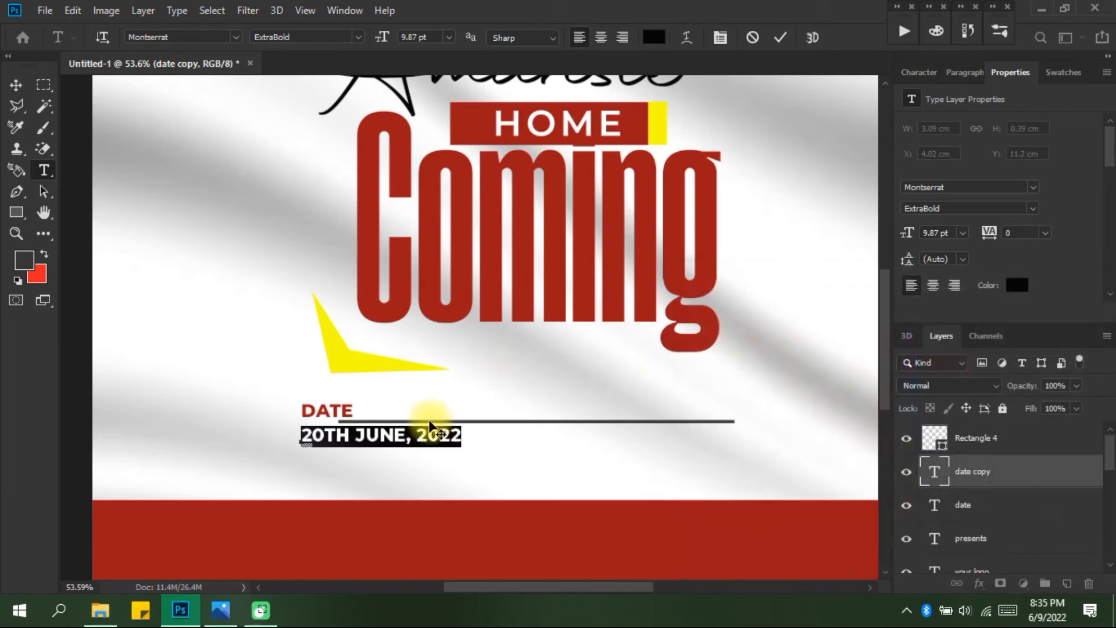
{"action": "left_click_drag", "start_coordinate": [463, 449], "coordinate": [639, 525]}
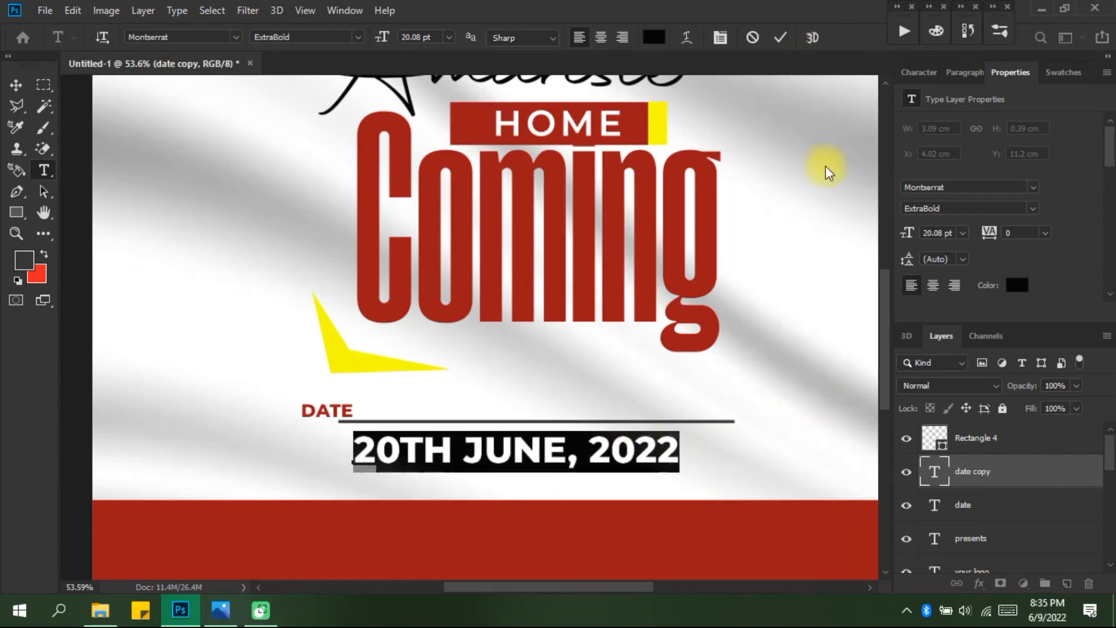
{"action": "left_click", "coordinate": [779, 37]}
Center "20TH JUNE, 2022" horizontally on the canvas using a full-canvas selection, and clear the selection and the active layer
{"action": "scroll", "coordinate": [730, 319], "scroll_direction": "down", "scroll_amount": 5}
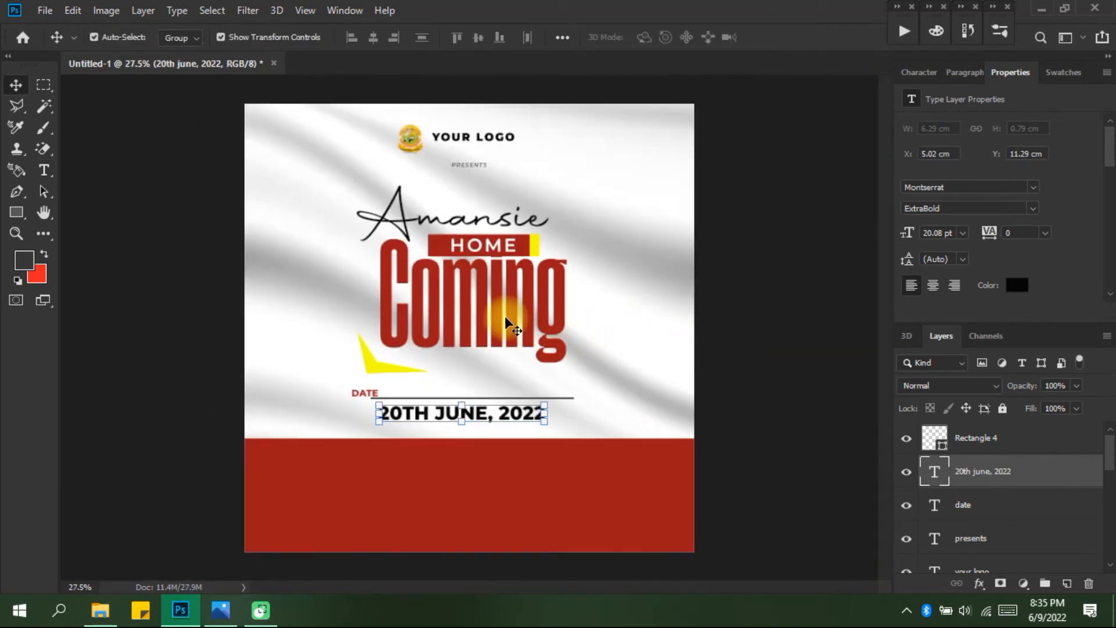
{"action": "left_click", "coordinate": [212, 11]}
{"action": "left_click", "coordinate": [224, 22]}
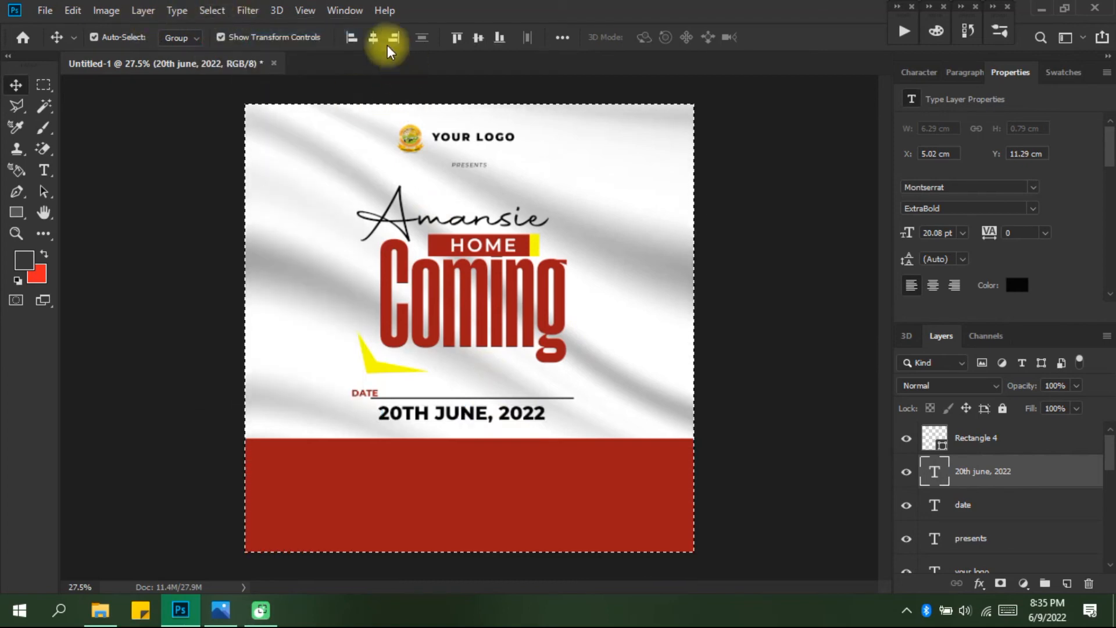
{"action": "left_click", "coordinate": [374, 37]}
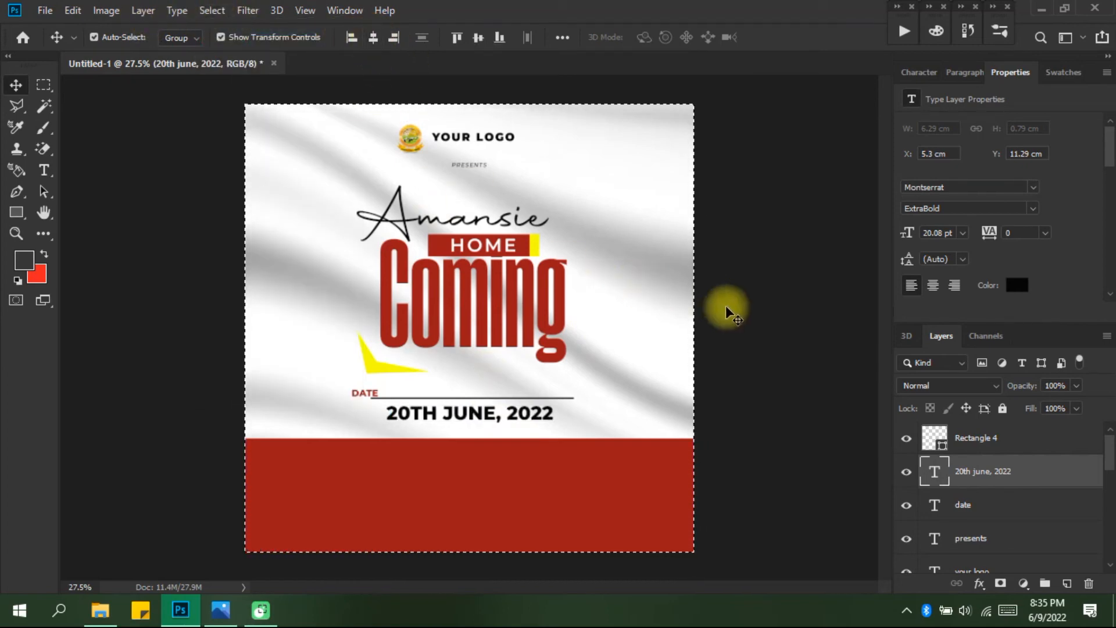
{"action": "left_click", "coordinate": [214, 10]}
{"action": "left_click", "coordinate": [227, 34]}
{"action": "left_click", "coordinate": [723, 374]}
Move the thin line down to about Y 1323 px, closer to the top of "20TH JUNE, 2022"
{"action": "scroll", "coordinate": [440, 423], "scroll_direction": "up", "scroll_amount": 4}
{"action": "scroll", "coordinate": [440, 424], "scroll_direction": "up", "scroll_amount": 2}
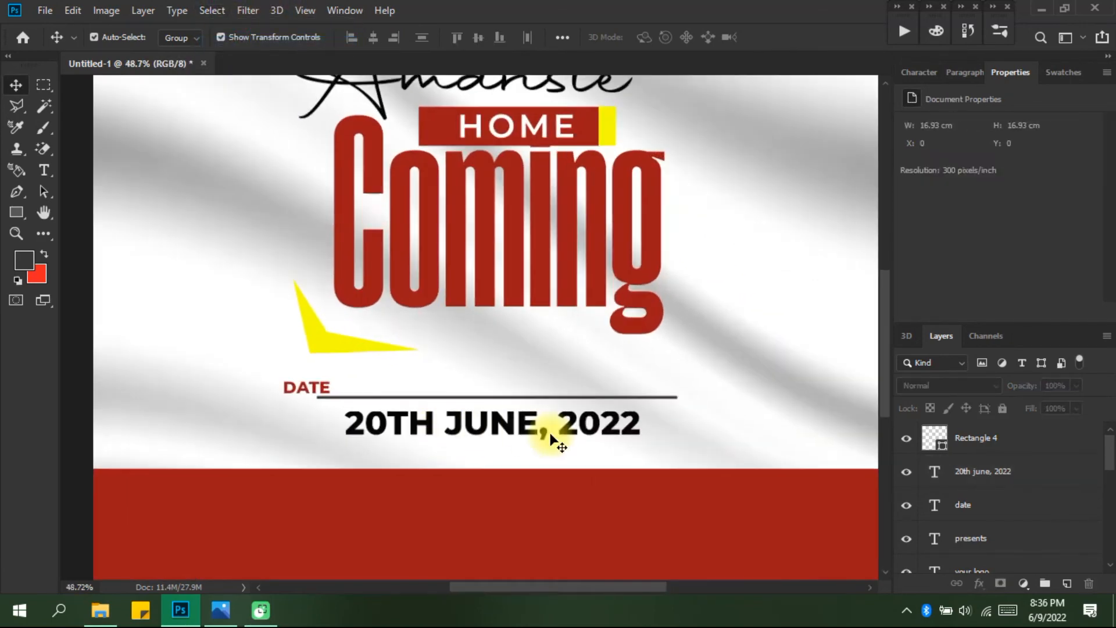
{"action": "left_click", "coordinate": [553, 399]}
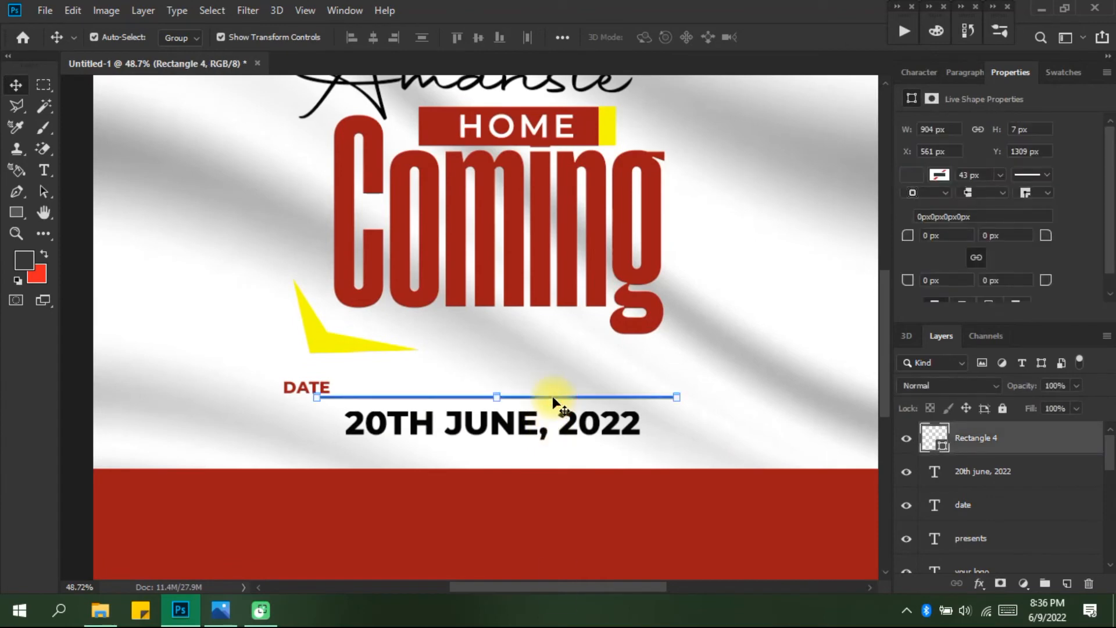
{"action": "key", "text": "Down"}
{"action": "key", "text": "Down"}
{"action": "key", "text": "Down"}
{"action": "key", "text": "Down"}
{"action": "key", "text": "Down"}
{"action": "key", "text": "Down"}
{"action": "key", "text": "Down"}
{"action": "key", "text": "Down"}
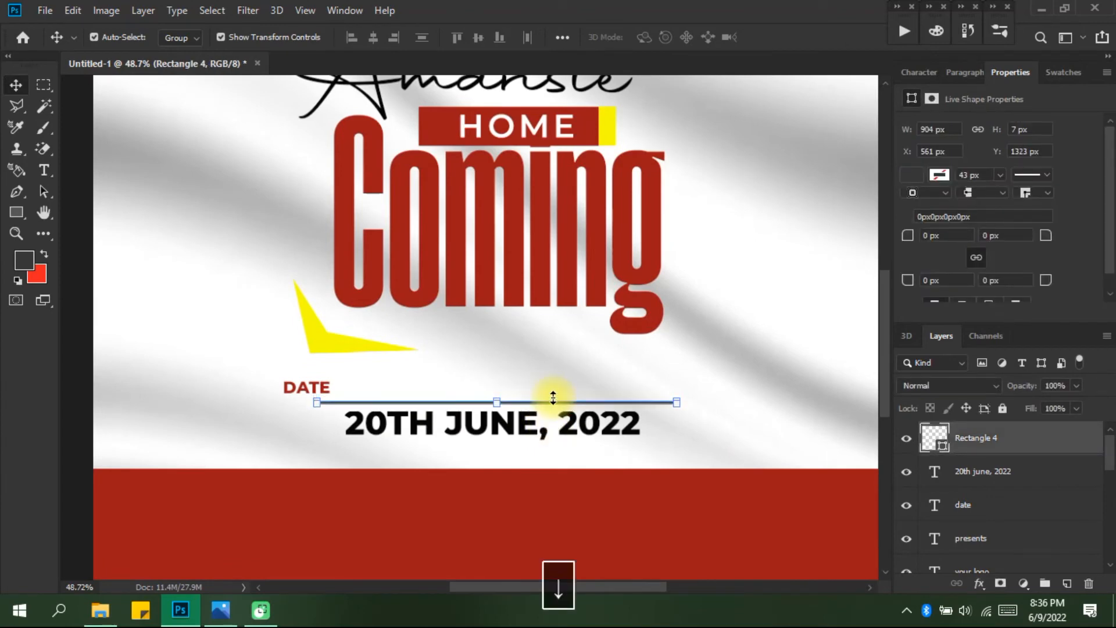
Nudge the red "DATE" text down to Y 10.75 cm, closer to the thin line, and deselect its layer
{"action": "left_click", "coordinate": [293, 386]}
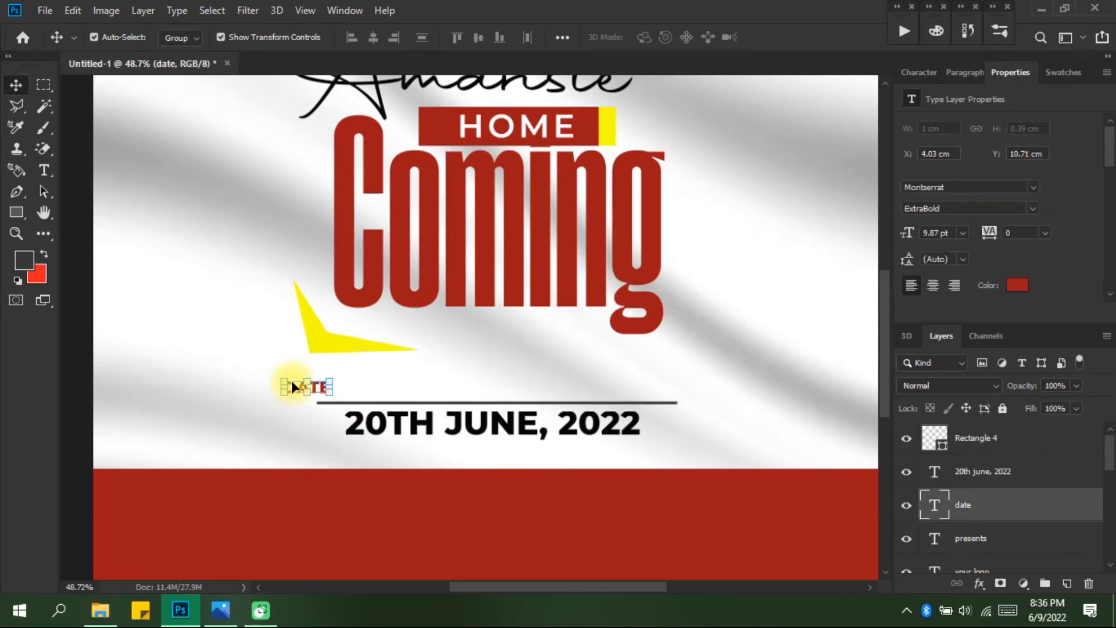
{"action": "key", "text": "Down"}
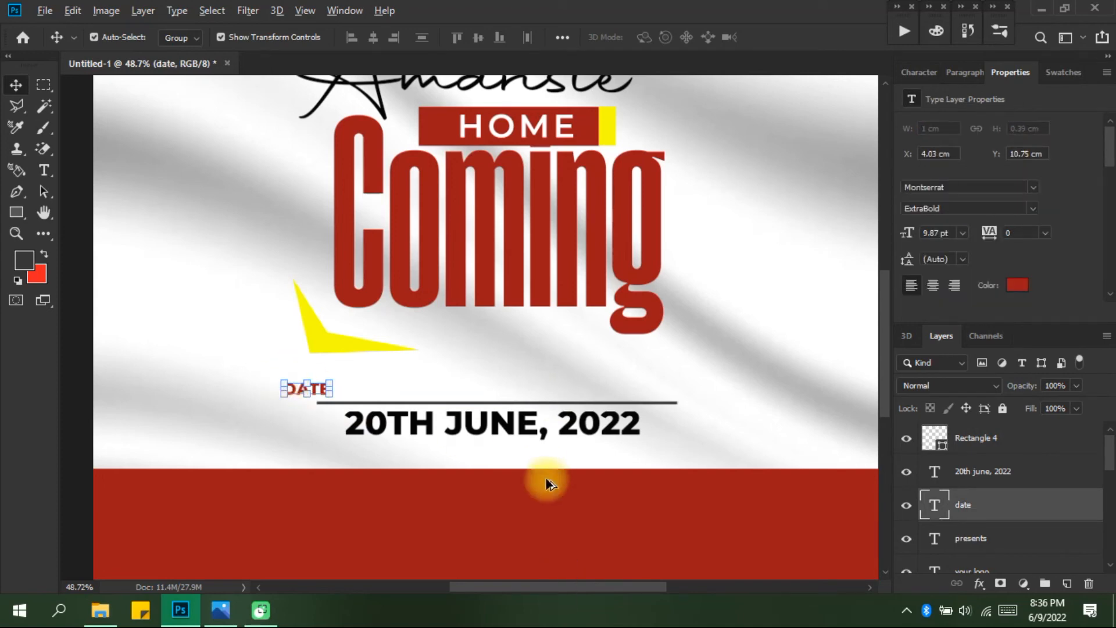
{"action": "scroll", "coordinate": [546, 478], "scroll_direction": "down", "scroll_amount": 3}
{"action": "left_click", "coordinate": [782, 358]}
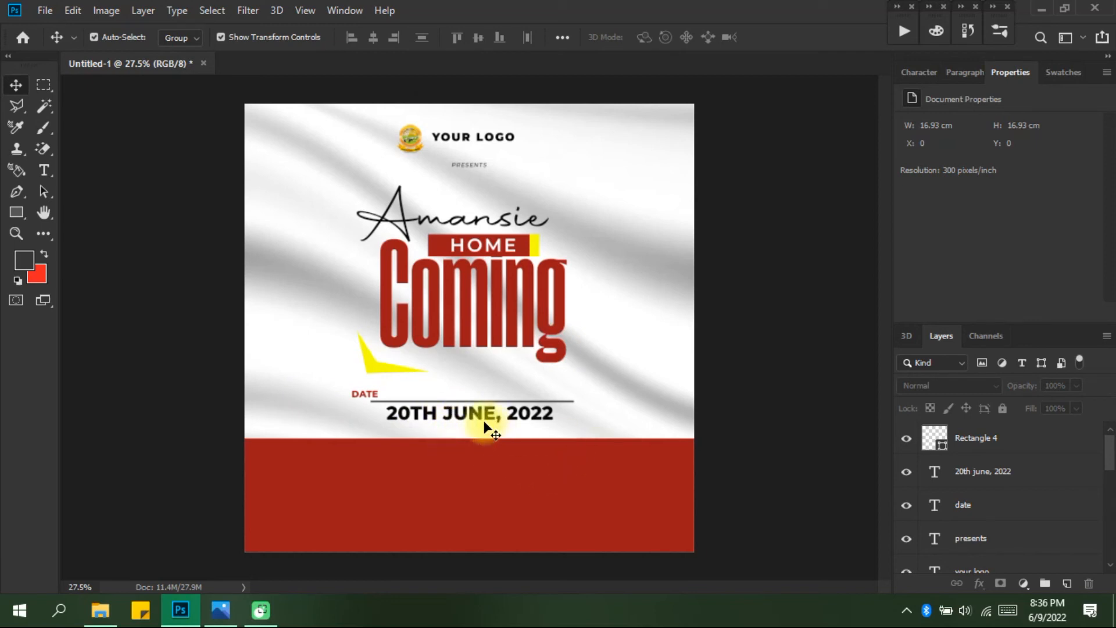
Draw a dark rectangle about 223 × 422 px on the red band, and import the bca1df6d511a89731cf9f5c4b43fea24 photo from the hd pics folder
{"action": "left_click", "coordinate": [17, 213]}
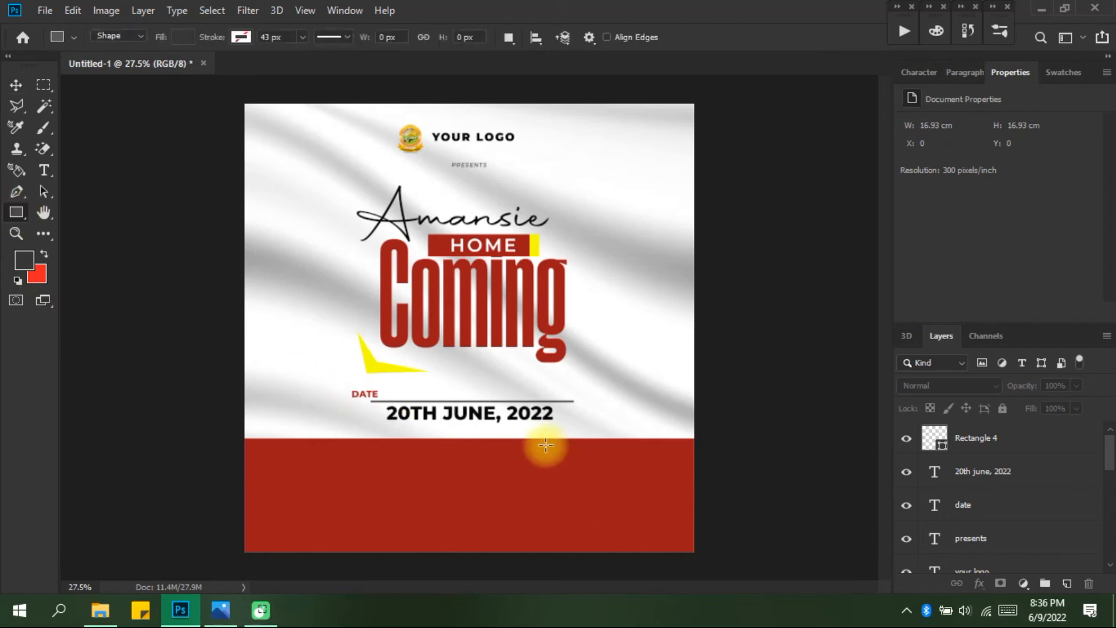
{"action": "left_click_drag", "start_coordinate": [524, 445], "coordinate": [573, 539]}
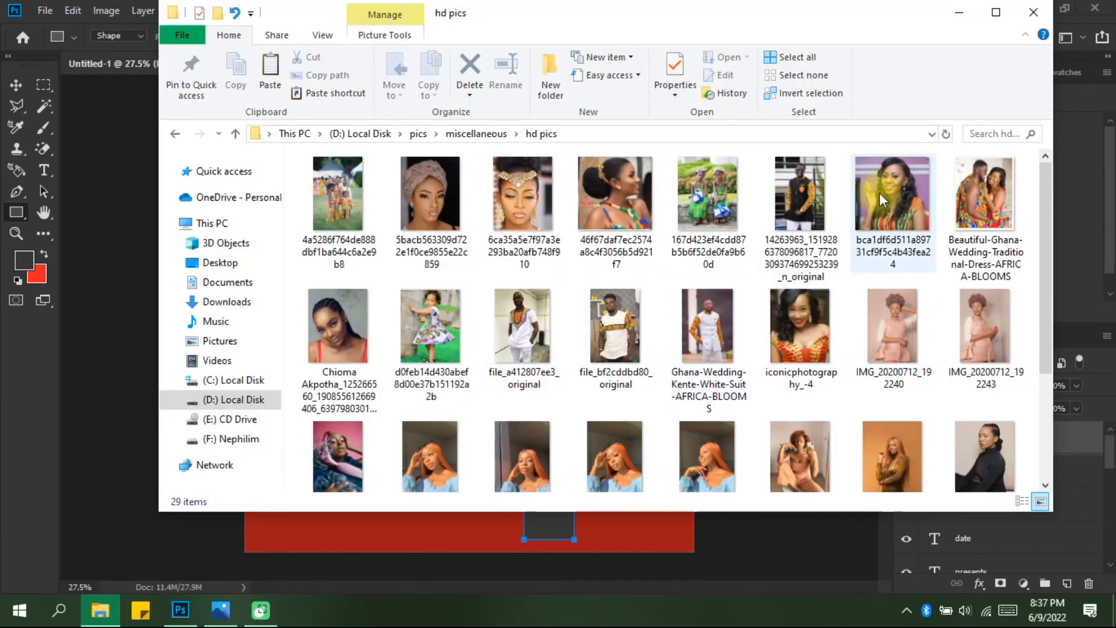
{"action": "left_click_drag", "start_coordinate": [895, 183], "coordinate": [134, 469]}
{"action": "key", "text": "space"}
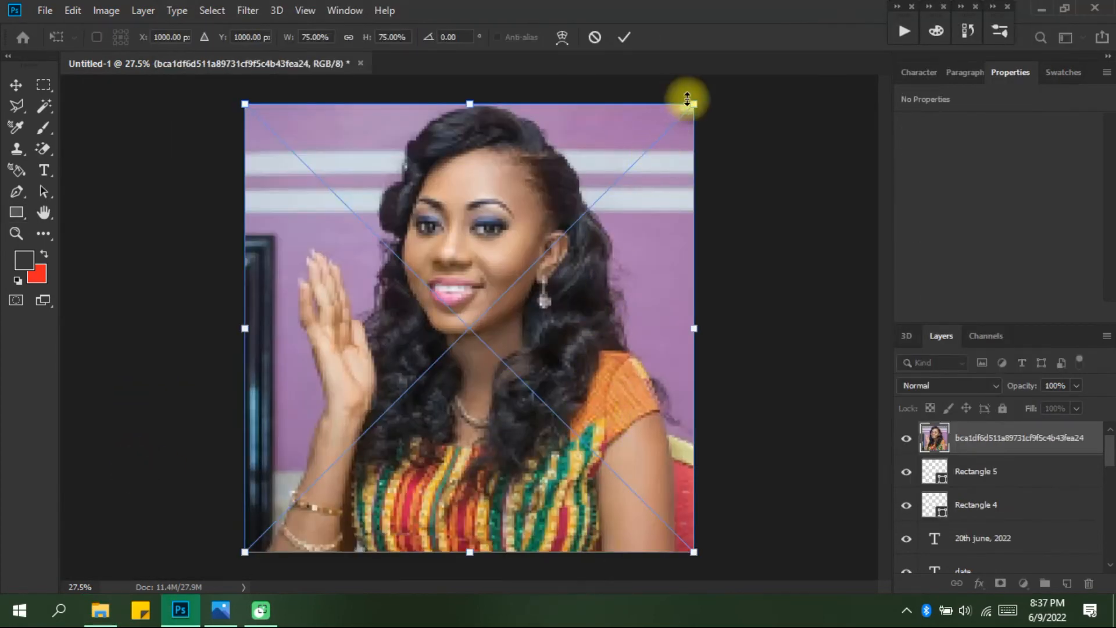
Shrink the imported photo to about 23.18% over the dark rectangle, commit it and clip it to that rectangle
{"action": "left_click_drag", "start_coordinate": [685, 102], "coordinate": [538, 414]}
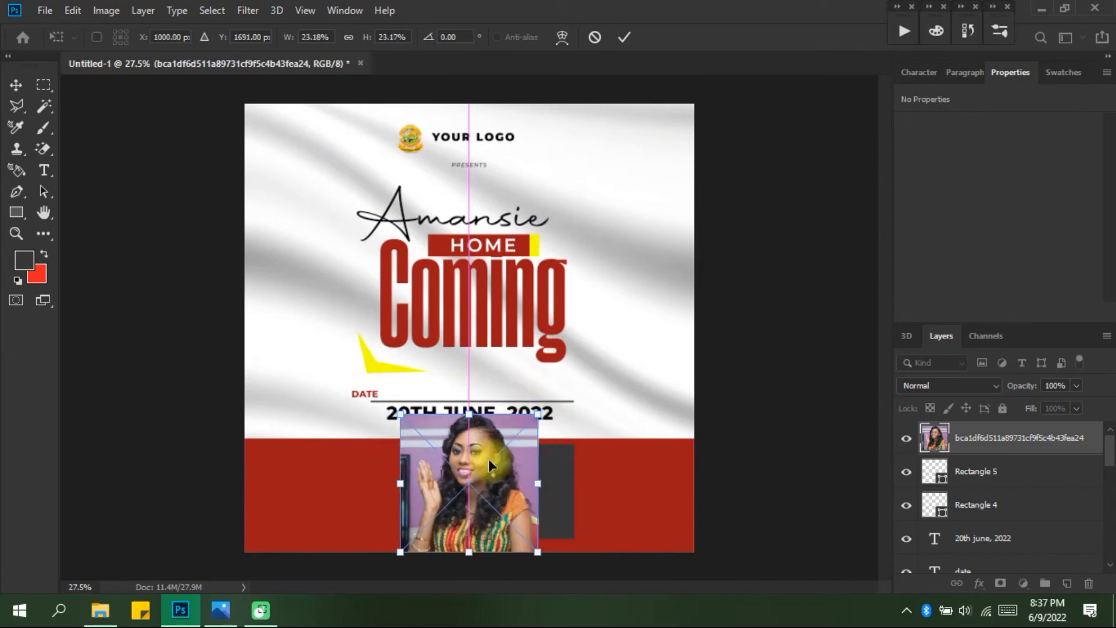
{"action": "left_click_drag", "start_coordinate": [483, 503], "coordinate": [546, 497]}
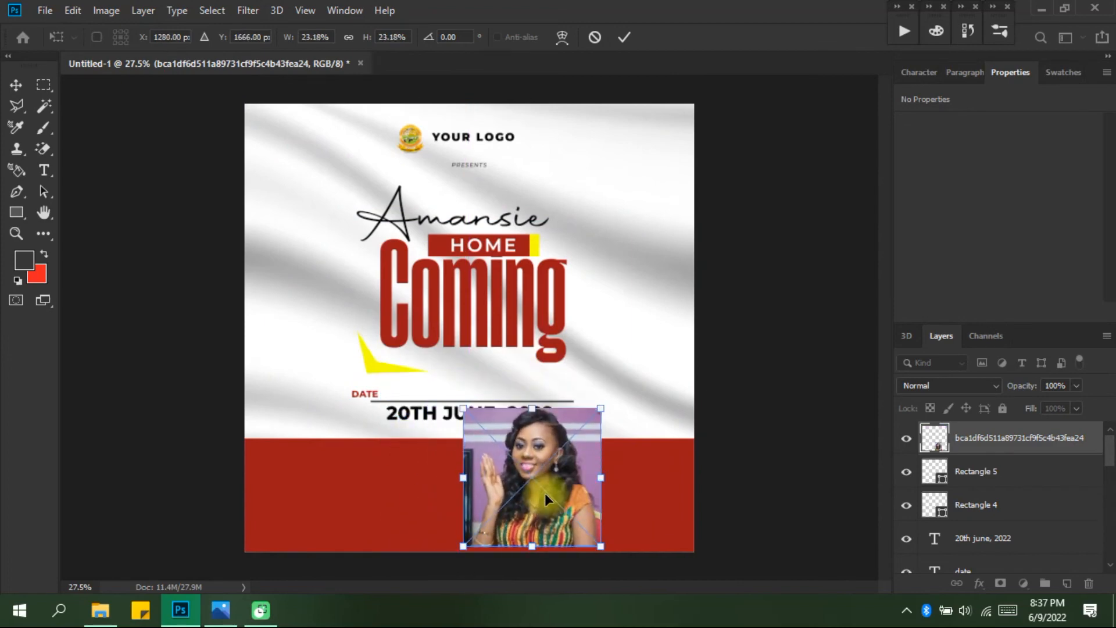
{"action": "key", "text": "u"}
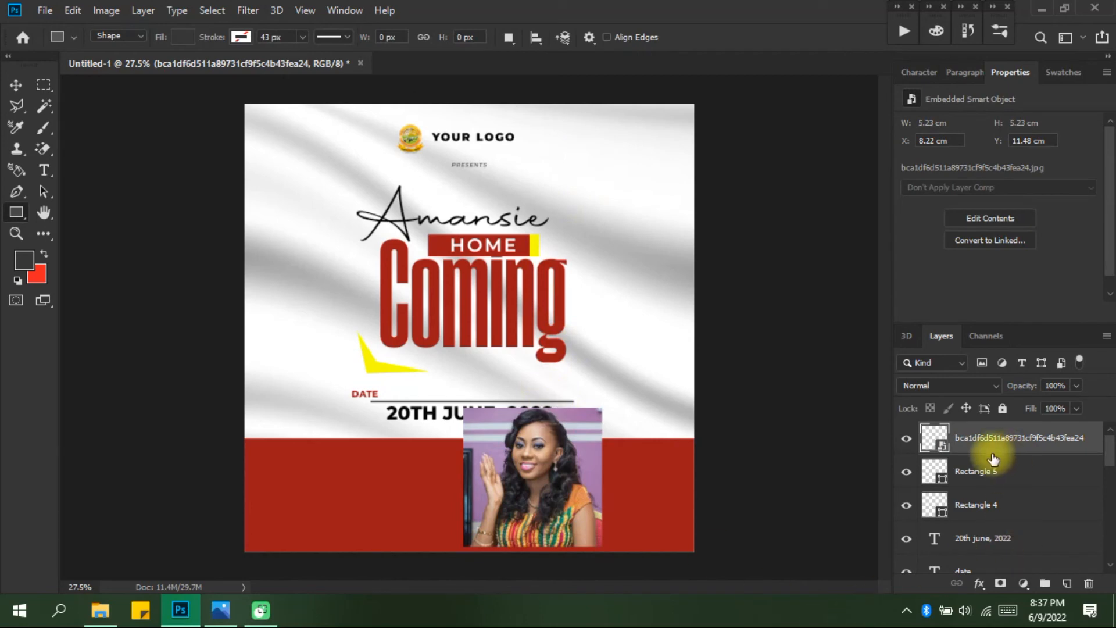
{"action": "right_click", "coordinate": [1003, 436]}
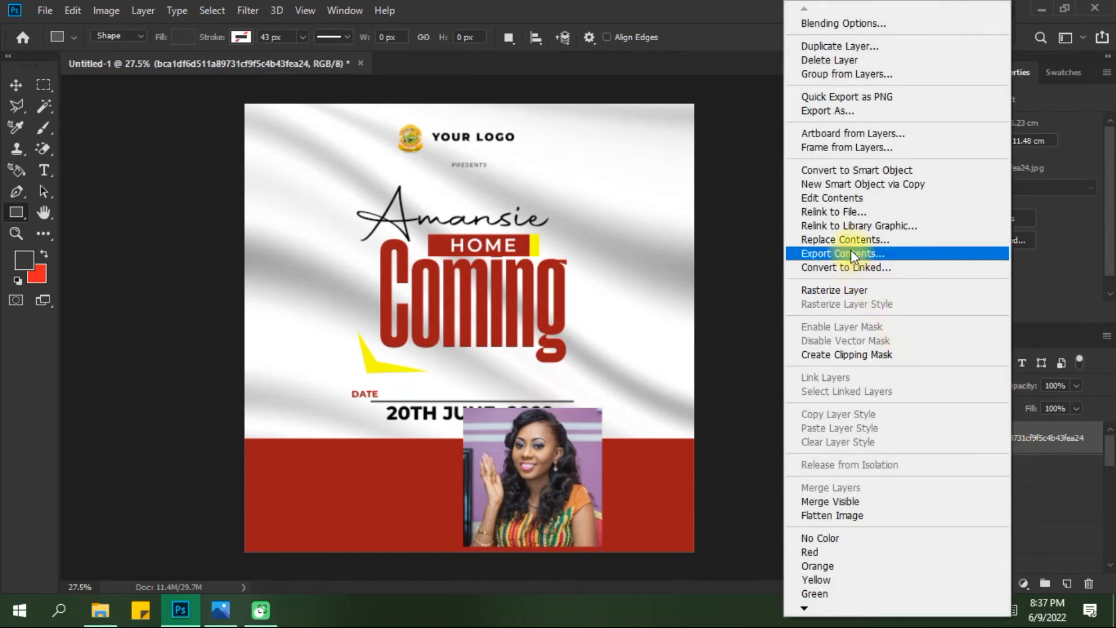
{"action": "left_click", "coordinate": [875, 355]}
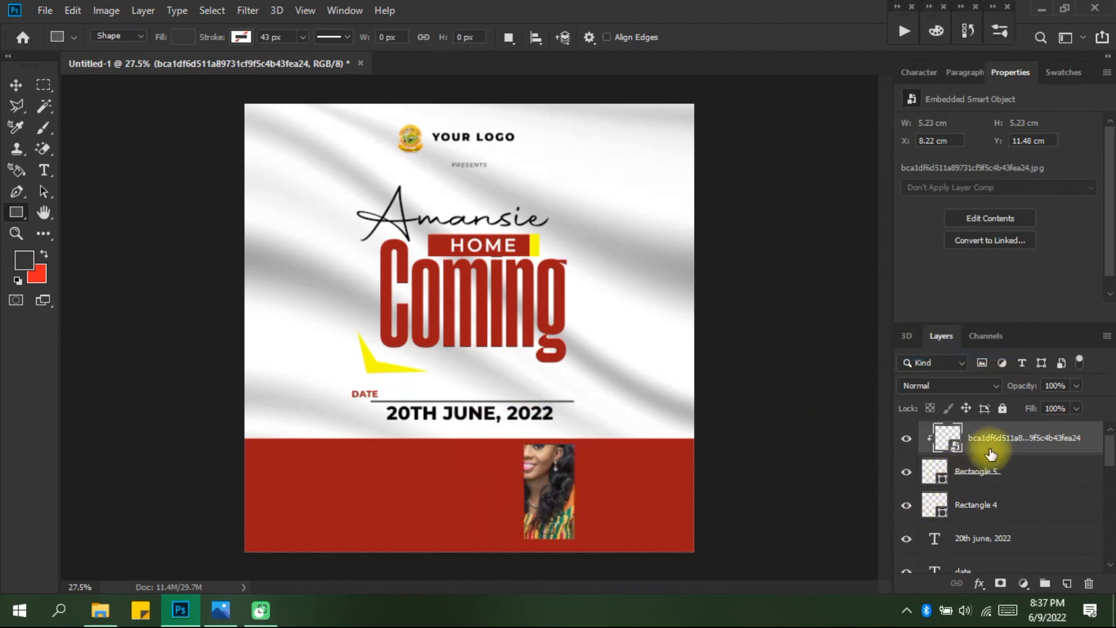
Scale the clipped photo down to about 17.31% and shift it right to X 1327 px so the woman's face fills the rectangle
{"action": "left_click", "coordinate": [80, 10]}
{"action": "mouse_move", "coordinate": [184, 378]}
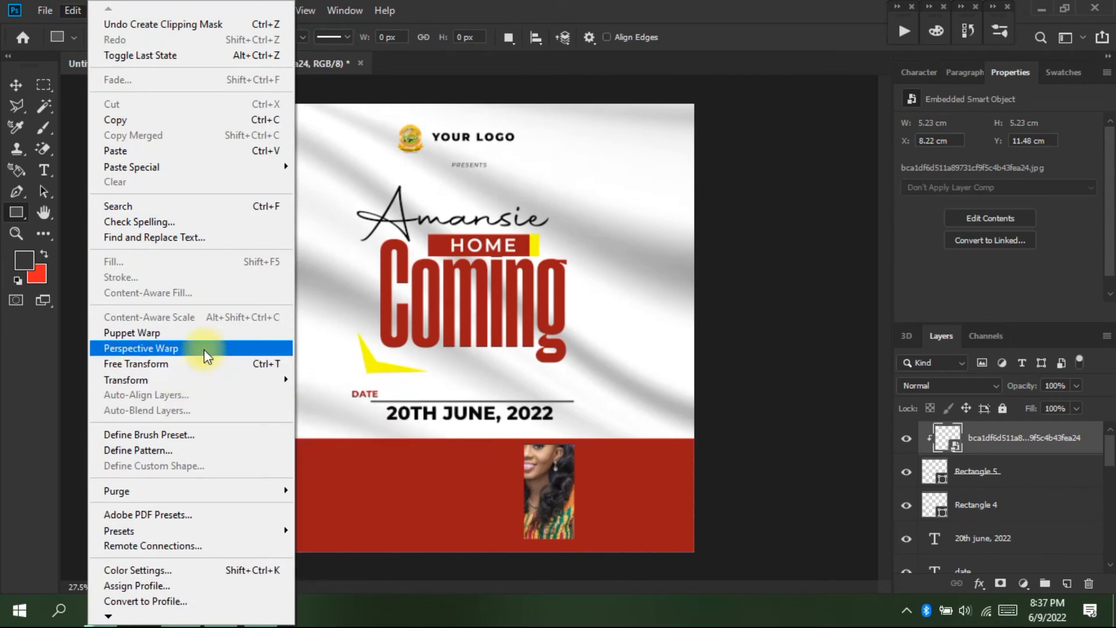
{"action": "left_click", "coordinate": [202, 364]}
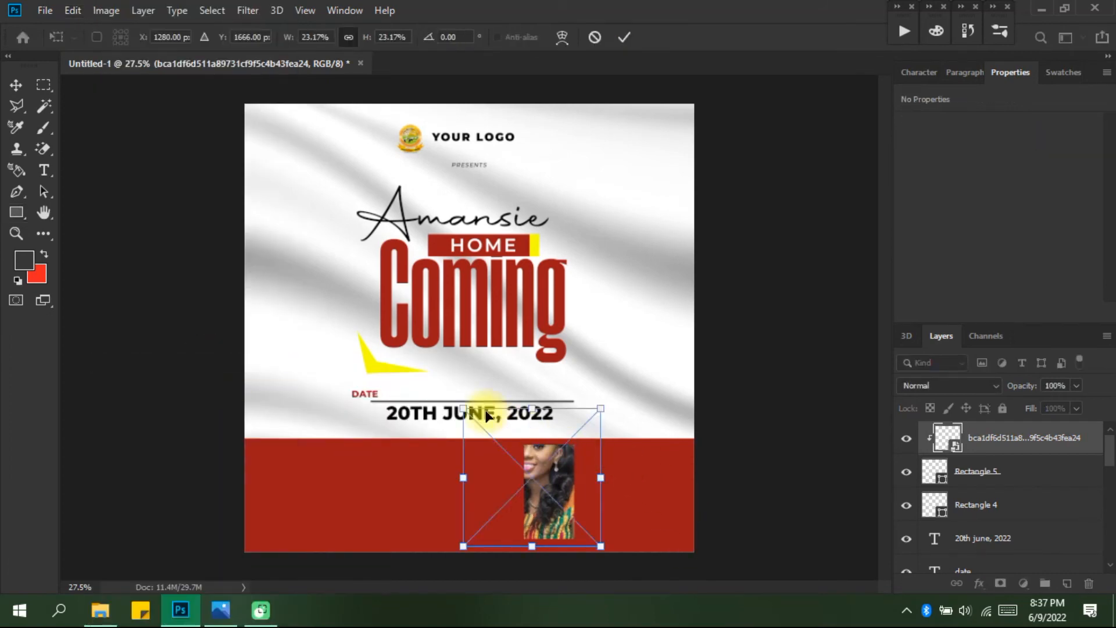
{"action": "left_click_drag", "start_coordinate": [478, 407], "coordinate": [481, 444]}
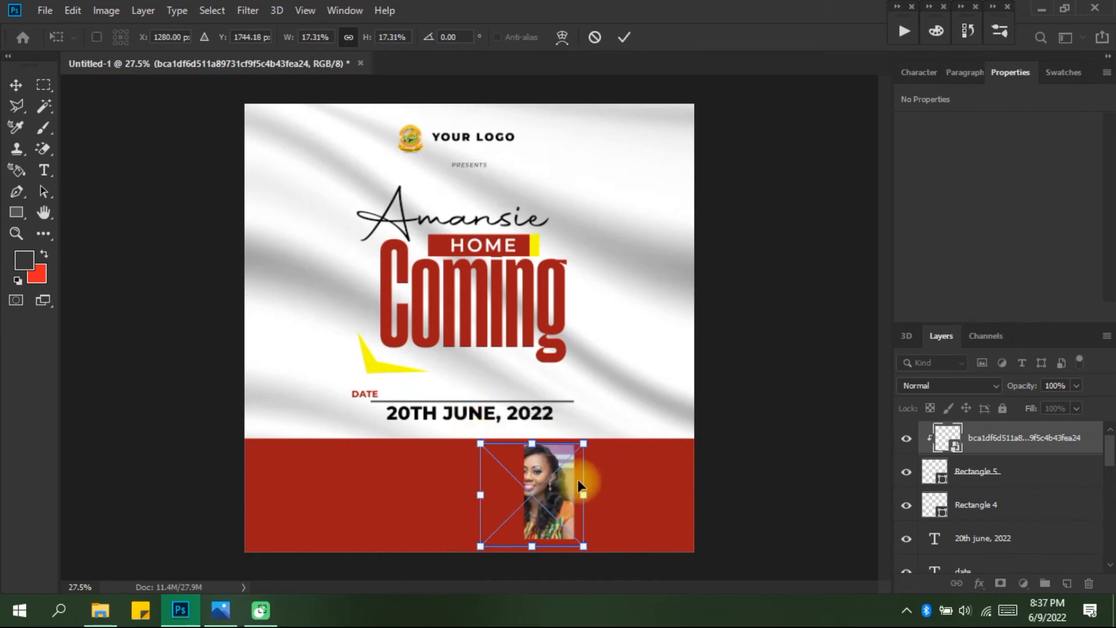
{"action": "key", "text": "Right"}
{"action": "key", "text": "Right"}
{"action": "key", "text": "Right"}
{"action": "key", "text": "Right"}
{"action": "key", "text": "Right"}
{"action": "key", "text": "Right"}
{"action": "key", "text": "Right"}
{"action": "key", "text": "Right"}
{"action": "key", "text": "Right"}
{"action": "key", "text": "Right"}
{"action": "key", "text": "Right"}
{"action": "key", "text": "Right"}
{"action": "key", "text": "Right"}
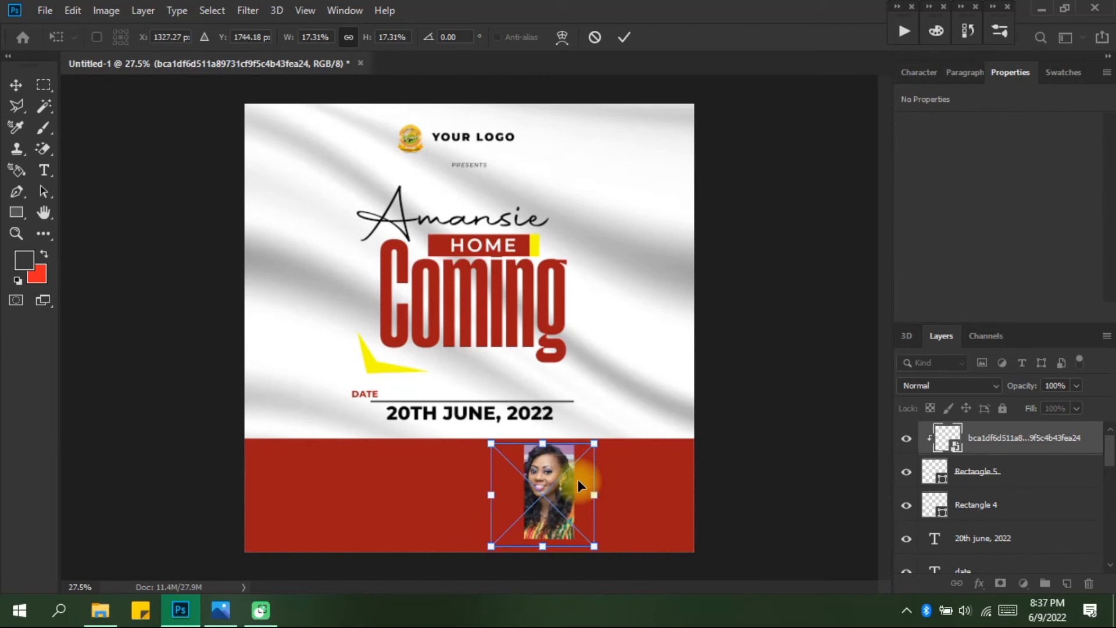
{"action": "key", "text": "u"}
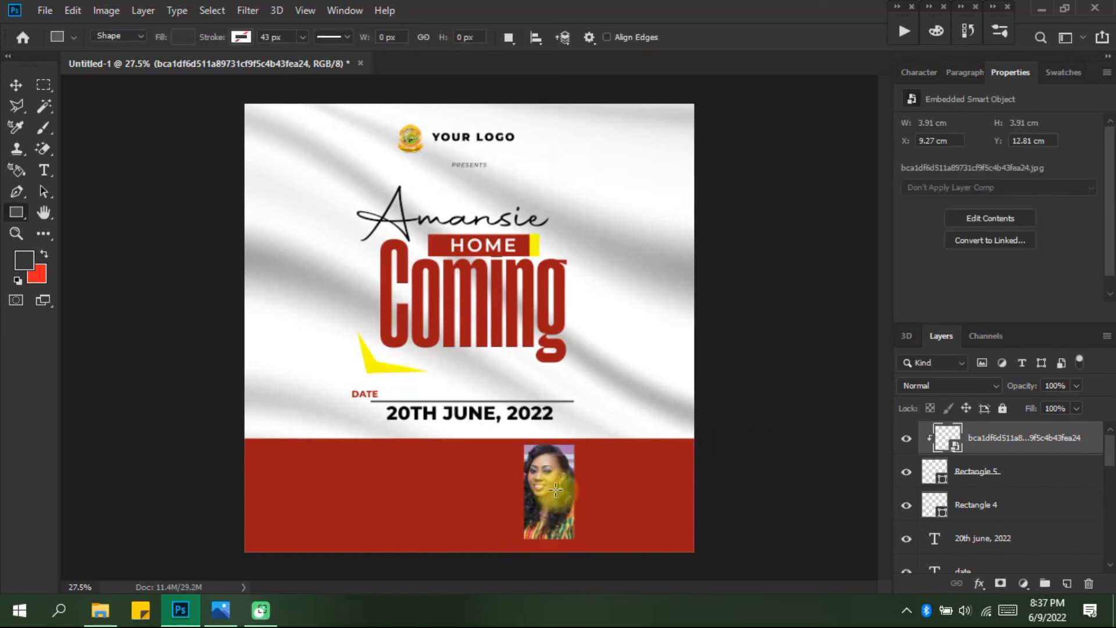
Duplicate the Rectangle 5 layer within the same document under the name "Rectangle 5 copy"
{"action": "left_click", "coordinate": [998, 478]}
{"action": "right_click", "coordinate": [998, 476]}
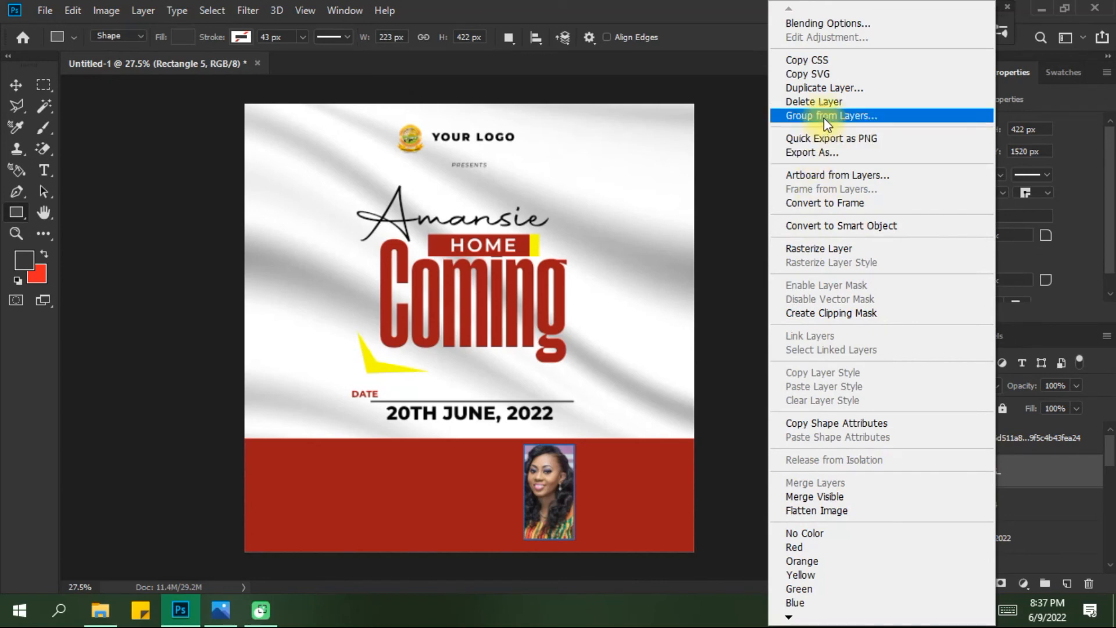
{"action": "left_click", "coordinate": [825, 91]}
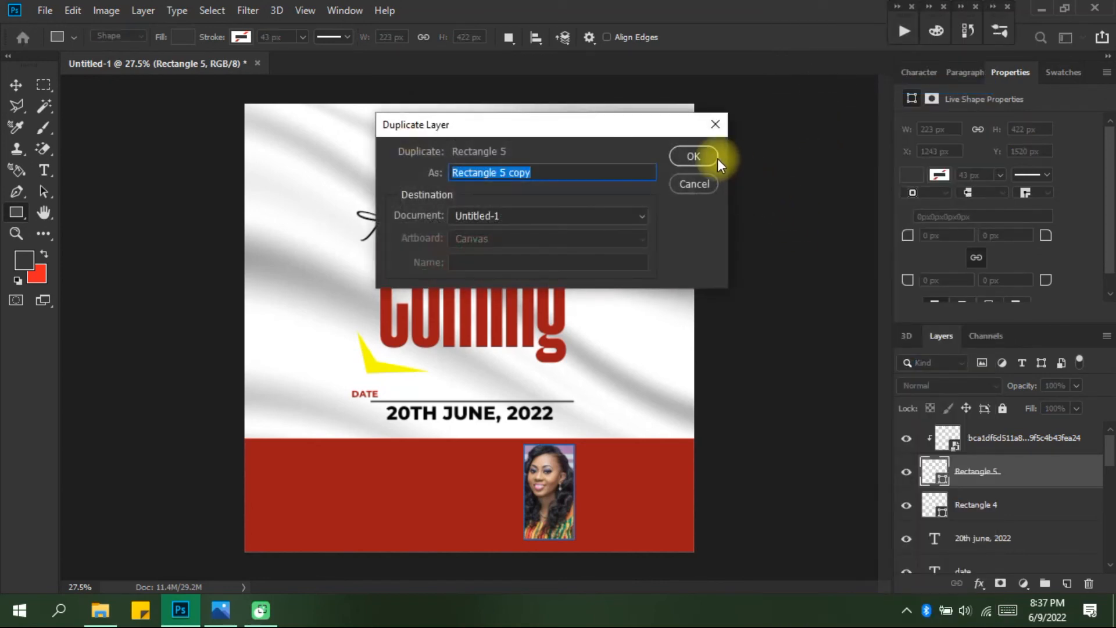
{"action": "left_click", "coordinate": [693, 157]}
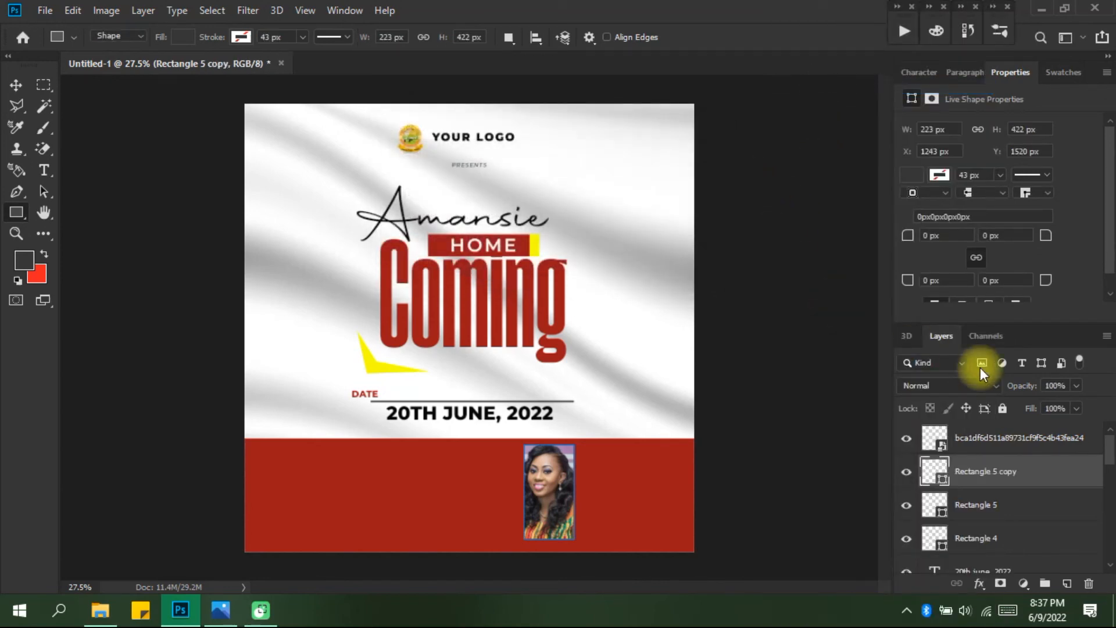
Move the original Rectangle 5 to the right along the red band until it is completely clear of the photo
{"action": "left_click", "coordinate": [1011, 510]}
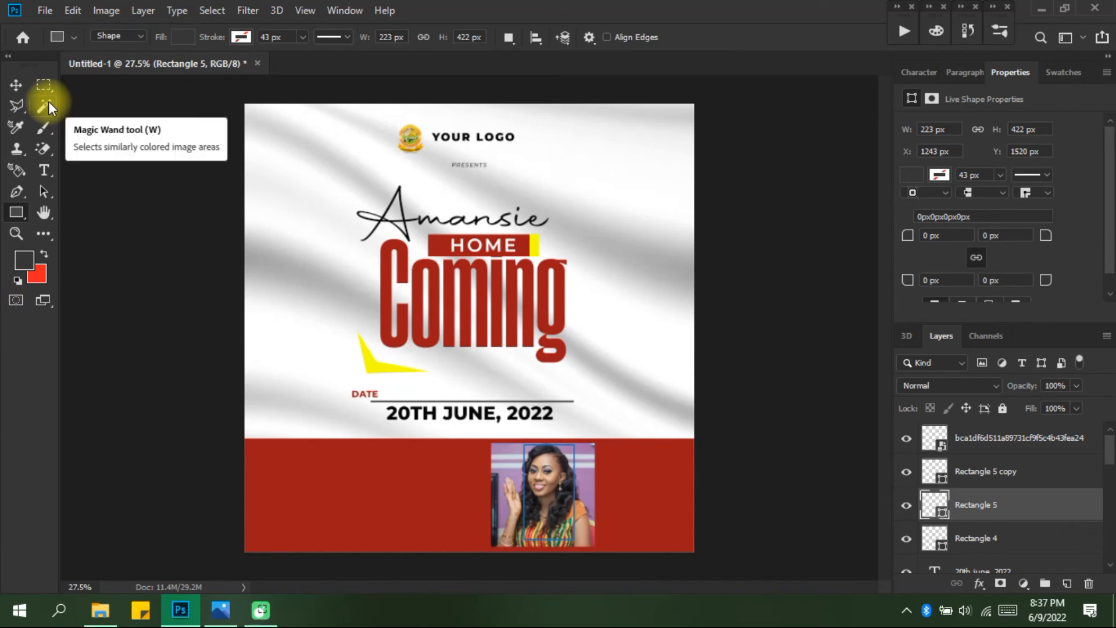
{"action": "left_click", "coordinate": [16, 86]}
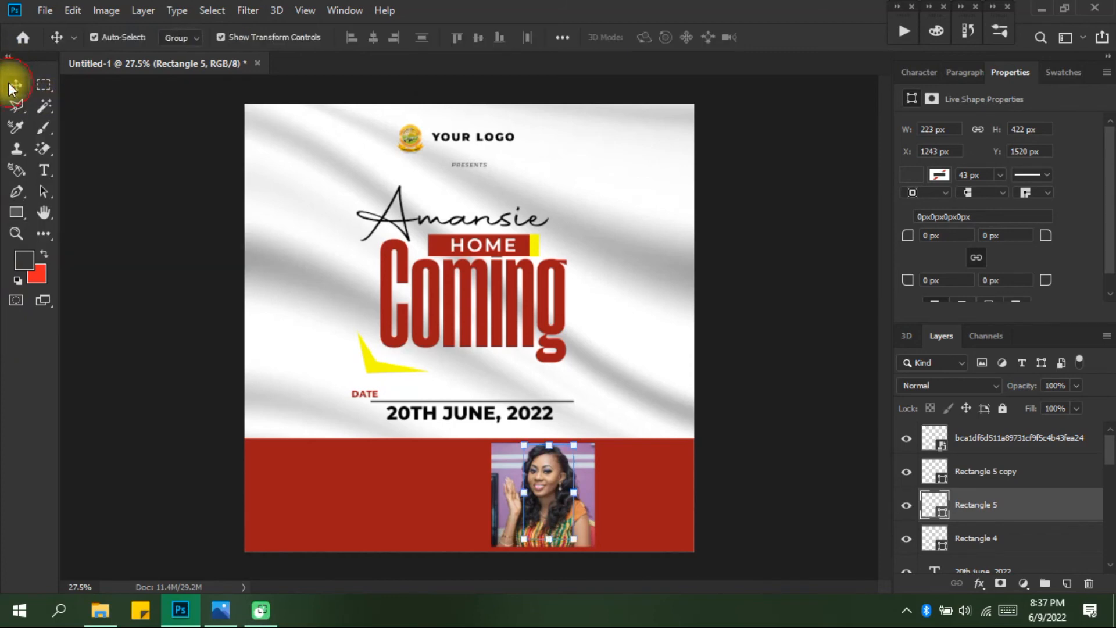
{"action": "key", "text": "Right"}
{"action": "key", "text": "Right"}
{"action": "key", "text": "Right"}
{"action": "key", "text": "Right"}
{"action": "key", "text": "Right"}
{"action": "key", "text": "Right"}
{"action": "key", "text": "Right"}
{"action": "key", "text": "Right"}
{"action": "key", "text": "Right"}
{"action": "key", "text": "Right"}
{"action": "key", "text": "Right"}
{"action": "key", "text": "Right"}
{"action": "key", "text": "Right"}
{"action": "key", "text": "Right"}
{"action": "key", "text": "Right"}
{"action": "key", "text": "Right"}
{"action": "key", "text": "Right"}
{"action": "key", "text": "Right"}
{"action": "key", "text": "Right"}
{"action": "key", "text": "Right"}
{"action": "key", "text": "Right"}
{"action": "key", "text": "Right"}
{"action": "key", "text": "Right"}
{"action": "key", "text": "Right"}
{"action": "key", "text": "Right"}
{"action": "key", "text": "Right"}
{"action": "key", "text": "Right"}
{"action": "key", "text": "Right"}
{"action": "key", "text": "Right"}
{"action": "key", "text": "Right"}
{"action": "key", "text": "Right"}
{"action": "key", "text": "Right"}
{"action": "key", "text": "Right"}
{"action": "key", "text": "Right"}
{"action": "key", "text": "Right"}
{"action": "key", "text": "Right"}
{"action": "key", "text": "Right"}
{"action": "key", "text": "Right"}
{"action": "key", "text": "Right"}
{"action": "key", "text": "Right"}
{"action": "key", "text": "Right"}
{"action": "key", "text": "Right"}
{"action": "key", "text": "Right"}
{"action": "key", "text": "Right"}
{"action": "key", "text": "Right"}
{"action": "key", "text": "Right"}
{"action": "key", "text": "Right"}
{"action": "key", "text": "Right"}
{"action": "key", "text": "Right"}
{"action": "key", "text": "Right"}
{"action": "key", "text": "Right"}
{"action": "key", "text": "Right"}
{"action": "key", "text": "Right"}
{"action": "key", "text": "Right"}
{"action": "key", "text": "Right"}
{"action": "key", "text": "Right"}
{"action": "key", "text": "Right"}
{"action": "key", "text": "Right"}
{"action": "key", "text": "Right"}
{"action": "key", "text": "Right"}
{"action": "key", "text": "Right"}
{"action": "key", "text": "Right"}
{"action": "key", "text": "Right"}
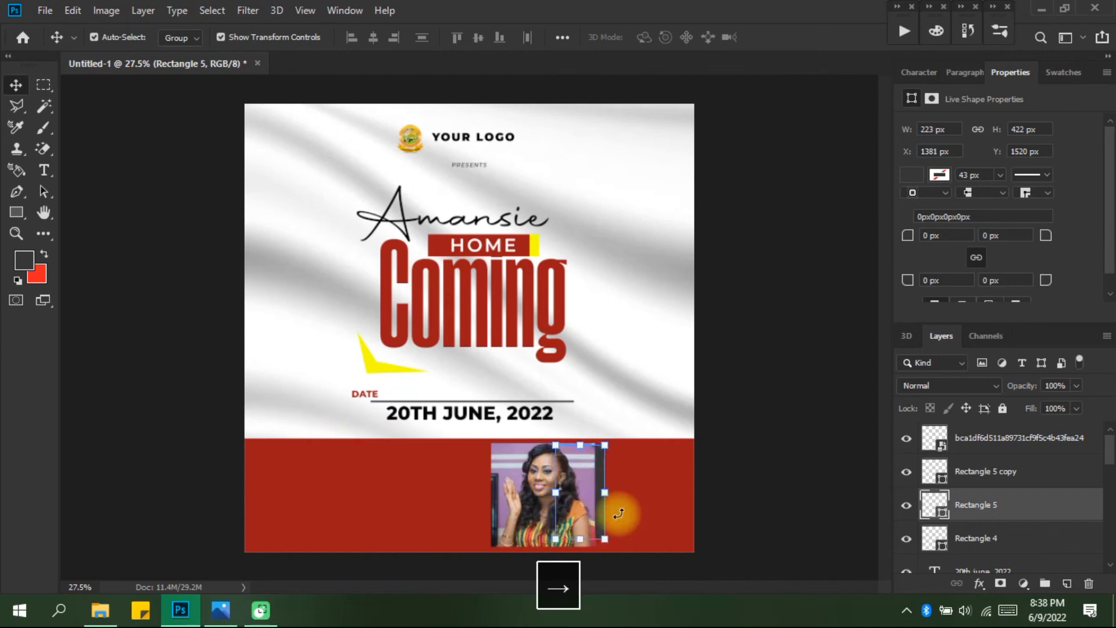
{"action": "key", "text": "Right"}
{"action": "key", "text": "Right"}
{"action": "key", "text": "Right"}
{"action": "key", "text": "Right"}
{"action": "key", "text": "Right"}
{"action": "key", "text": "Right"}
{"action": "key", "text": "Right"}
{"action": "key", "text": "Right"}
{"action": "key", "text": "Right"}
{"action": "key", "text": "Right"}
{"action": "key", "text": "Right"}
{"action": "key", "text": "Right"}
{"action": "key", "text": "Right"}
{"action": "key", "text": "Right"}
{"action": "key", "text": "Right"}
{"action": "key", "text": "Right"}
{"action": "key", "text": "Right"}
{"action": "key", "text": "Right"}
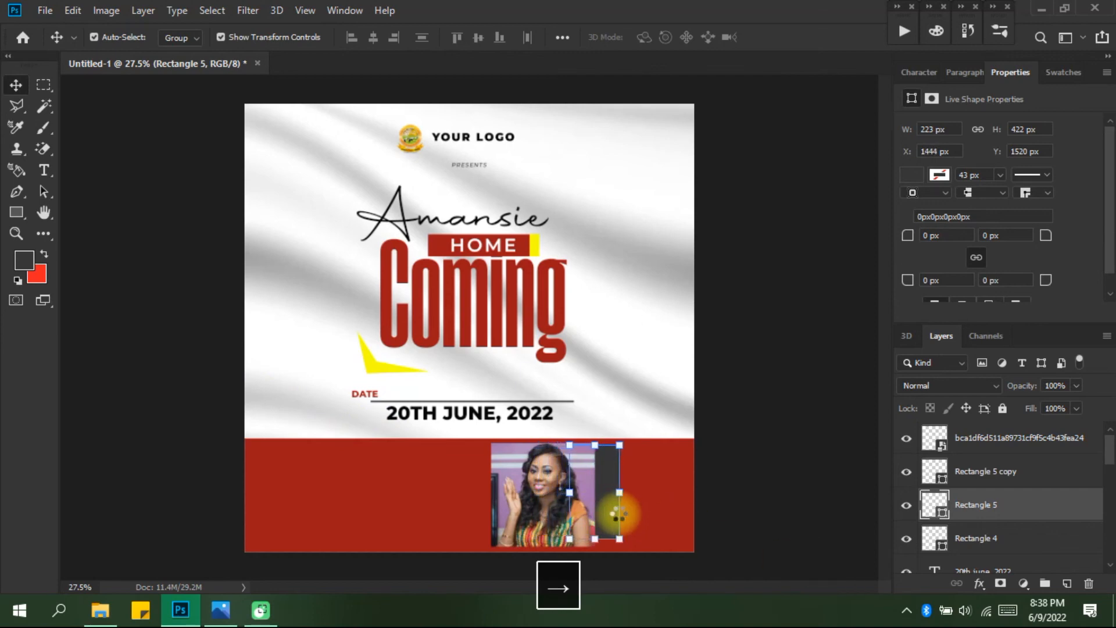
{"action": "left_click_drag", "start_coordinate": [606, 512], "coordinate": [640, 515]}
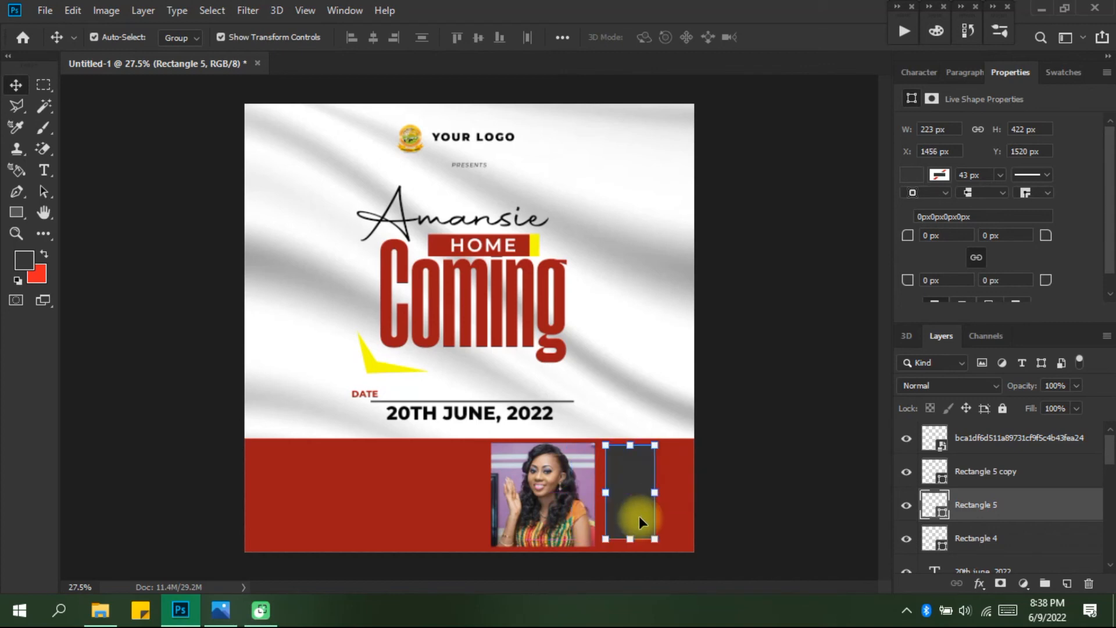
Clip the woman's photo to the Rectangle 5 copy layer
{"action": "left_click", "coordinate": [1030, 440]}
{"action": "right_click", "coordinate": [1032, 436]}
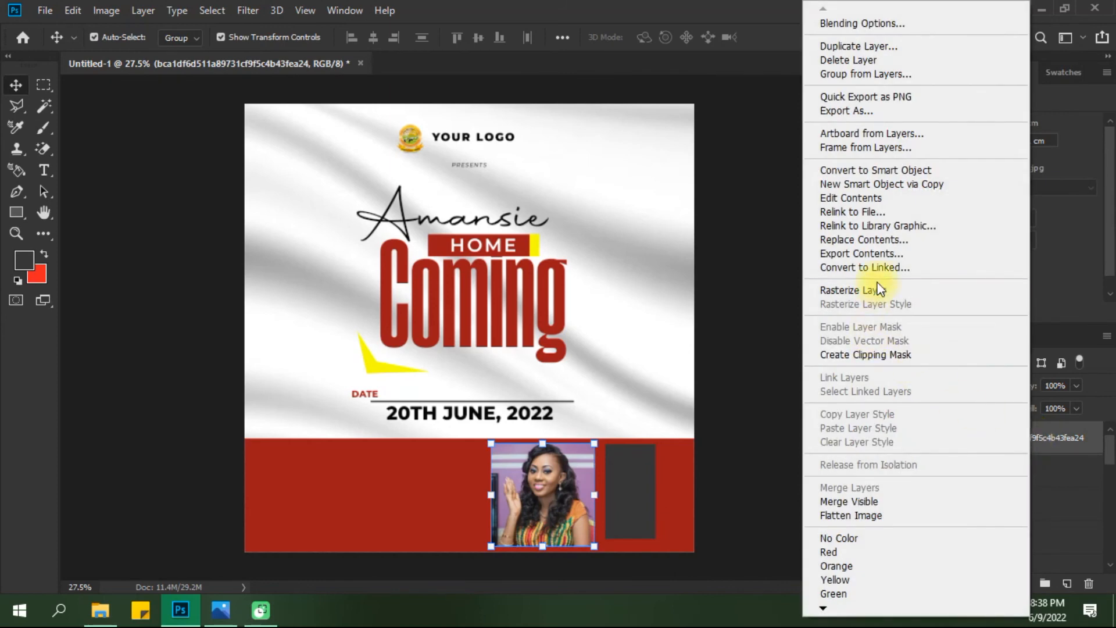
{"action": "left_click", "coordinate": [882, 356]}
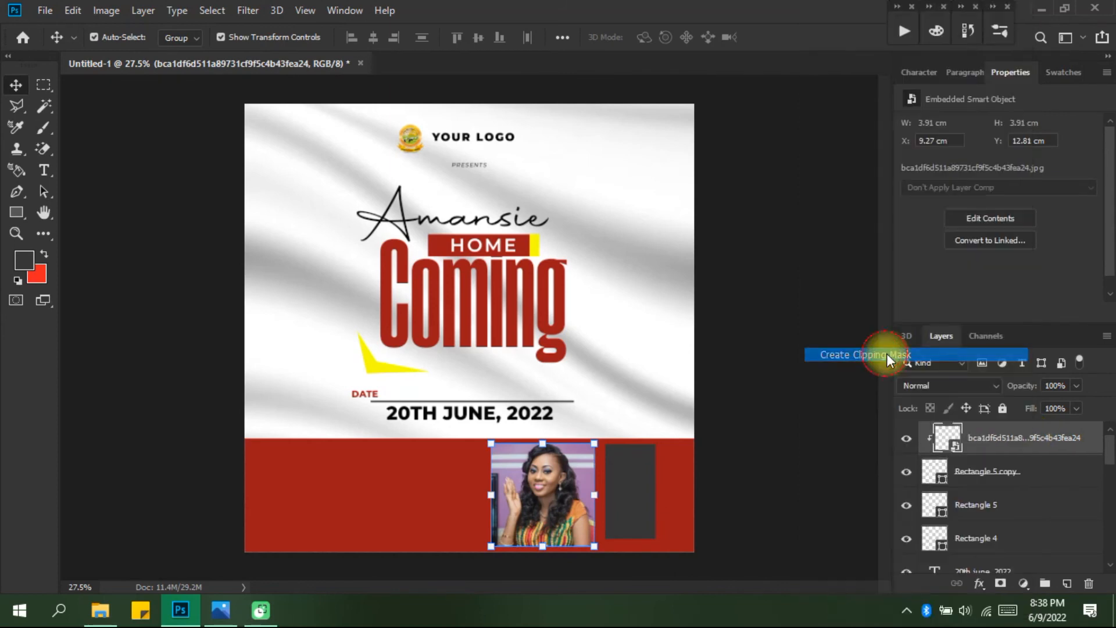
Move the empty dark rectangle left to X 1517 px, leaving a narrow gap beside the framed photo
{"action": "left_click", "coordinate": [627, 491]}
{"action": "key", "text": "Left"}
{"action": "key", "text": "Left"}
{"action": "key", "text": "Left"}
{"action": "key", "text": "Left"}
{"action": "key", "text": "Left"}
{"action": "key", "text": "Left"}
{"action": "key", "text": "Left"}
{"action": "key", "text": "Left"}
{"action": "key", "text": "Left"}
{"action": "key", "text": "Left"}
{"action": "key", "text": "Left"}
{"action": "key", "text": "Left"}
{"action": "key", "text": "Left"}
{"action": "key", "text": "Left"}
{"action": "key", "text": "Left"}
{"action": "key", "text": "Left"}
{"action": "key", "text": "Left"}
{"action": "key", "text": "Left"}
{"action": "key", "text": "Left"}
{"action": "key", "text": "Left"}
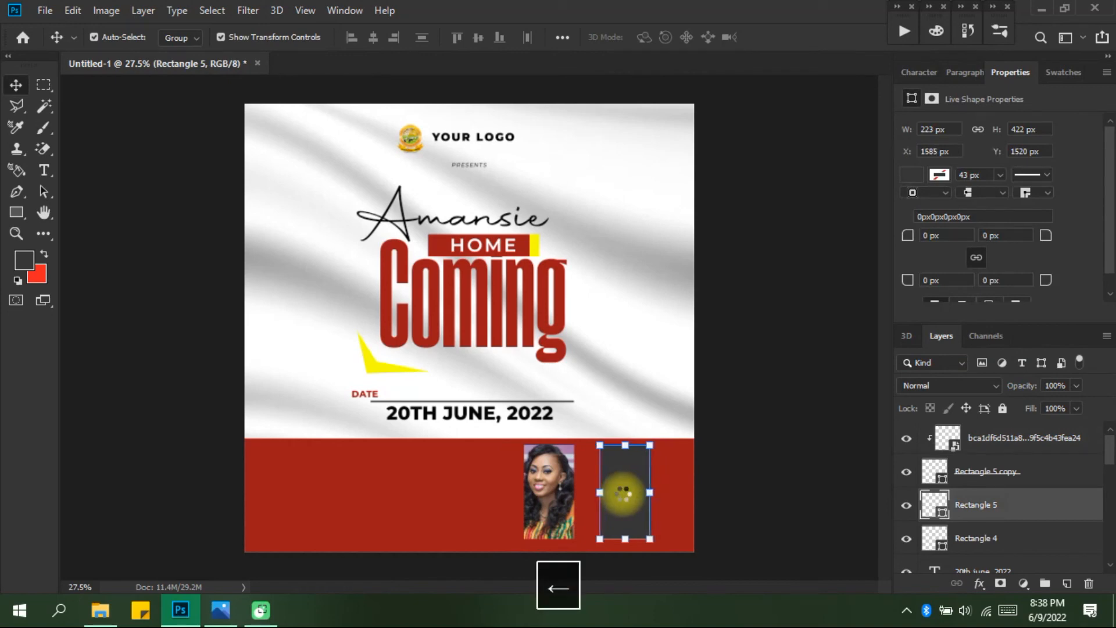
{"action": "key", "text": "Left"}
{"action": "key", "text": "Left"}
{"action": "key", "text": "Left"}
{"action": "key", "text": "Left"}
{"action": "key", "text": "Left"}
{"action": "key", "text": "Left"}
{"action": "key", "text": "Left"}
{"action": "key", "text": "Left"}
{"action": "key", "text": "Left"}
{"action": "key", "text": "Left"}
{"action": "key", "text": "Left"}
{"action": "key", "text": "Left"}
{"action": "key", "text": "Left"}
{"action": "key", "text": "Left"}
{"action": "key", "text": "Left"}
{"action": "key", "text": "Left"}
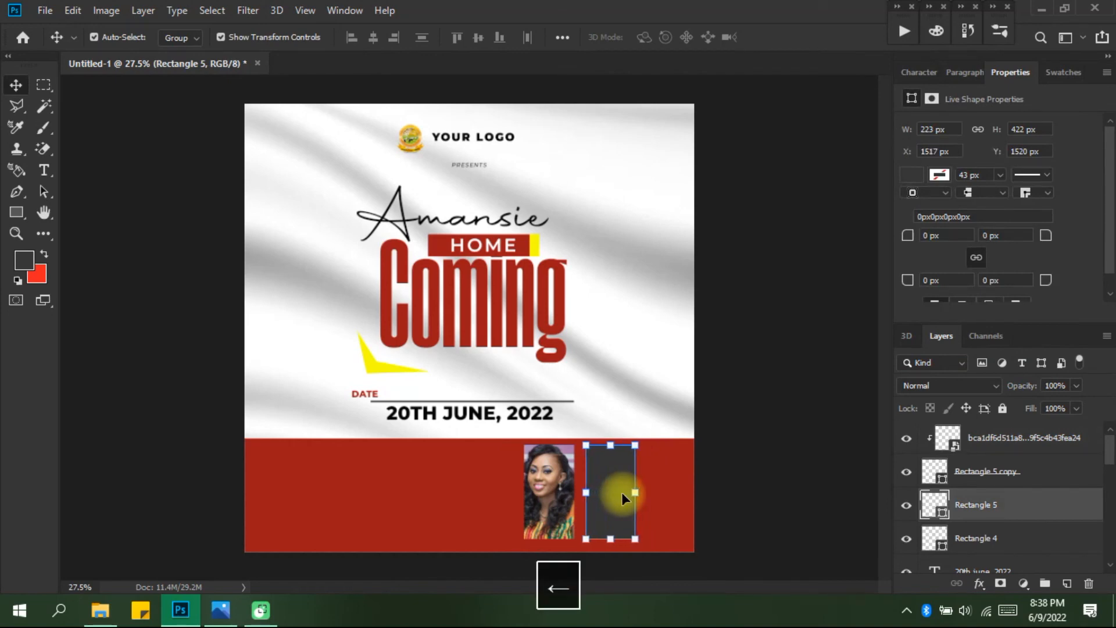
Place file_bf2cddbd80_original from the hd pics folder over the dark rectangle, scaled to about 10.56%
{"action": "key", "text": "alt+Tab"}
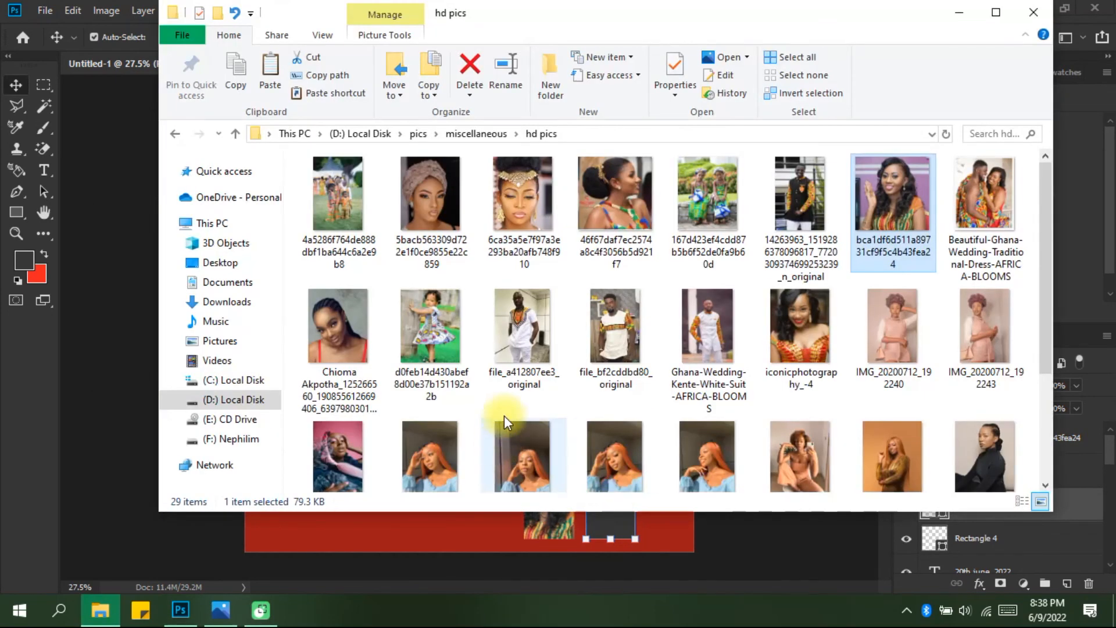
{"action": "left_click_drag", "start_coordinate": [581, 337], "coordinate": [162, 525]}
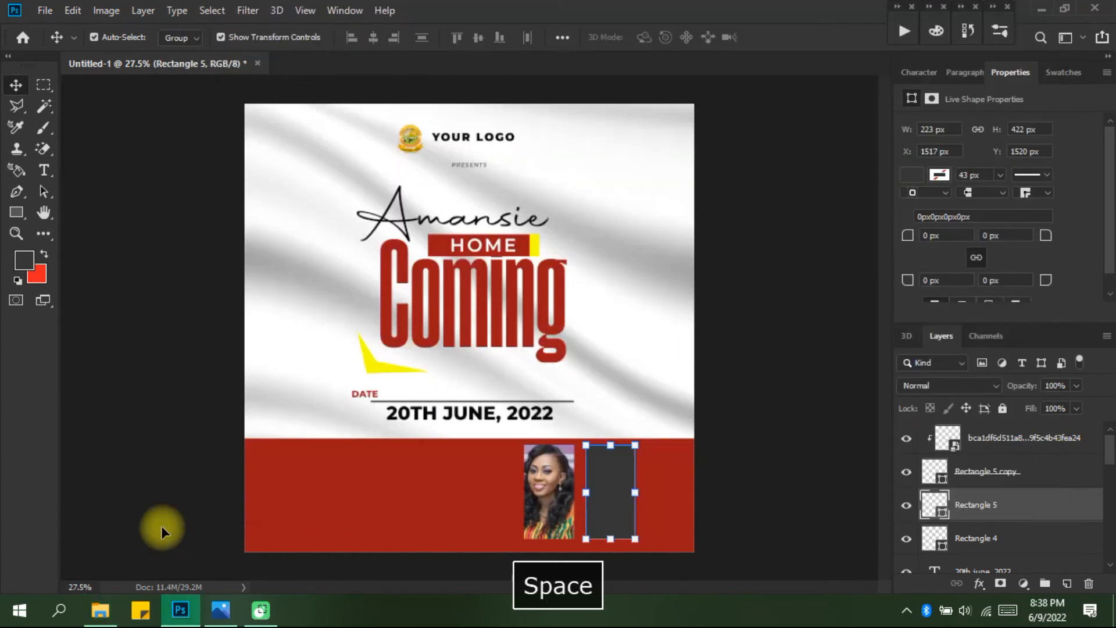
{"action": "left_click_drag", "start_coordinate": [532, 106], "coordinate": [688, 349]}
{"action": "left_click_drag", "start_coordinate": [634, 425], "coordinate": [640, 485]}
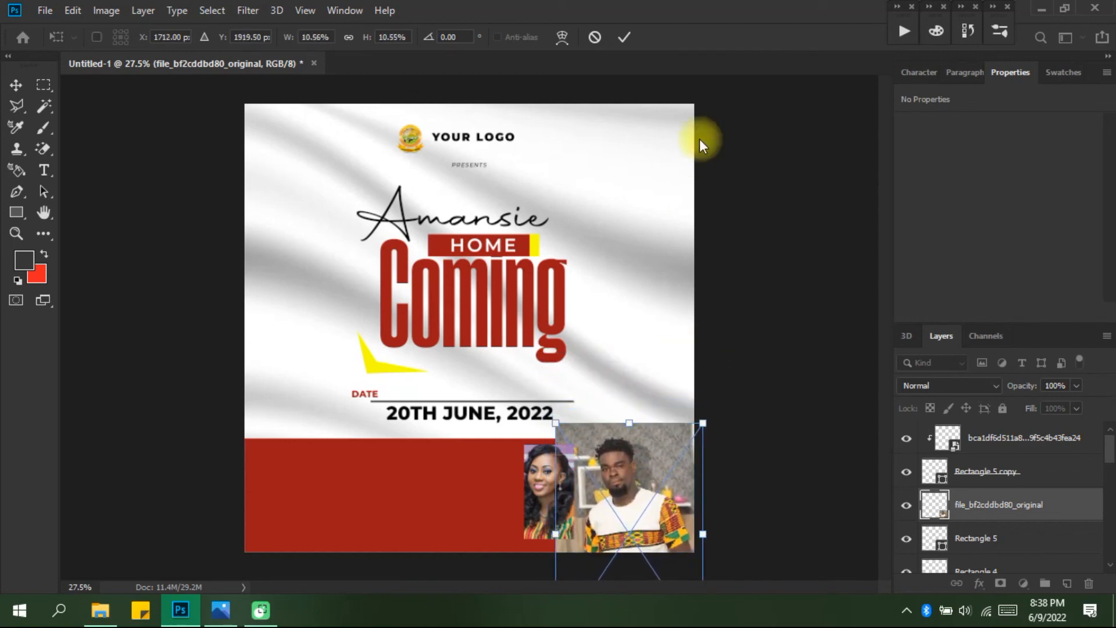
{"action": "left_click", "coordinate": [625, 35]}
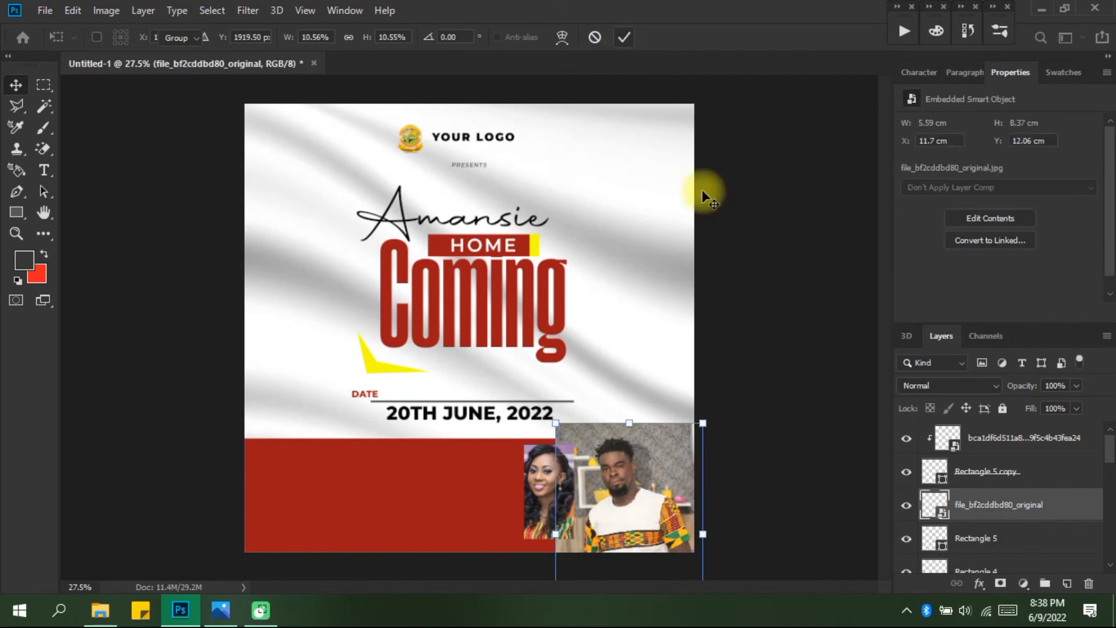
Clip the man's photo to the Rectangle 5 layer
{"action": "left_click", "coordinate": [1008, 534]}
{"action": "left_click", "coordinate": [1011, 513]}
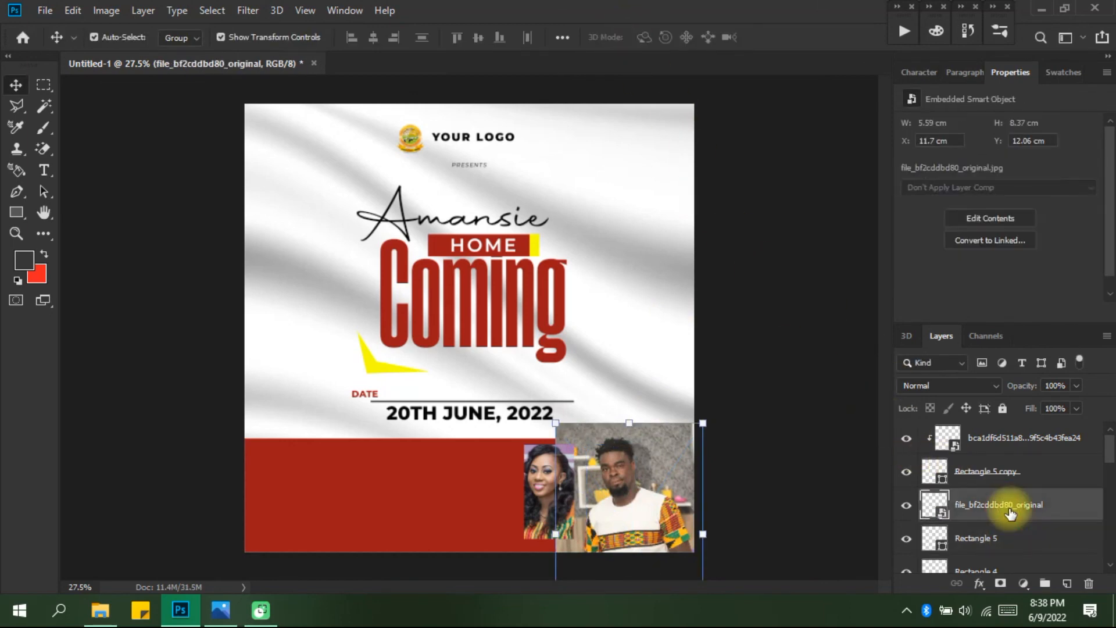
{"action": "right_click", "coordinate": [1011, 513]}
{"action": "left_click", "coordinate": [820, 356]}
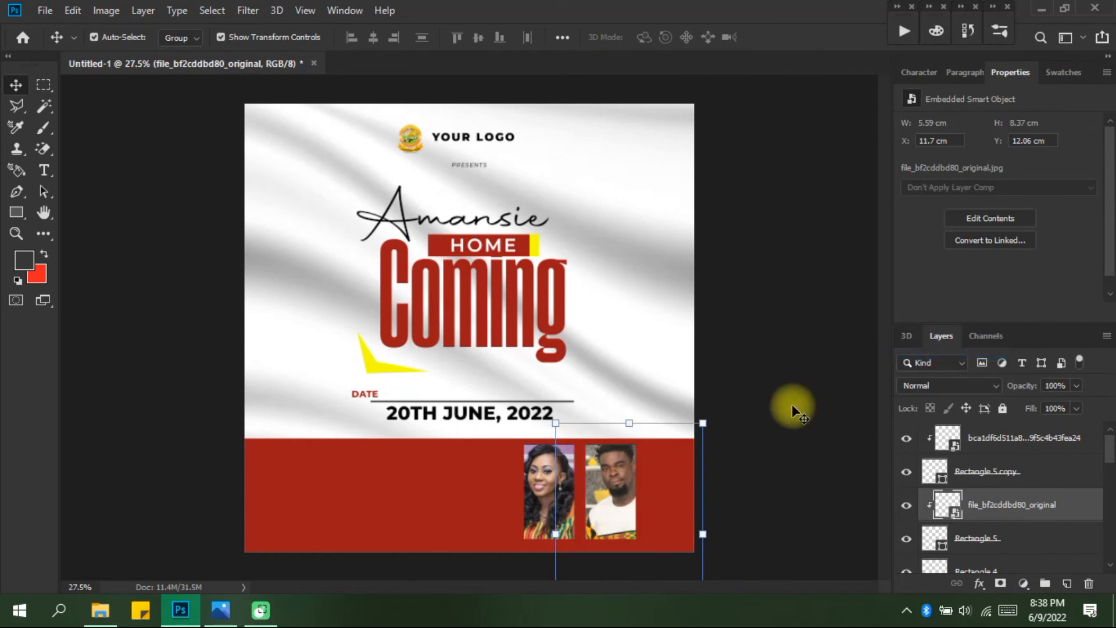
Shift the man's photo left and down to about X 11.43 cm, Y 12.26 cm, centring his face in the frame
{"action": "key", "text": "Left"}
{"action": "key", "text": "Left"}
{"action": "key", "text": "Left"}
{"action": "key", "text": "Left"}
{"action": "key", "text": "Left"}
{"action": "key", "text": "Left"}
{"action": "key", "text": "Left"}
{"action": "key", "text": "Left"}
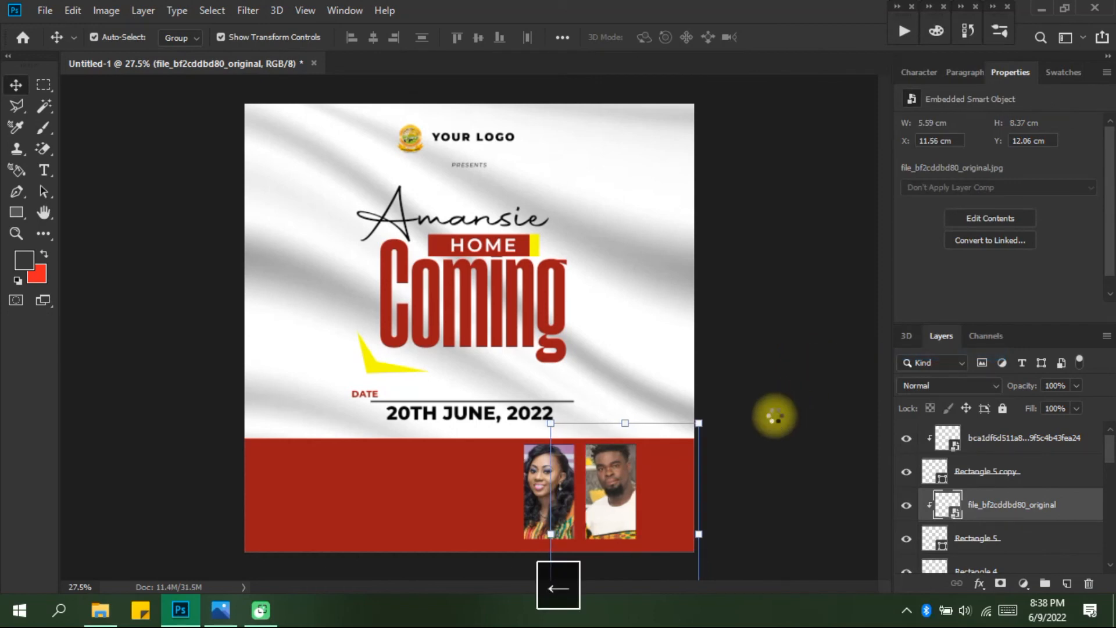
{"action": "key", "text": "Down"}
{"action": "key", "text": "Down"}
{"action": "key", "text": "Down"}
{"action": "key", "text": "Down"}
{"action": "key", "text": "Down"}
{"action": "key", "text": "Down"}
{"action": "key", "text": "Down"}
{"action": "key", "text": "Down"}
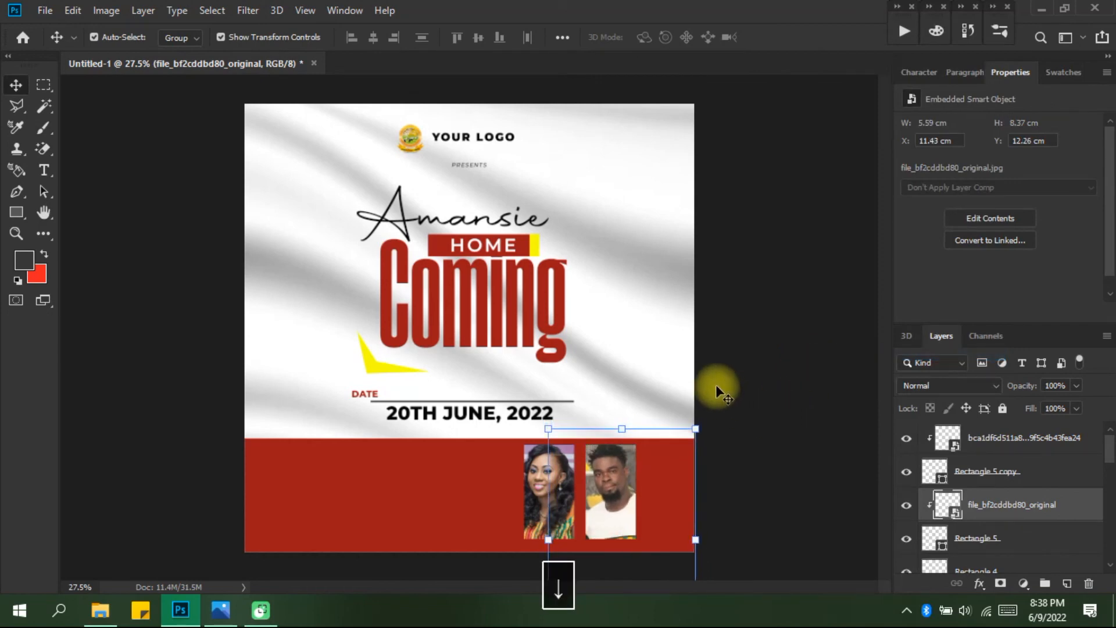
{"action": "left_click", "coordinate": [716, 385]}
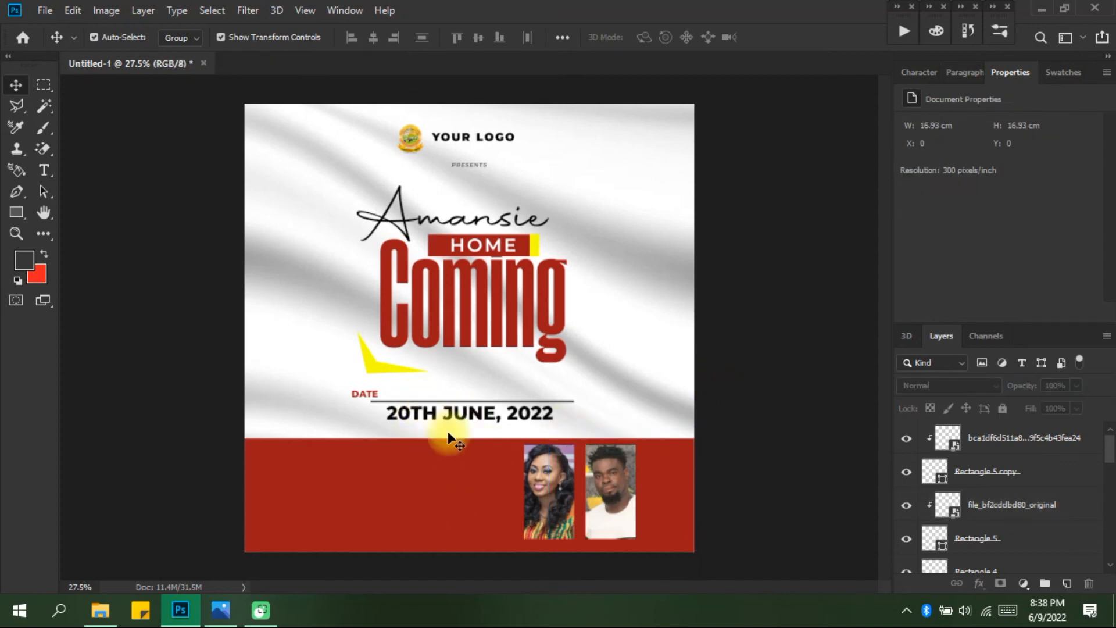
Duplicate the "20TH JUNE, 2022" text layer and move the copy onto the red band, to about X 2.2 cm, Y 13.11 cm
{"action": "left_click", "coordinate": [456, 417]}
{"action": "right_click", "coordinate": [1019, 551]}
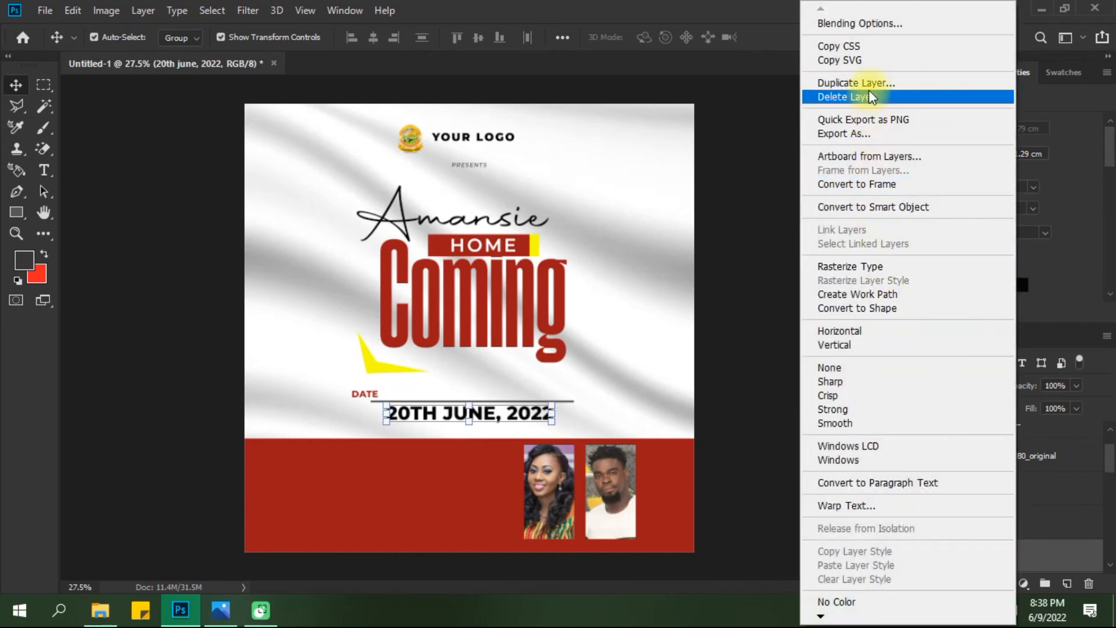
{"action": "left_click", "coordinate": [867, 83]}
{"action": "key", "text": "Return"}
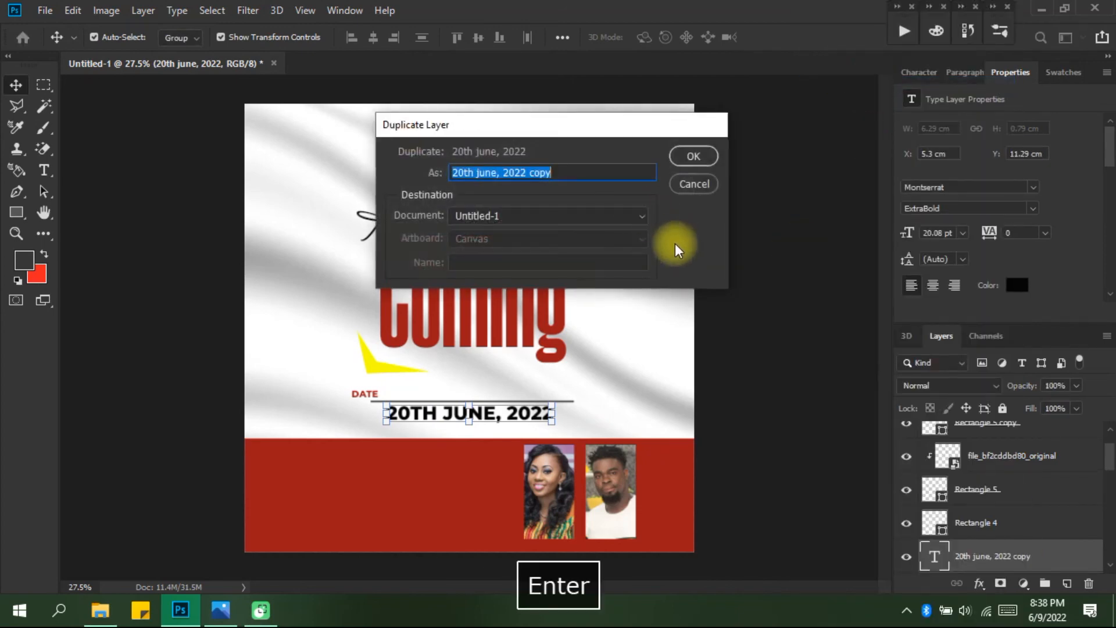
{"action": "left_click_drag", "start_coordinate": [490, 413], "coordinate": [412, 464]}
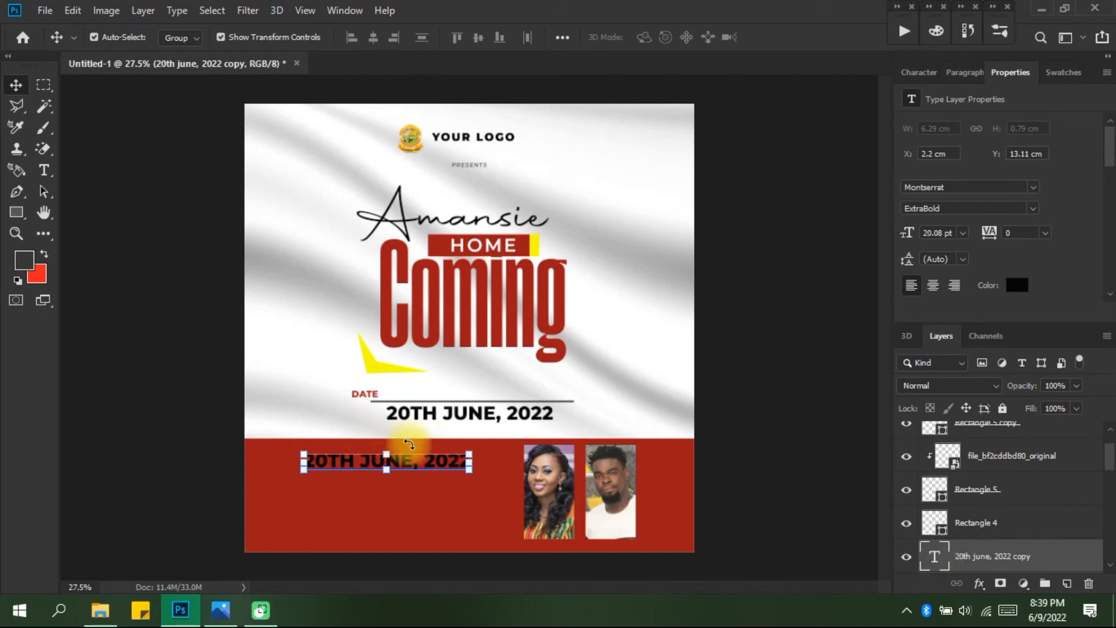
Change the copied date text on the red band to white
{"action": "double_click", "coordinate": [442, 466]}
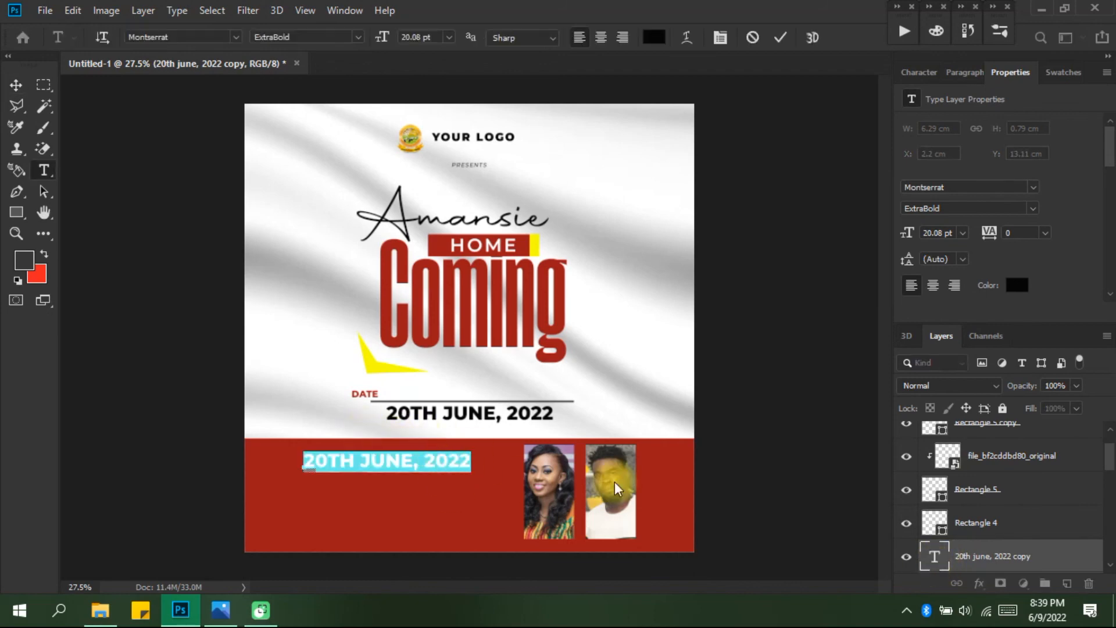
{"action": "left_click", "coordinate": [1025, 286]}
{"action": "left_click", "coordinate": [687, 312]}
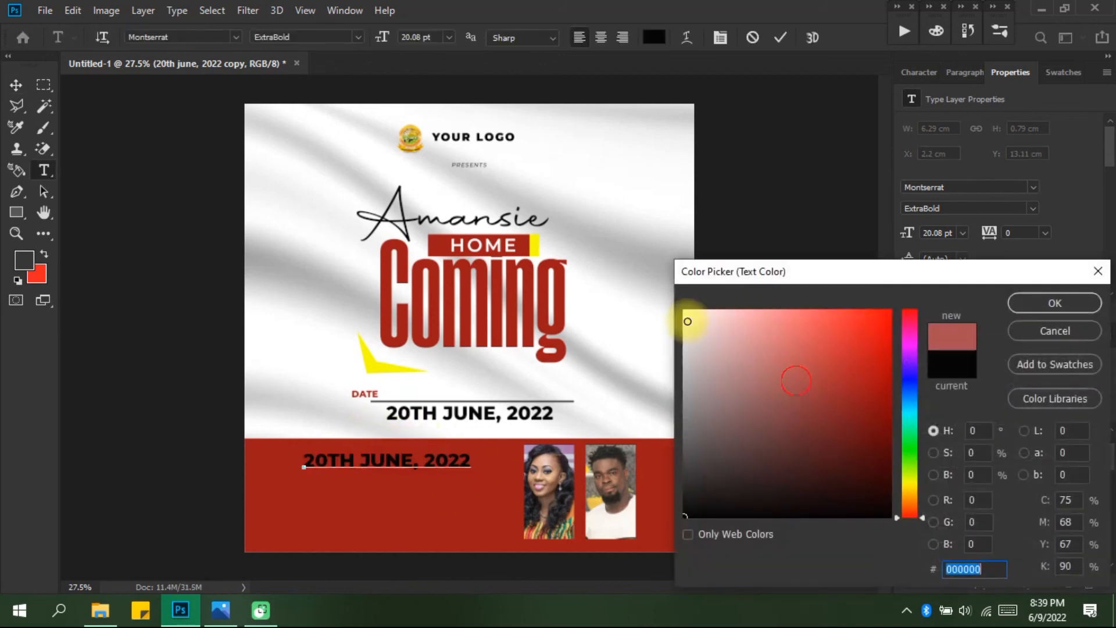
{"action": "key", "text": "Return"}
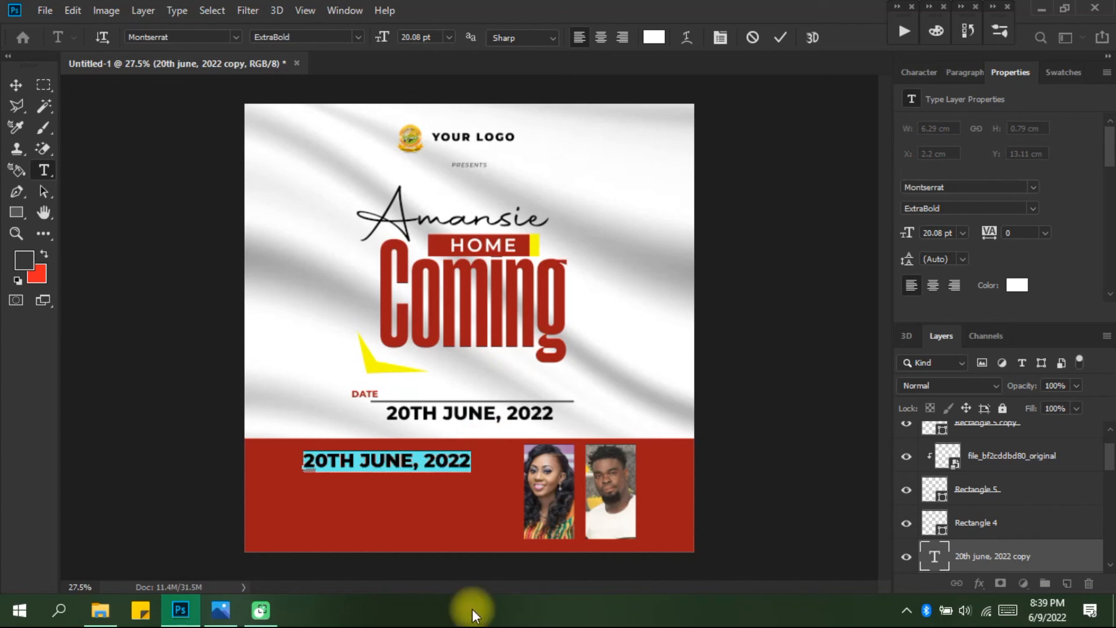
Replace the copied date text on the red band with "TIME: 9:00AM"
{"action": "type", "text": "TME"}
{"action": "key", "text": "BackSpace"}
{"action": "key", "text": "BackSpace"}
{"action": "type", "text": "IME"}
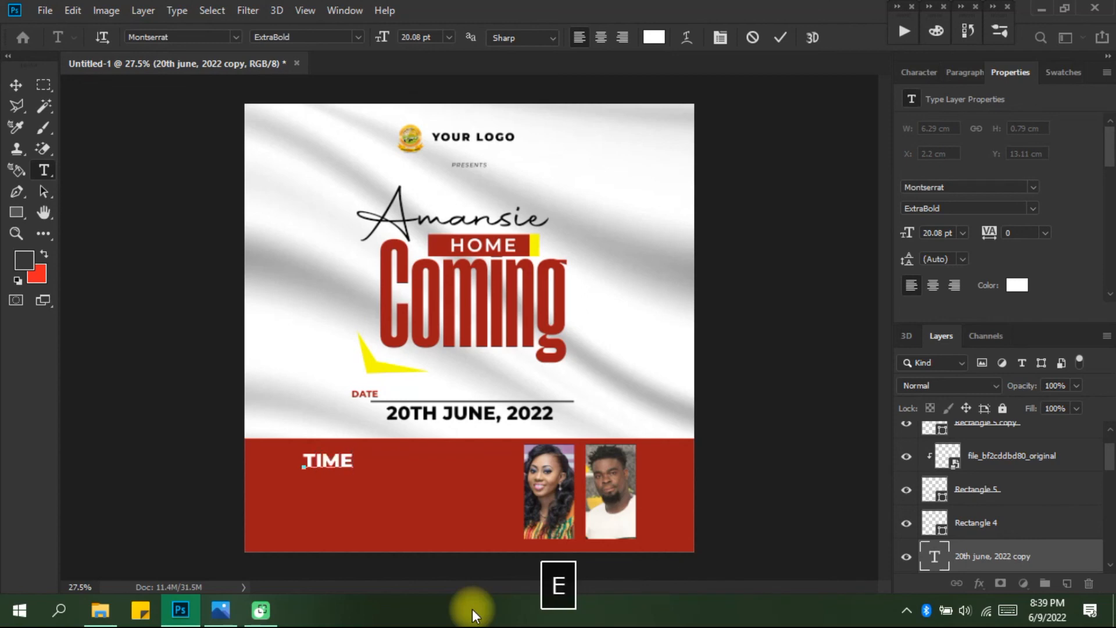
{"action": "key", "text": "semicolon"}
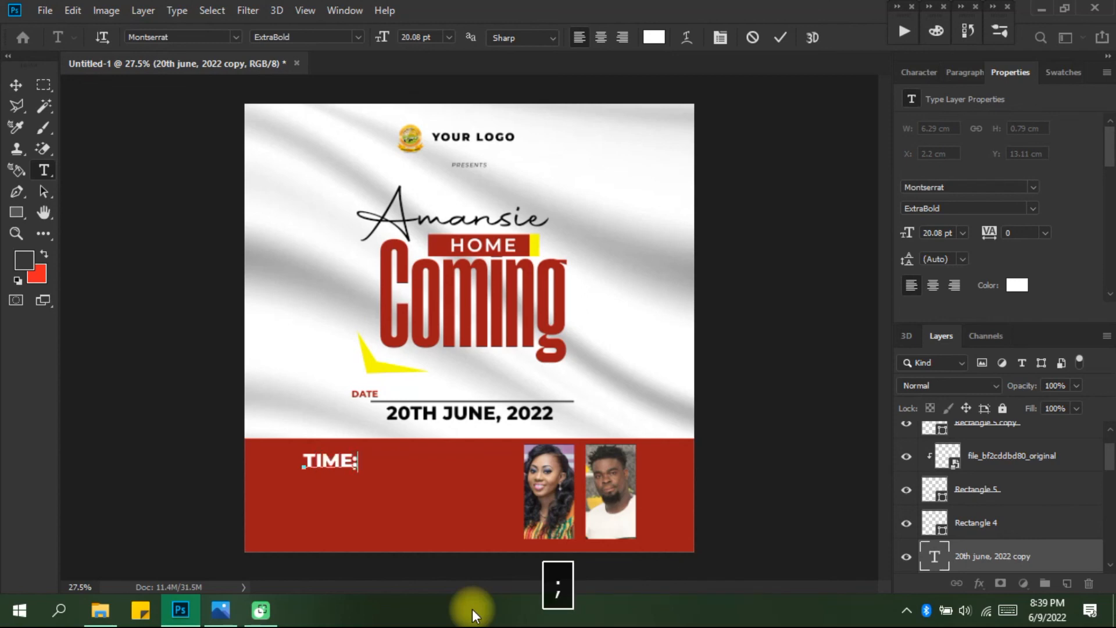
{"action": "key", "text": "BackSpace"}
{"action": "key", "text": "BackSpace"}
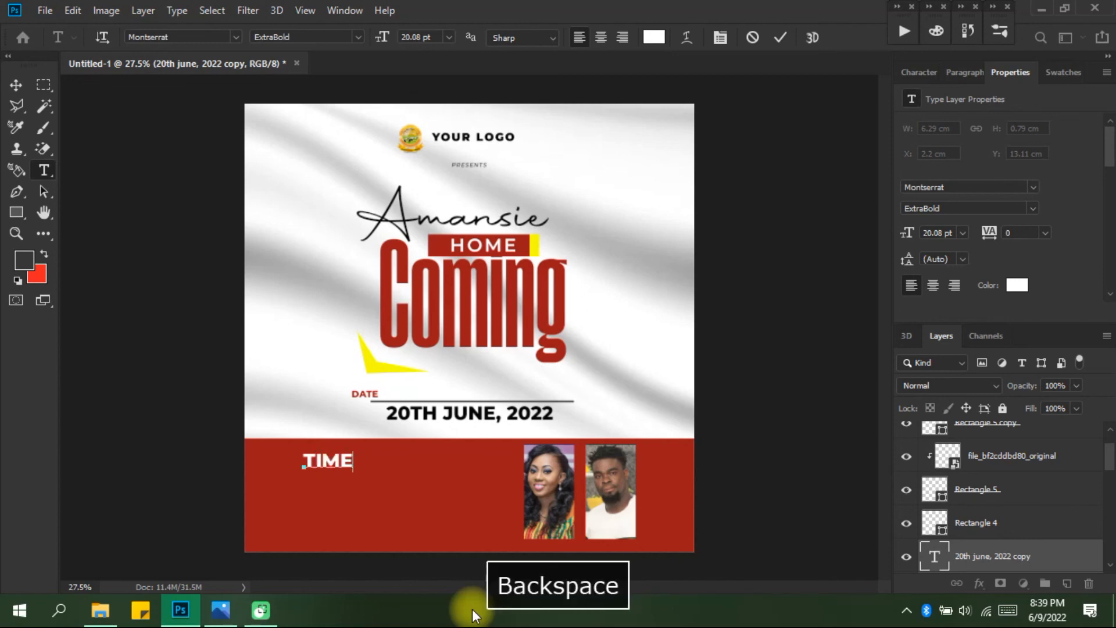
{"action": "key", "text": "ctrl+semicolon"}
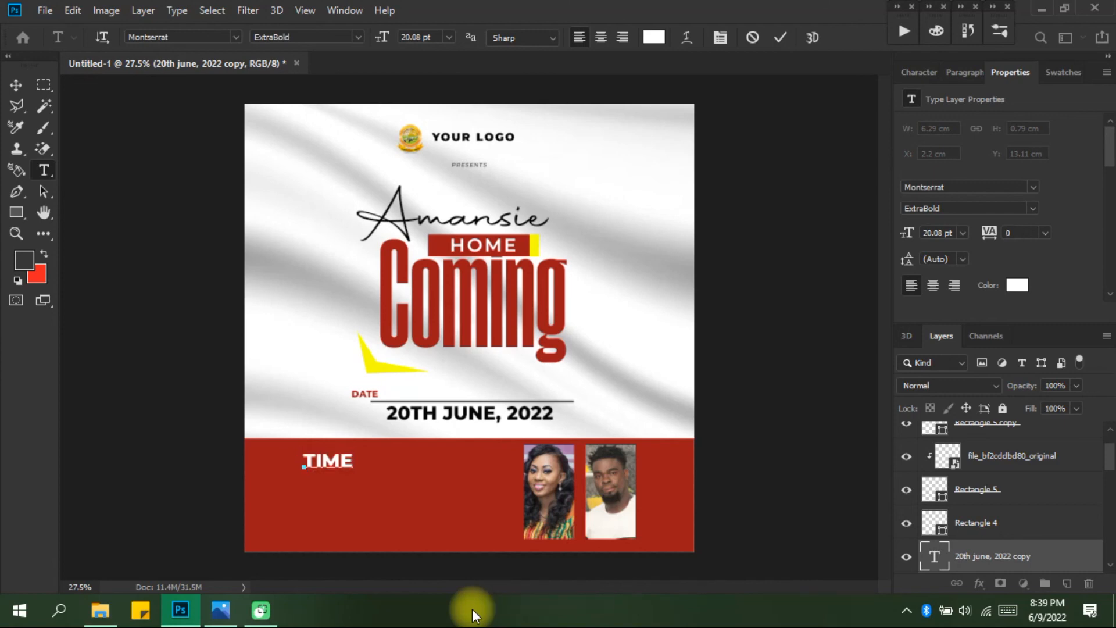
{"action": "type", "text": ": "}
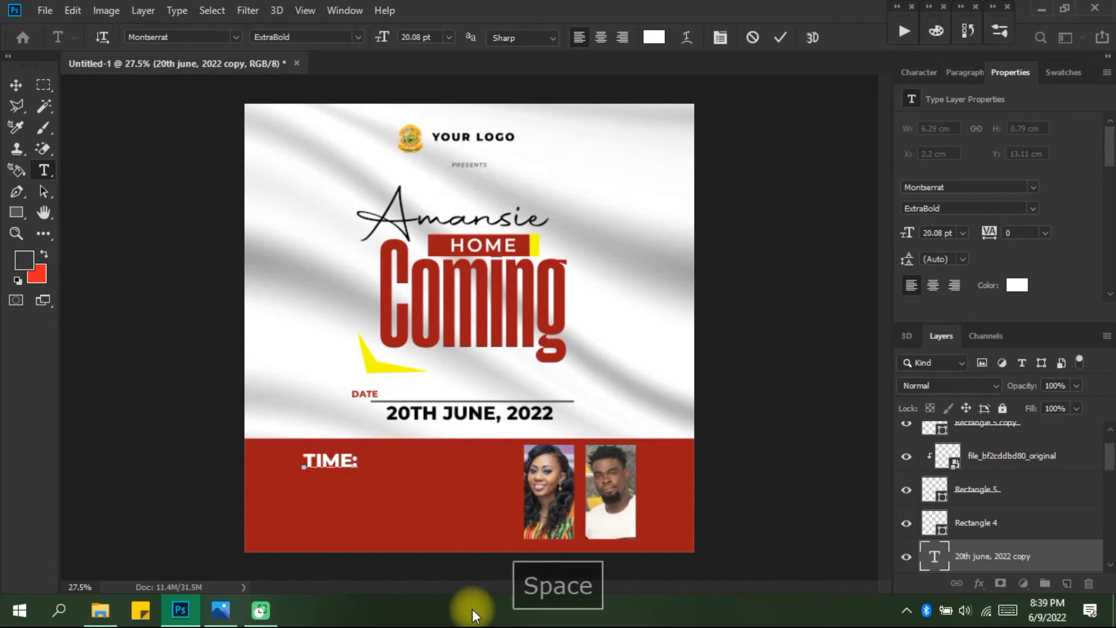
{"action": "type", "text": "9"}
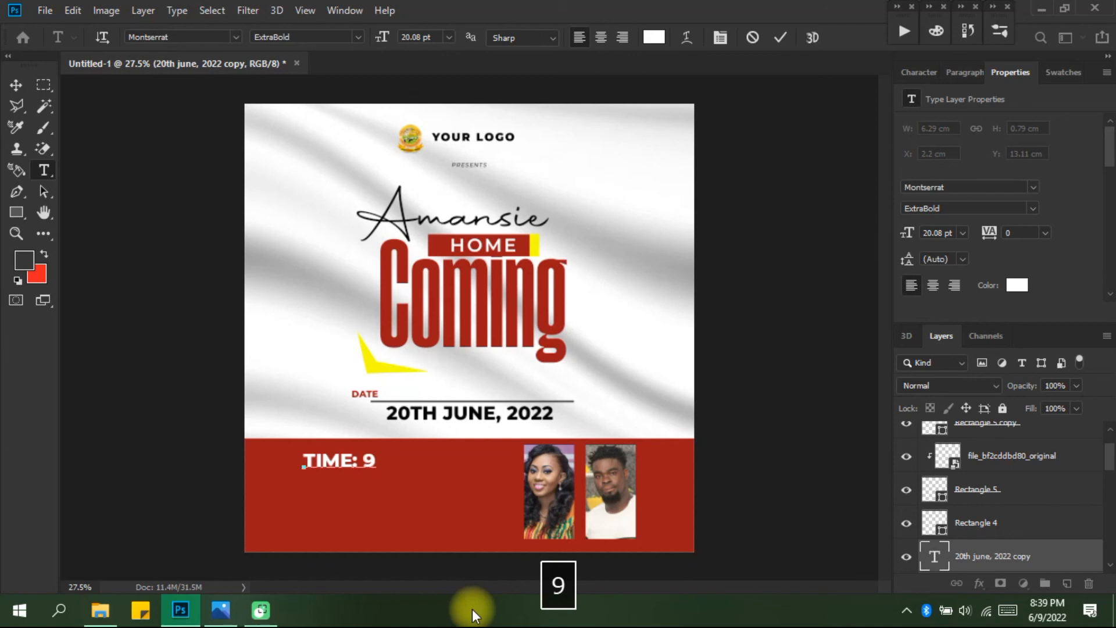
{"action": "key", "text": "ctrl+semicolon"}
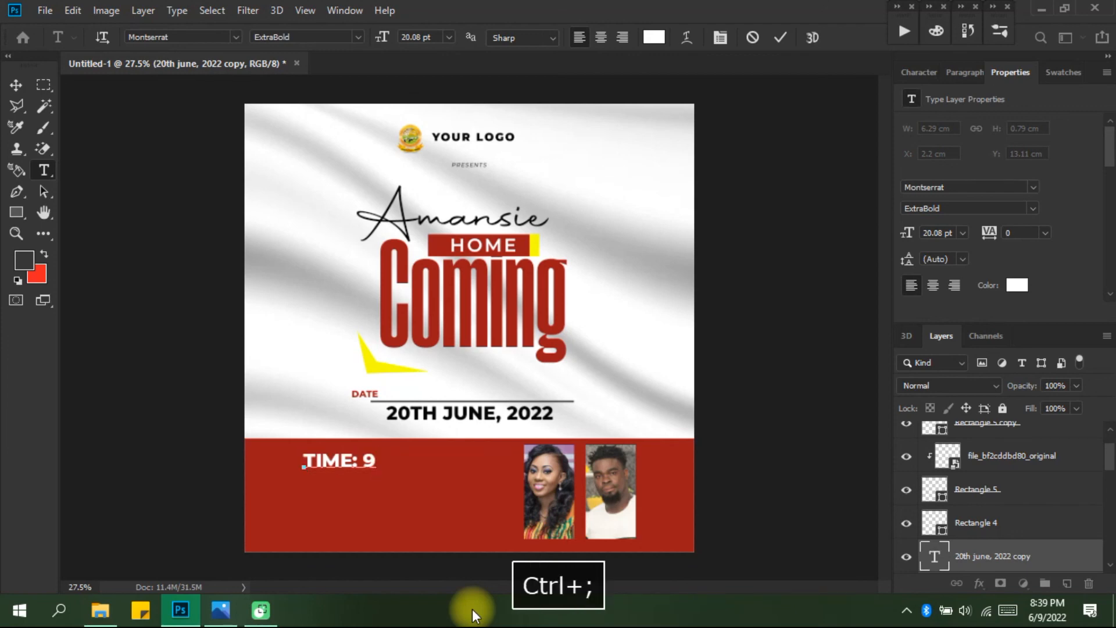
{"action": "type", "text": ":"}
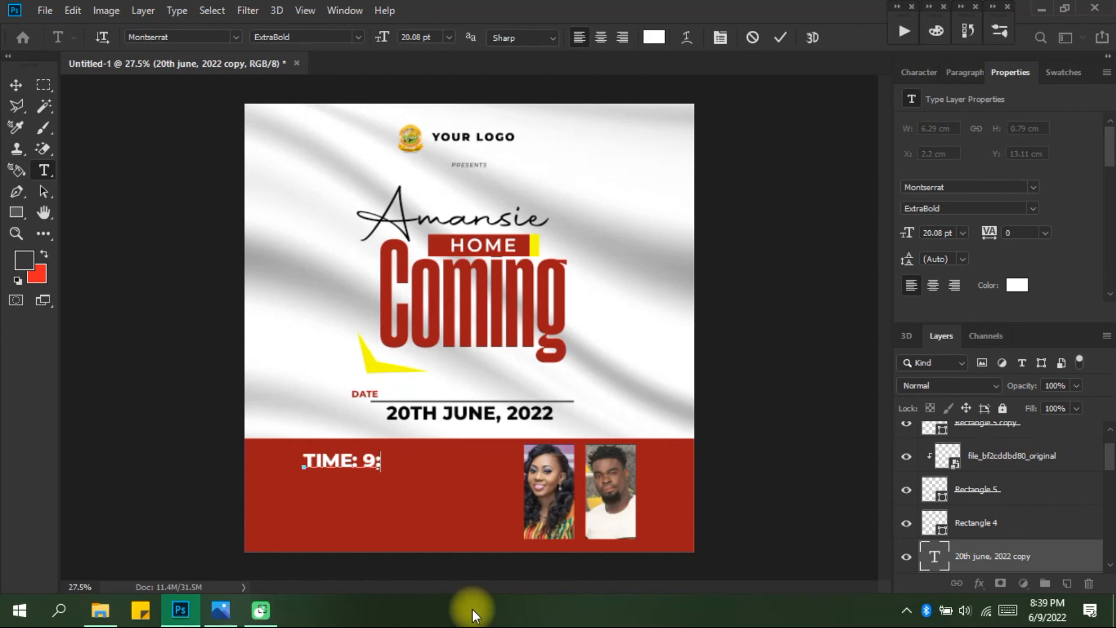
{"action": "key", "text": "BackSpace"}
{"action": "type", "text": ":00AM"}
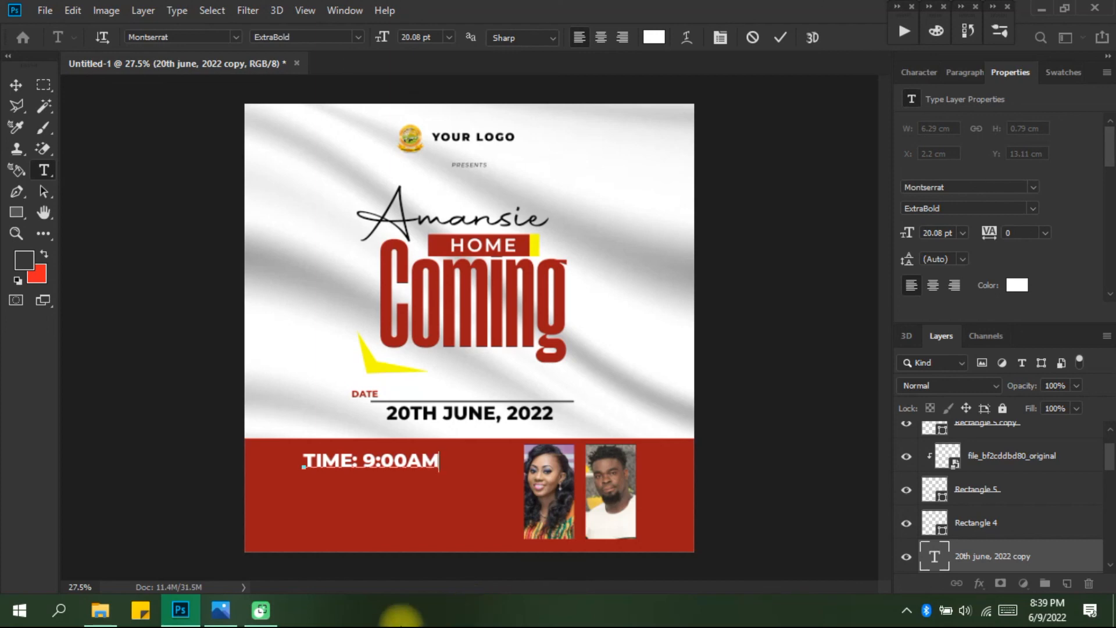
Set only the word "TIME:" to 13.08 pt and commit the text edit
{"action": "left_click_drag", "start_coordinate": [359, 464], "coordinate": [301, 463]}
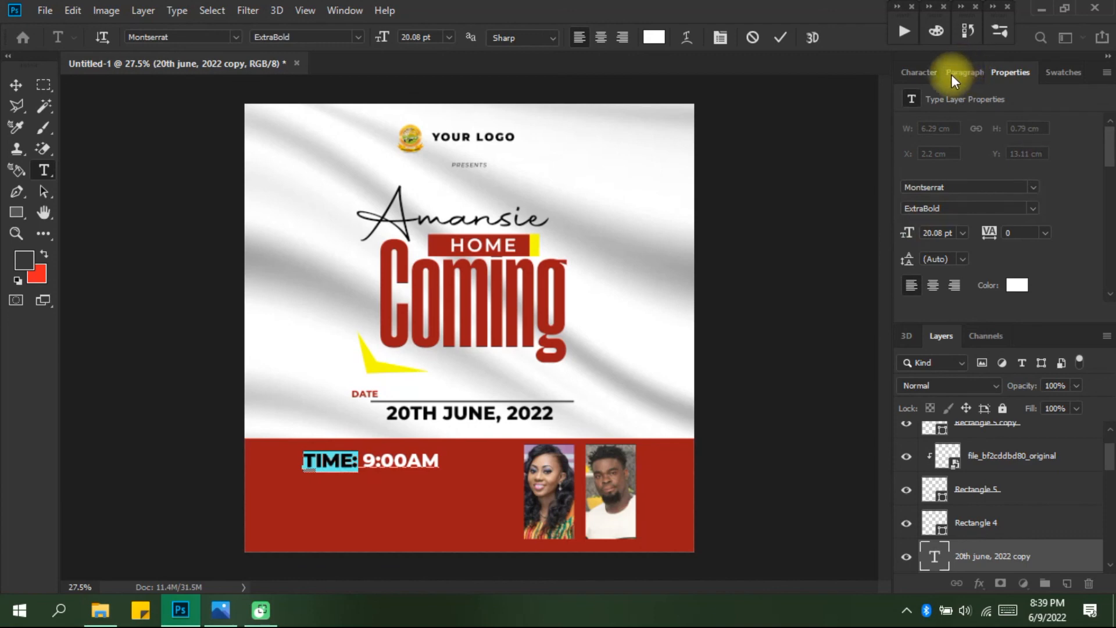
{"action": "left_click", "coordinate": [914, 70]}
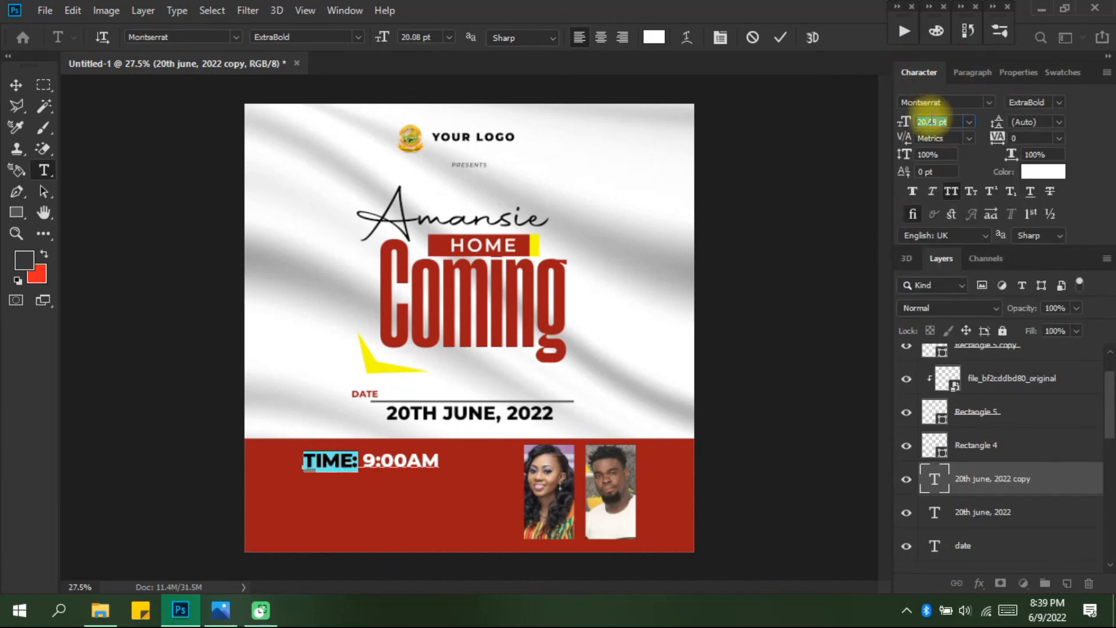
{"action": "scroll", "coordinate": [931, 121], "scroll_direction": "down", "scroll_amount": 7}
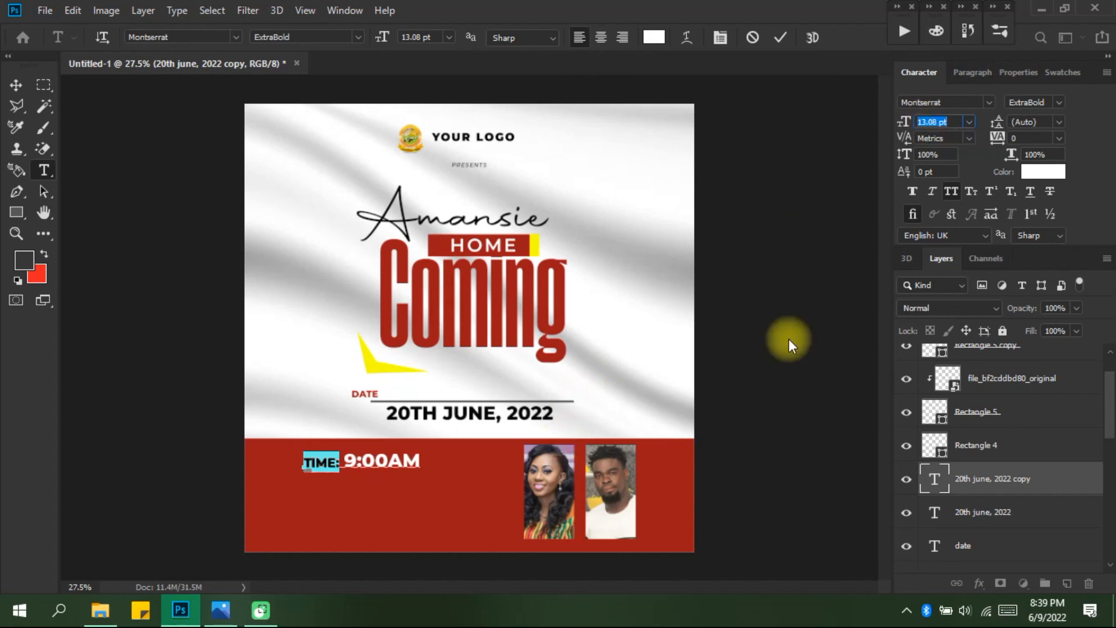
{"action": "left_click", "coordinate": [781, 37]}
{"action": "key", "text": "v"}
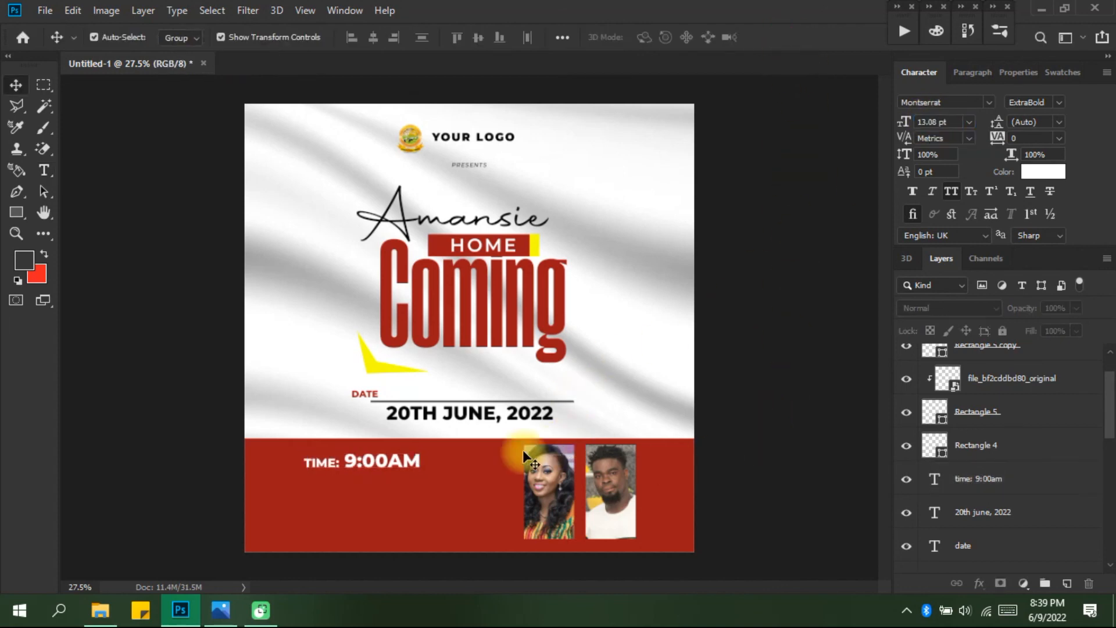
Duplicate the time text layer and place another copy of it about 1.18 cm directly below the original line
{"action": "left_click", "coordinate": [397, 462]}
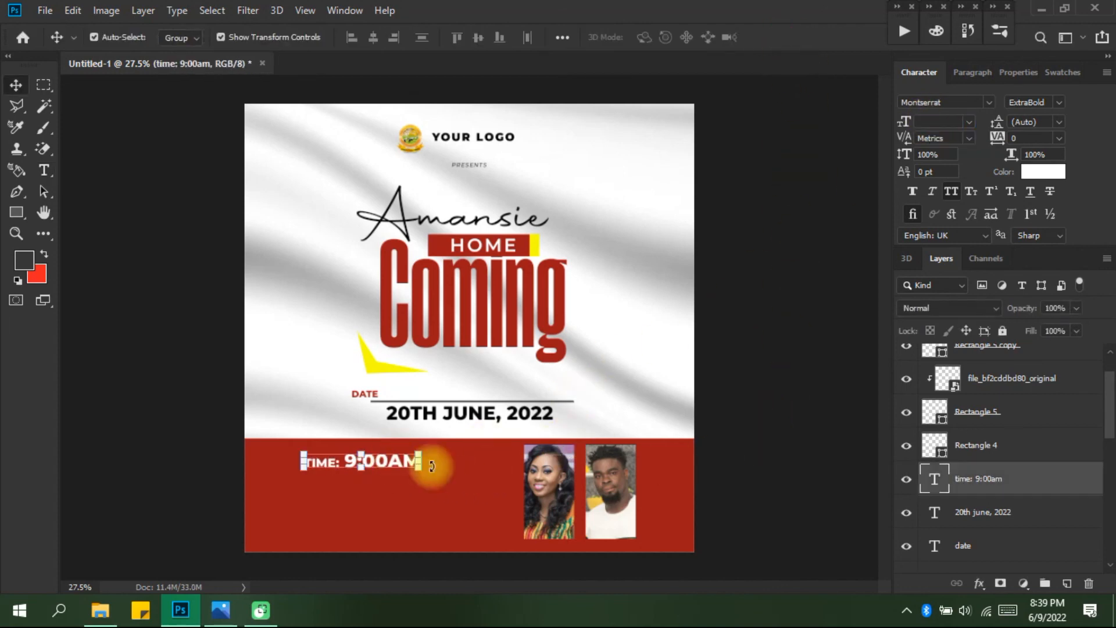
{"action": "right_click", "coordinate": [1055, 474]}
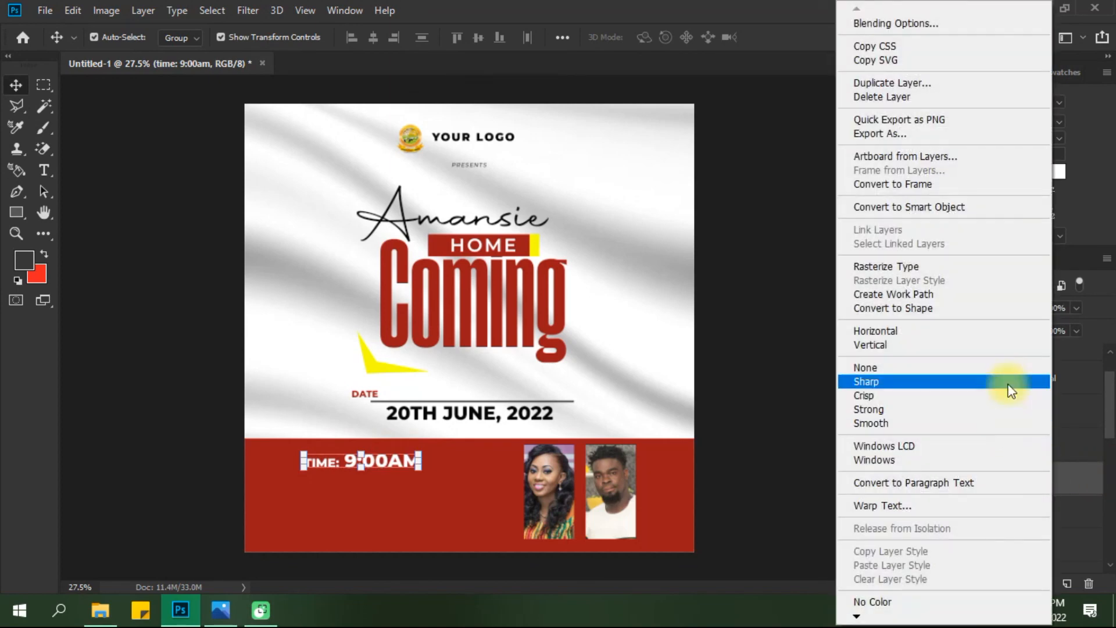
{"action": "left_click", "coordinate": [913, 83]}
{"action": "key", "text": "Return"}
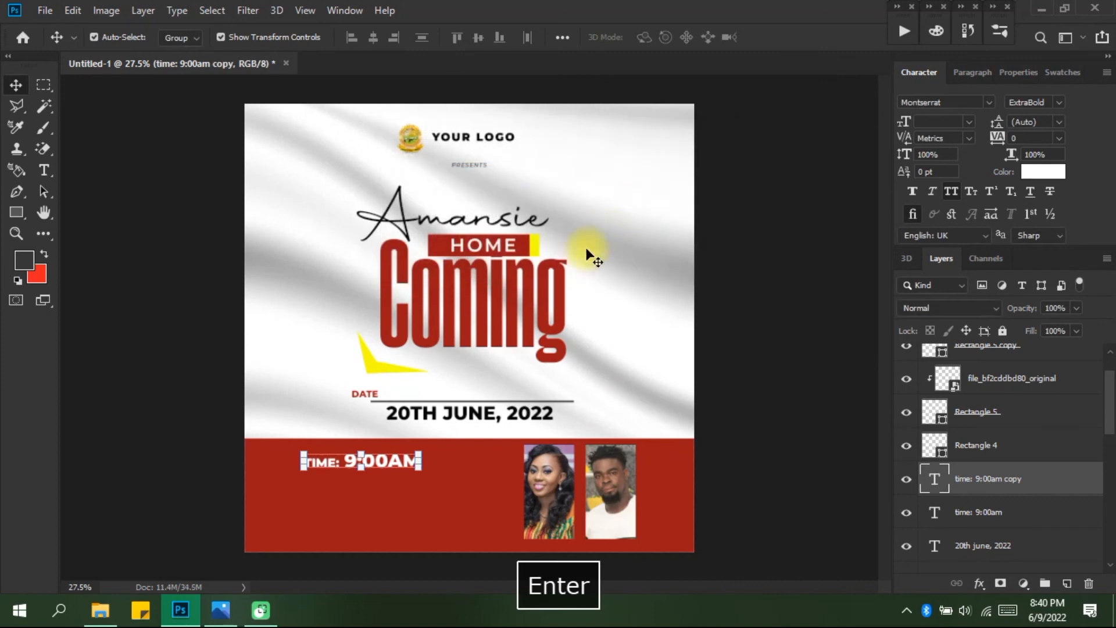
{"action": "left_click_drag", "start_coordinate": [389, 461], "coordinate": [389, 495]}
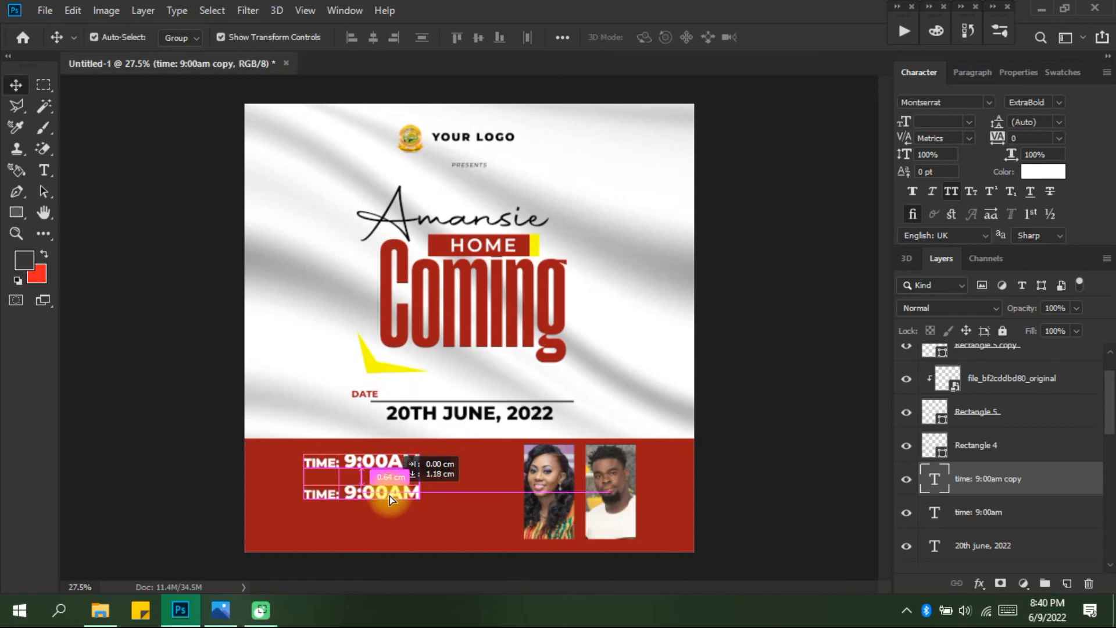
{"action": "left_click_drag", "start_coordinate": [390, 495], "coordinate": [389, 494]}
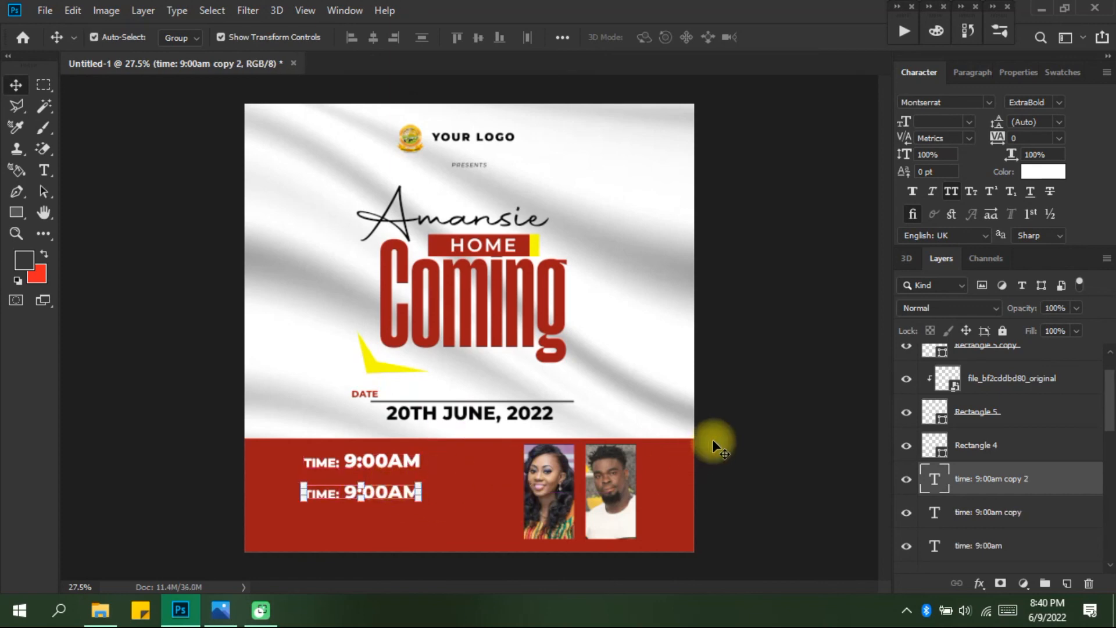
Nudge the first copied time line down so it separates from the original line
{"action": "left_click", "coordinate": [1017, 505]}
{"action": "key", "text": "Down"}
{"action": "key", "text": "Down"}
{"action": "key", "text": "Down"}
{"action": "key", "text": "Down"}
{"action": "key", "text": "Down"}
{"action": "key", "text": "Down"}
{"action": "key", "text": "Down"}
{"action": "key", "text": "Down"}
{"action": "key", "text": "Down"}
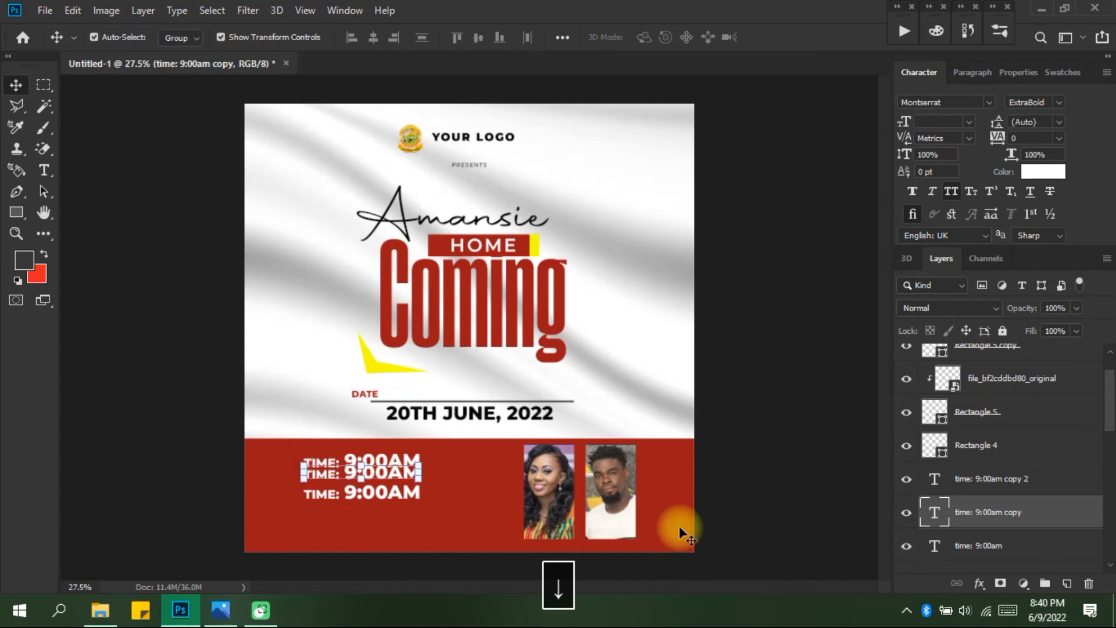
Delete the redundant text layer "time: 9:00am copy"
{"action": "right_click", "coordinate": [1015, 512]}
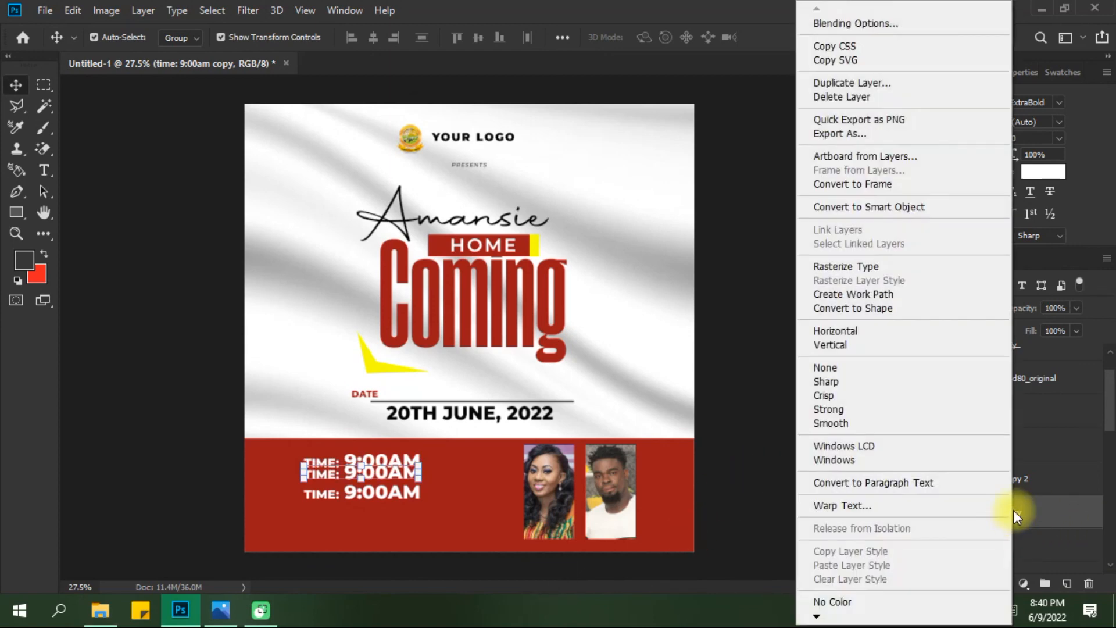
{"action": "left_click", "coordinate": [850, 104]}
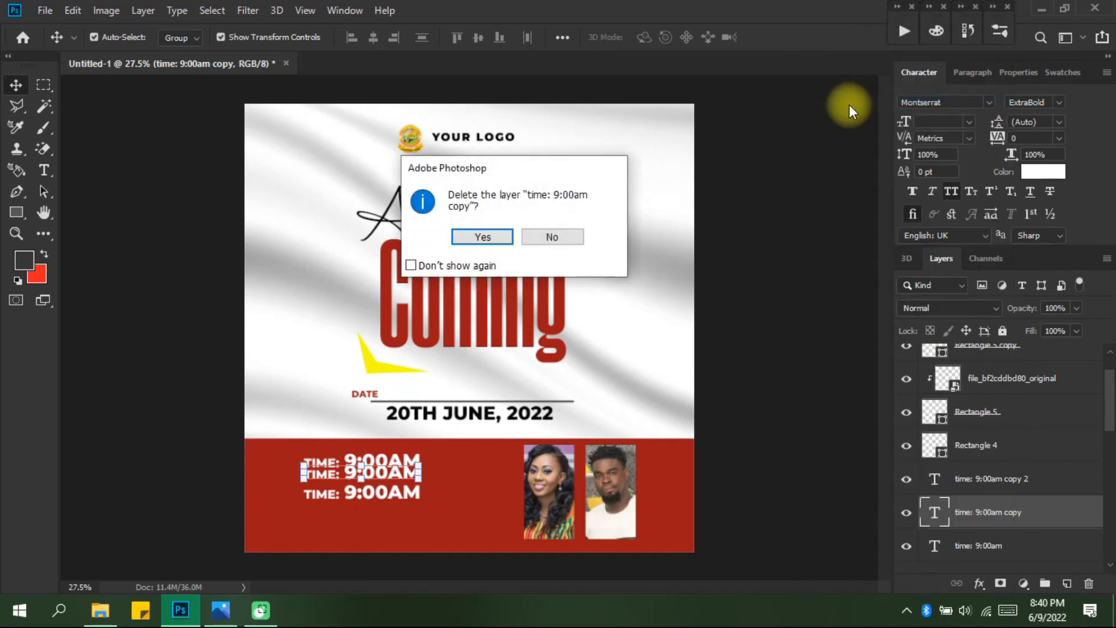
{"action": "key", "text": "Return"}
Nudge the upper time line on the red band slightly down, closer to the line below it
{"action": "key", "text": "Down"}
{"action": "key", "text": "Down"}
{"action": "key", "text": "Down"}
{"action": "key", "text": "Down"}
{"action": "key", "text": "Down"}
{"action": "key", "text": "Down"}
{"action": "key", "text": "Down"}
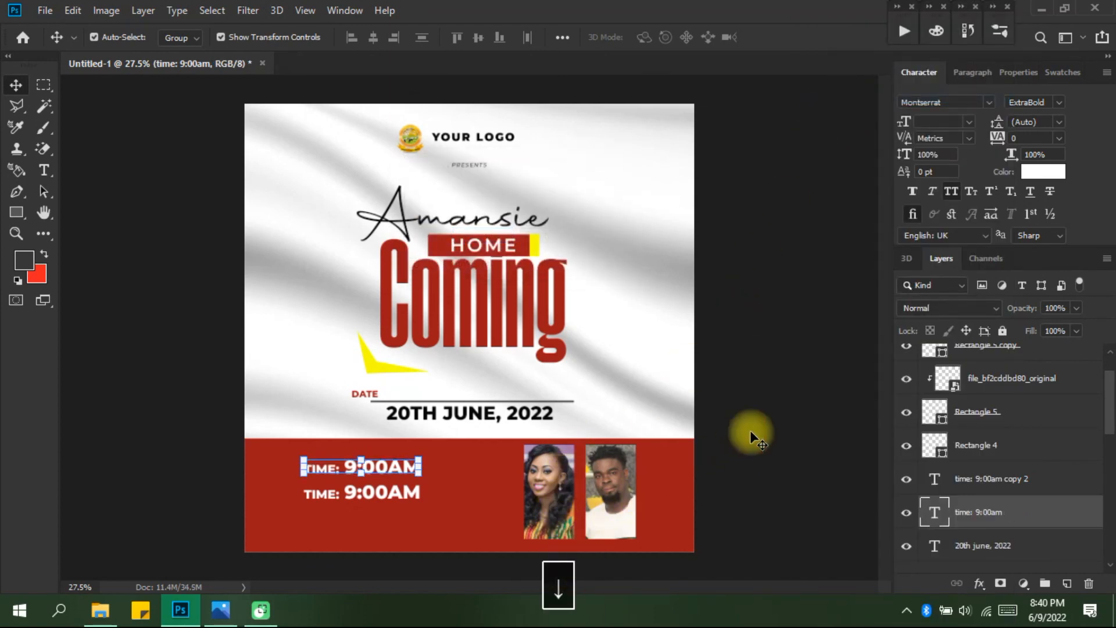
Replace the lower time line's text with "VENUE: PARACH RECREATIONAL CENTER", putting "CENTER" on a second line
{"action": "left_click", "coordinate": [393, 538]}
{"action": "left_click", "coordinate": [386, 490]}
{"action": "double_click", "coordinate": [399, 493]}
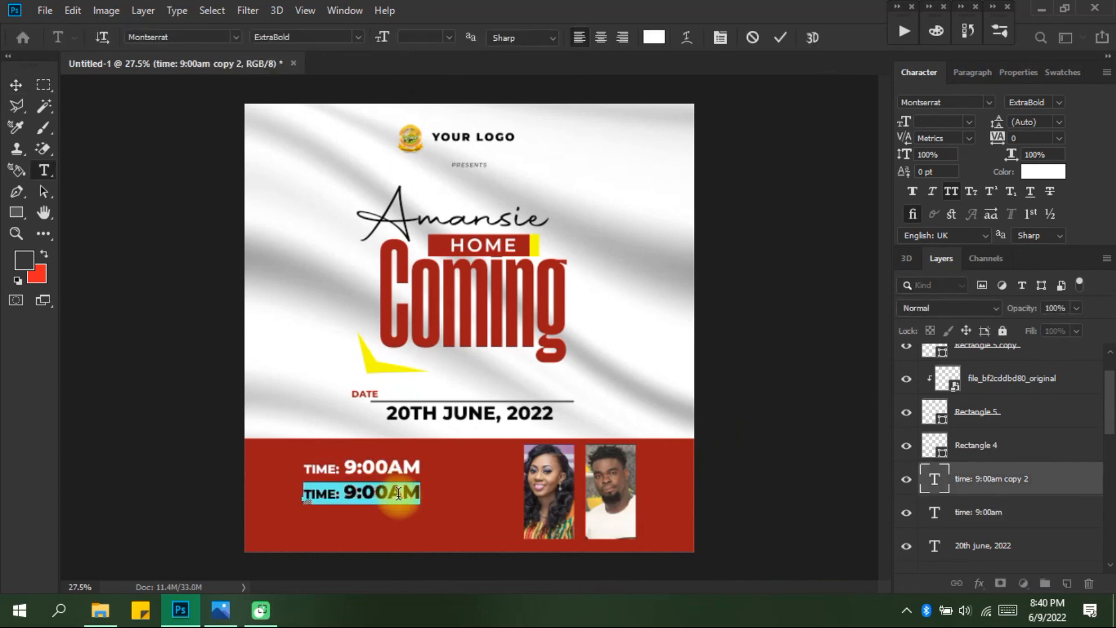
{"action": "type", "text": "VENUE:"}
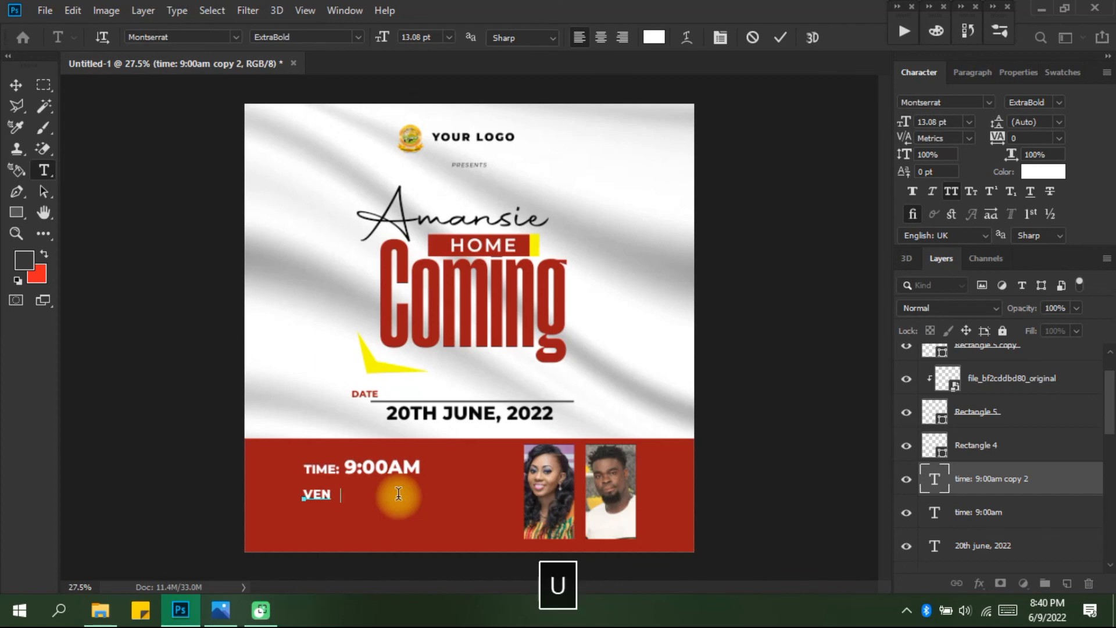
{"action": "type", "text": " PARACH"}
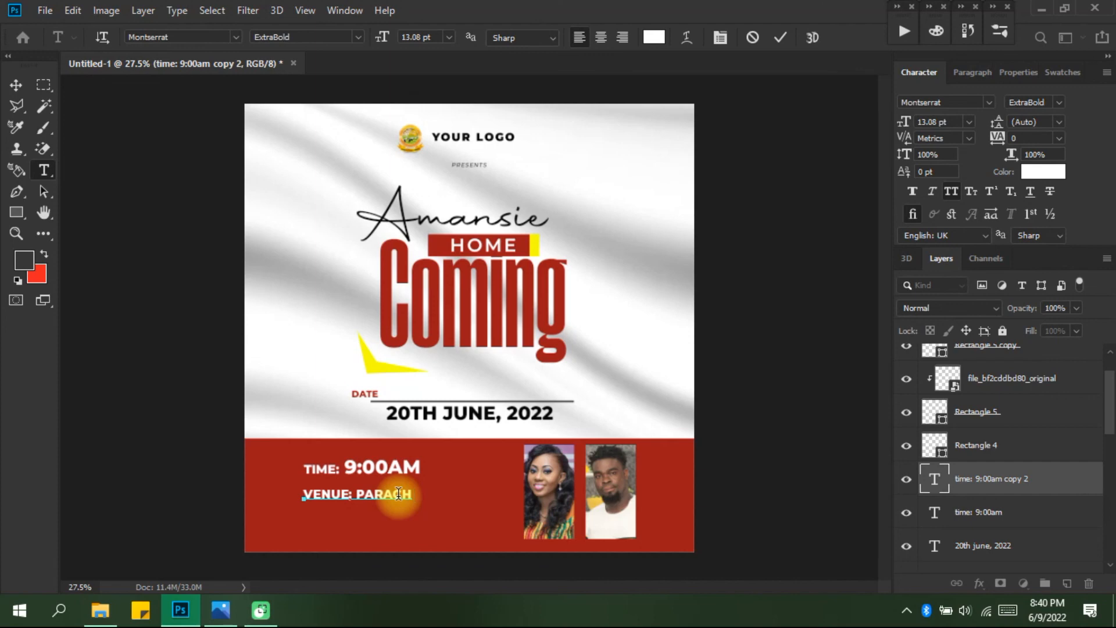
{"action": "type", "text": "REC"}
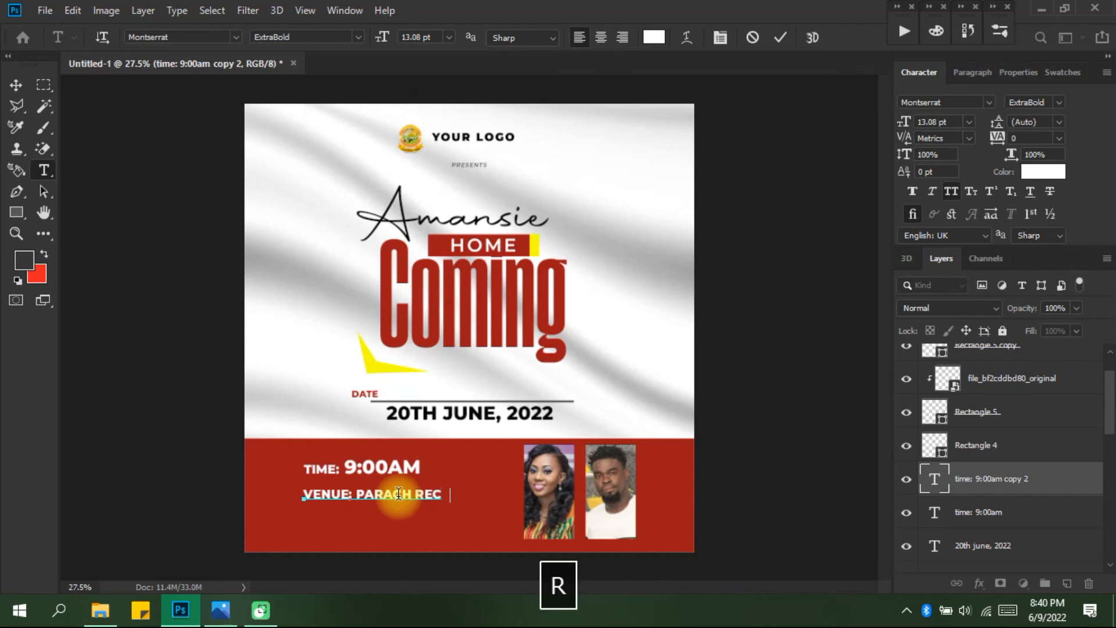
{"action": "type", "text": "REATIONAL"}
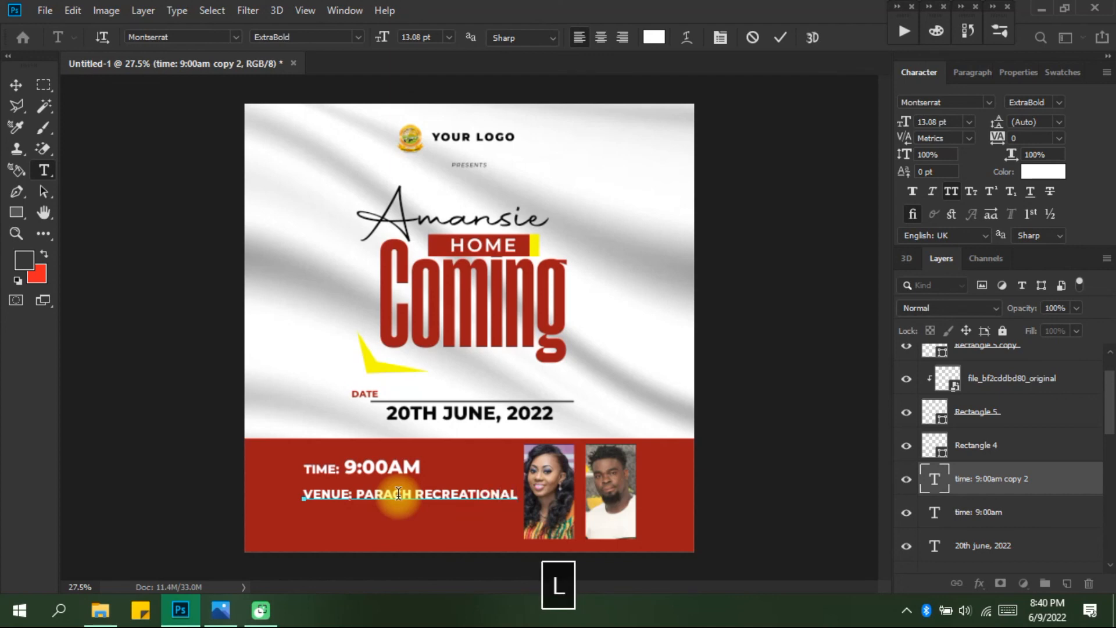
{"action": "key", "text": "Return"}
{"action": "type", "text": "CENTER"}
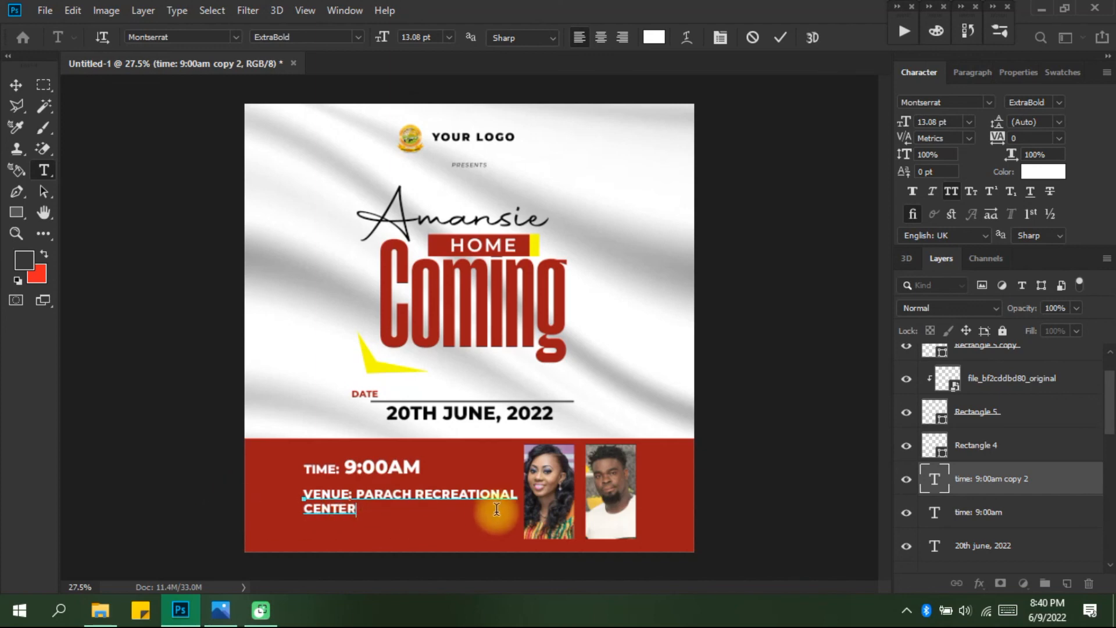
Set only the word "VENUE:" to 10 pt
{"action": "left_click_drag", "start_coordinate": [353, 494], "coordinate": [293, 494]}
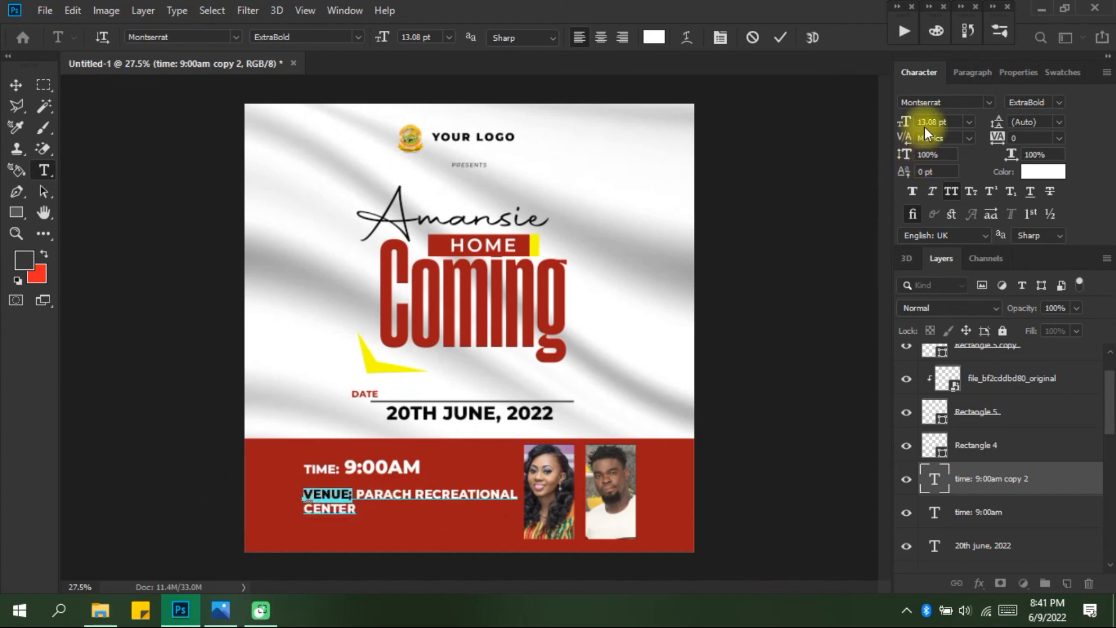
{"action": "key", "text": "Down"}
{"action": "key", "text": "Down"}
{"action": "key", "text": "Down"}
{"action": "key", "text": "Down"}
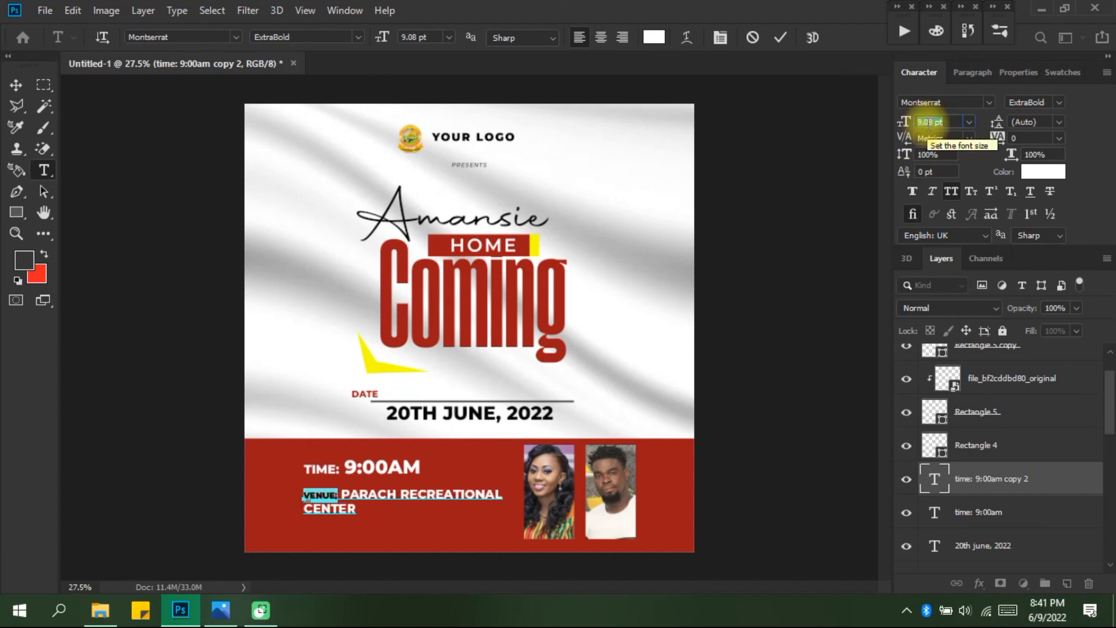
{"action": "key", "text": "Up"}
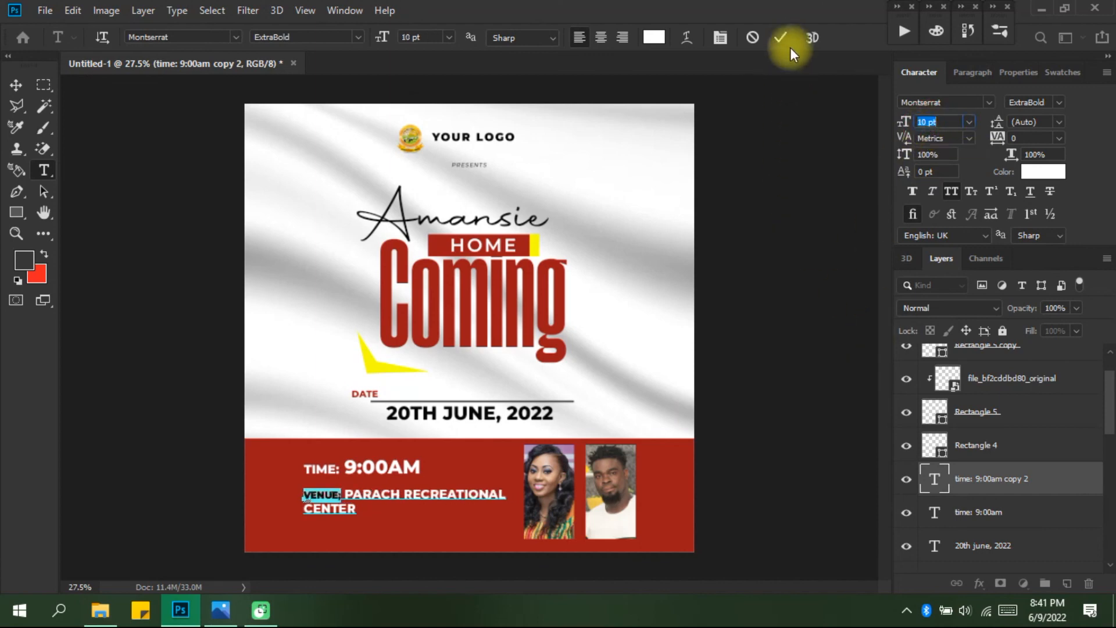